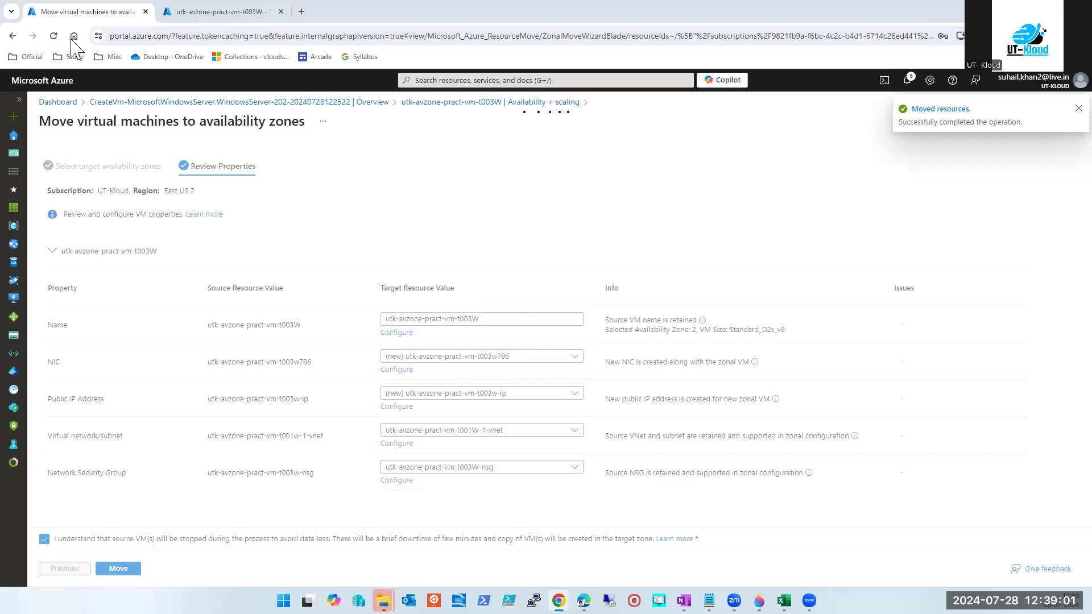
Refresh t003W's deallocation status, then return to the move-completed summary showing the Zone 2 move.
click(204, 17)
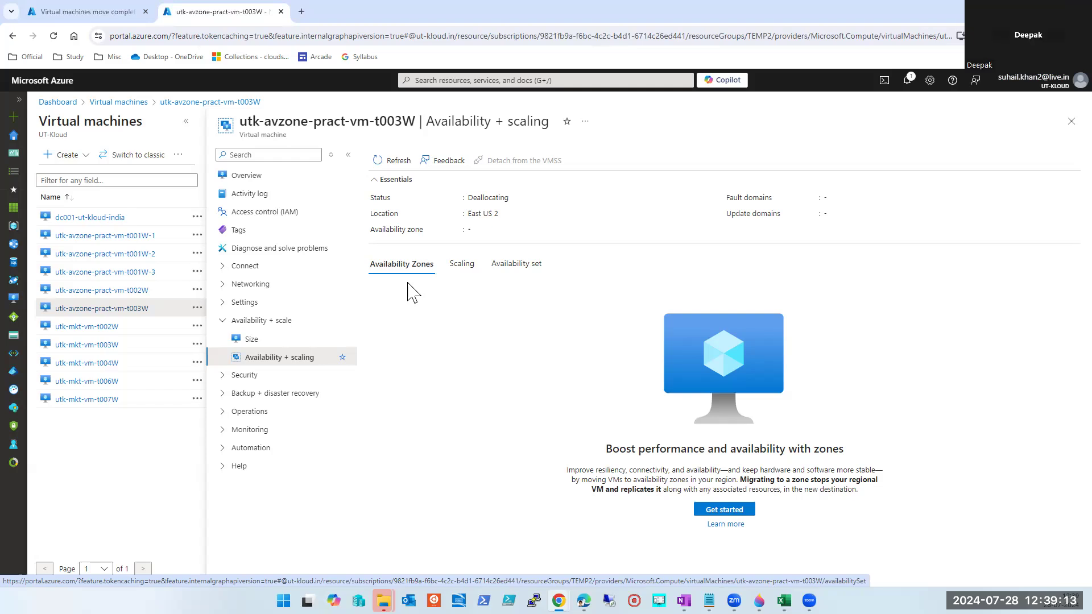
click(388, 164)
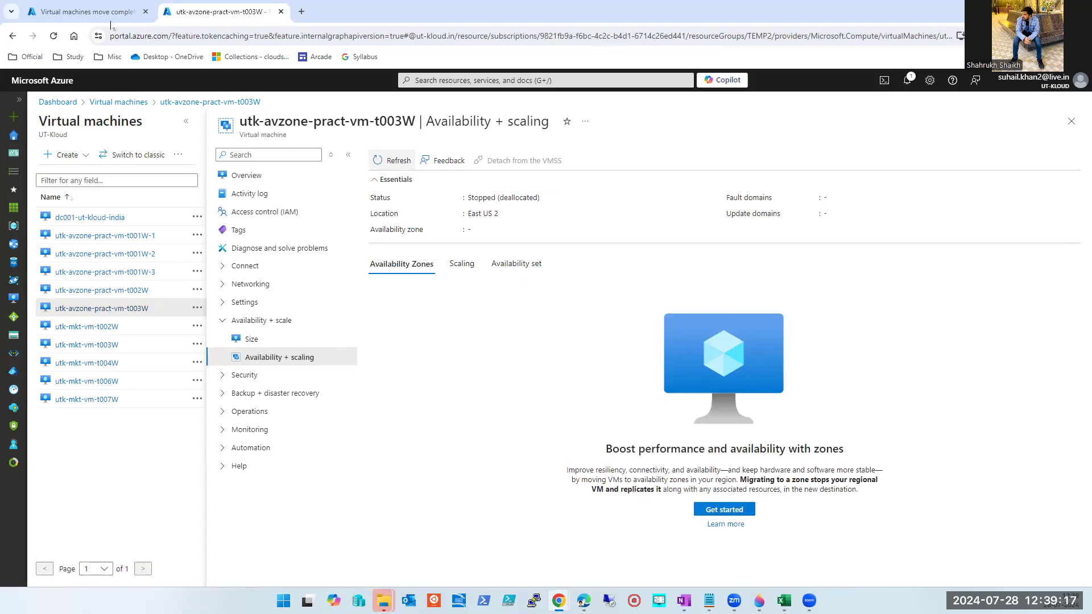
key(ctrl+shift+Tab)
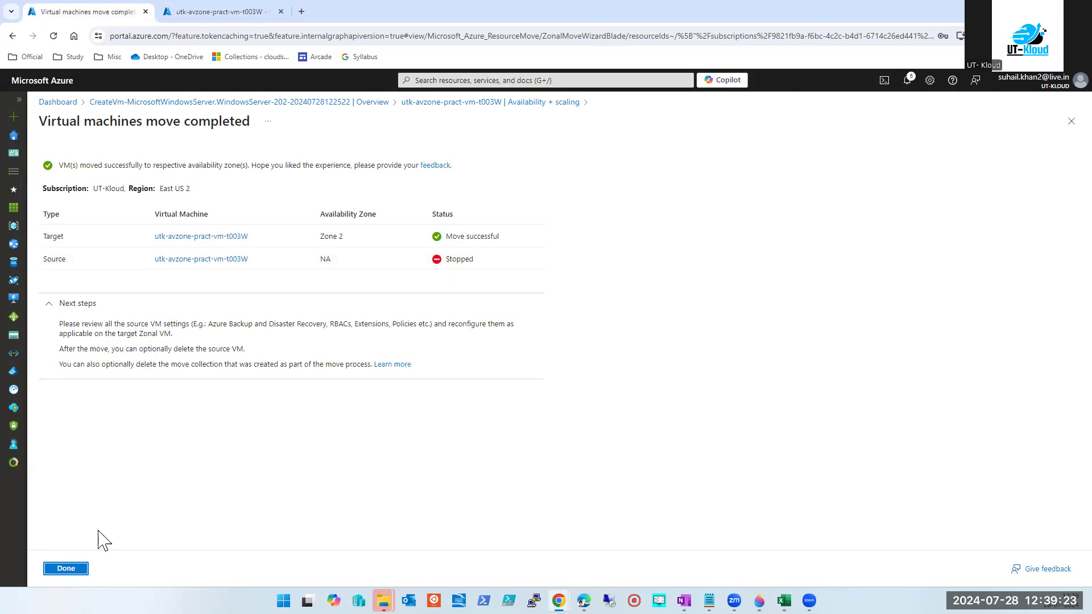
Close the move summary and highlight 'zone' in the VM tab's migration note.
click(70, 569)
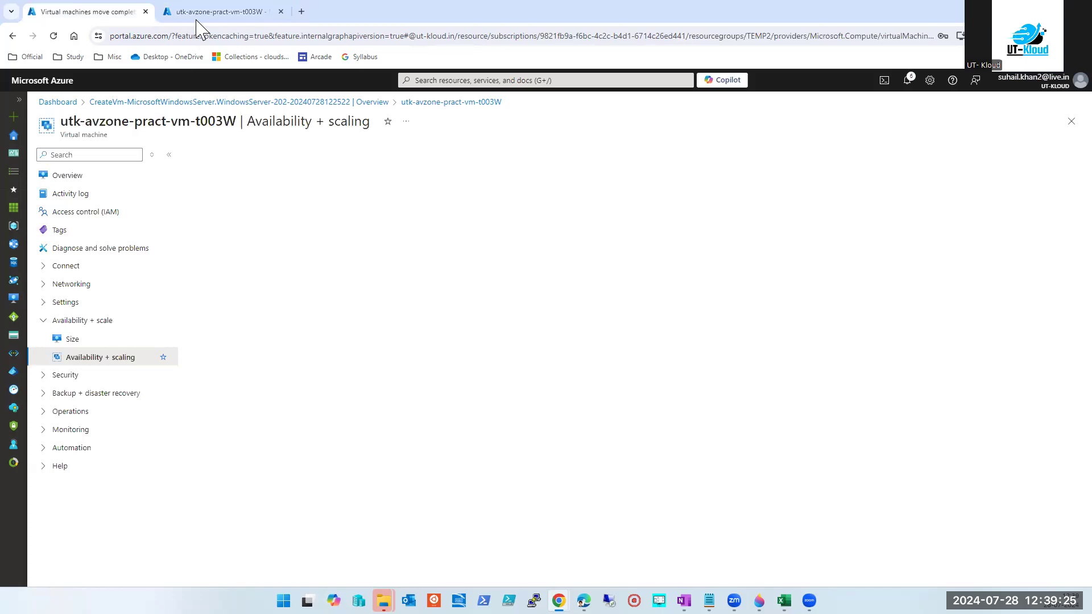
click(224, 12)
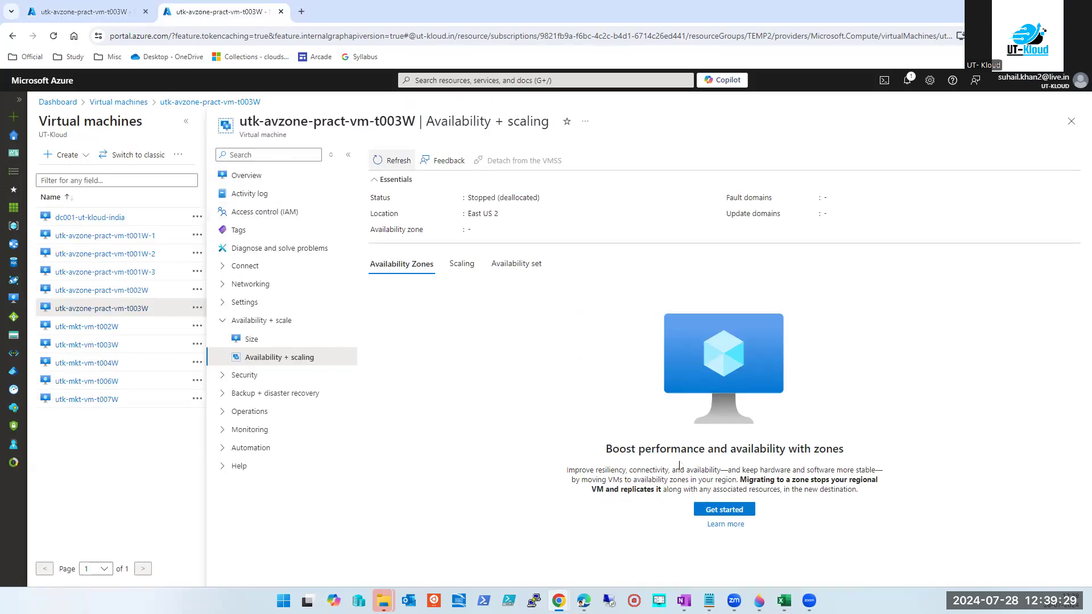
double_click(794, 482)
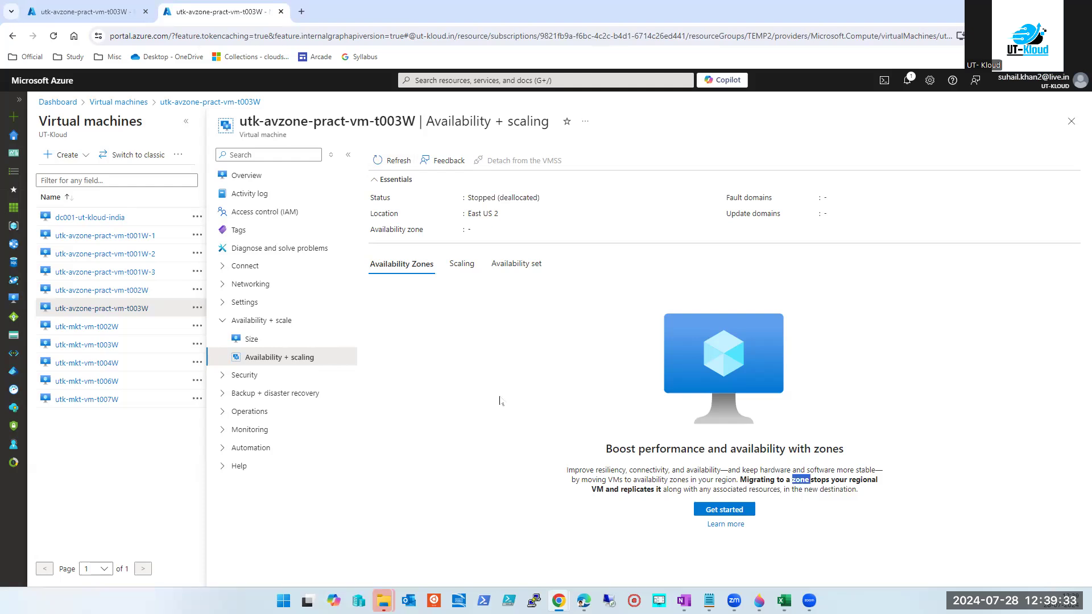
click(768, 491)
Reload the first tab's availability details, then refresh the Virtual machines list to show both t003W entries.
click(90, 13)
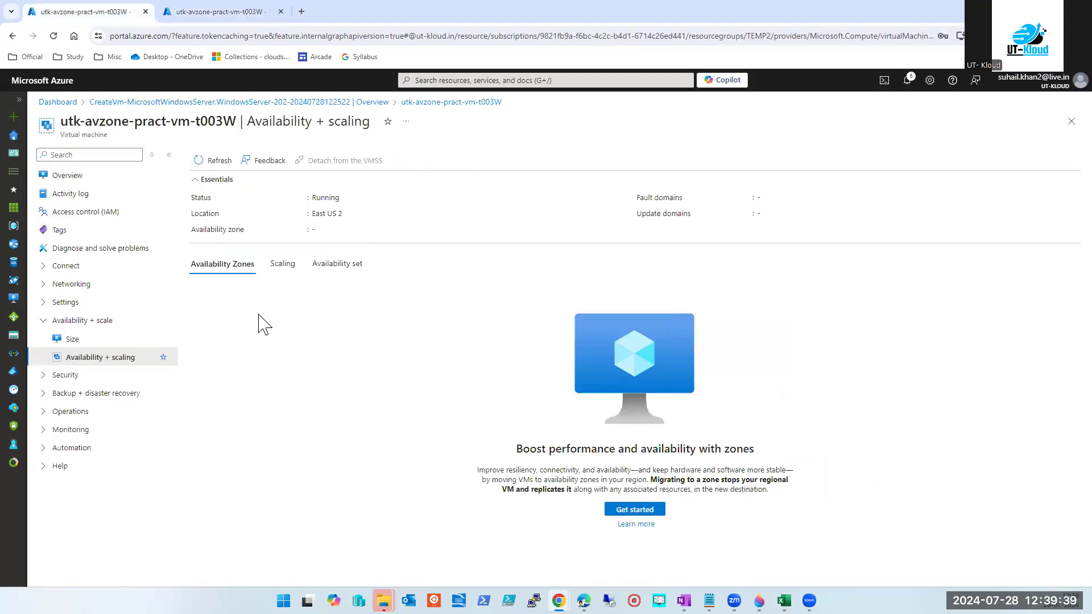
click(210, 164)
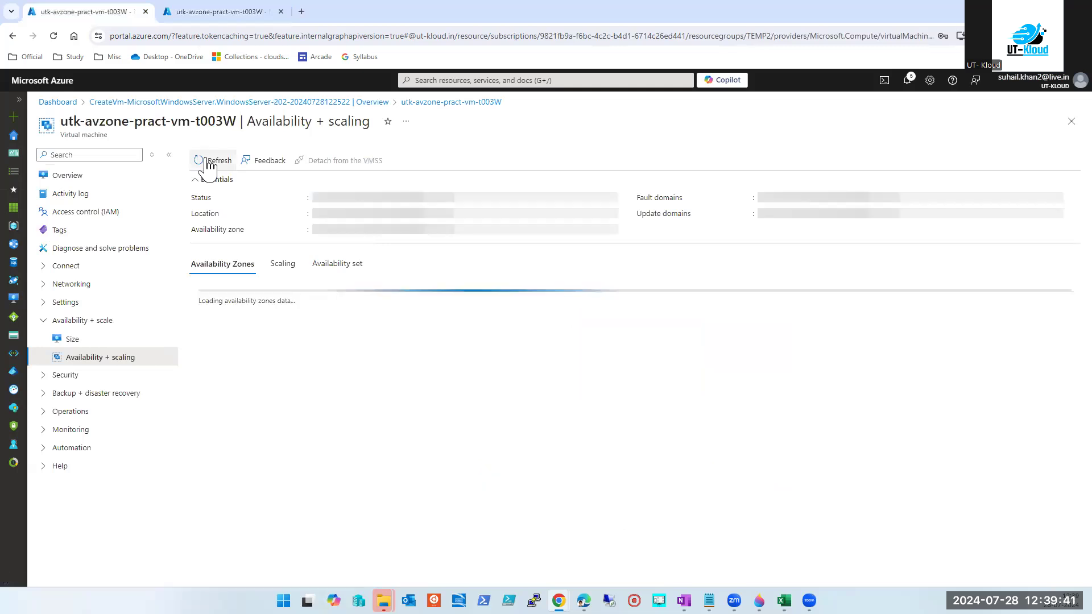
click(225, 12)
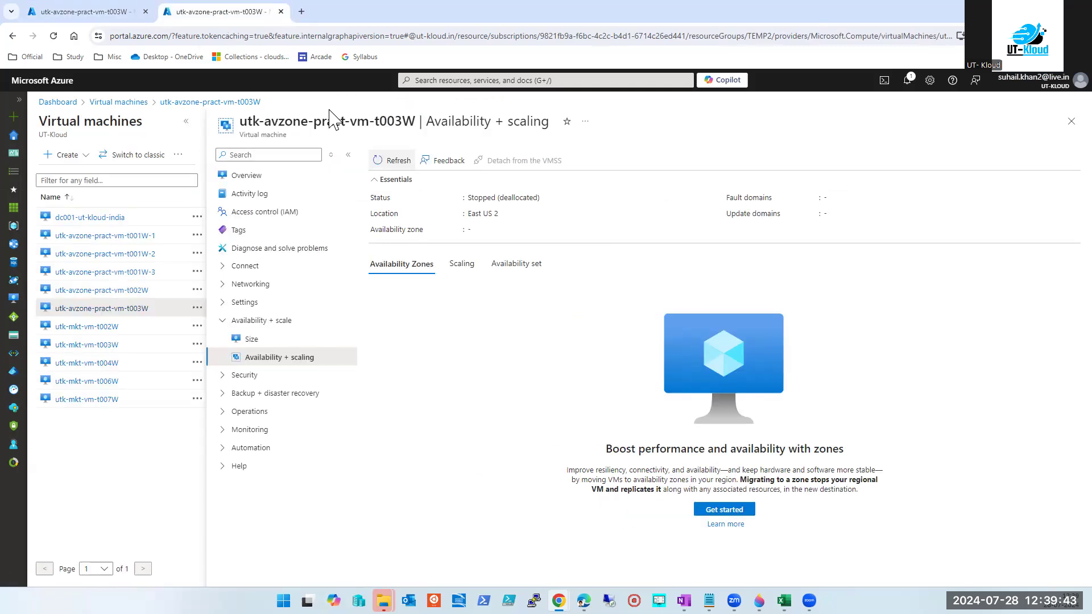
click(454, 87)
click(444, 250)
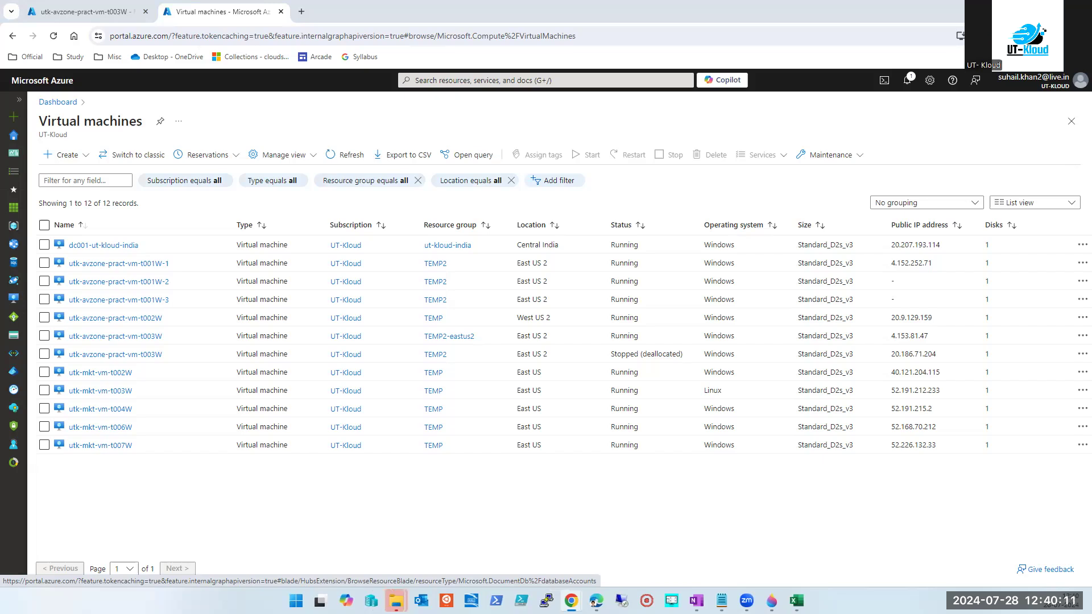
click(344, 154)
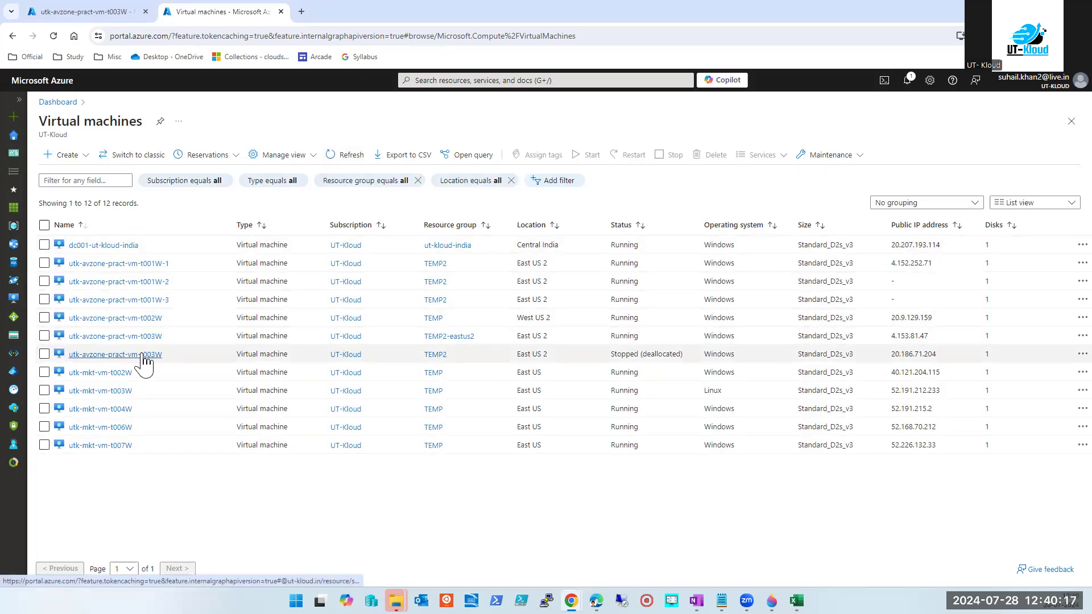
click(91, 356)
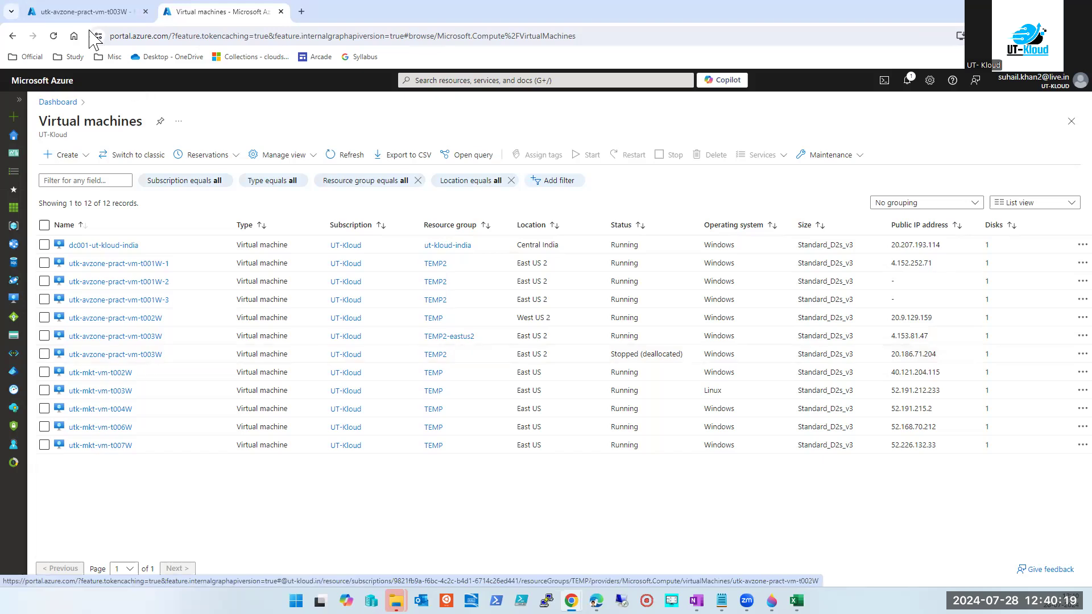
click(212, 161)
click(210, 14)
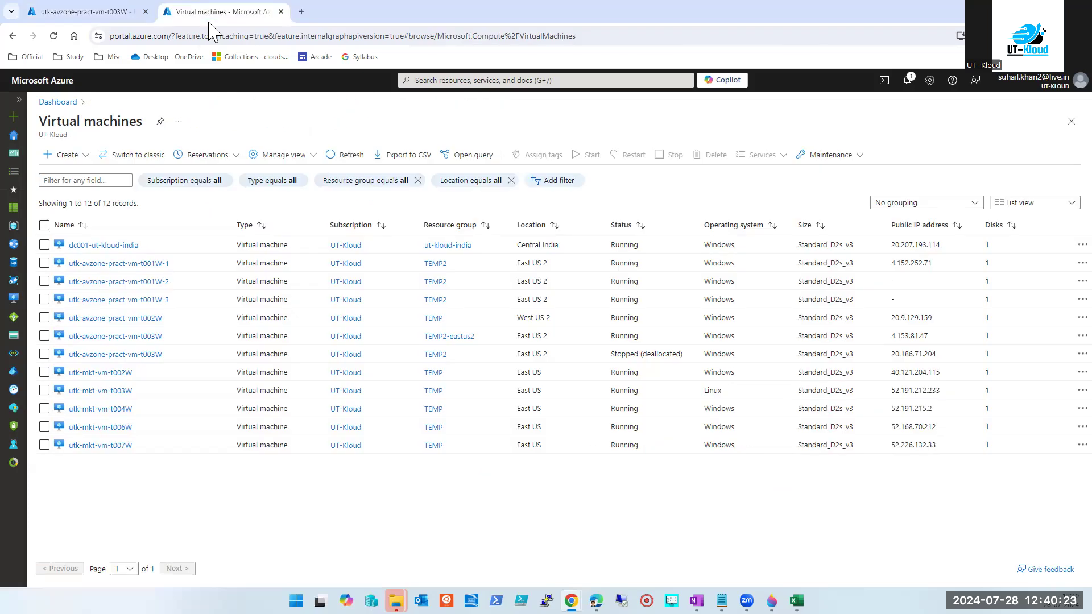
click(143, 263)
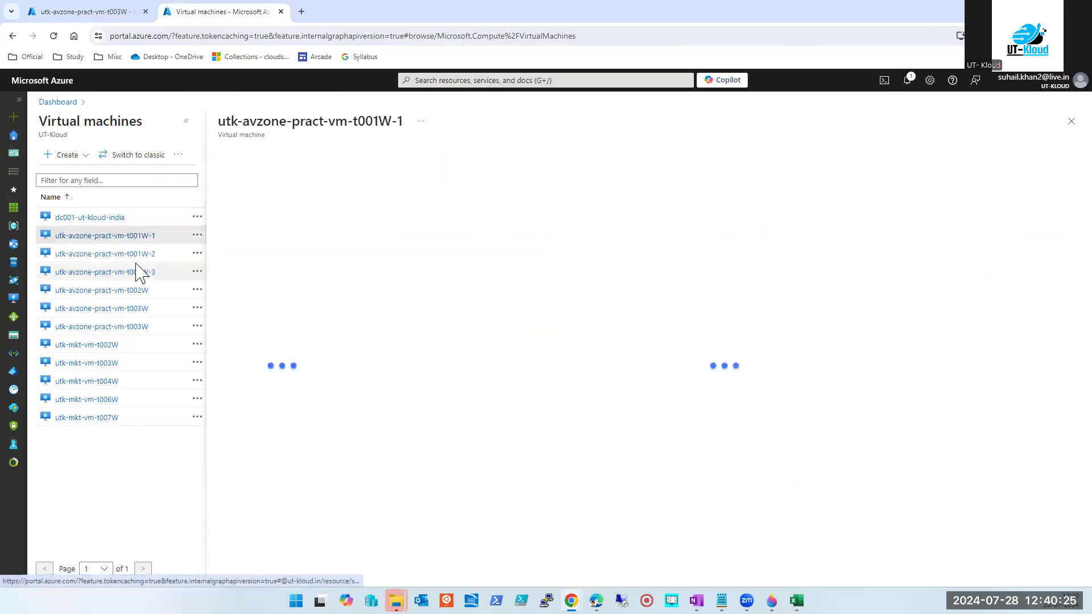
click(289, 359)
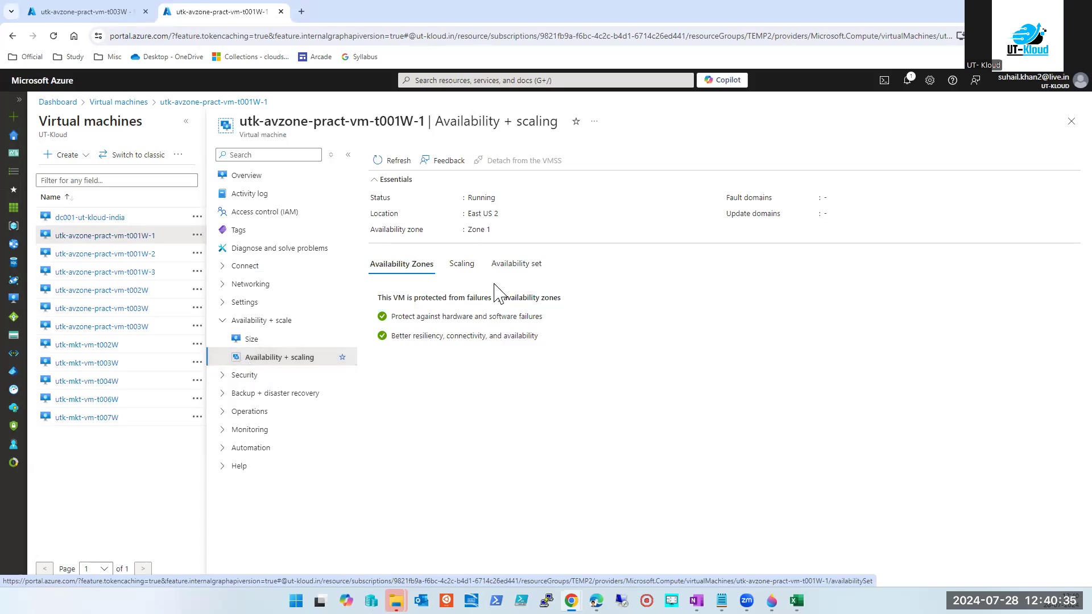
click(509, 266)
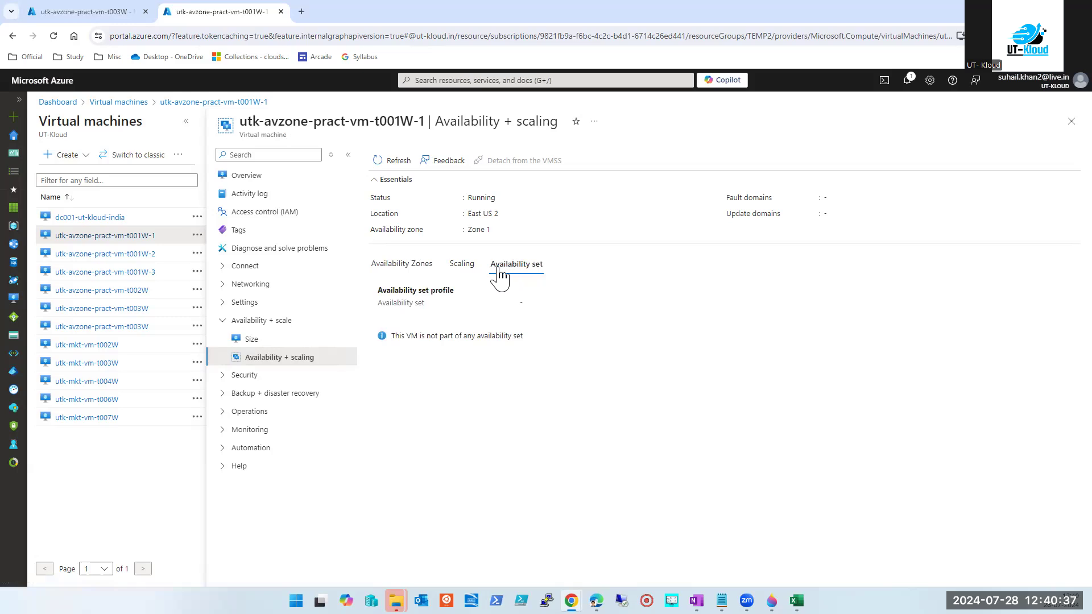
click(418, 269)
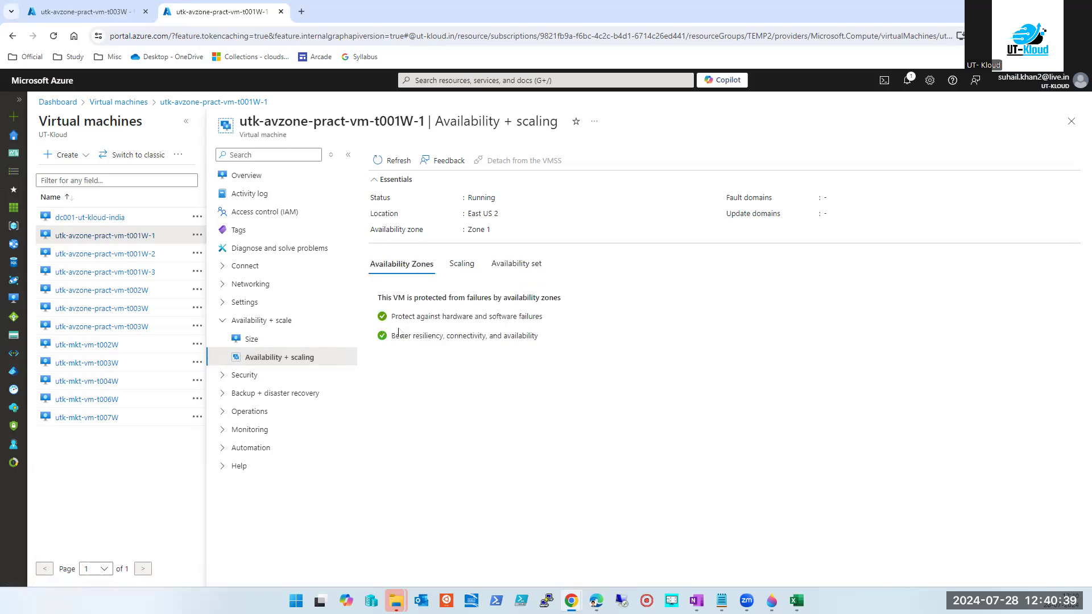
drag(500, 213, 468, 214)
double_click(476, 228)
click(1067, 126)
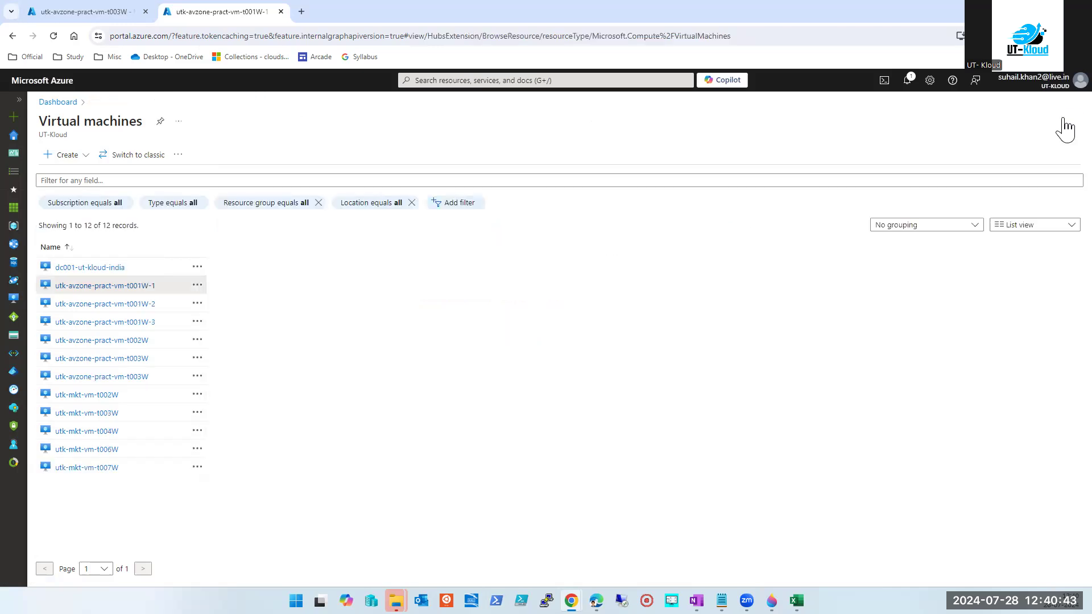
Compare locations of t001W-1 (East US 2 Zone 1), t001W-2 and t002W (West US 2 Zone 1), then open the zonal t003W.
click(120, 275)
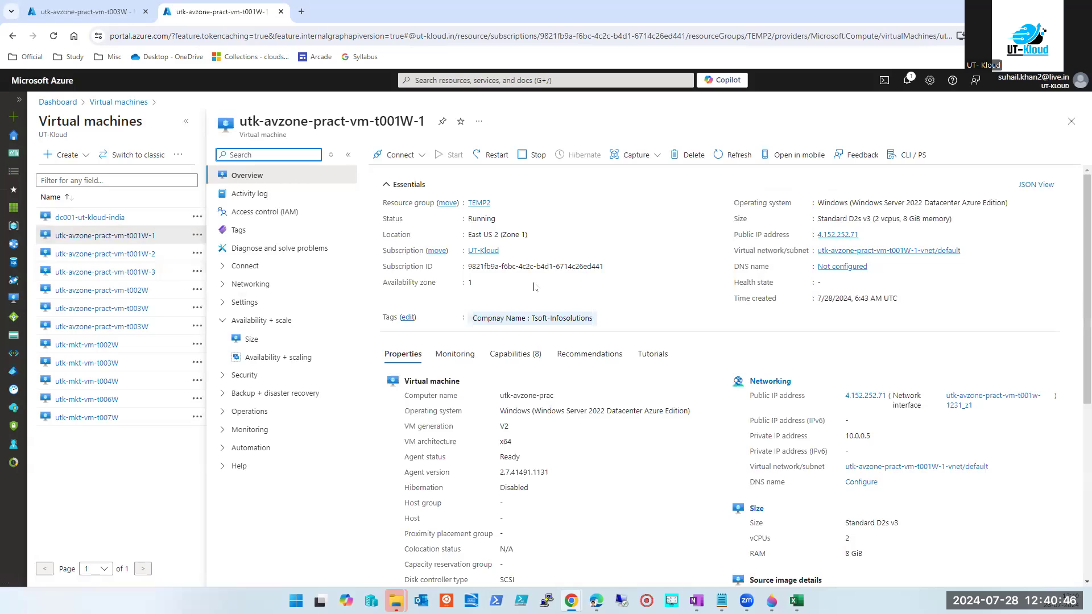
triple_click(510, 234)
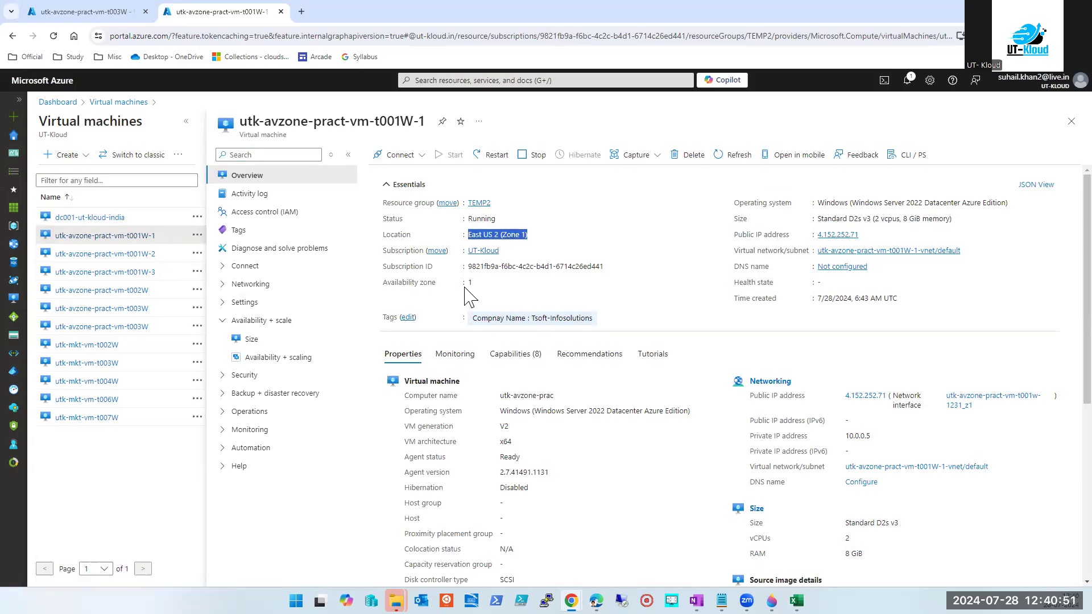
click(143, 255)
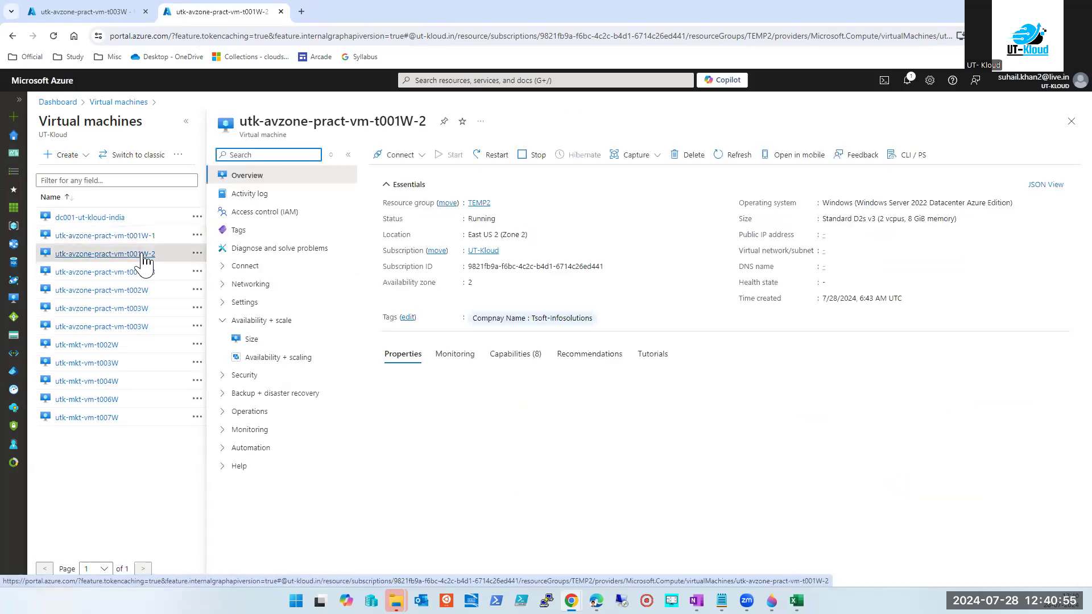
click(121, 291)
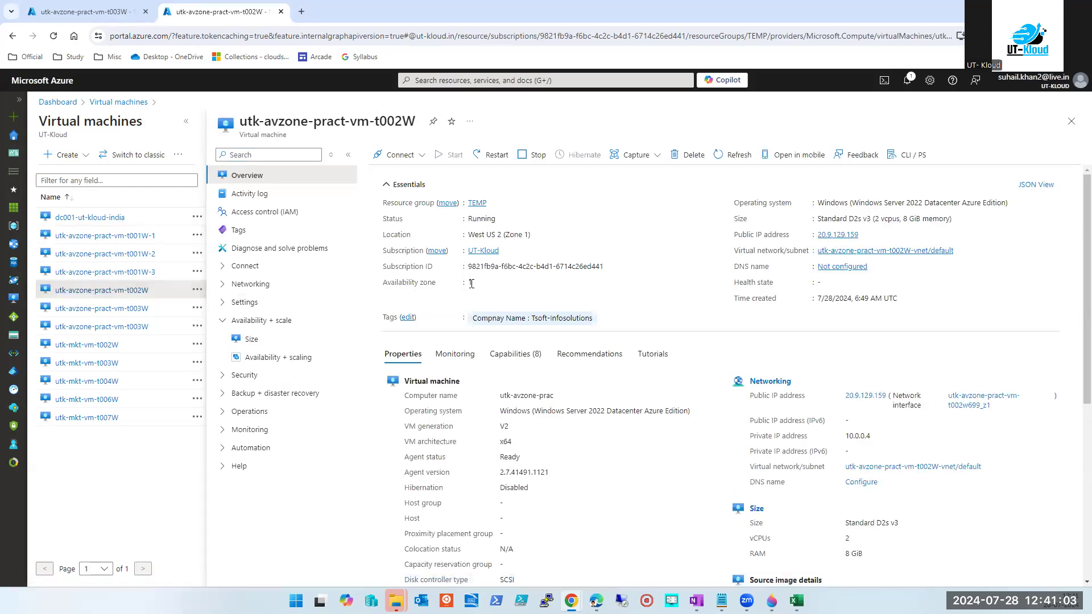
triple_click(489, 234)
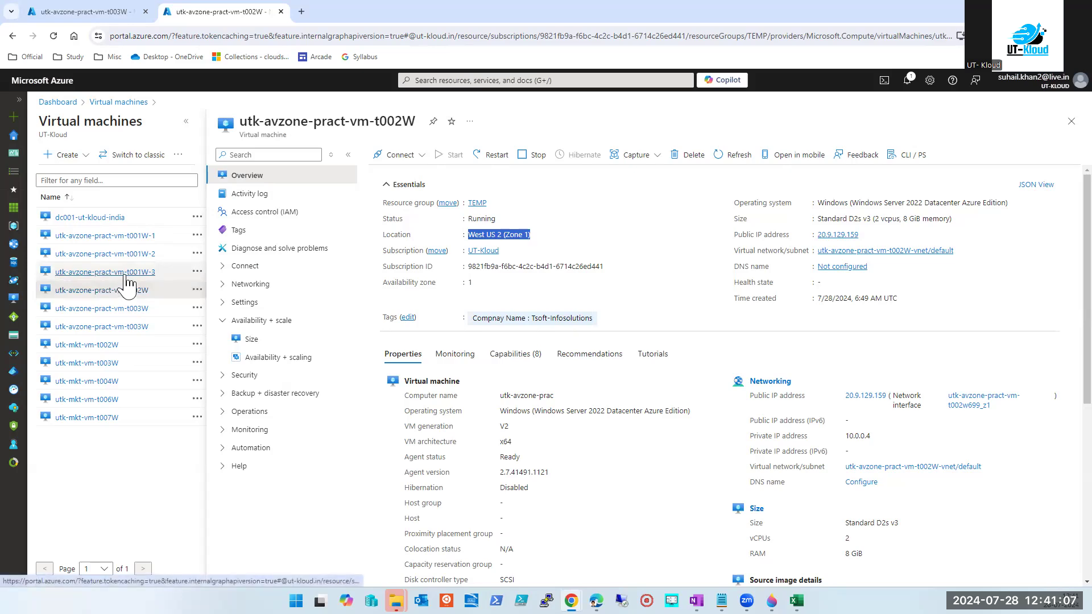
click(131, 310)
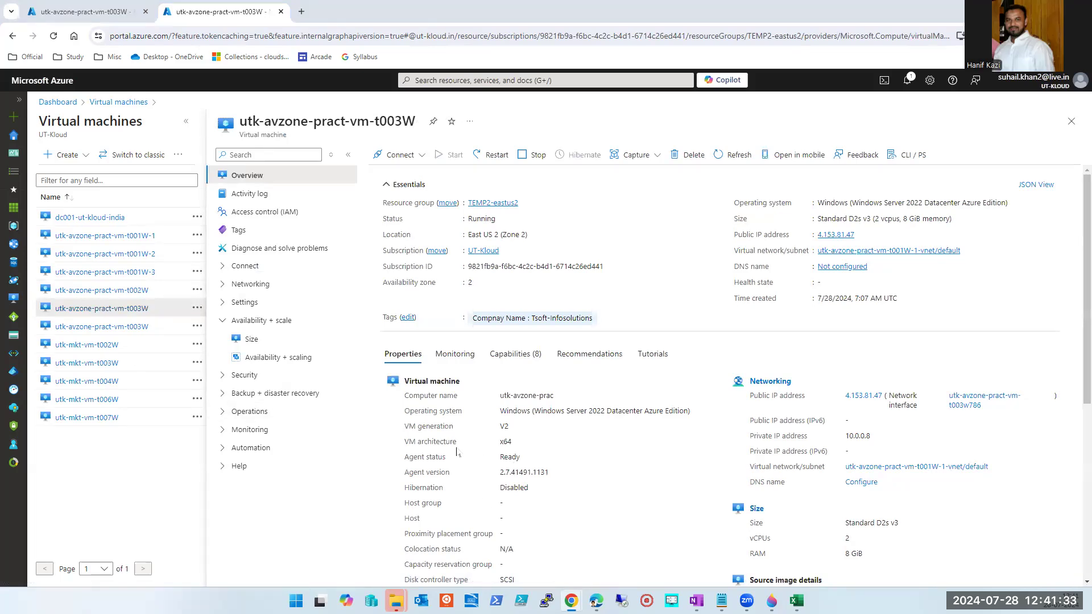
Check the stopped t003W's Availability + scaling, then go back to Virtual machines and begin creating a VM.
click(72, 332)
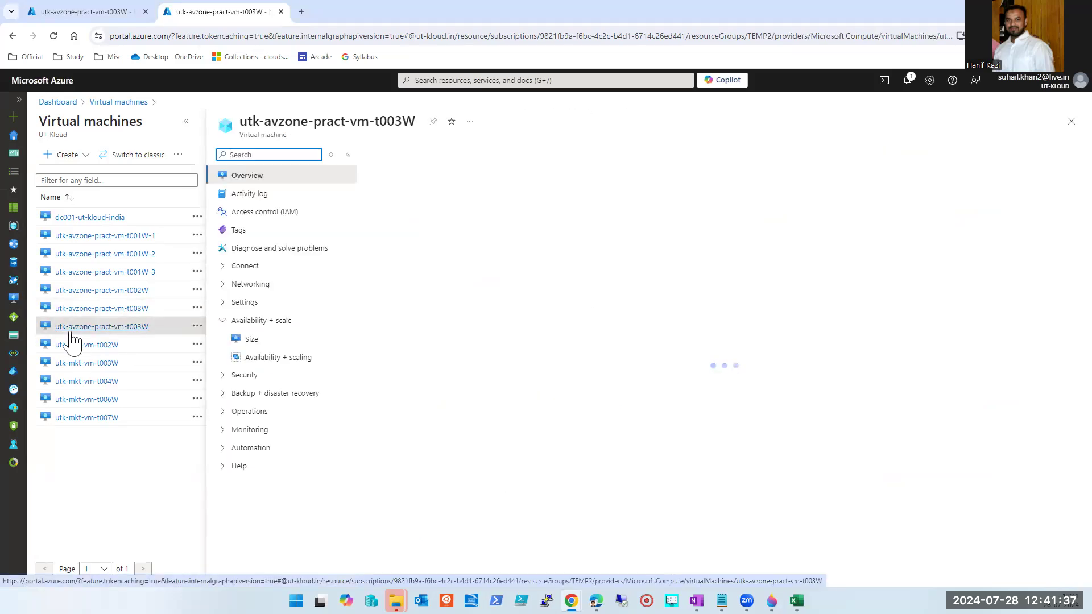
click(280, 364)
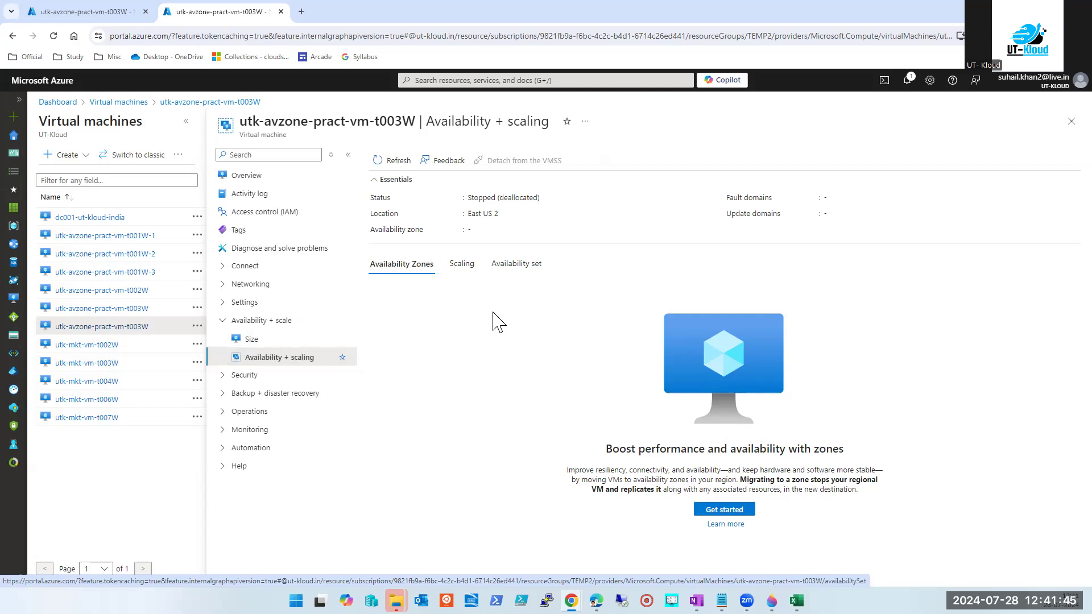
click(504, 82)
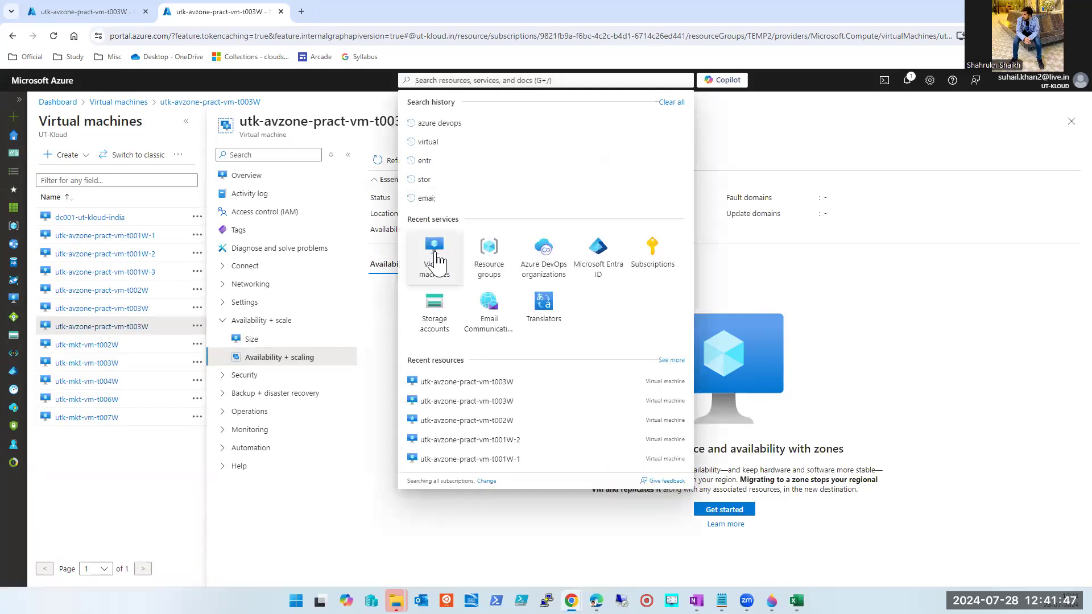
click(435, 250)
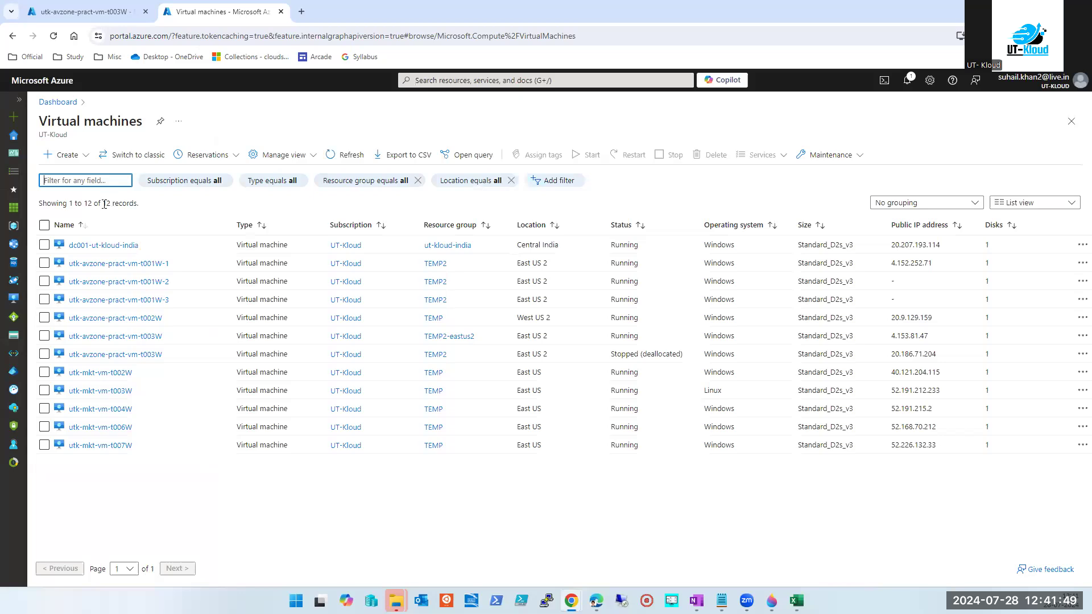
click(68, 155)
Start a new VM named xcvsvsd in resource group ResourceMoverRG-swedencentral-eastus2-eus2.
click(78, 178)
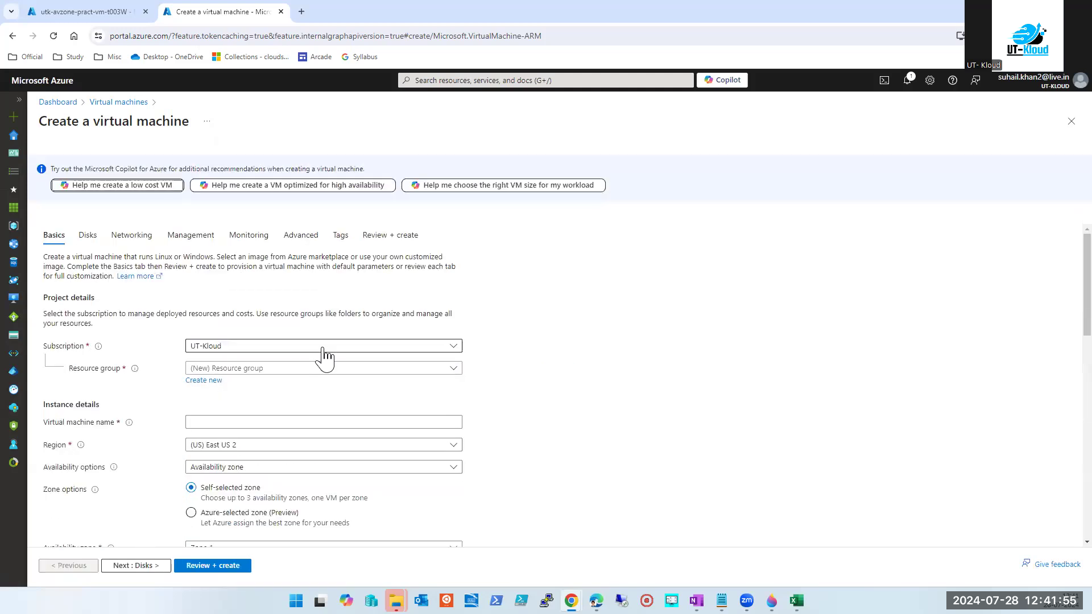
scroll(303, 349, down, 1)
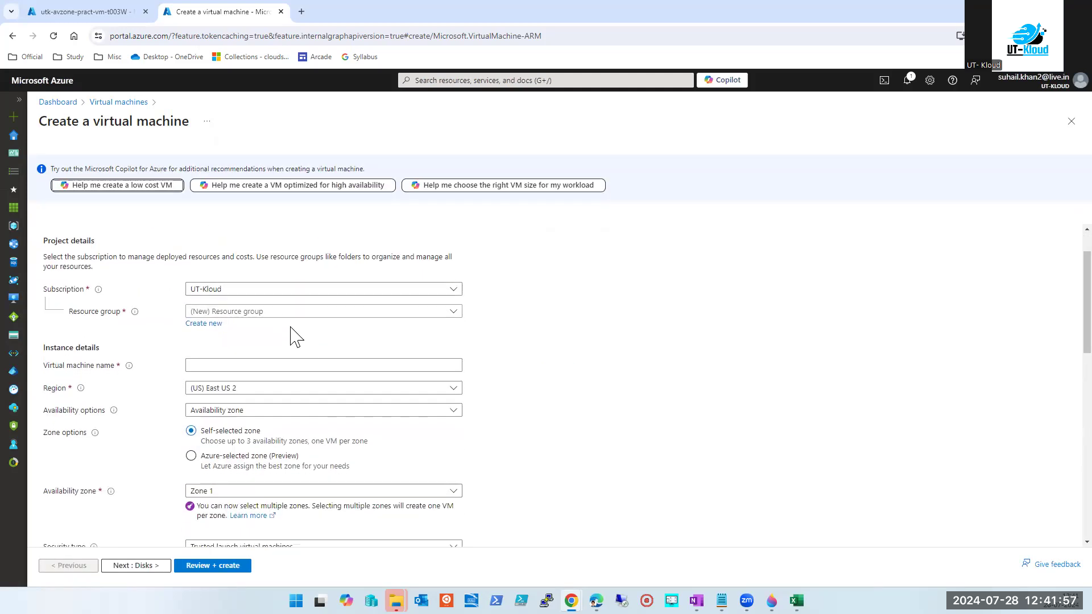
click(286, 312)
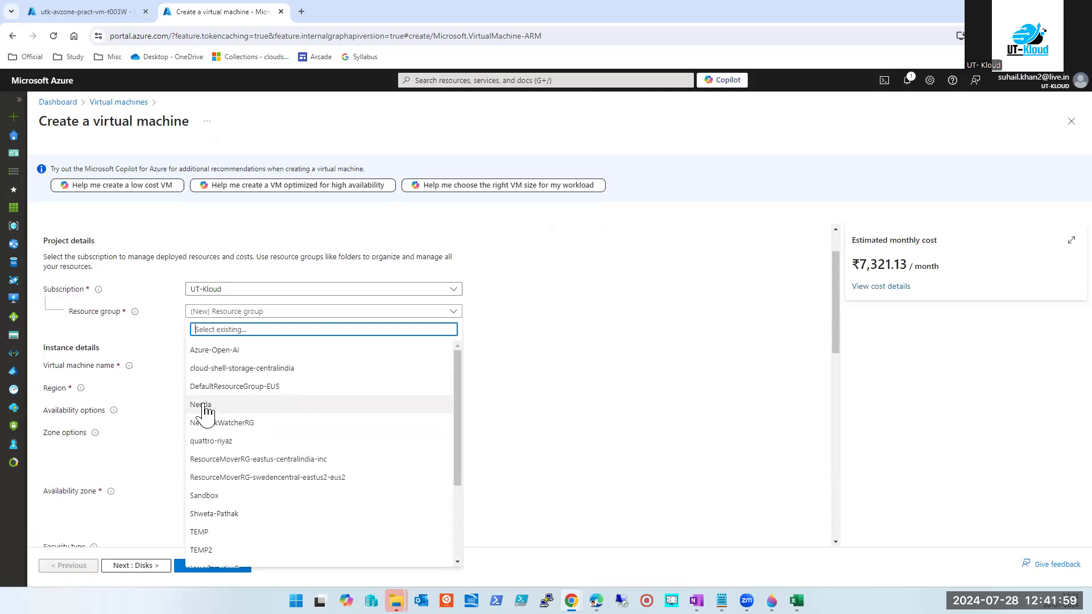
click(230, 477)
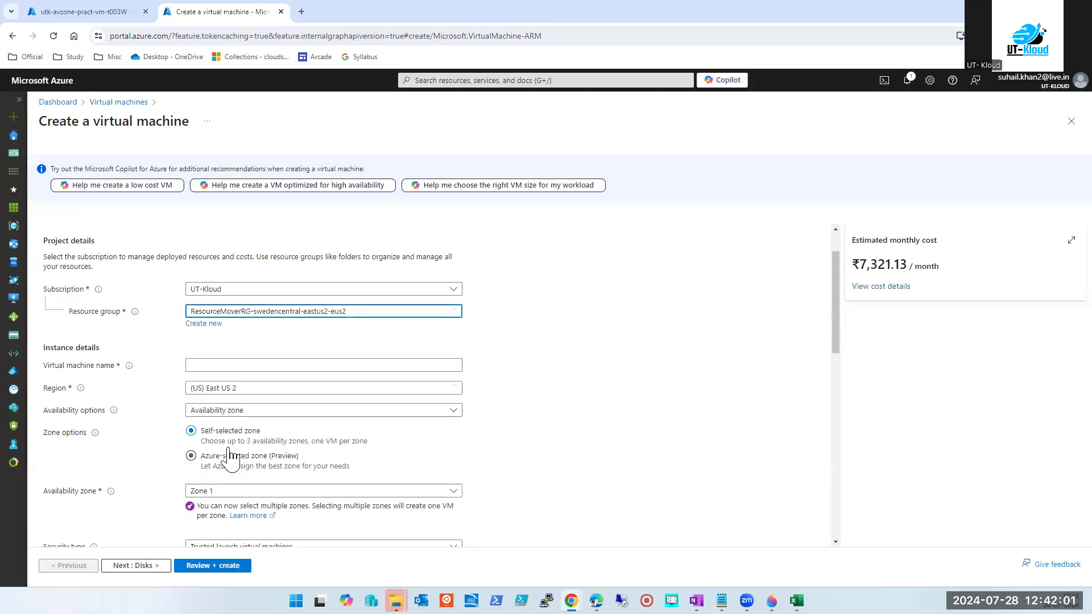
click(233, 364)
text(xcvsvsd)
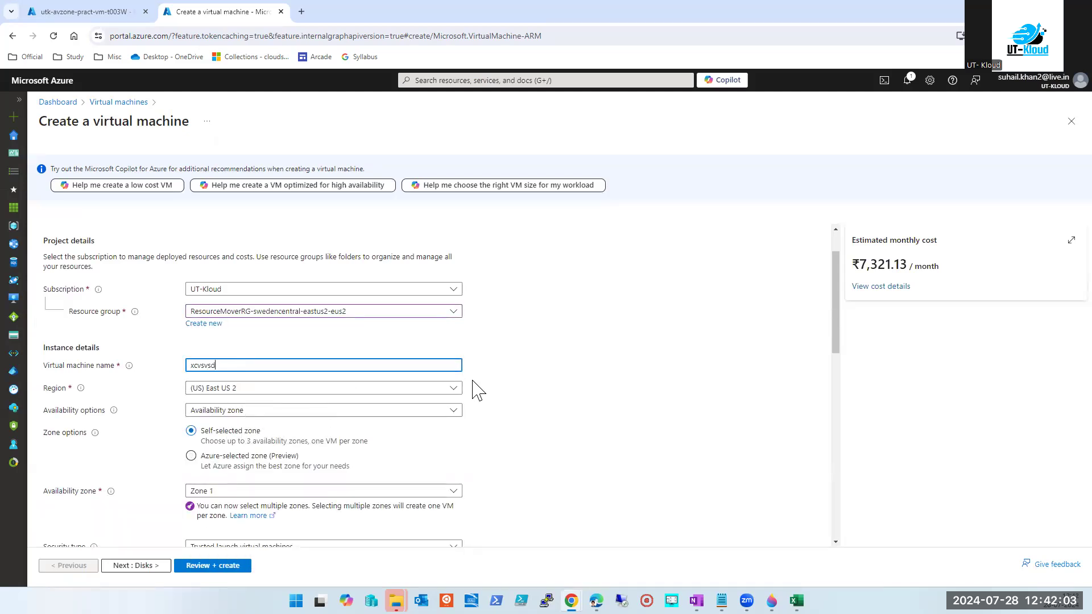
click(540, 375)
Set Availability options to Availability zone, add then remove Zone 2, leaving only Zone 1.
scroll(540, 376, down, 2)
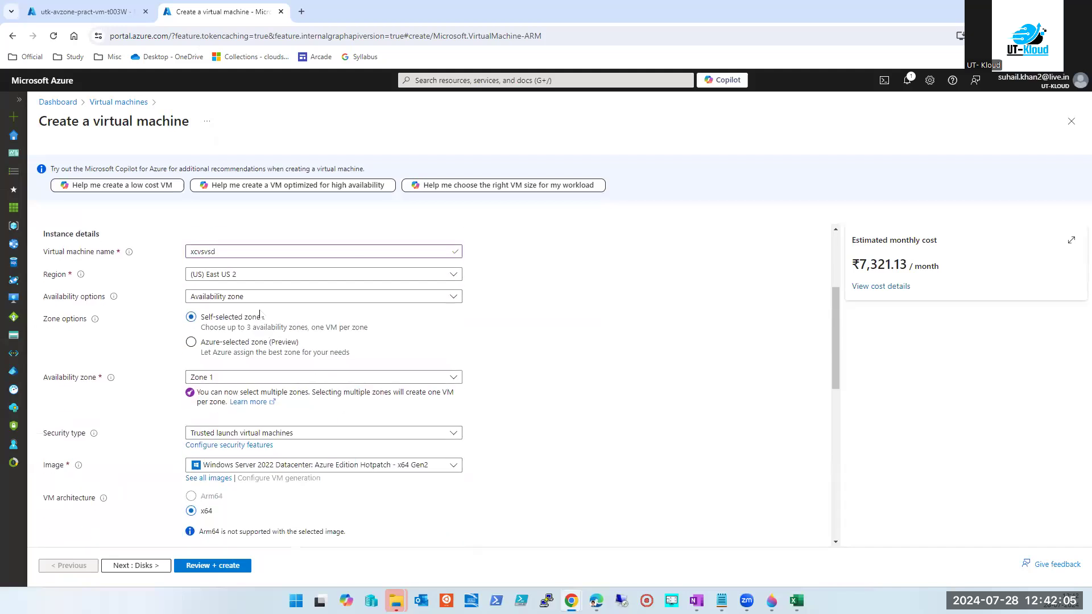
click(264, 297)
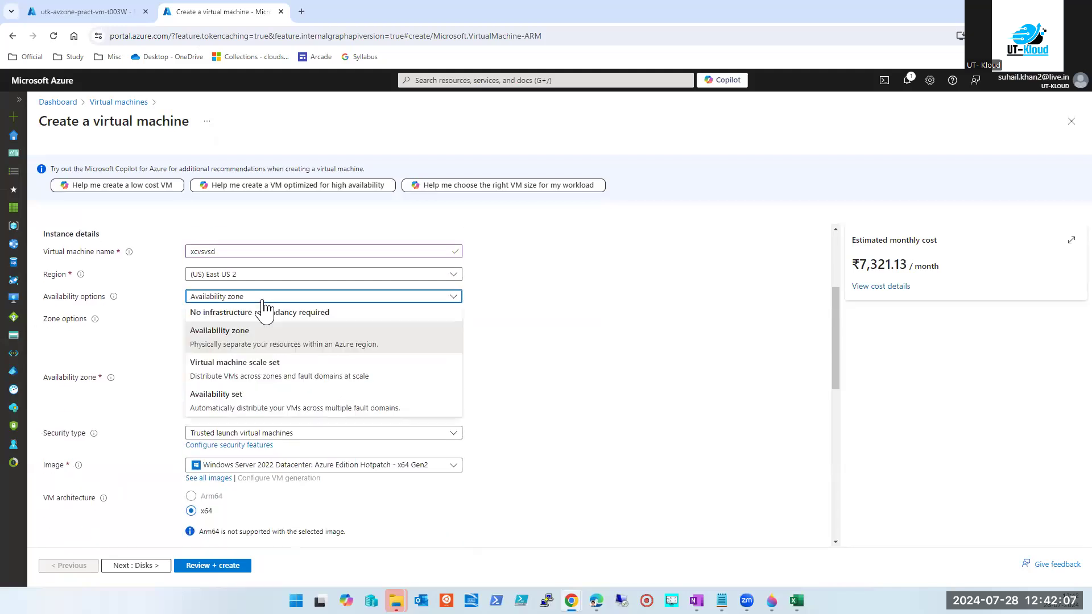
click(249, 338)
click(243, 382)
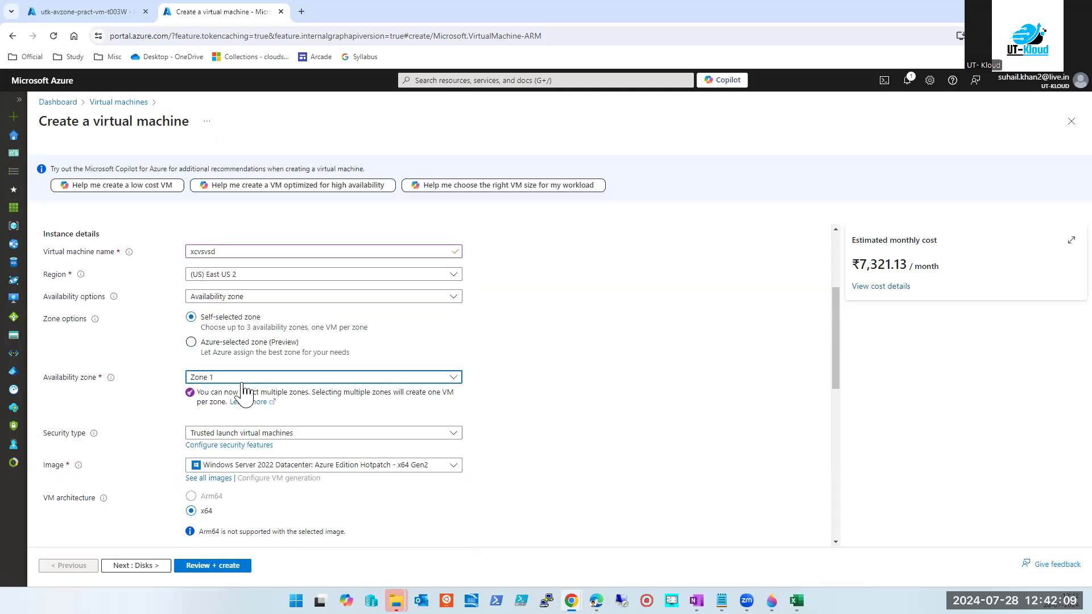
click(196, 412)
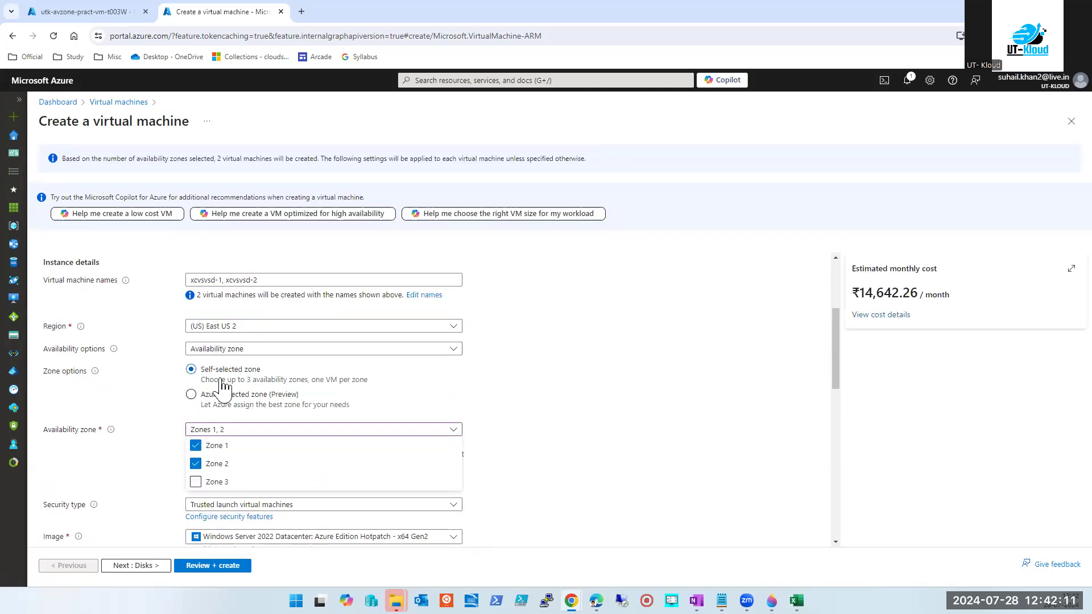
scroll(512, 391, down, 2)
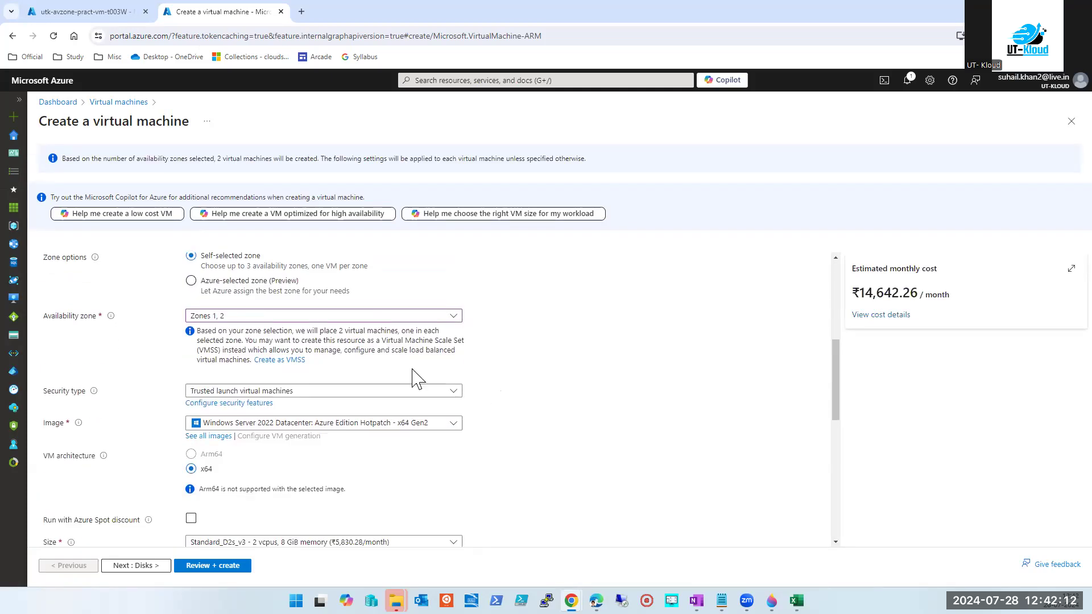
click(234, 316)
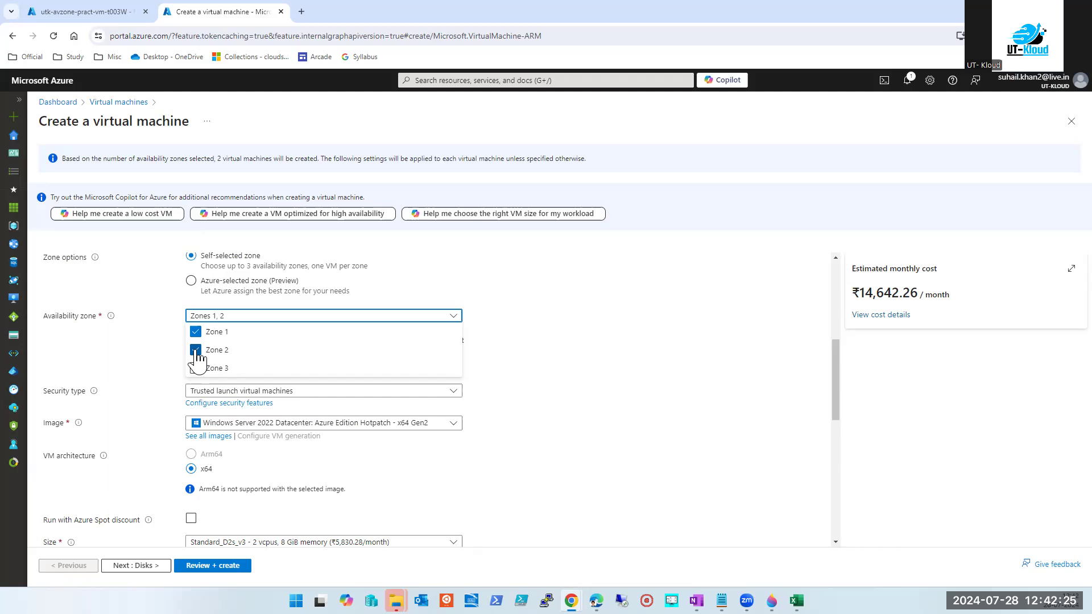
click(195, 350)
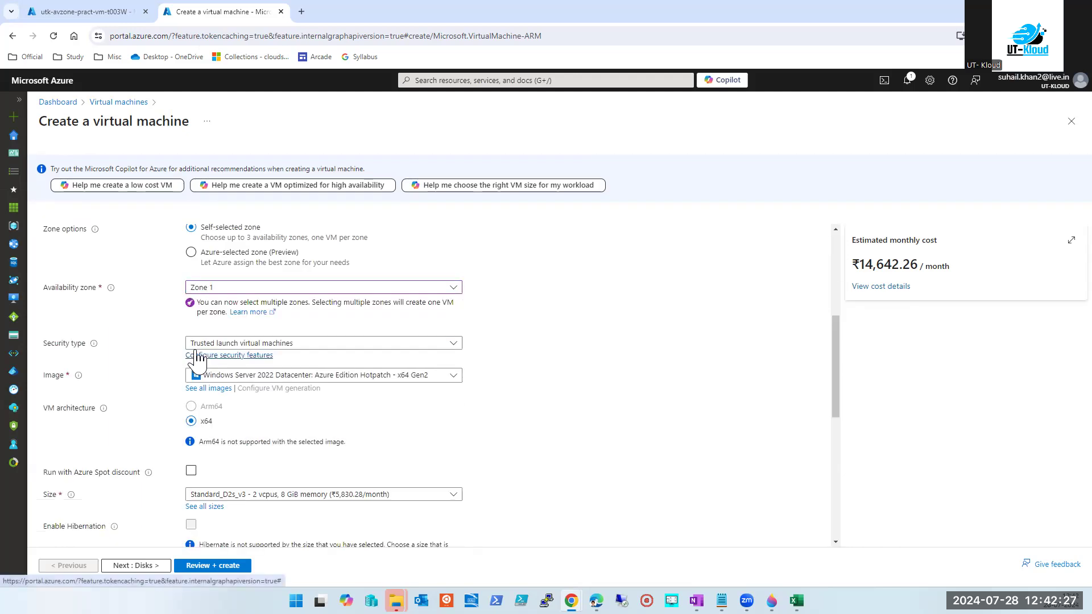
click(213, 289)
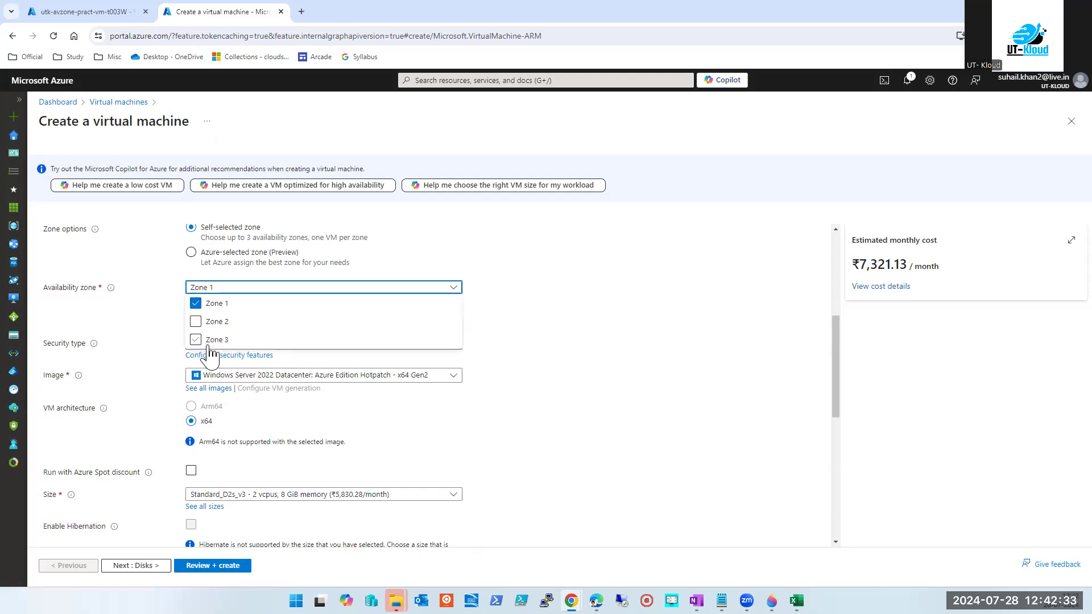
click(728, 336)
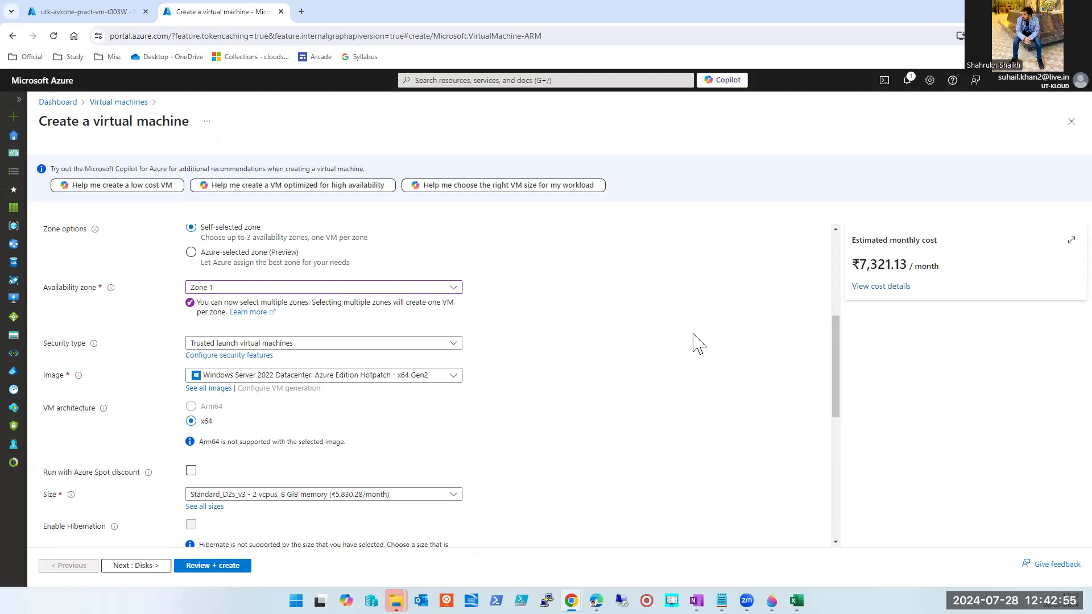
click(247, 288)
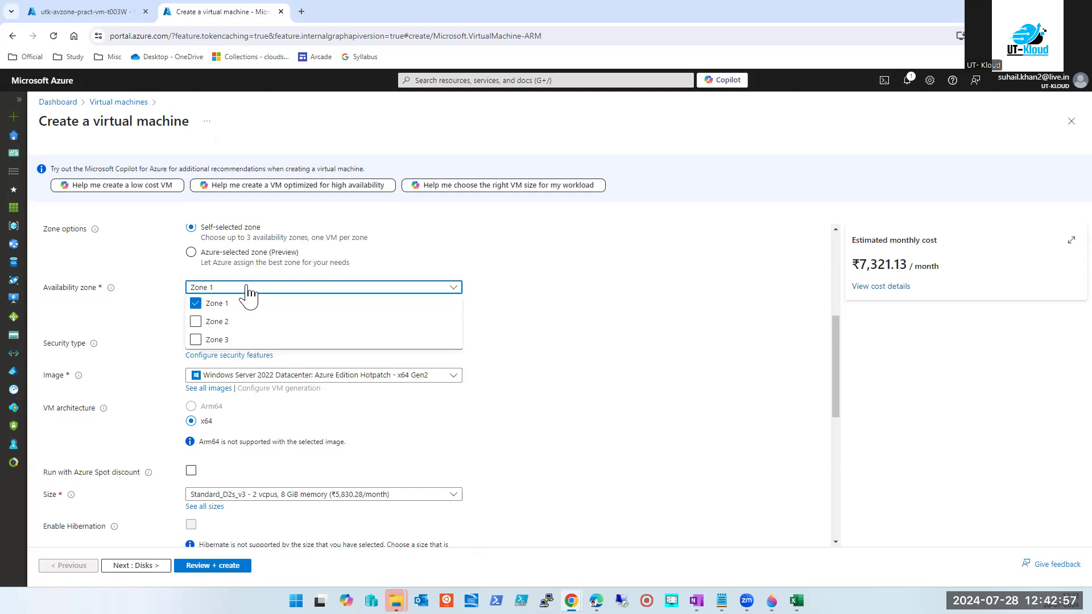
click(608, 335)
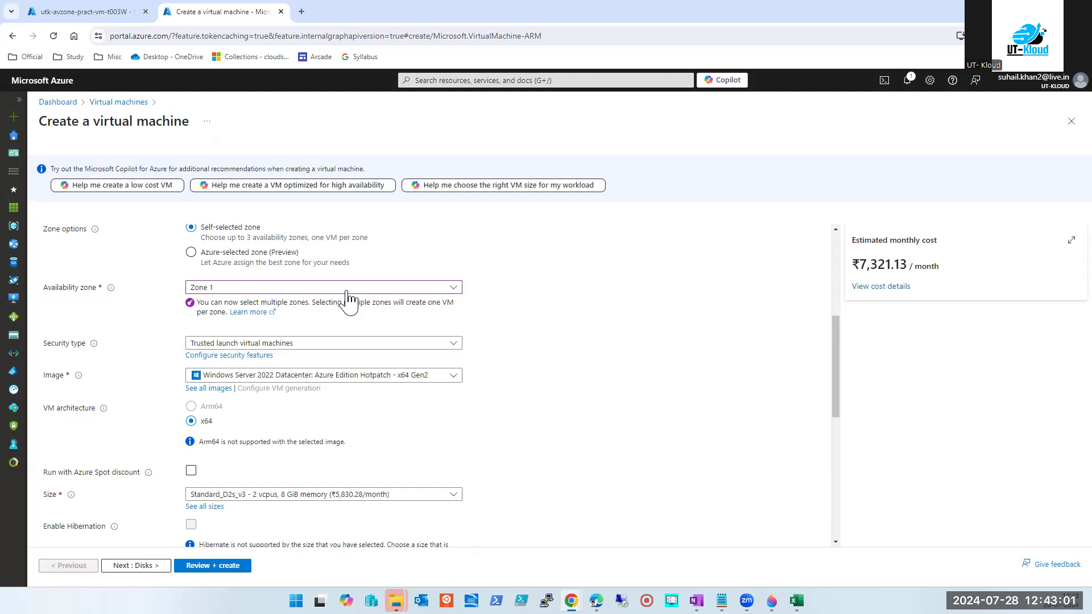
click(477, 80)
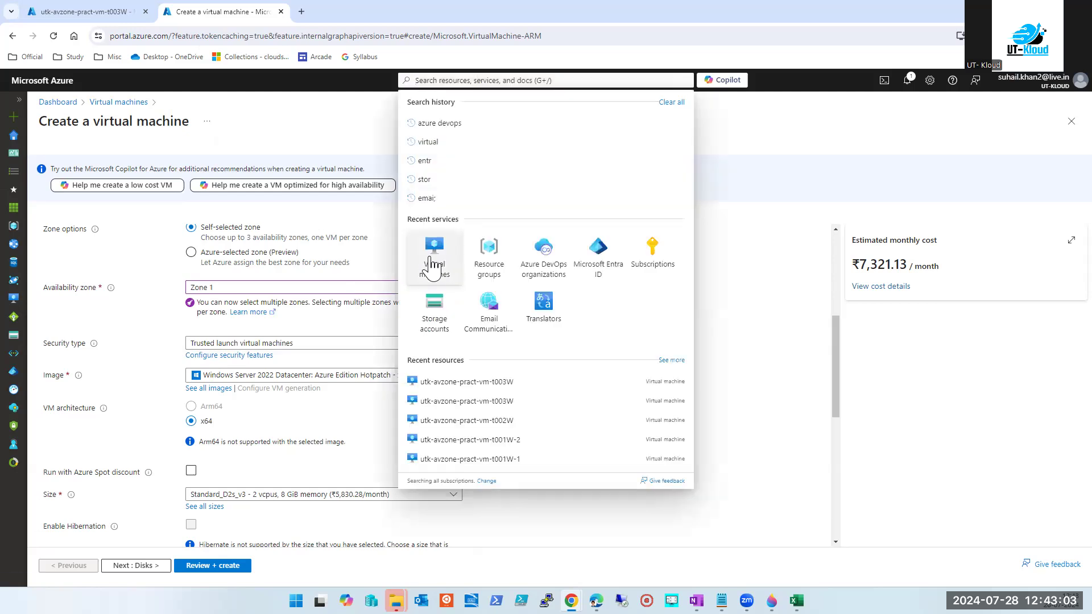
Discard the VM form and view dc001-ut-kloud-india's Availability + scaling: Central India, no zone.
click(435, 253)
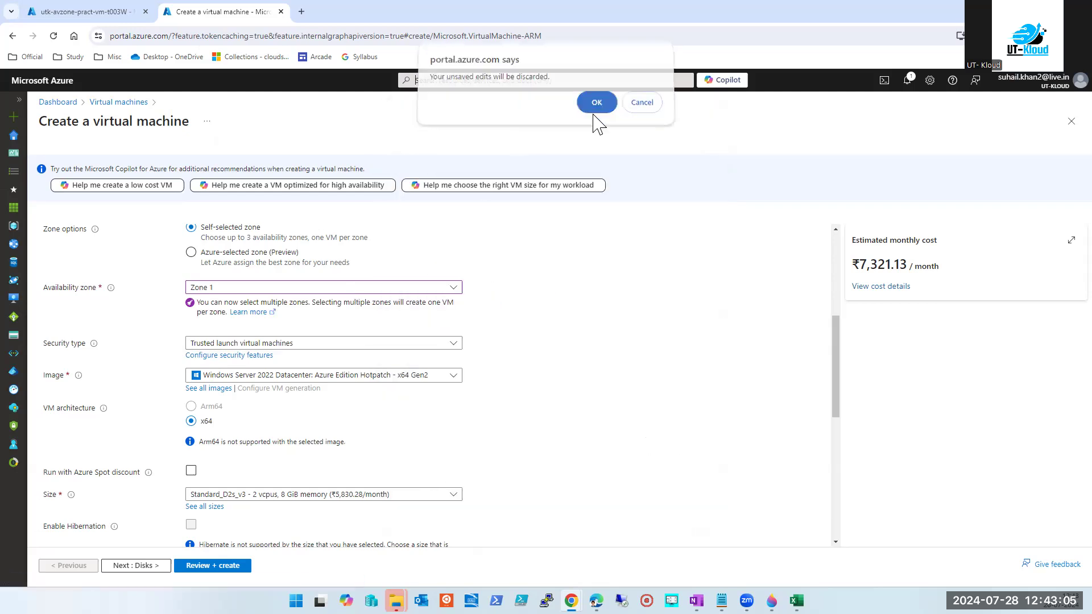
click(594, 109)
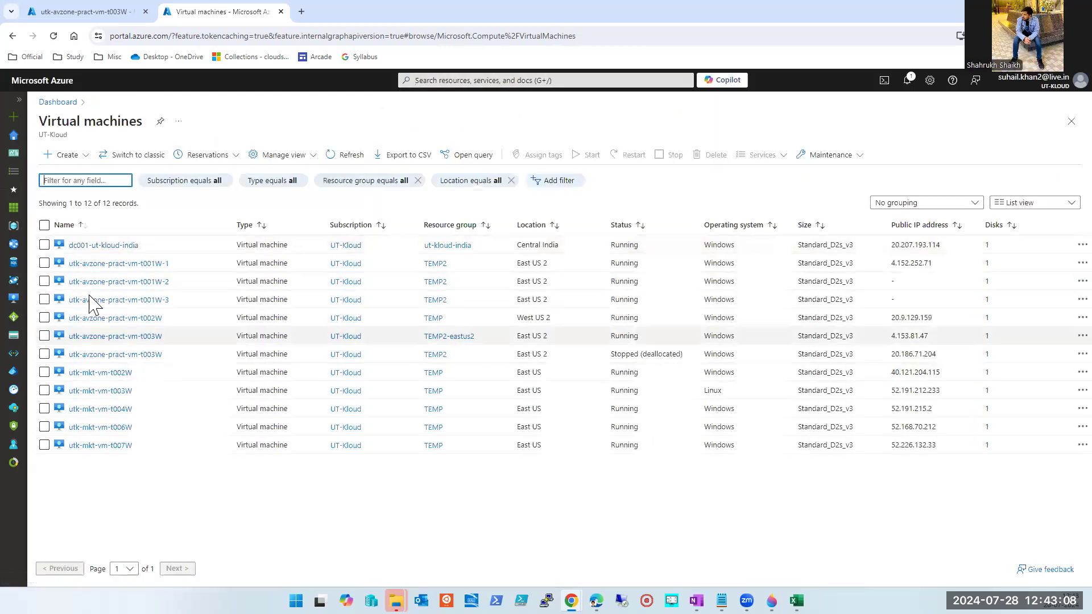
click(95, 245)
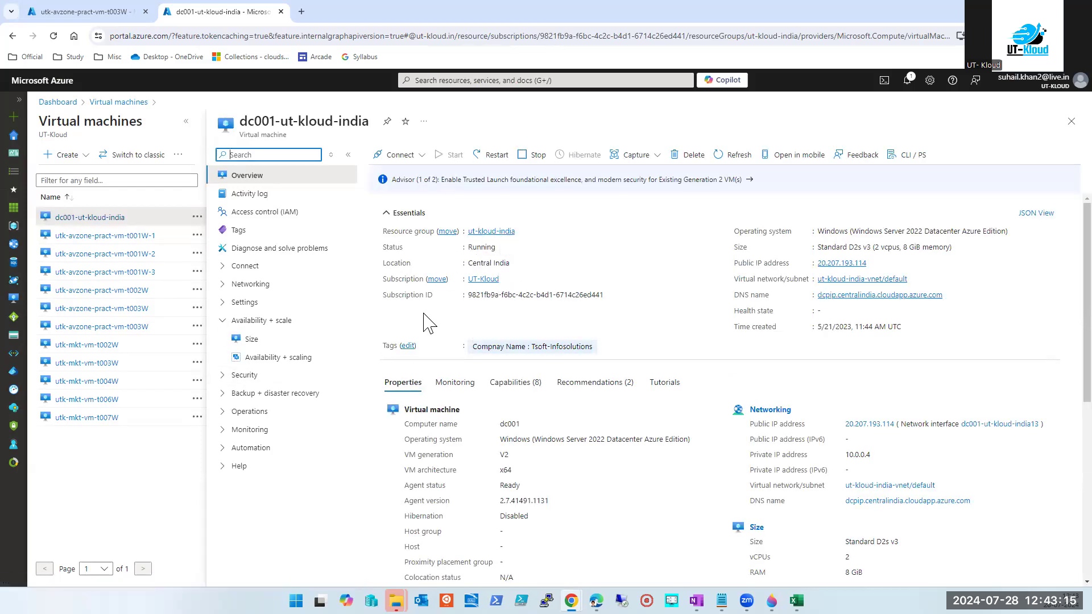
click(262, 358)
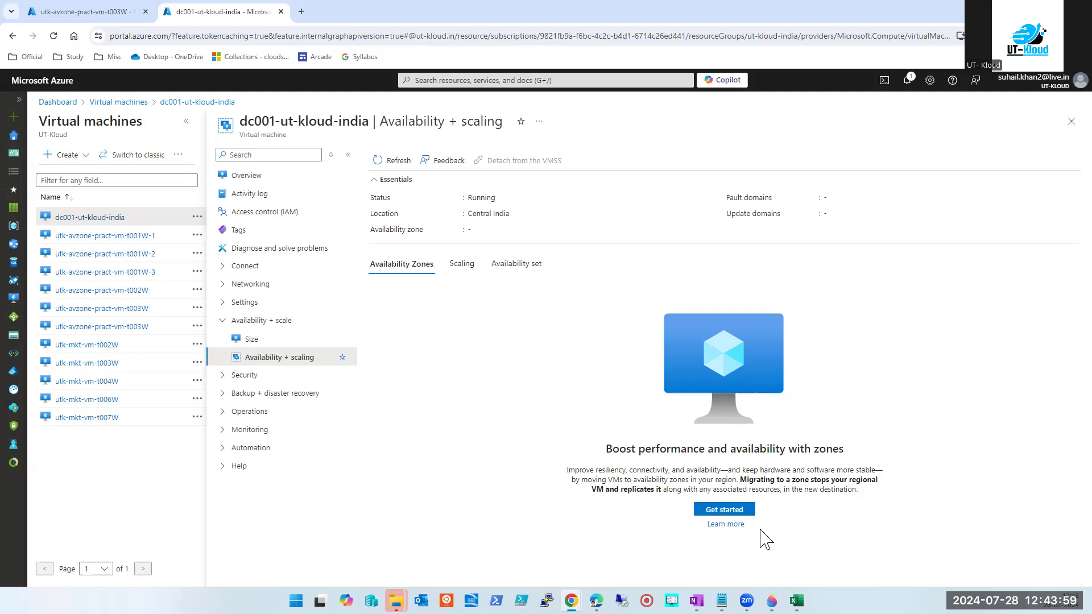
click(735, 513)
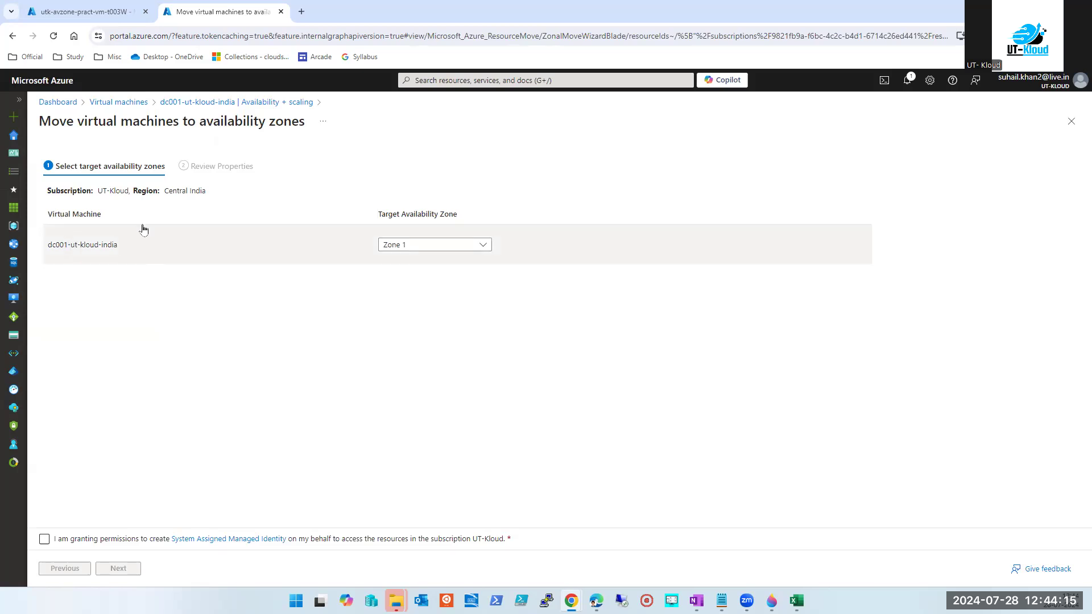
click(447, 246)
click(417, 280)
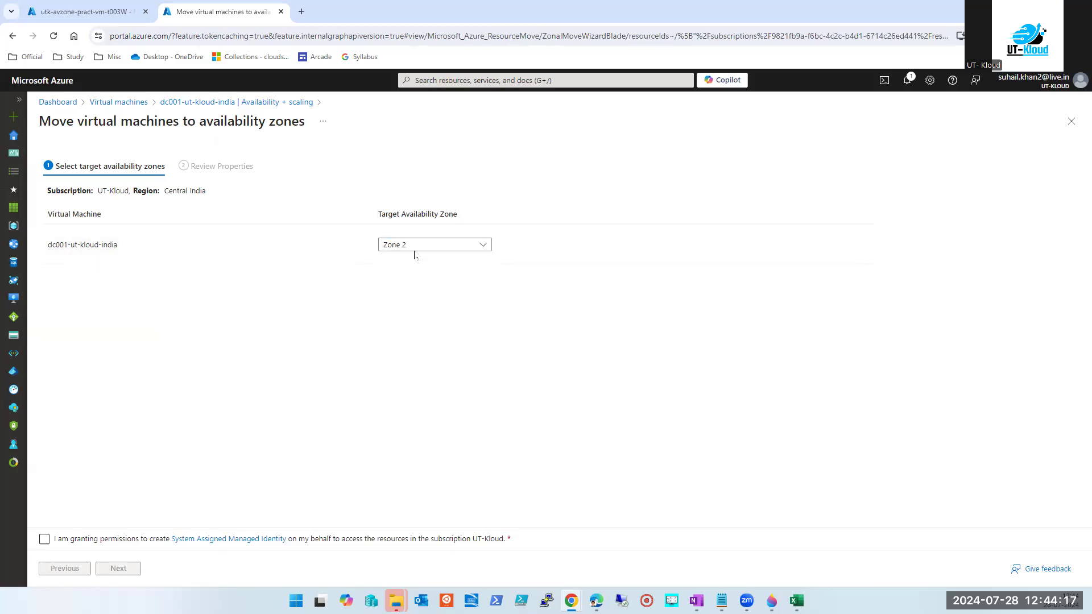
click(45, 539)
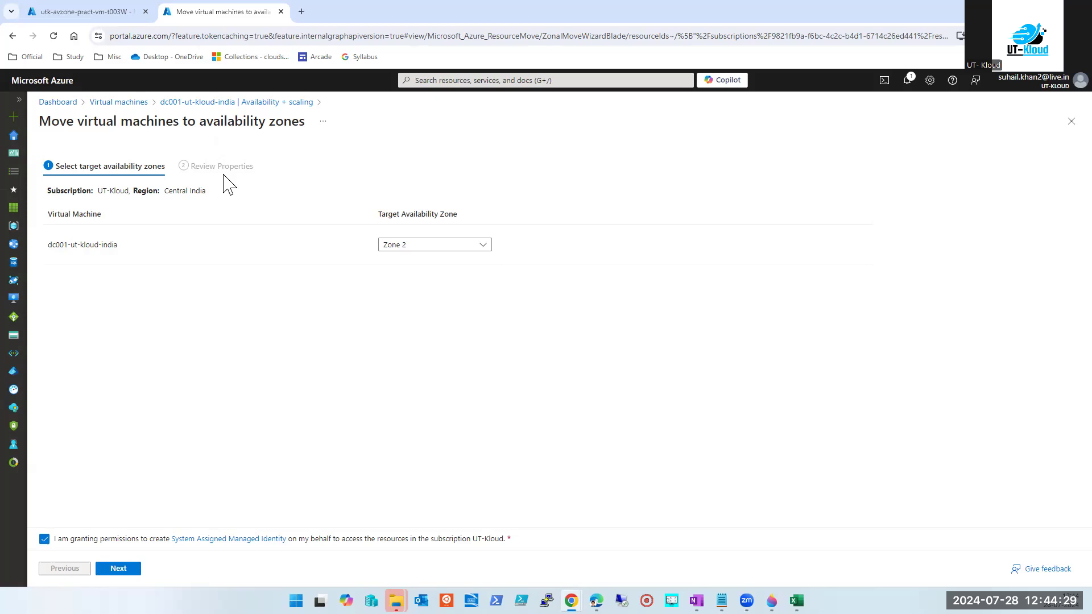
click(1071, 122)
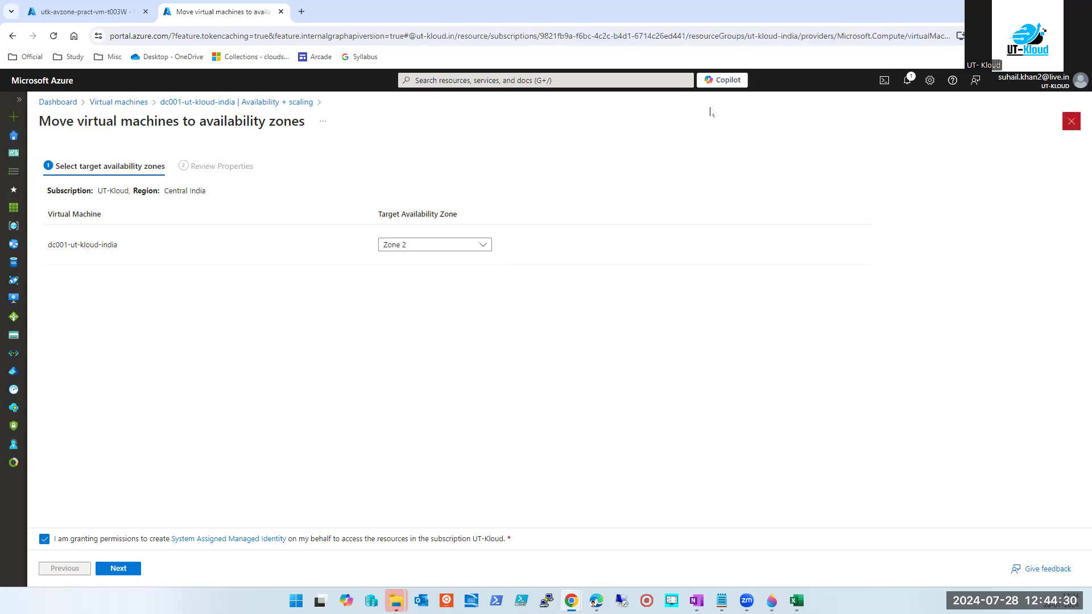
Open the Virtual machines list, tick both t003W rows and highlight the Stopped (deallocated) status.
click(591, 82)
click(442, 267)
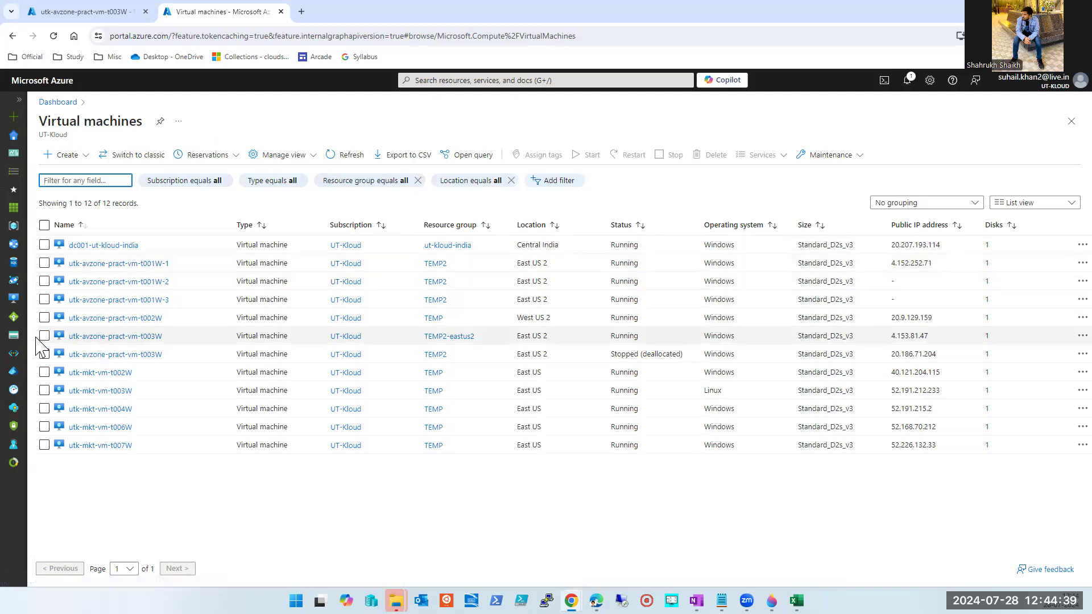
click(44, 353)
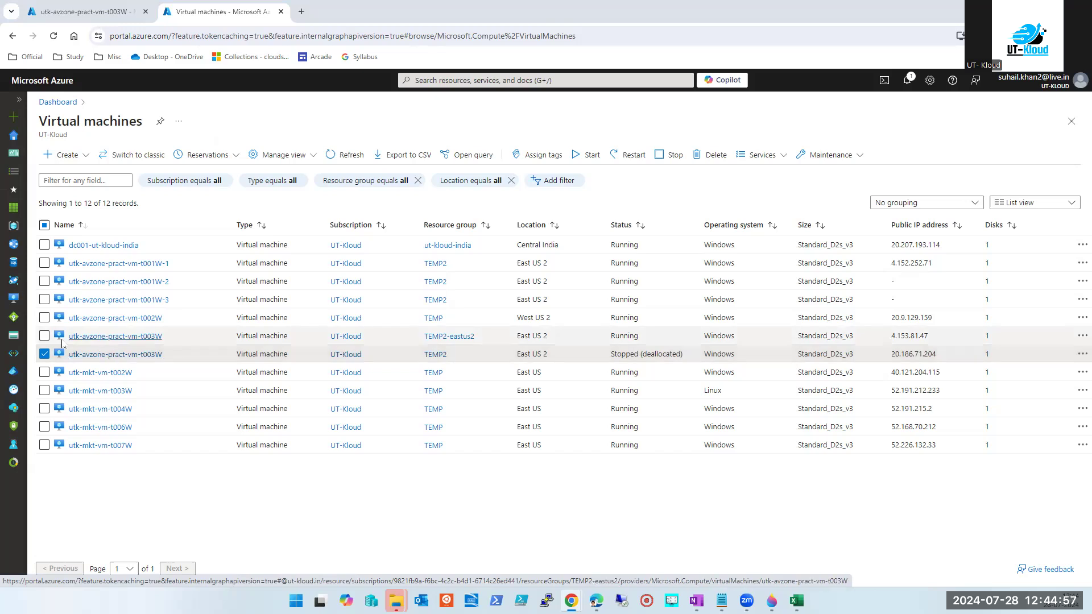
click(44, 337)
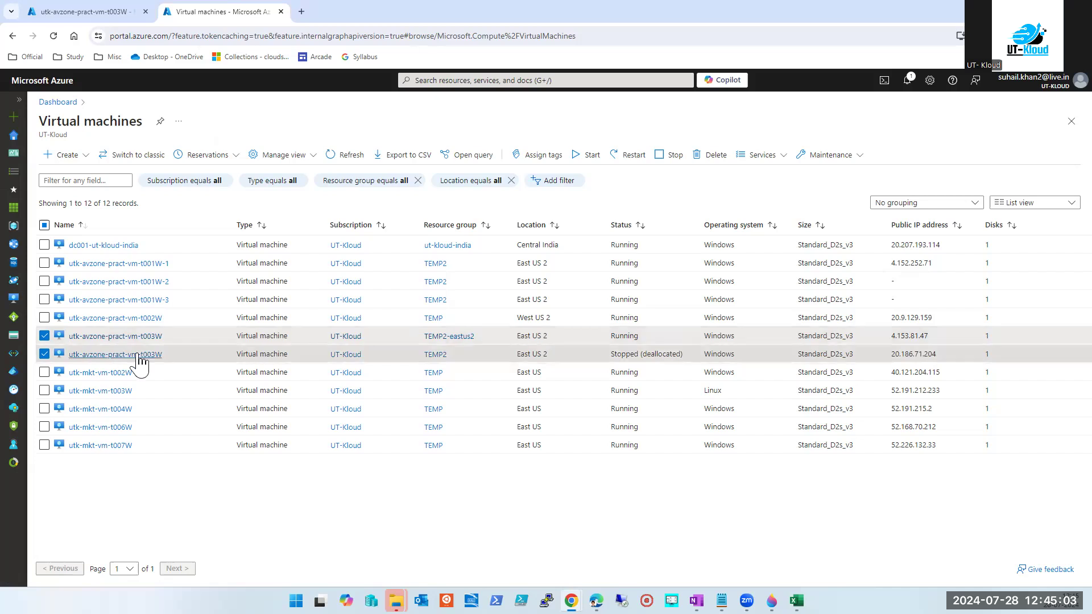
triple_click(629, 357)
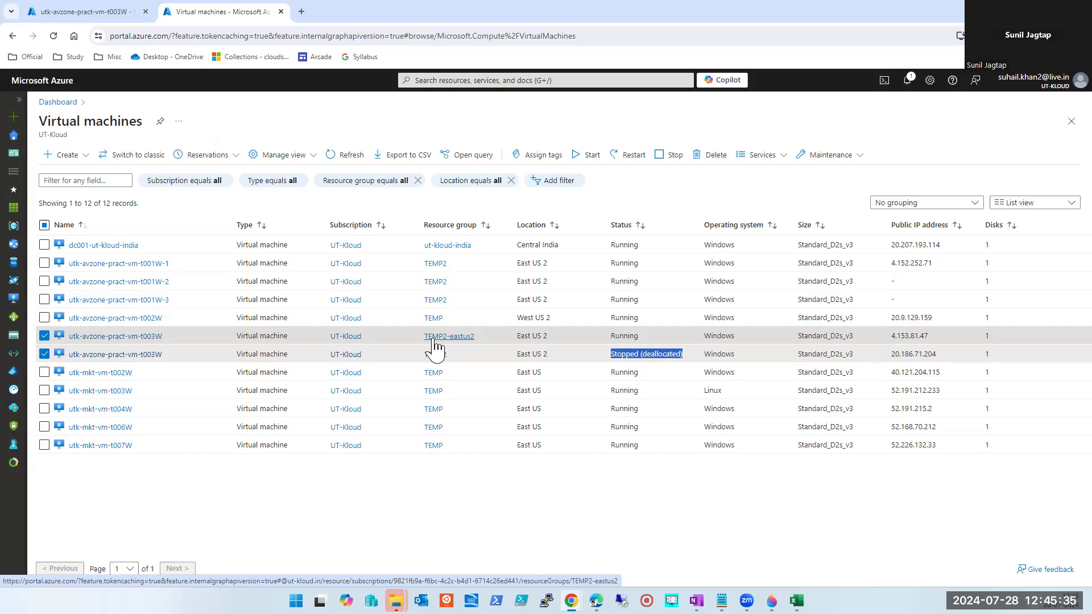
click(489, 547)
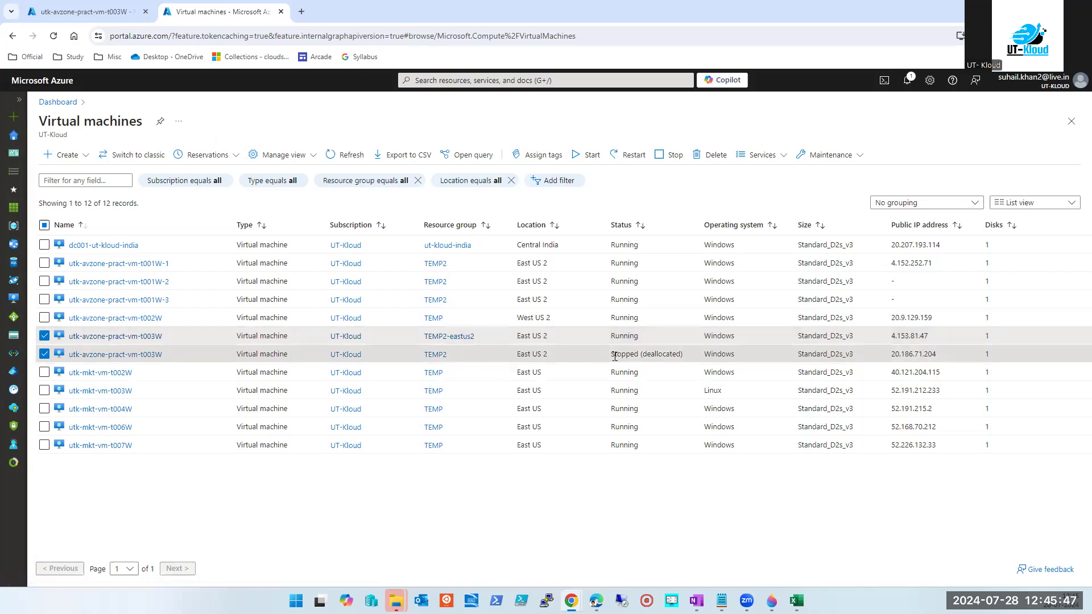
click(45, 336)
click(44, 354)
click(102, 355)
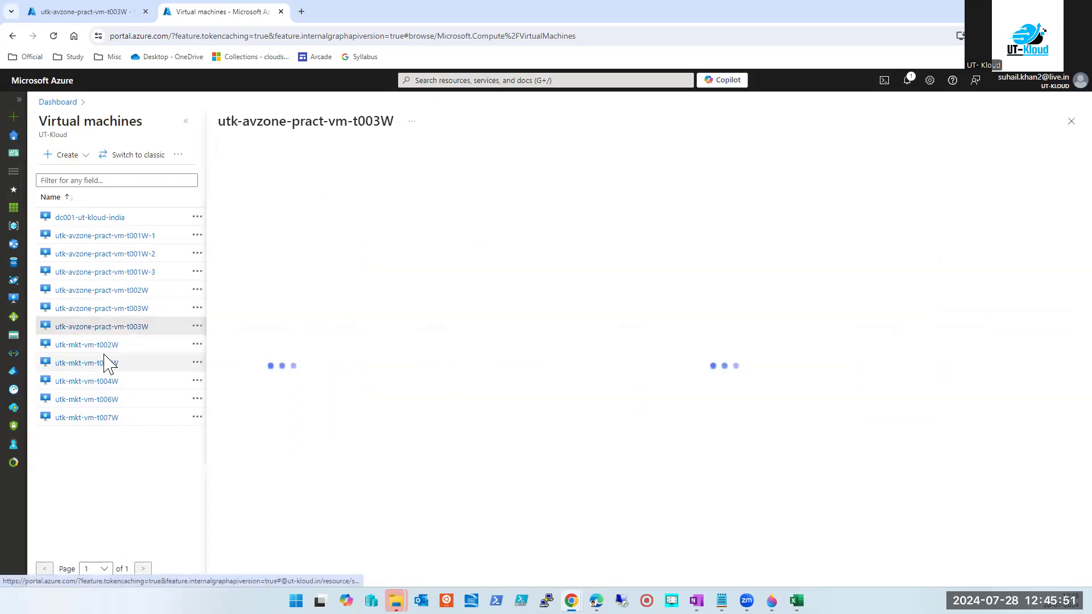
click(287, 358)
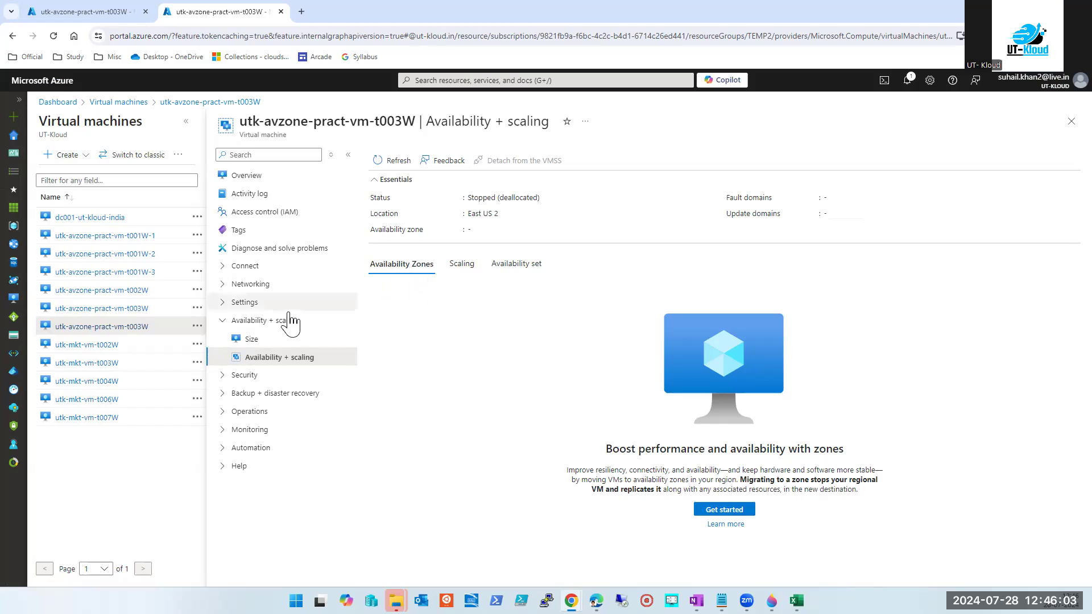
click(123, 314)
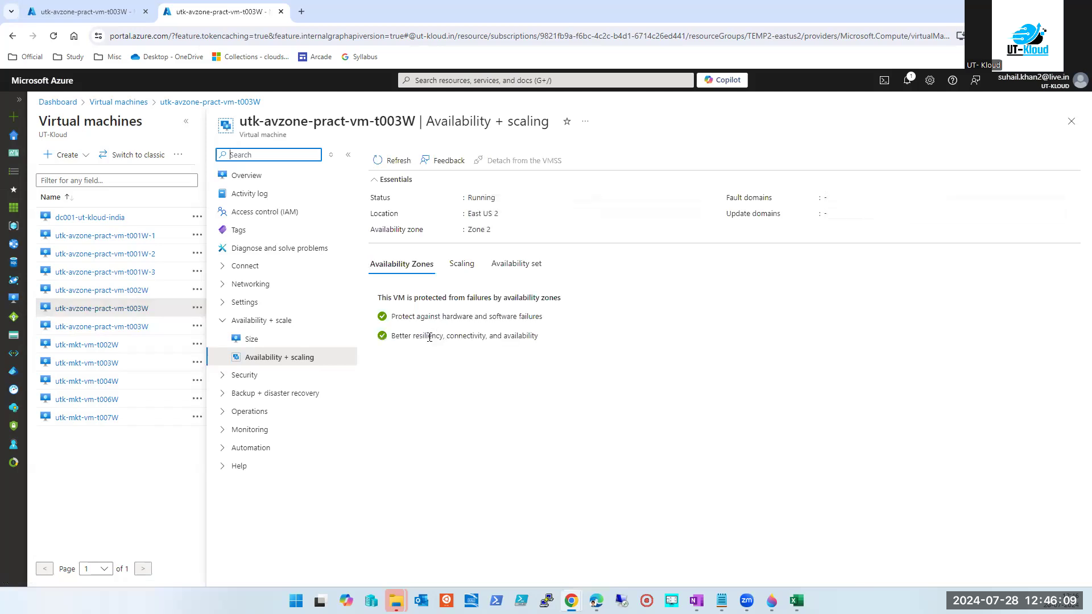
drag(469, 230, 490, 231)
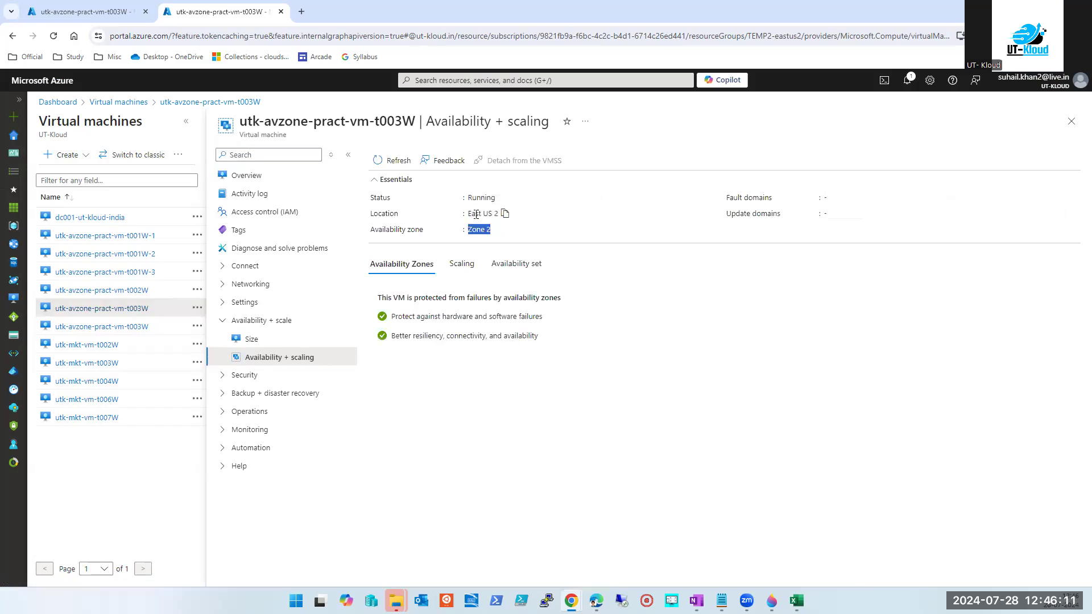
double_click(476, 214)
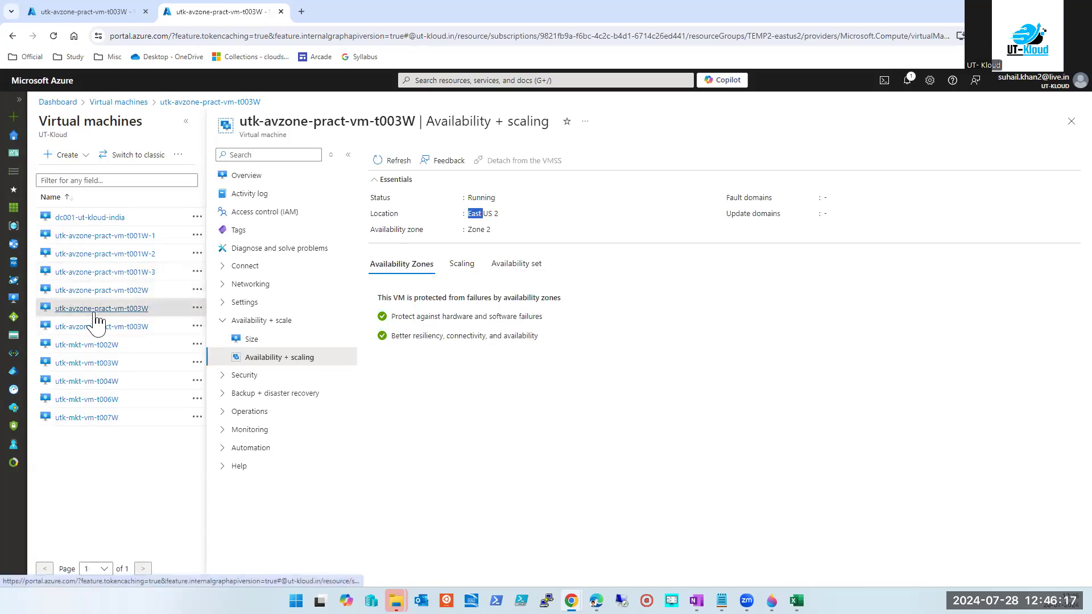
click(1071, 121)
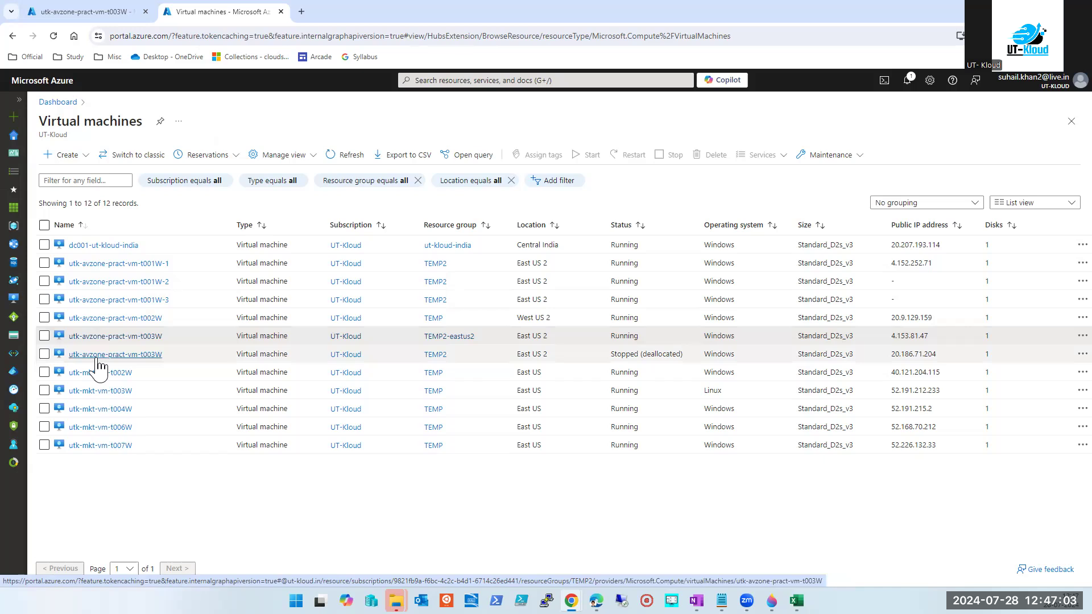
Compare the two t003W rows, then open the stopped TEMP2 utk-avzone-pract-vm-t003W's overview.
click(44, 335)
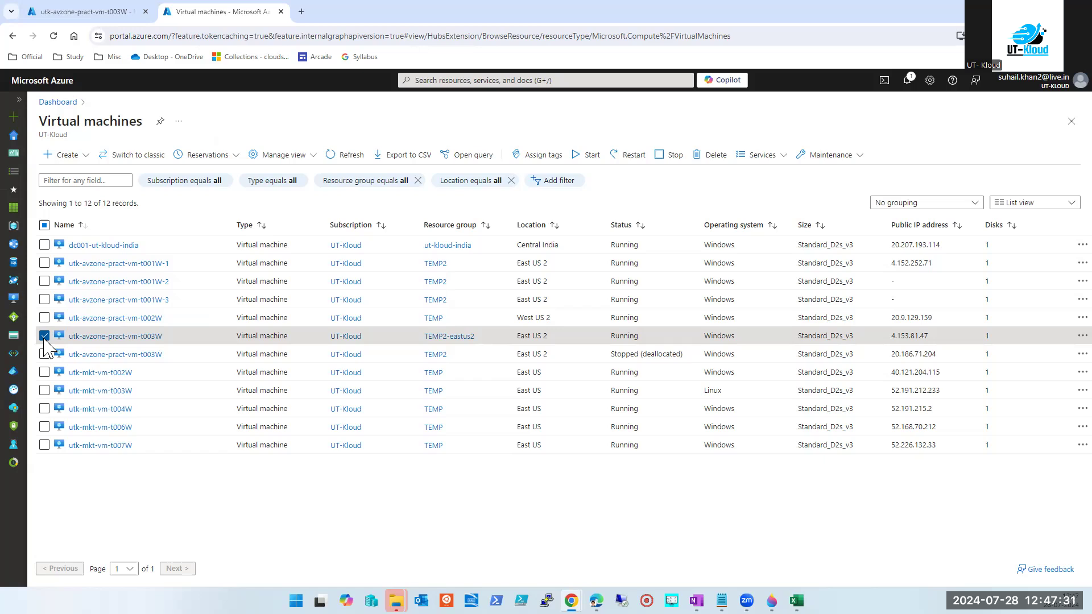
click(114, 336)
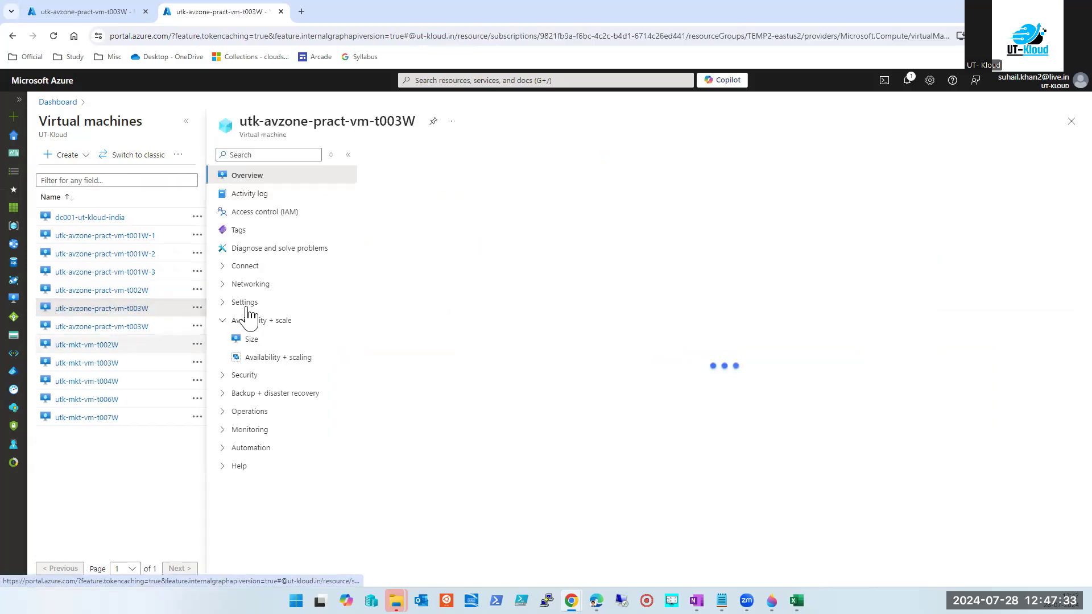
click(1070, 123)
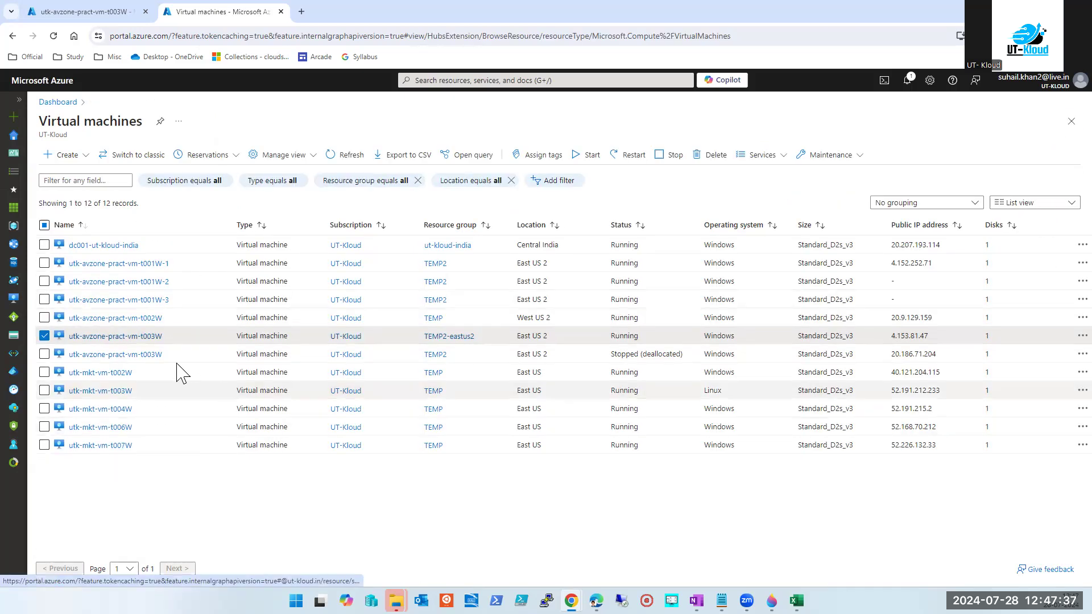
click(44, 353)
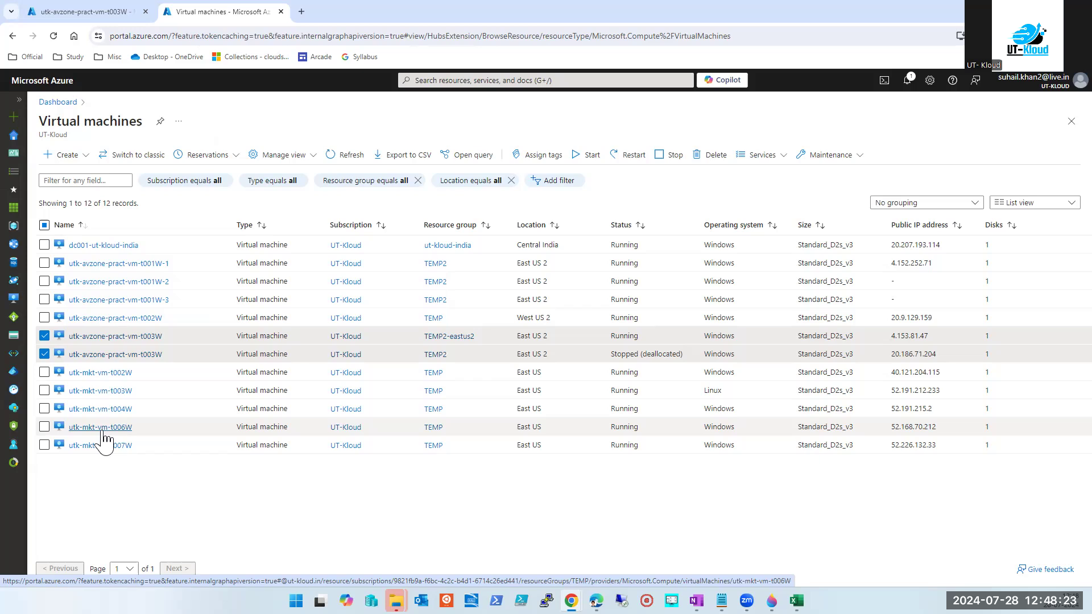
click(44, 335)
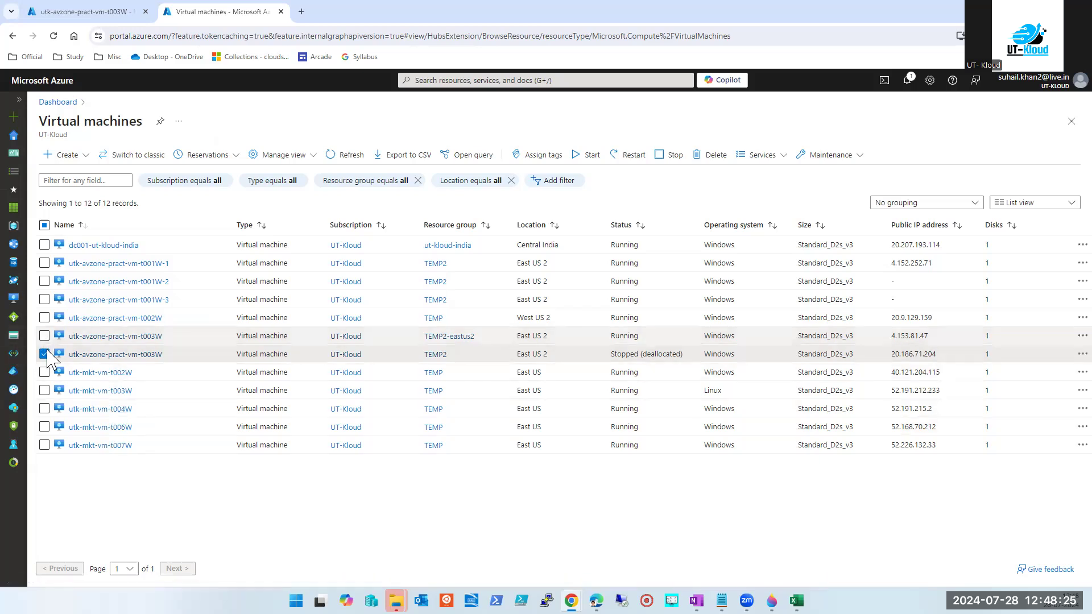
click(91, 354)
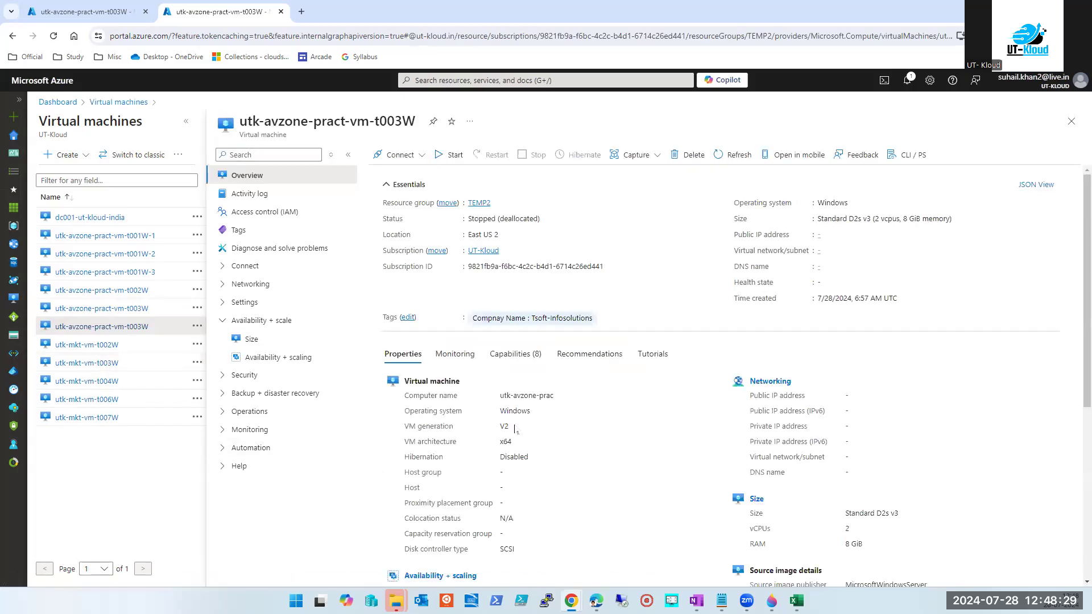
From t003W's Availability + scaling page, start the zonal move into Zone 2.
click(283, 359)
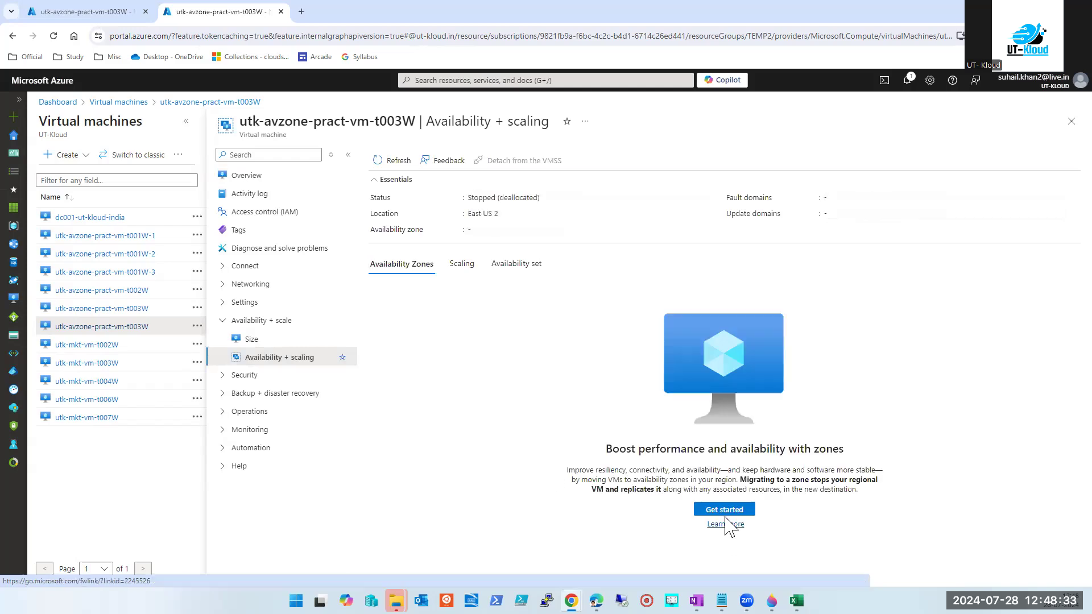
click(727, 510)
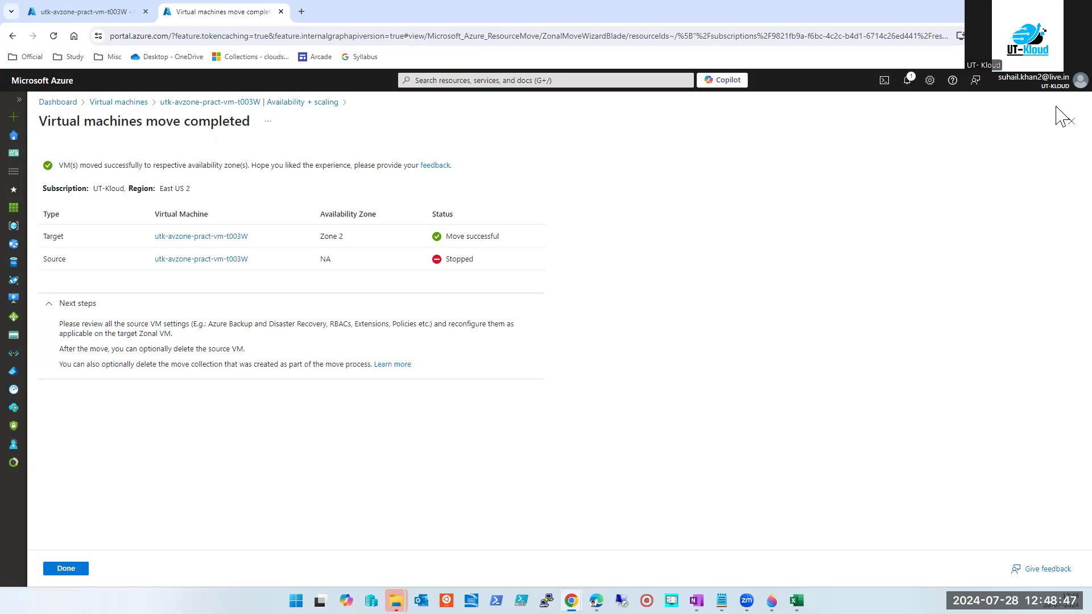
Close the move-completed summary and the t003W blade to return to the 12-VM list.
click(1069, 121)
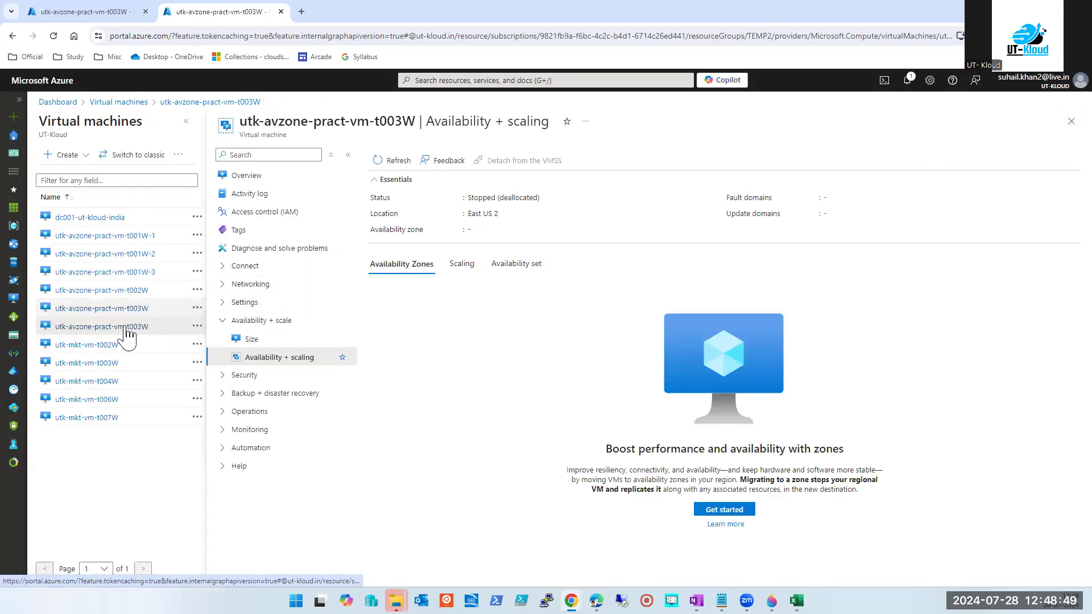
click(1071, 121)
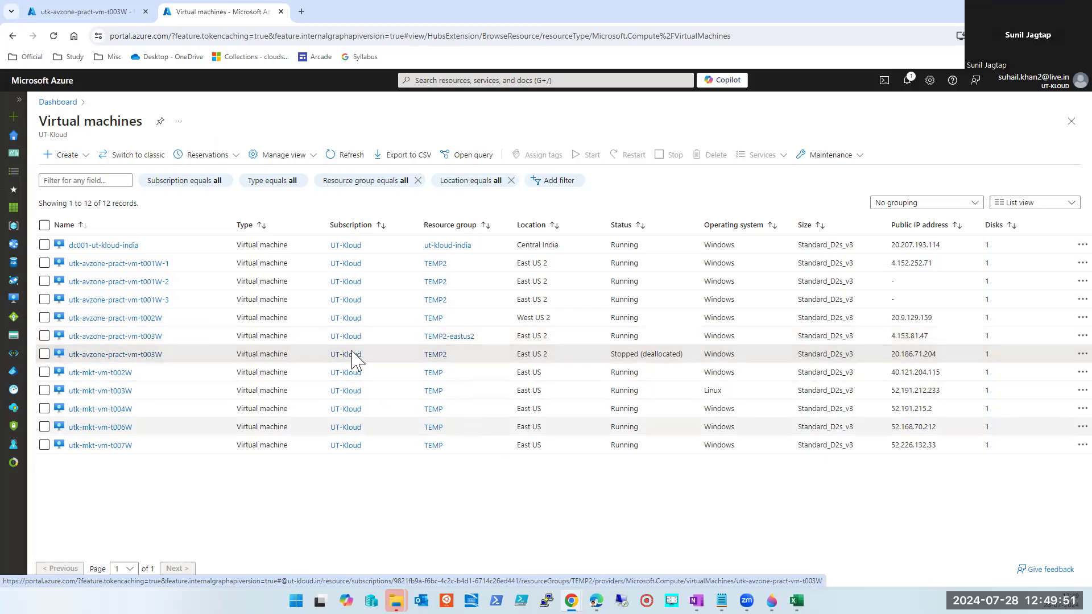
Open the dc001-ut-kloud-india VM overview from the Virtual machines list.
click(106, 245)
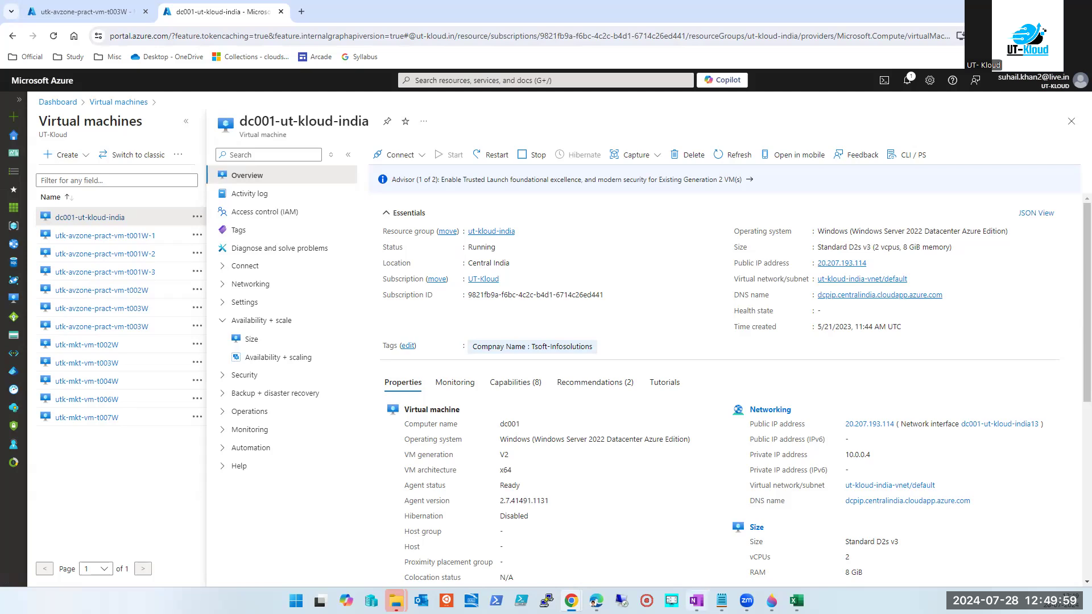
key(alt+Tab)
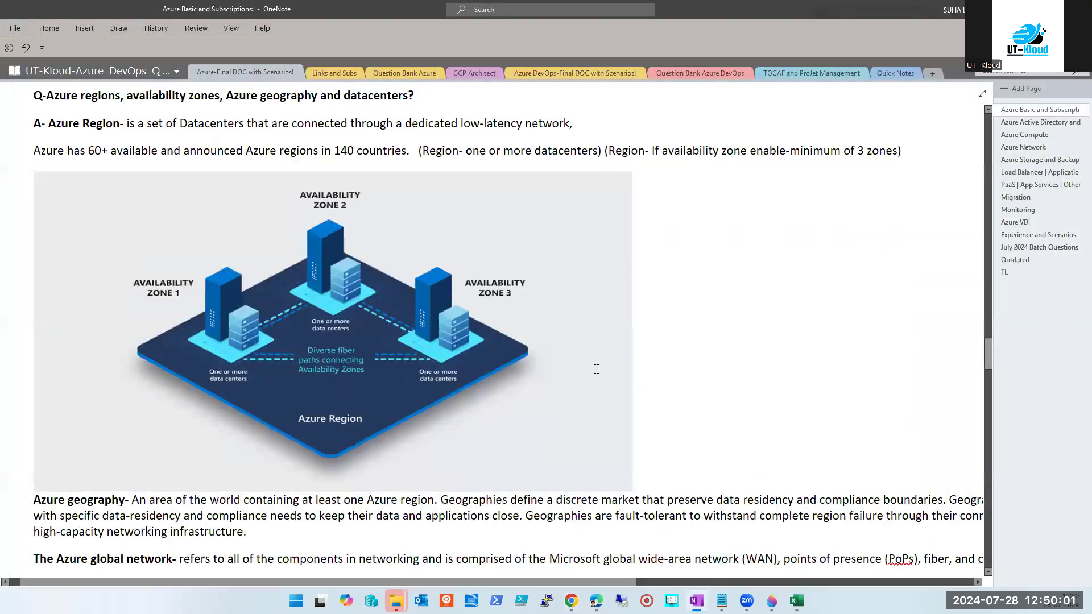
scroll(596, 369, up, 5)
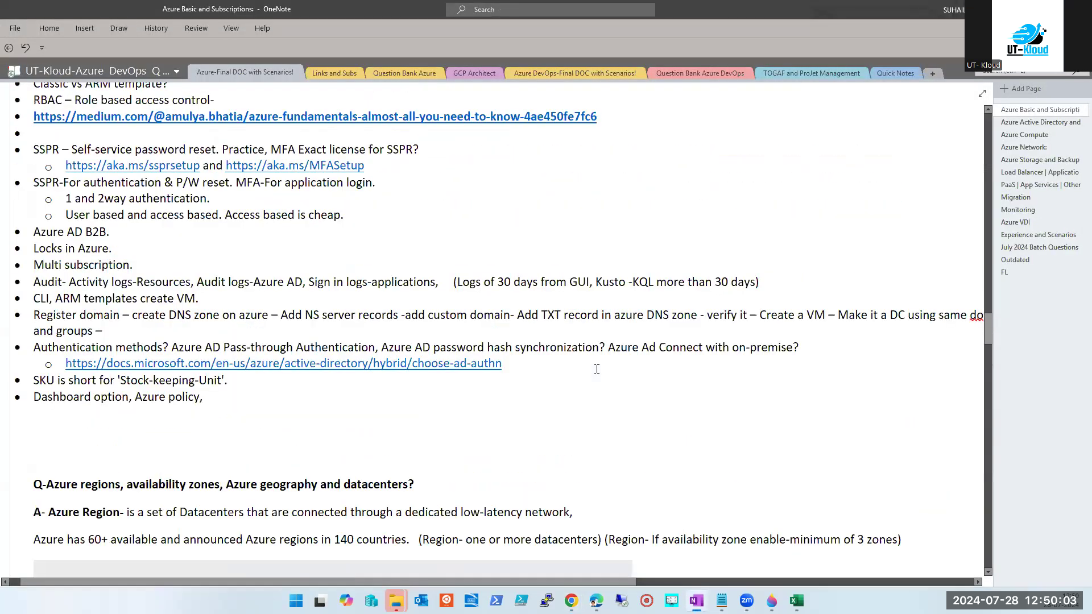
scroll(596, 369, down, 10)
scroll(597, 369, down, 1)
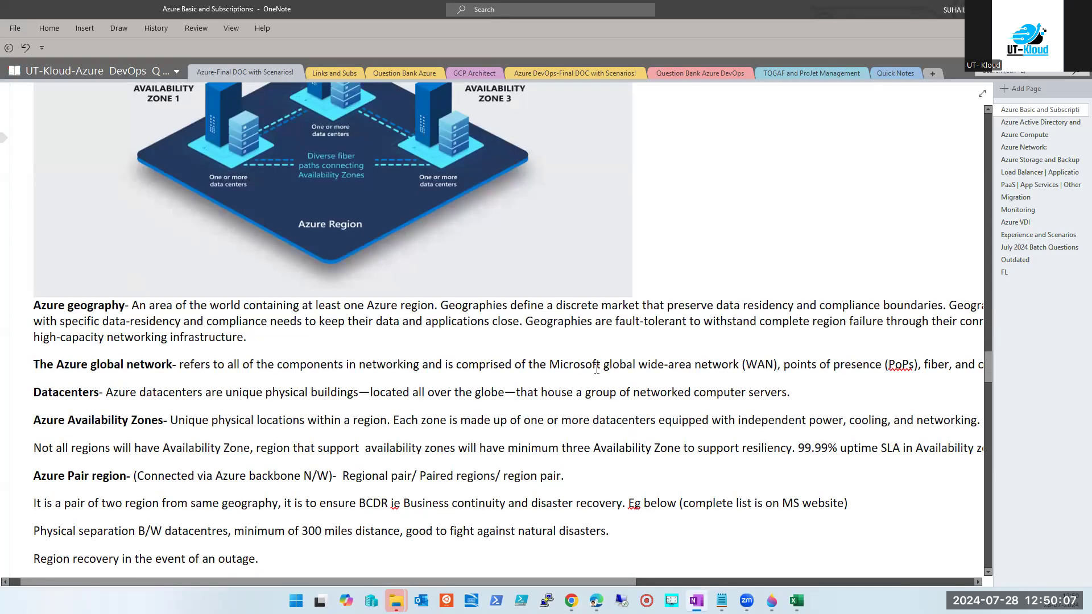
scroll(597, 369, up, 3)
scroll(597, 369, up, 2)
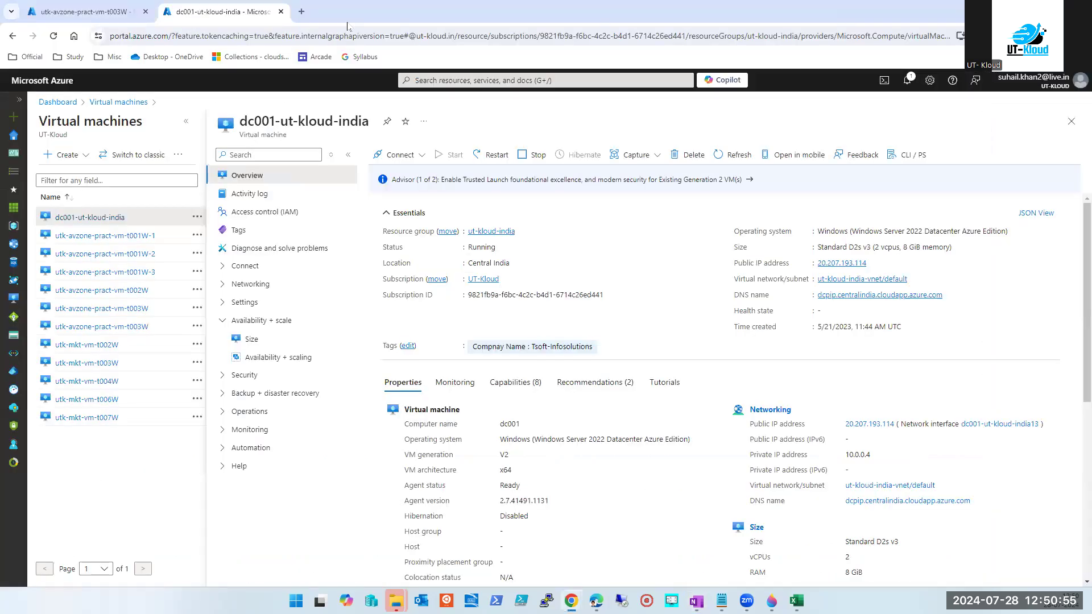
Go to Virtual machines and start creating a new Azure virtual machine.
click(302, 11)
click(197, 12)
click(467, 80)
click(433, 250)
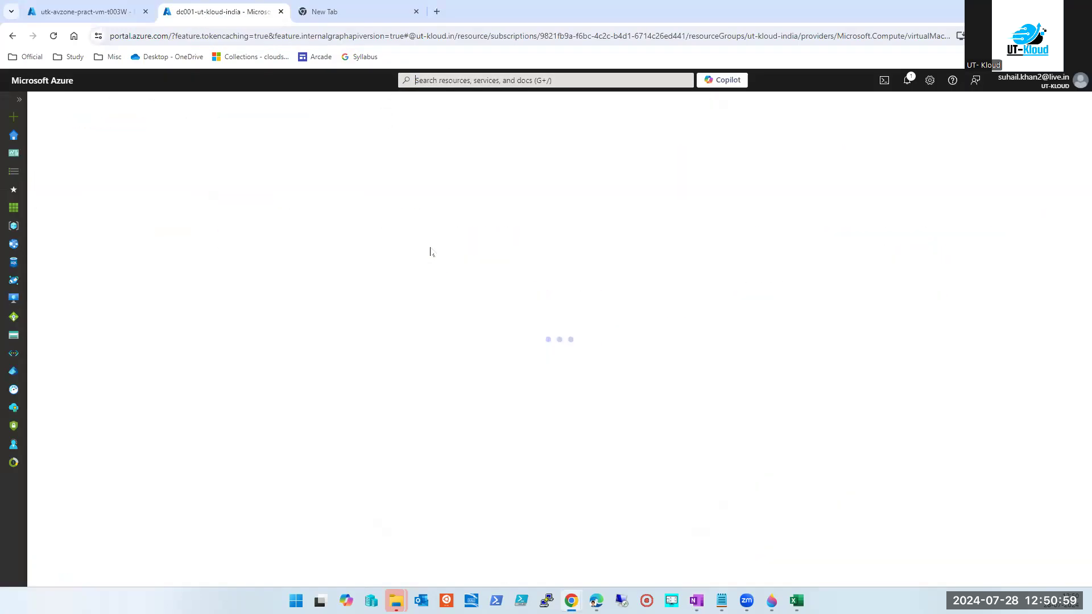
click(67, 157)
click(80, 191)
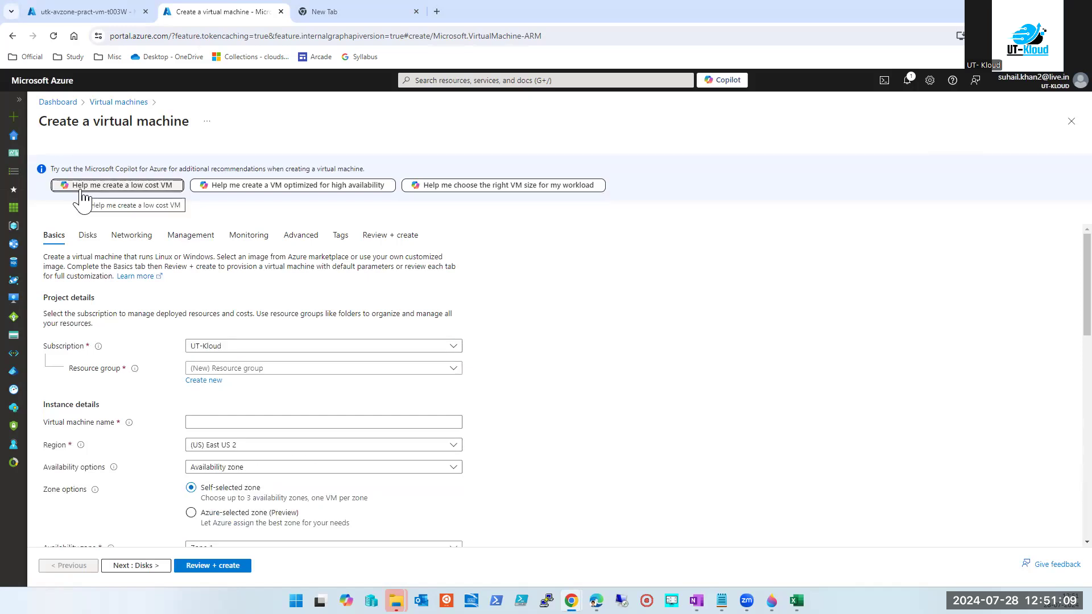
Review the zone and availability options, trying Availability set before settling on Availability zone.
scroll(294, 412, down, 7)
scroll(296, 410, up, 1)
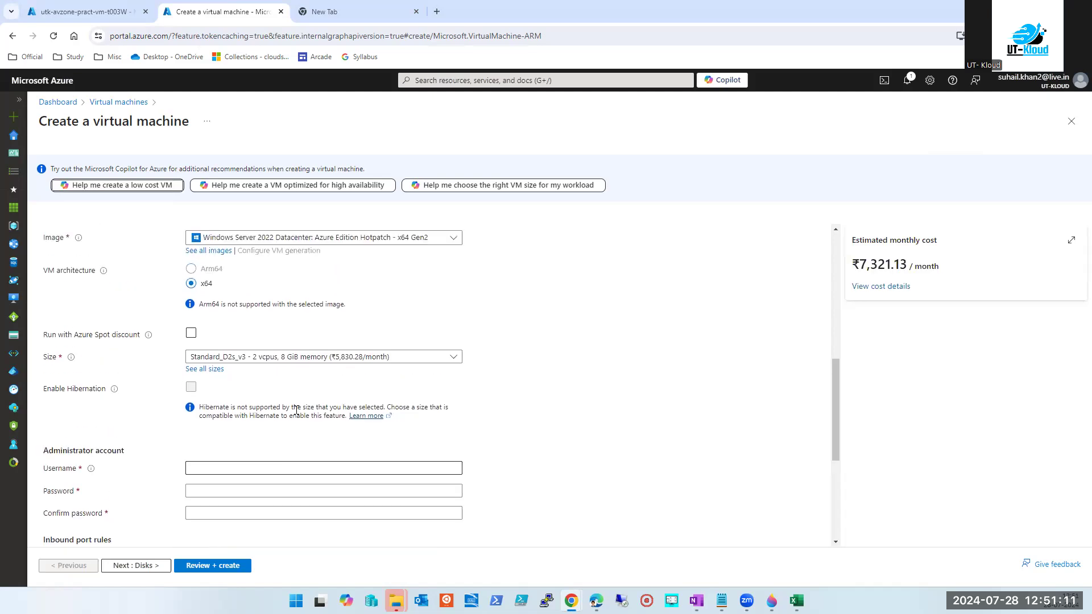
scroll(284, 404, up, 4)
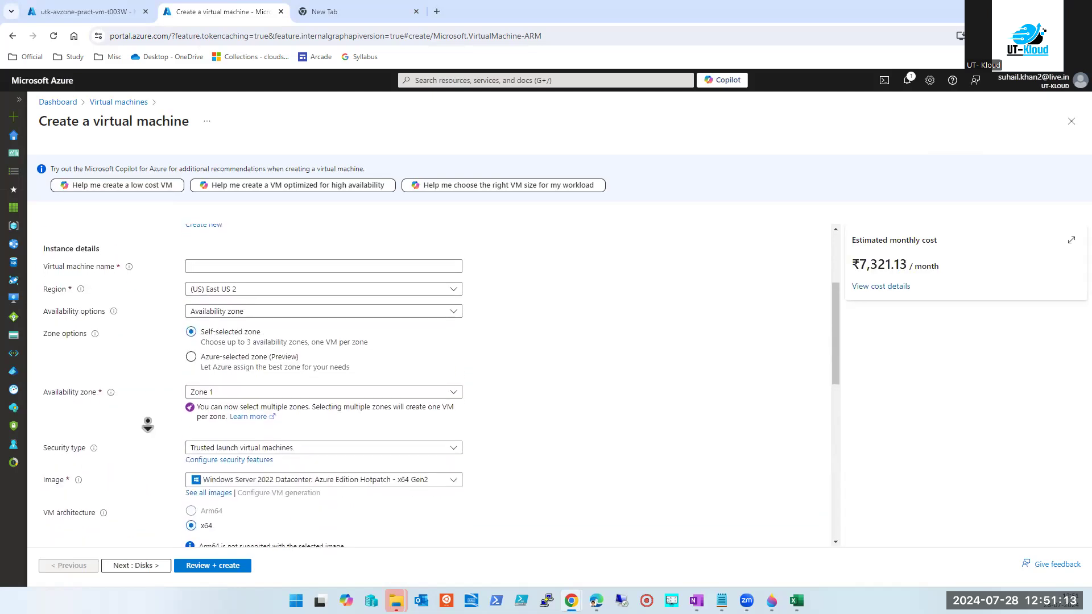
scroll(93, 392, up, 1)
middle_click(579, 400)
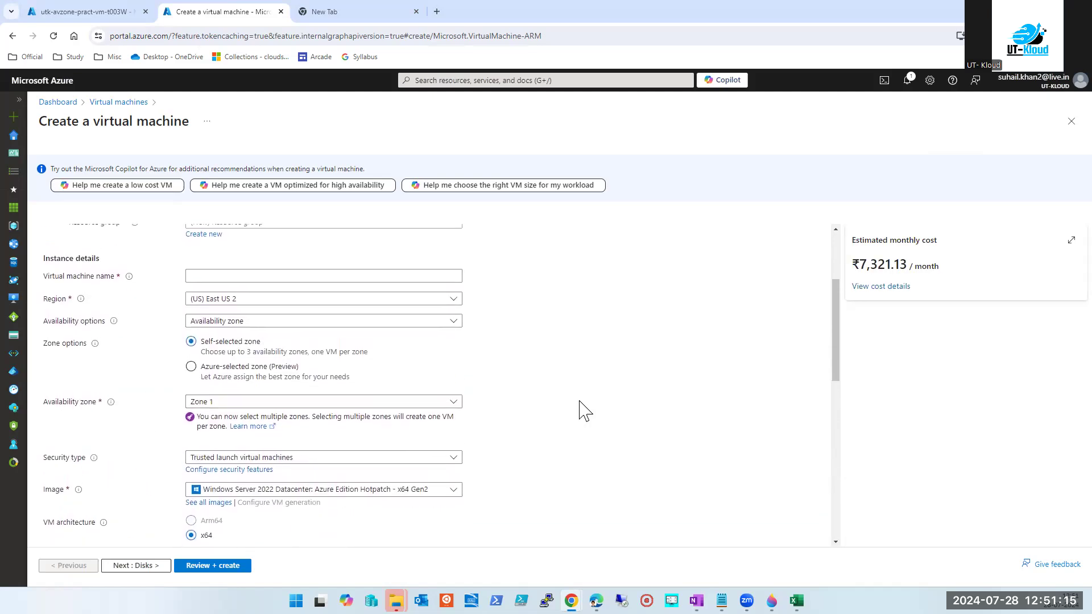
click(417, 402)
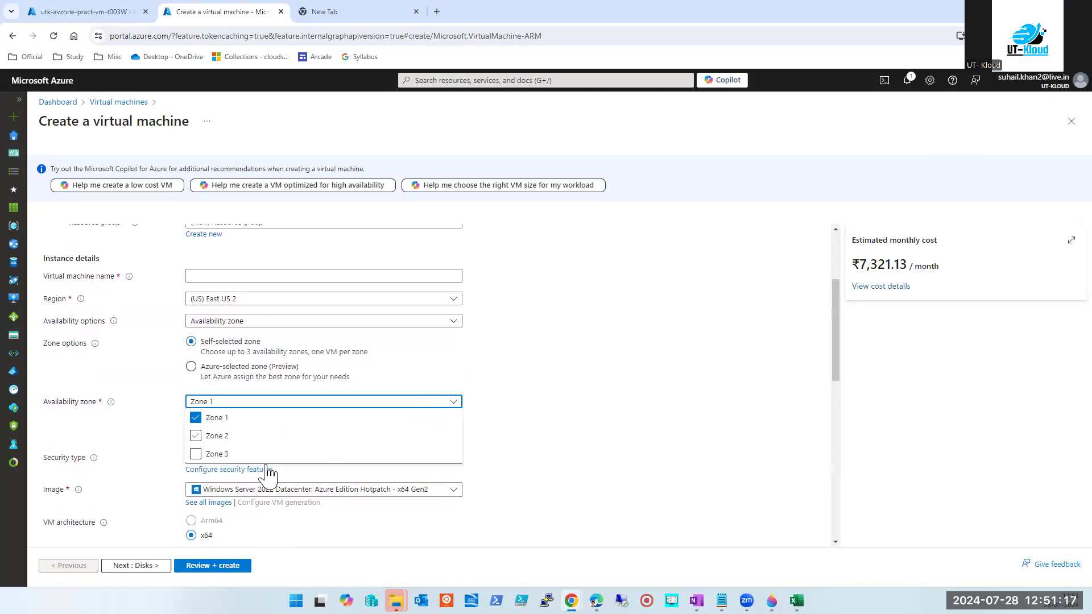
click(125, 455)
click(225, 323)
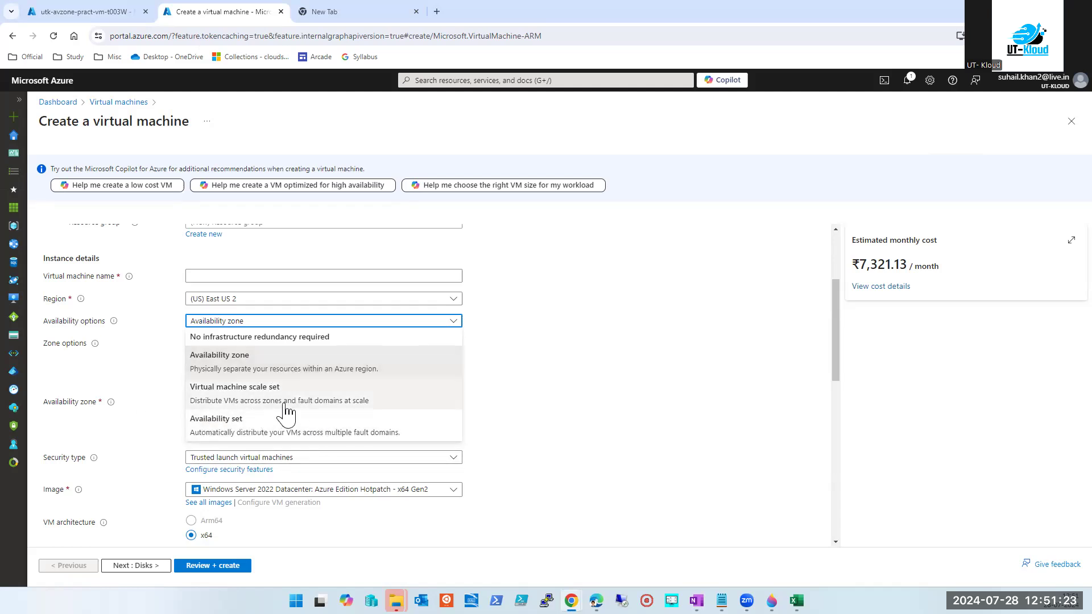
click(451, 364)
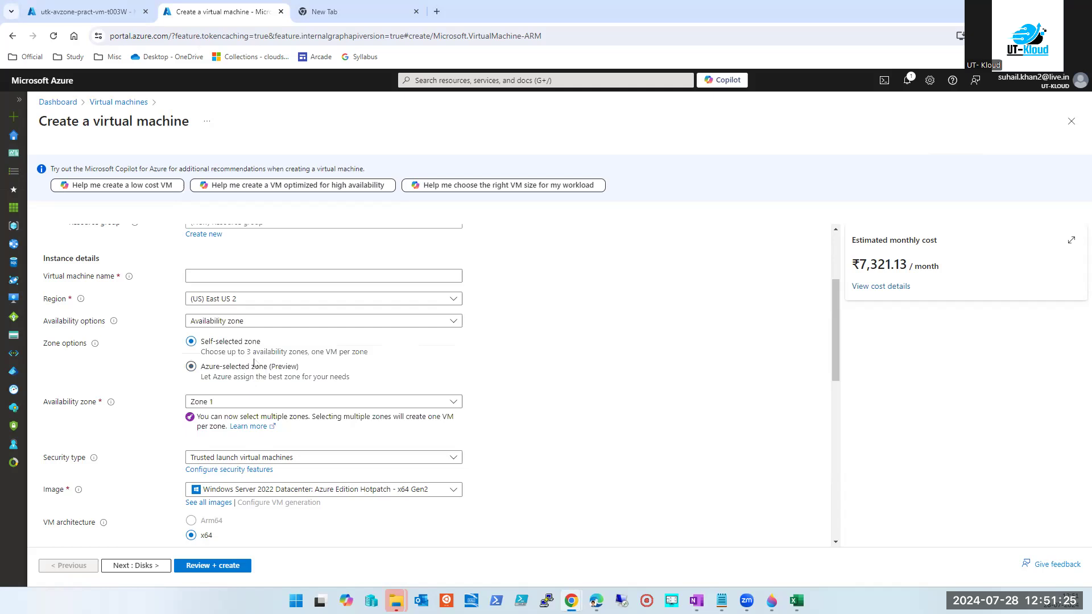
click(258, 322)
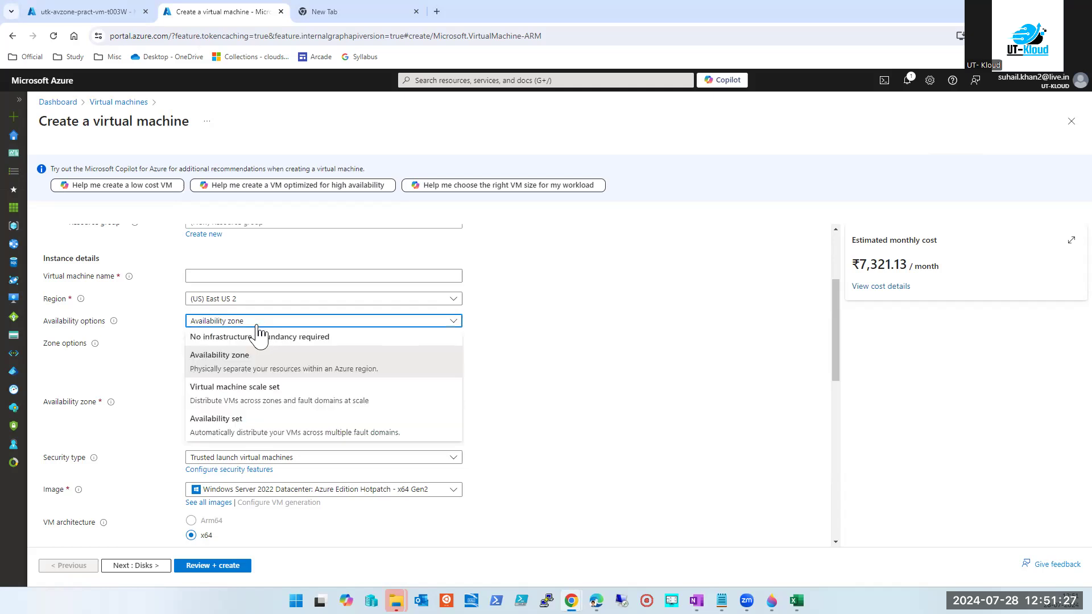
click(211, 426)
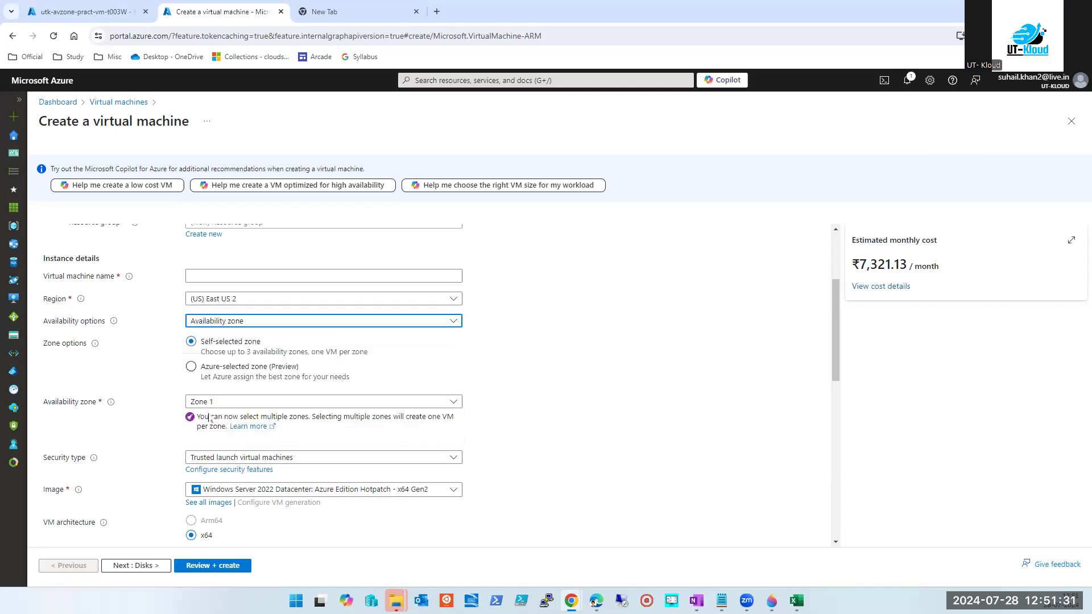
click(225, 322)
click(226, 370)
Check the security type, keeping Trusted launch, then return to the Virtual machines list.
scroll(231, 424, down, 2)
click(375, 344)
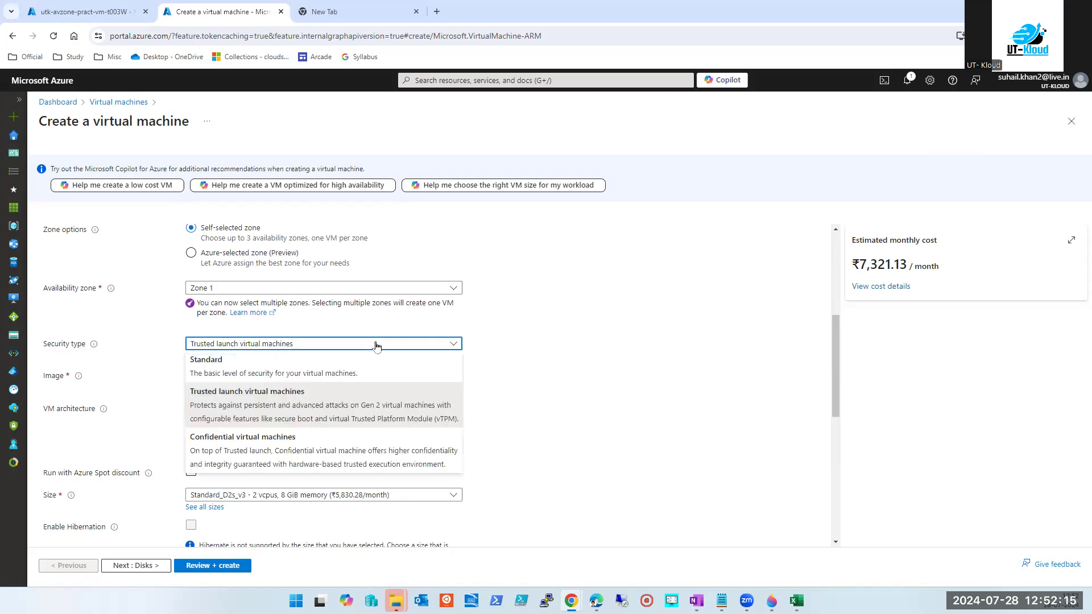
click(706, 408)
scroll(694, 410, up, 5)
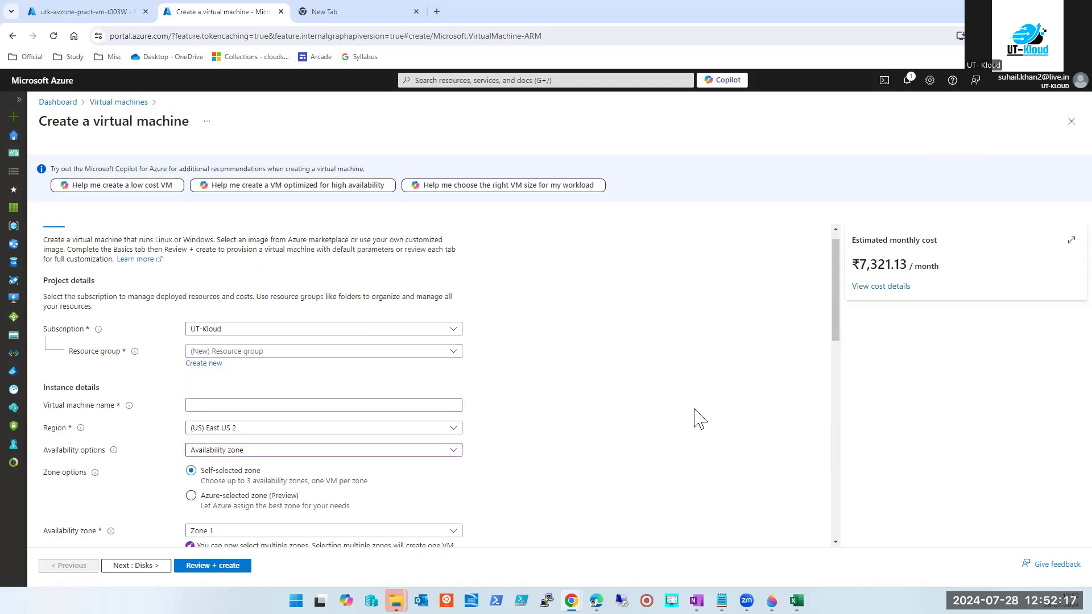
click(496, 80)
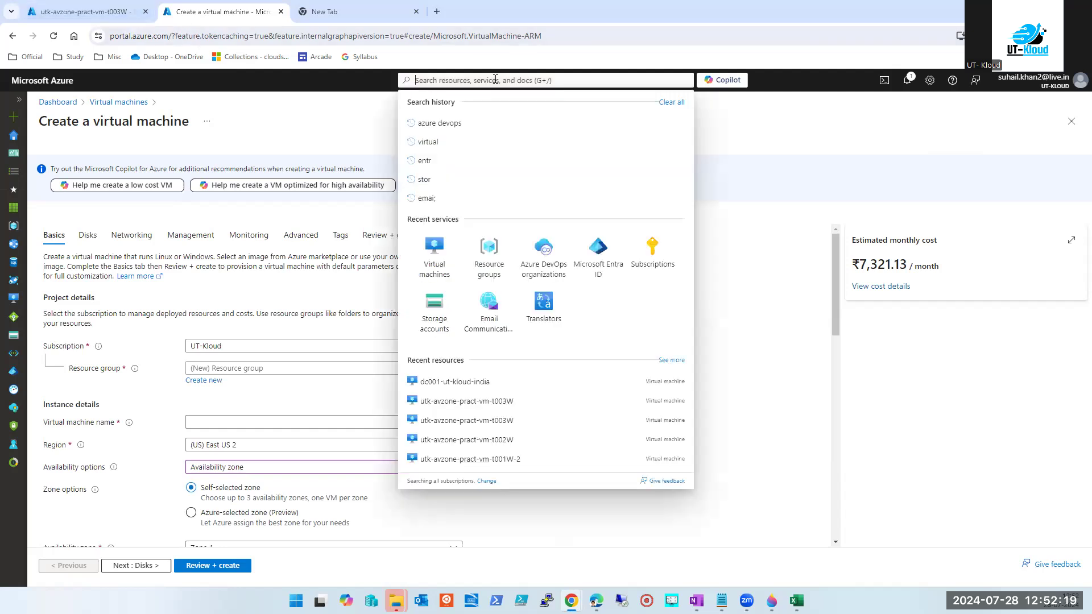
click(434, 250)
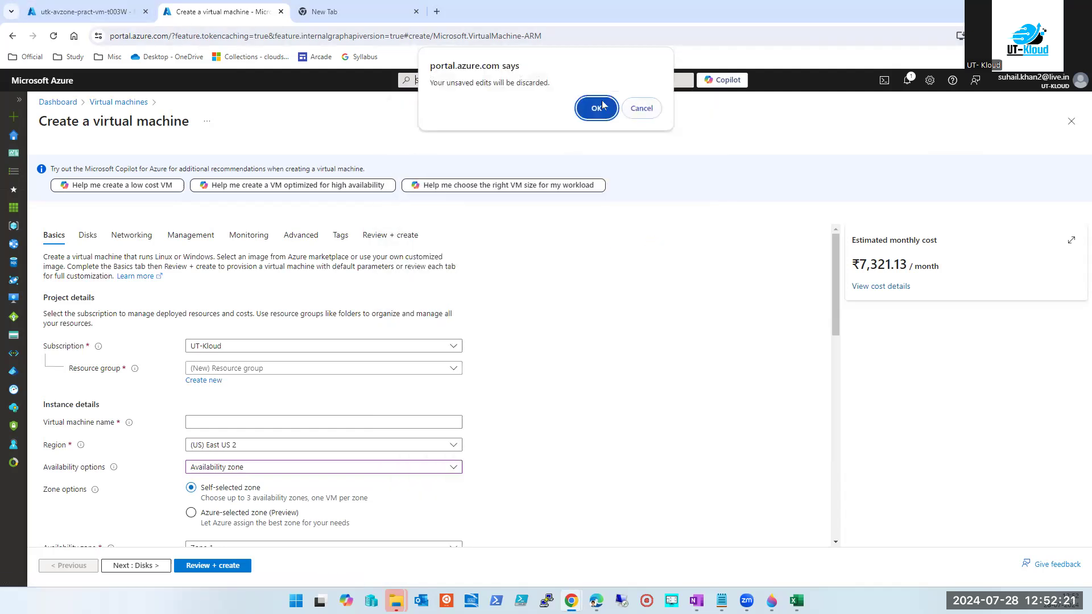
click(597, 107)
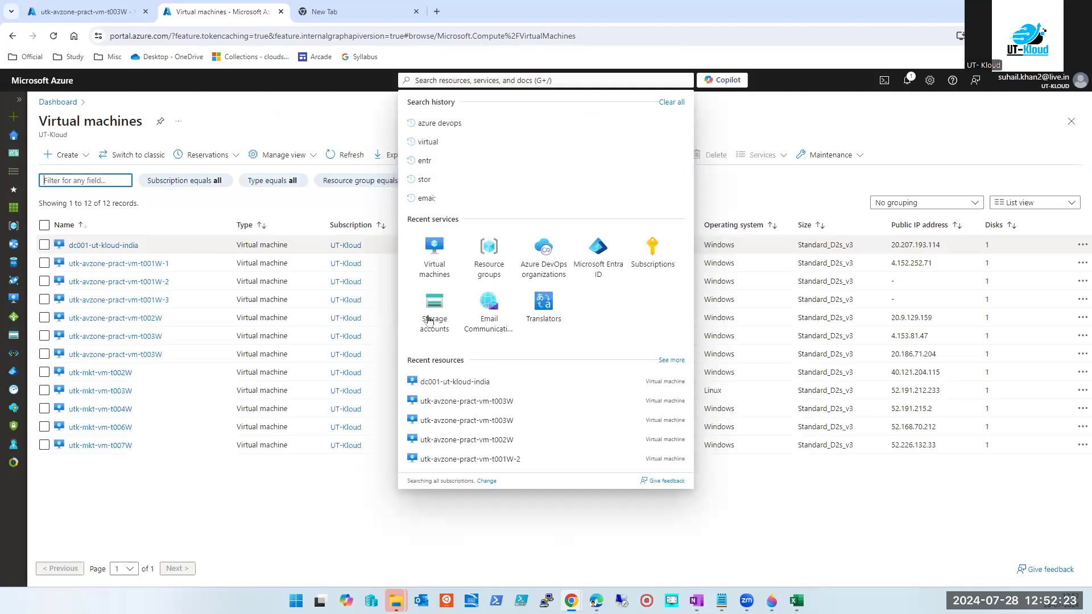
click(102, 245)
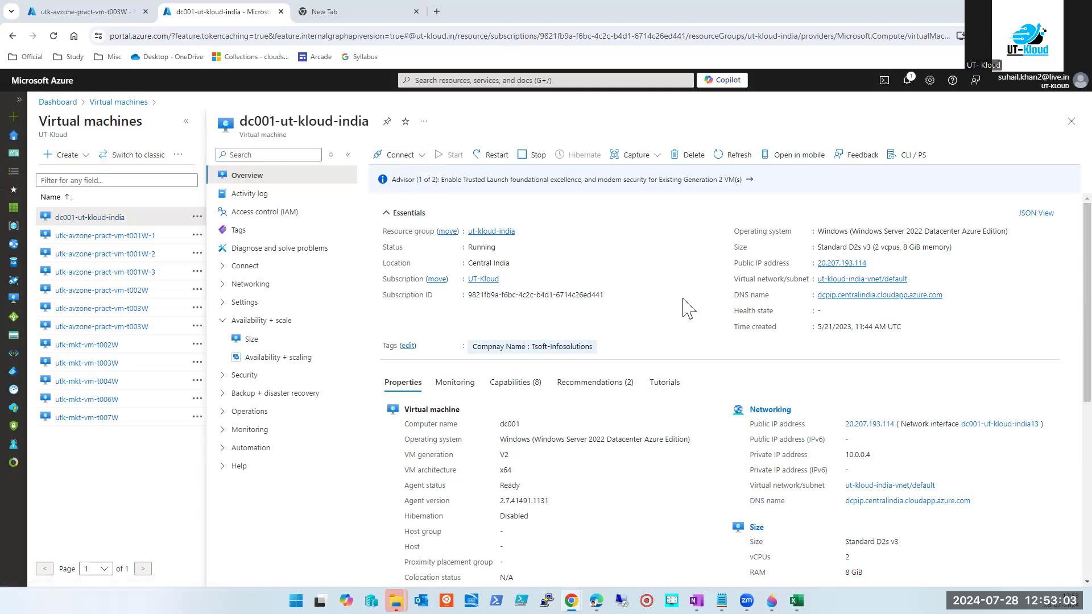
scroll(666, 287, down, 4)
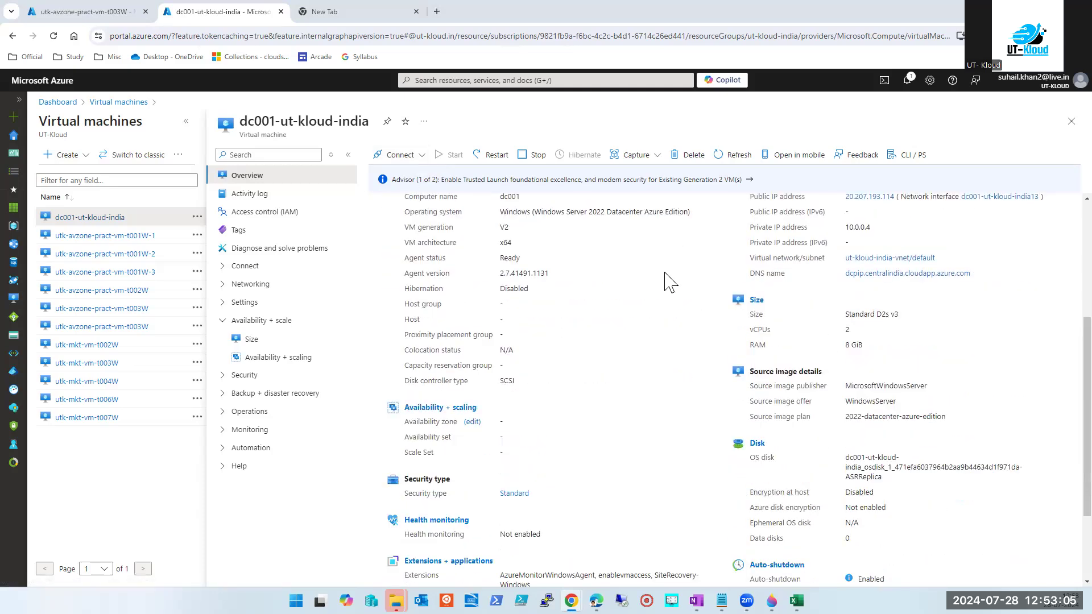
scroll(667, 282, up, 4)
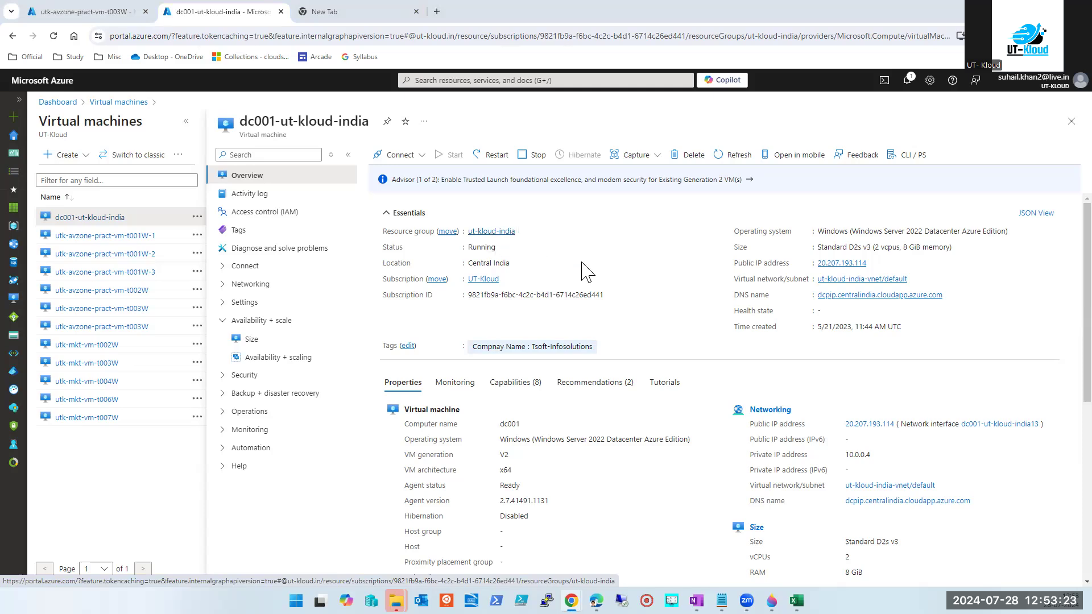
Remote into dc001's public IP 20.207.193.114, accept the certificate, then minimize the session.
click(874, 264)
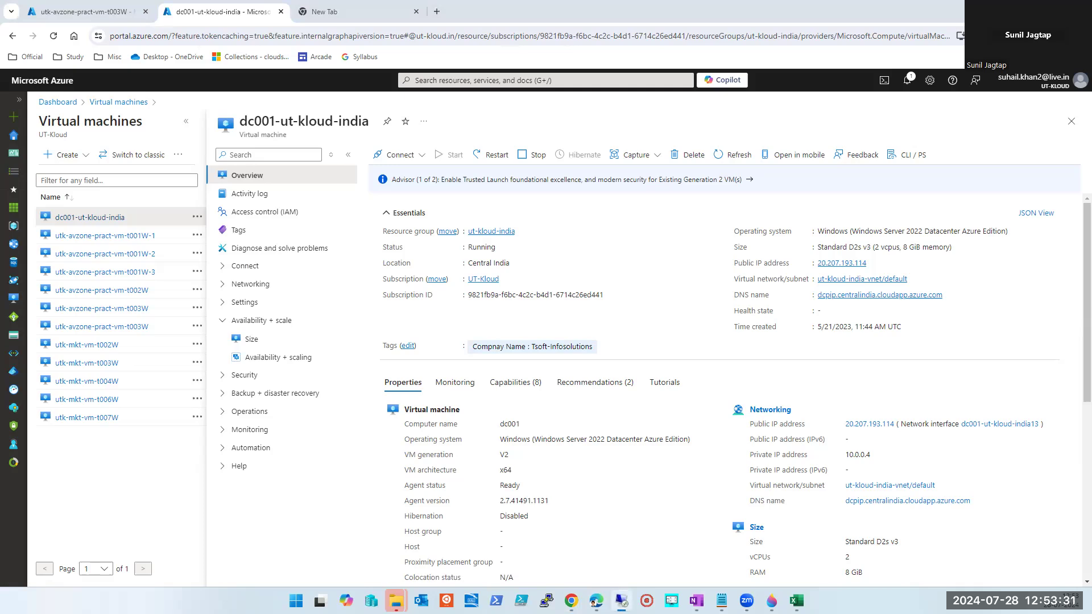
key(ctrl+v)
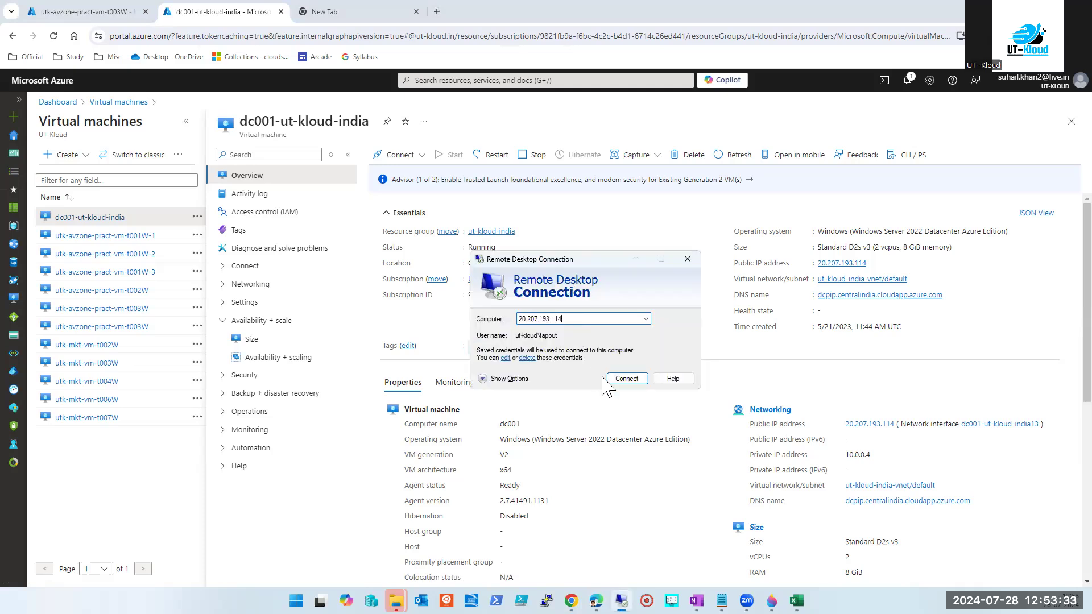
click(626, 379)
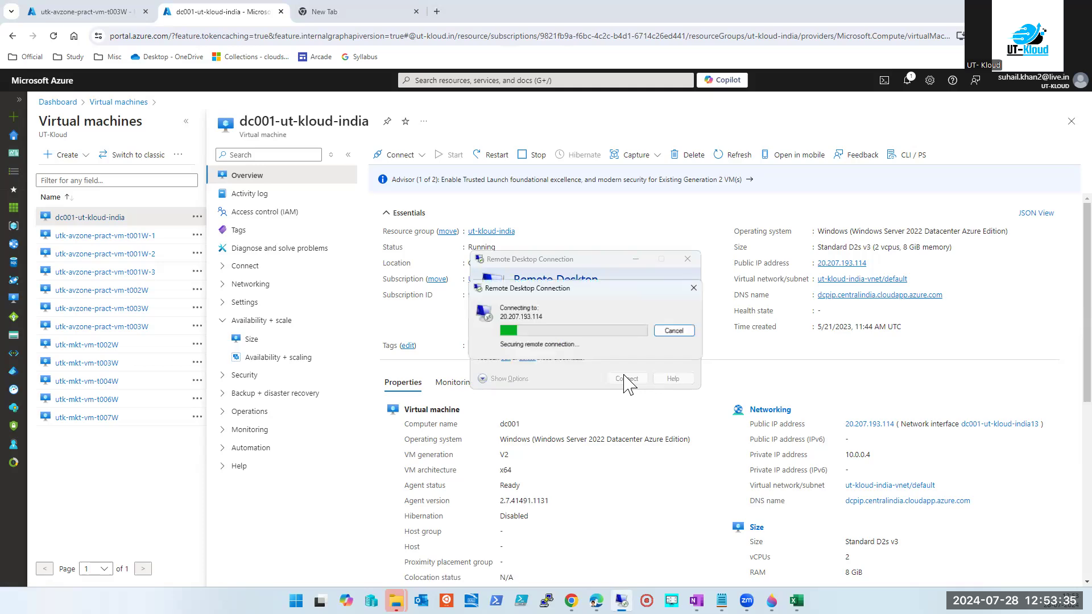
click(633, 418)
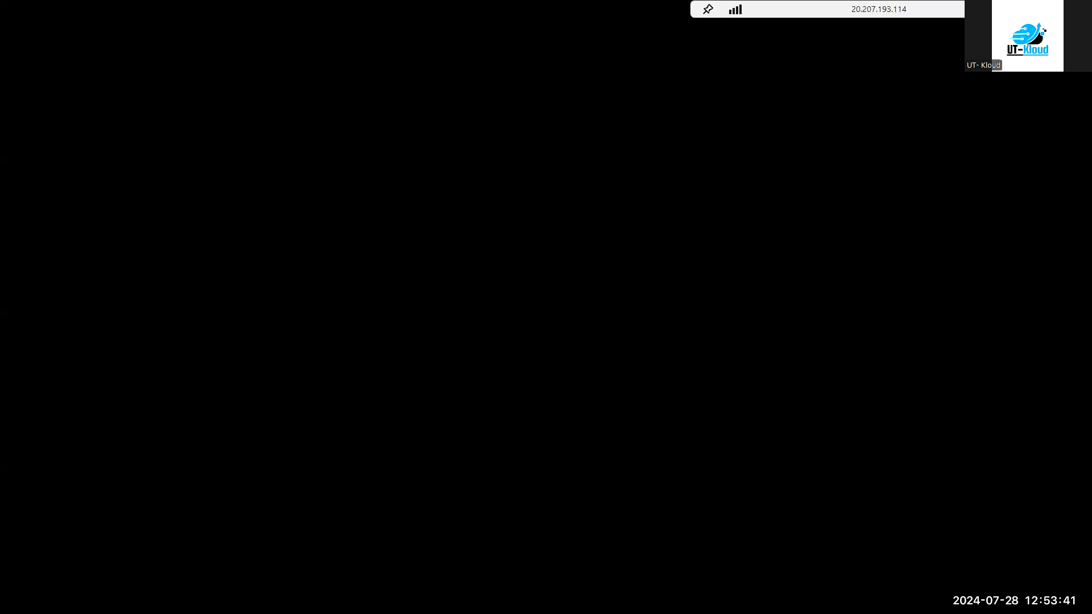
click(995, 9)
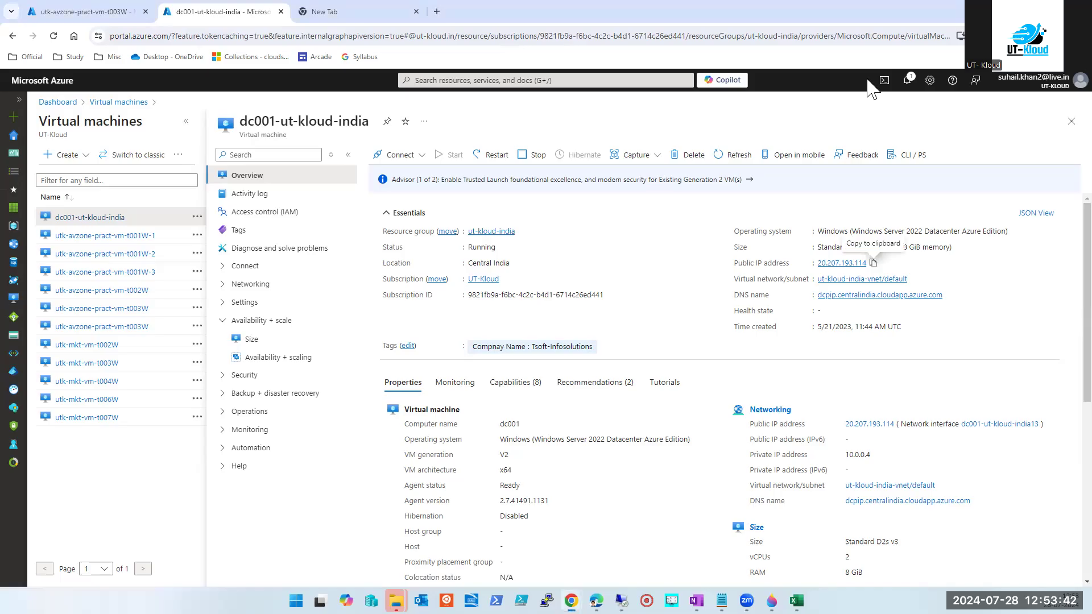
Copy t001W-1's public IP 4.152.252.71 and launch a new Remote Desktop Connection.
click(102, 235)
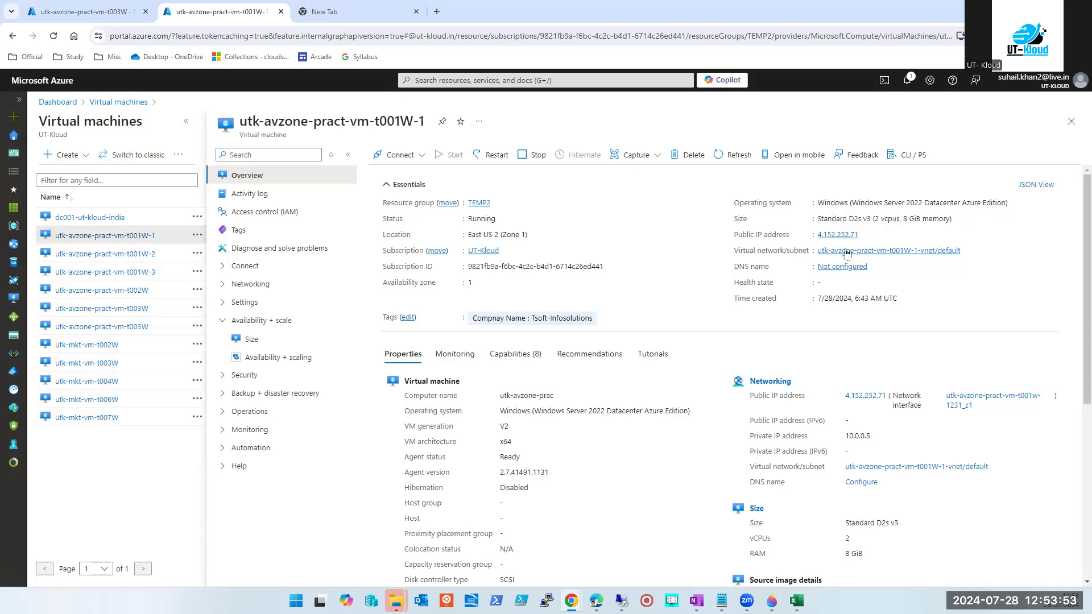
click(865, 235)
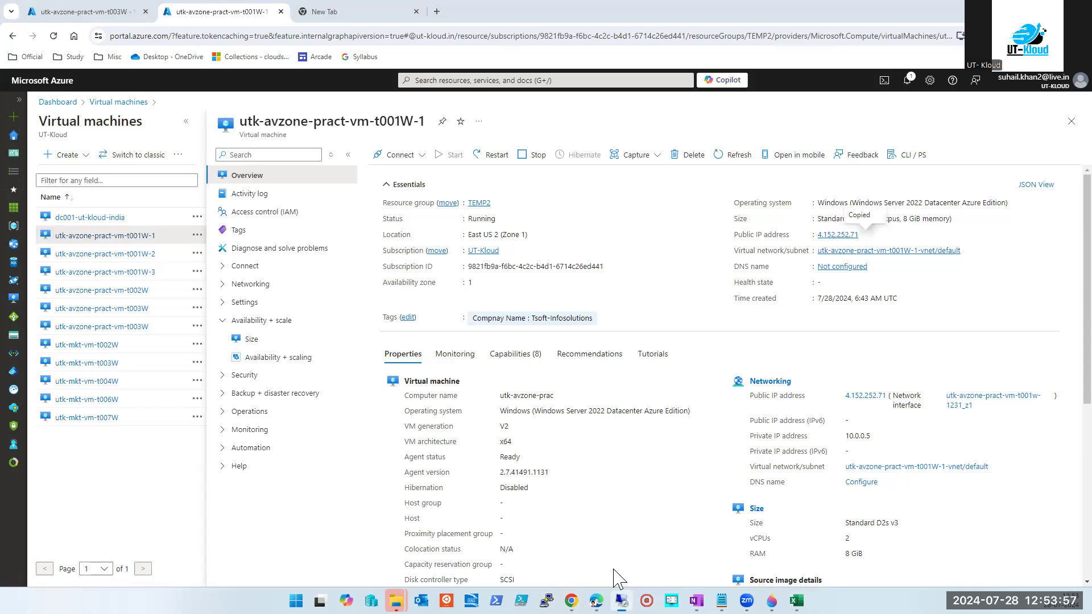
right_click(622, 601)
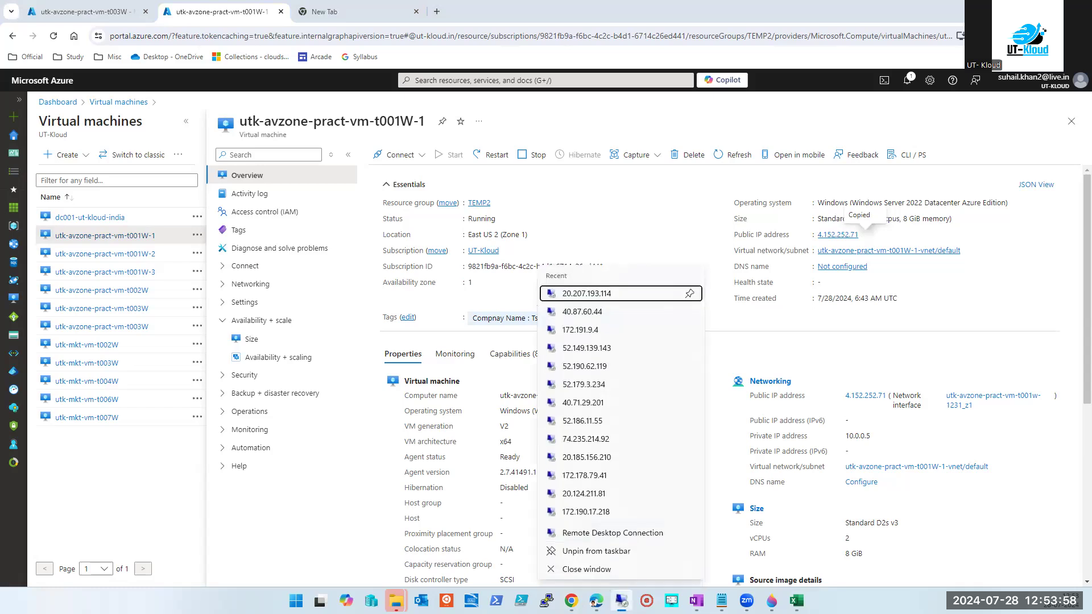
click(615, 535)
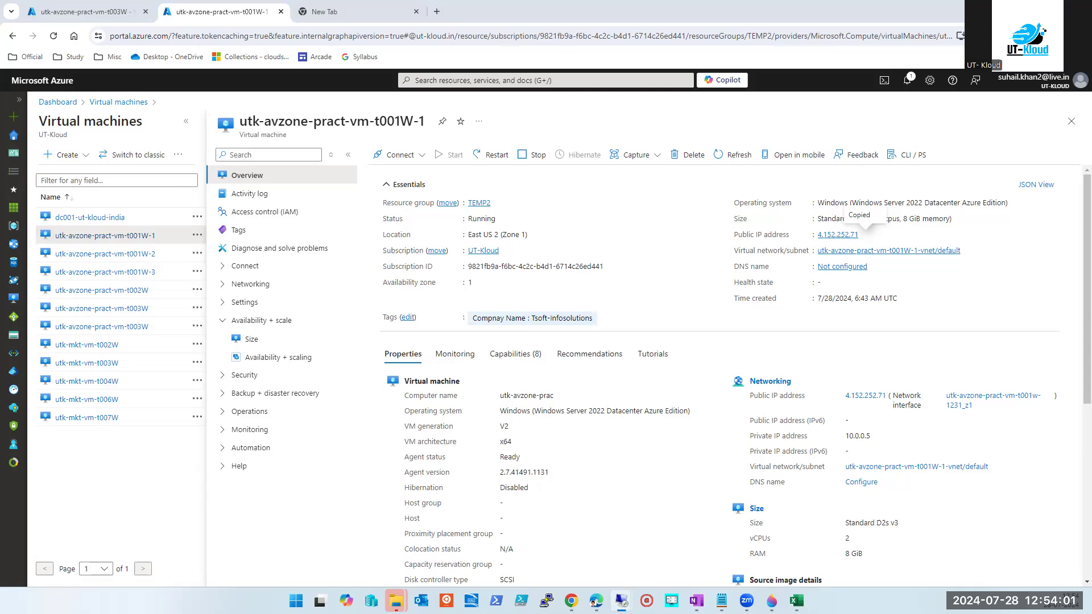
Connect to 4.152.252.71 using a different account's user name and password, accepting the certificate.
key(ctrl+v)
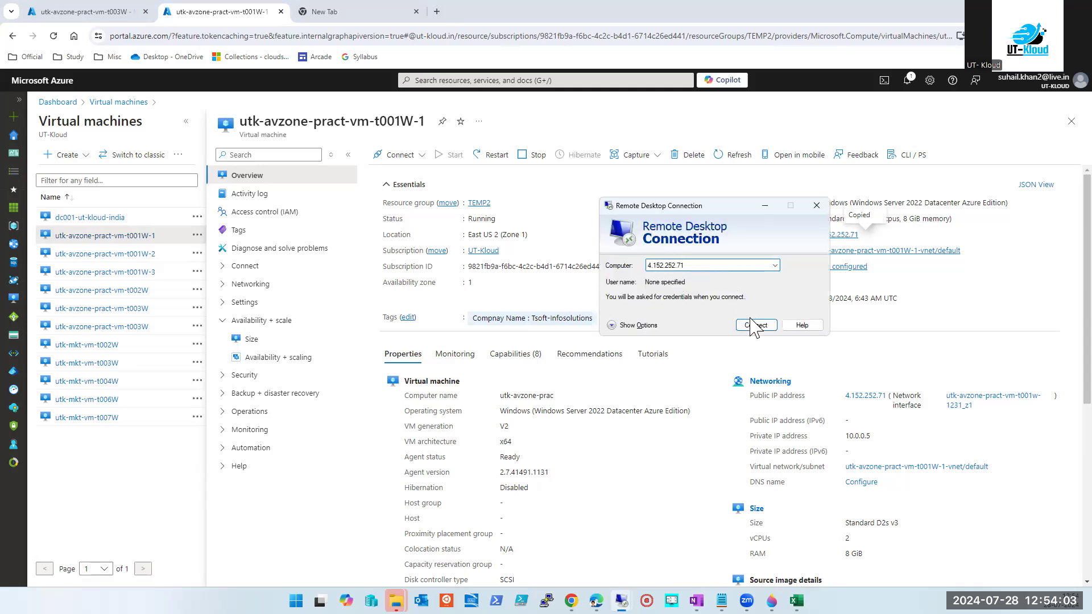
click(756, 325)
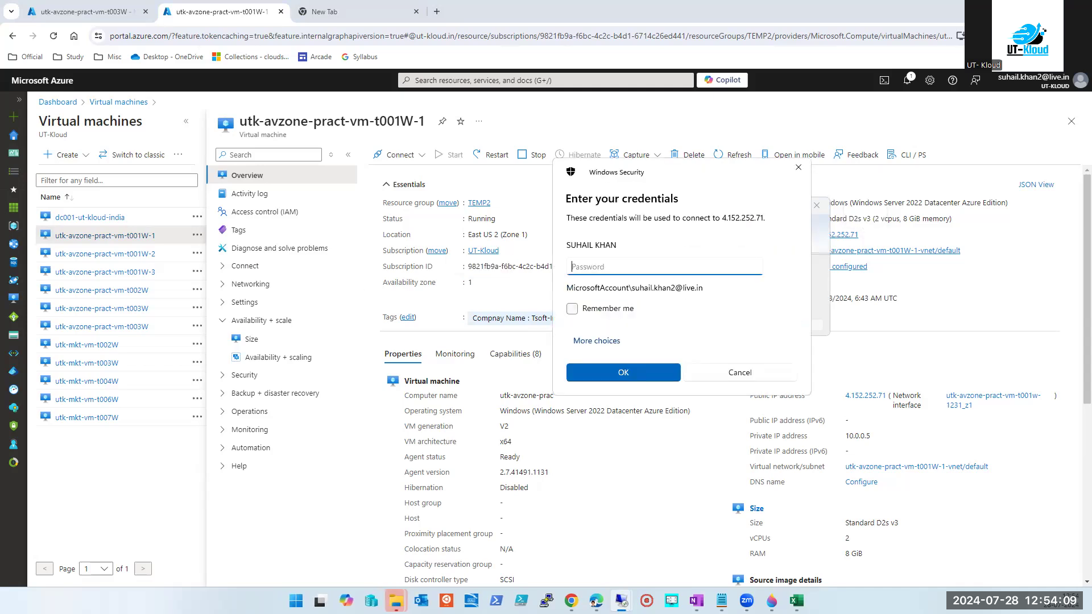
key(alt+Tab)
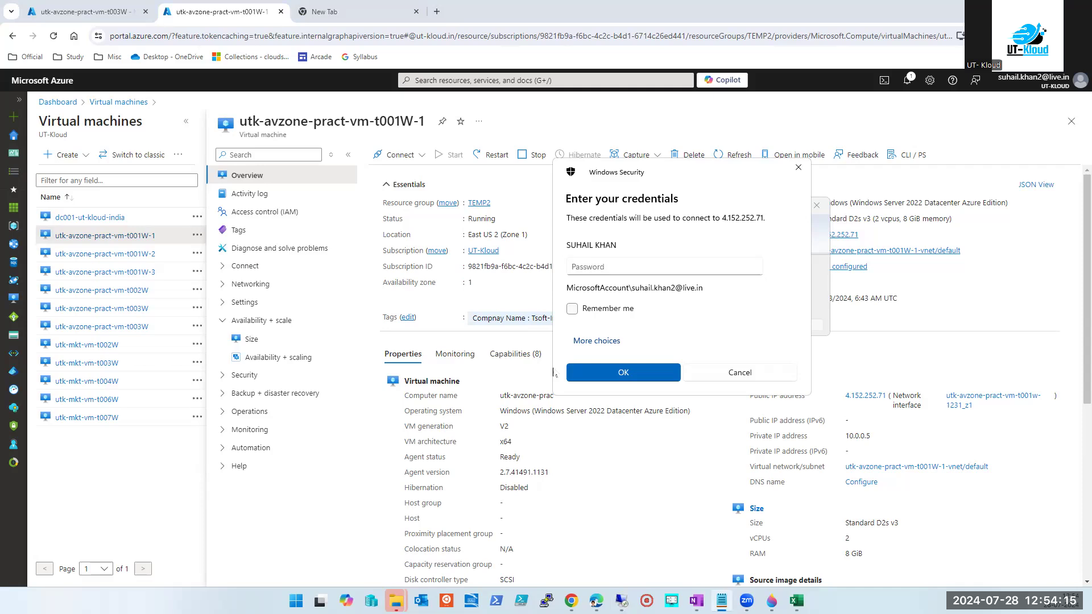
click(596, 341)
click(631, 415)
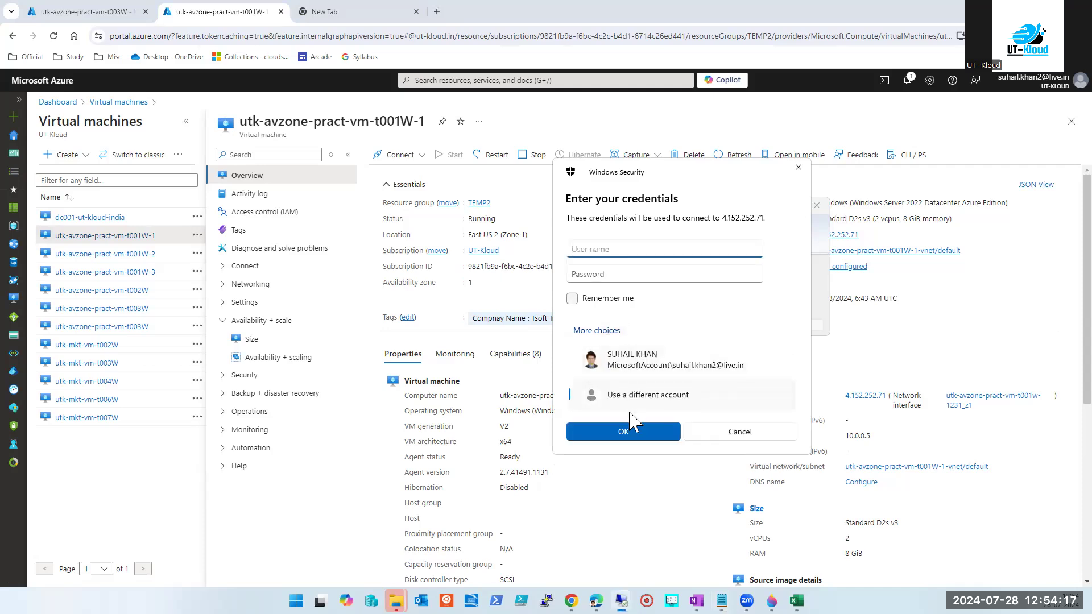
click(602, 274)
key(ctrl+v)
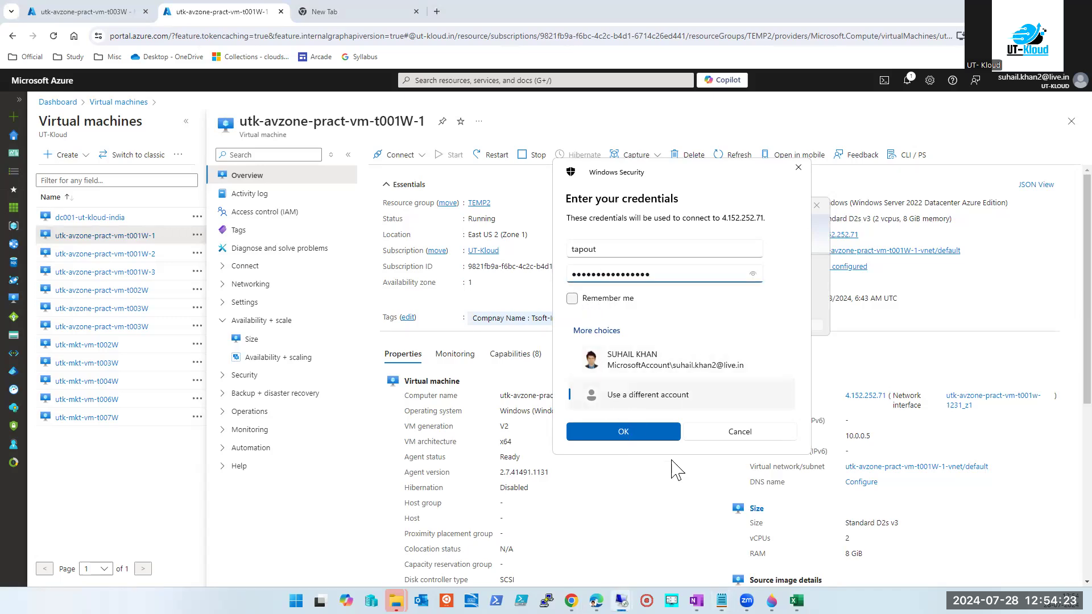
click(661, 435)
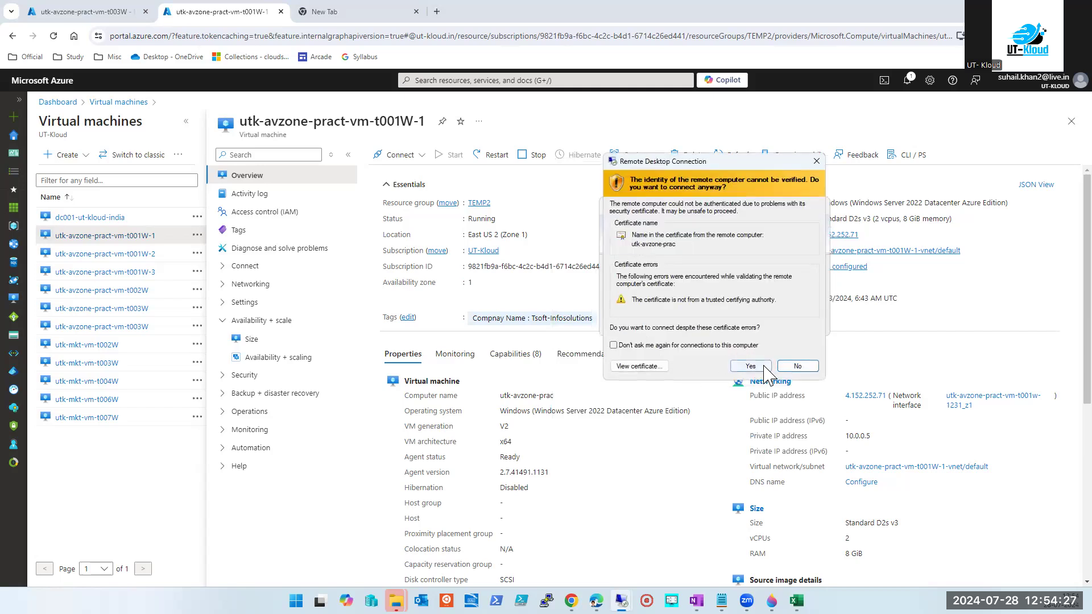
click(750, 367)
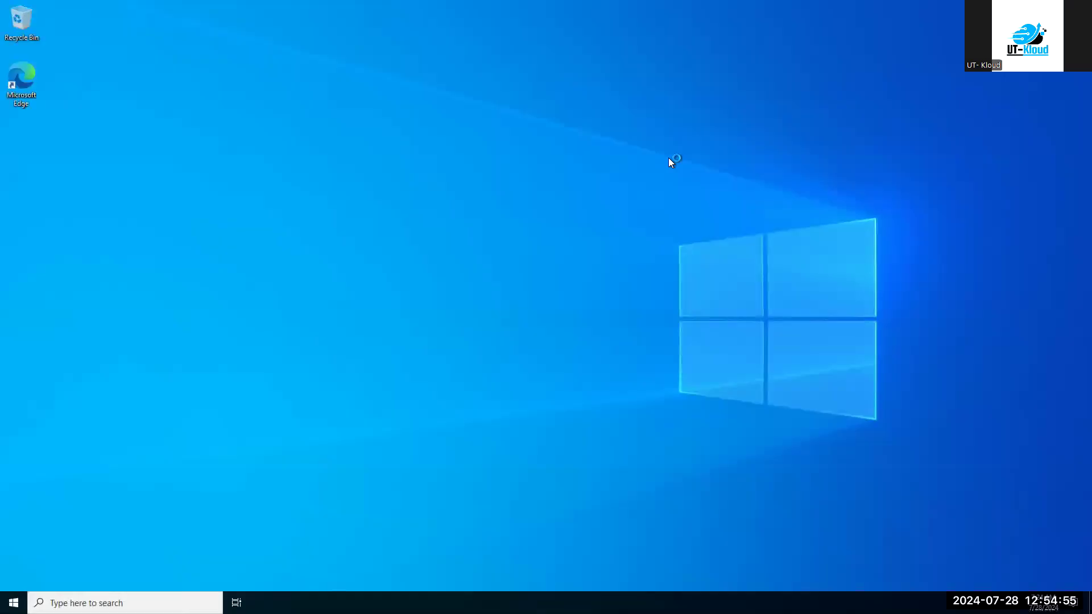
Dismiss the Windows Admin Center notice, restore full screen, and allow network discovery.
mouse_move(743, 2)
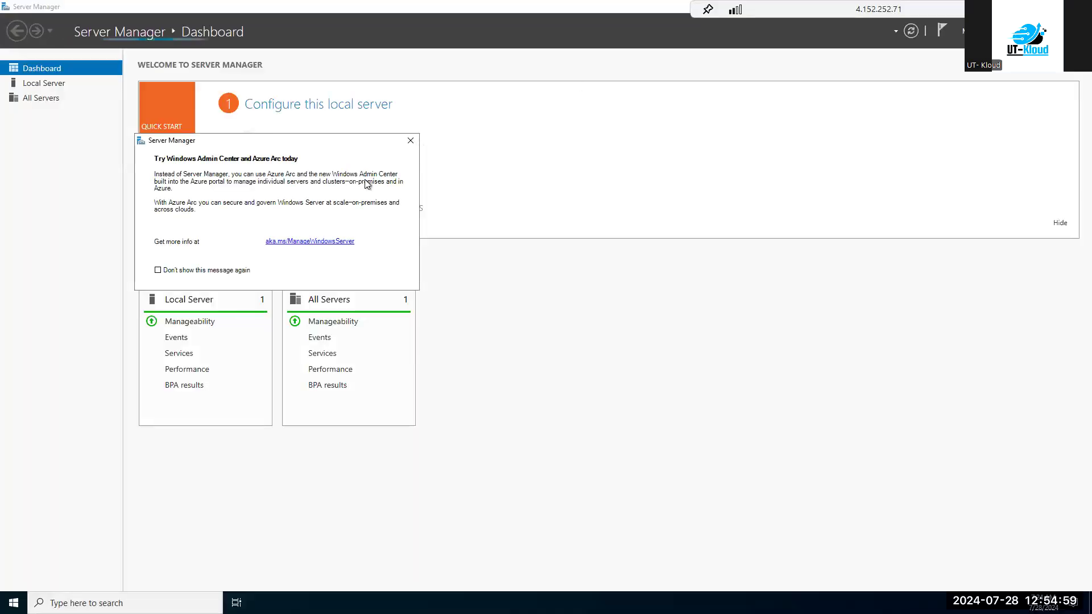
click(410, 139)
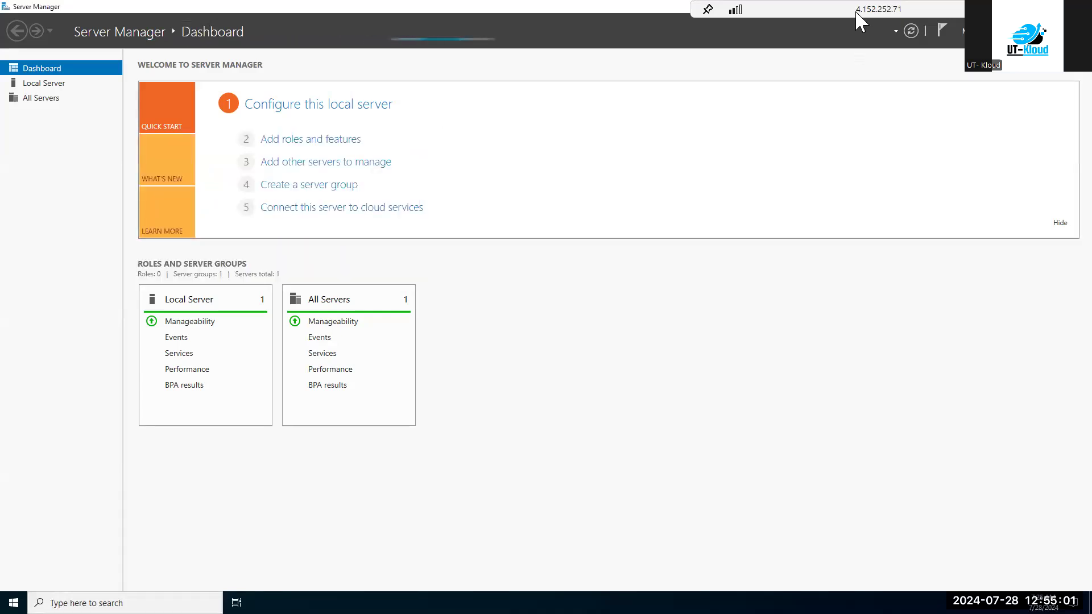
drag(811, 10, 629, 24)
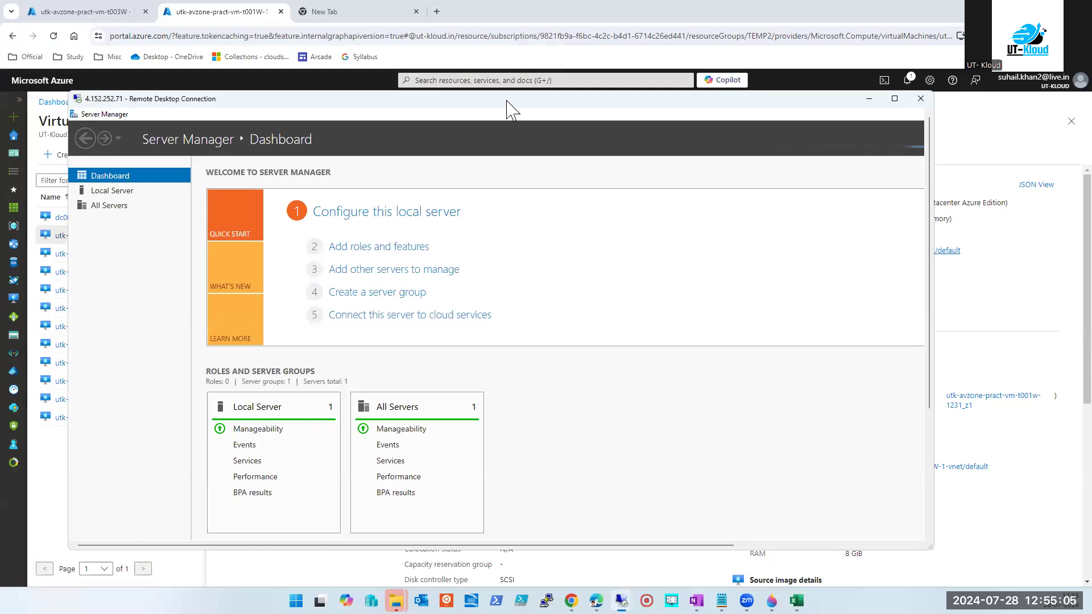
double_click(507, 102)
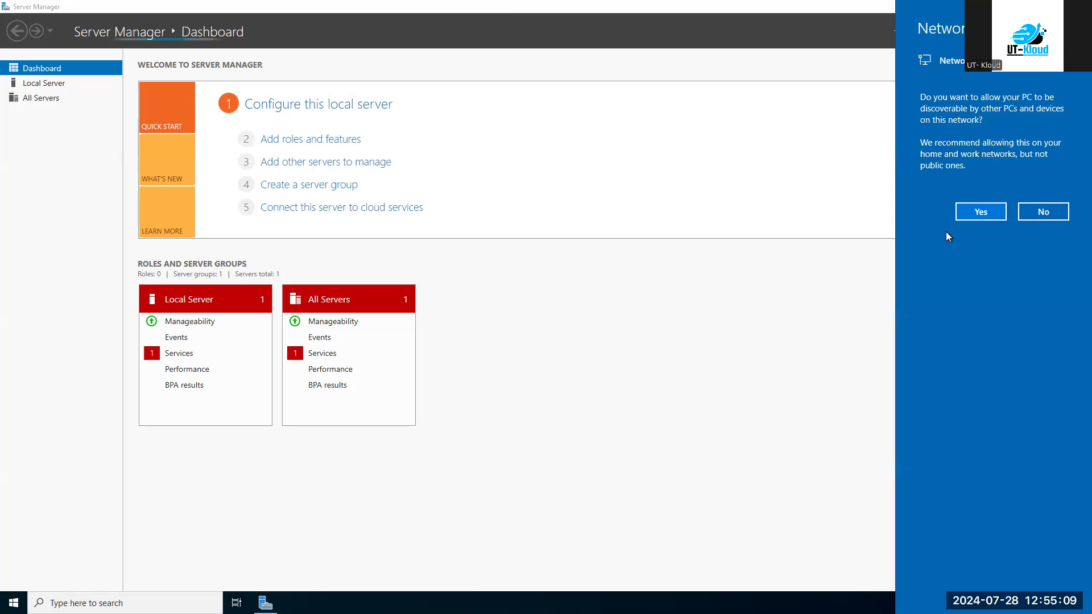
click(978, 213)
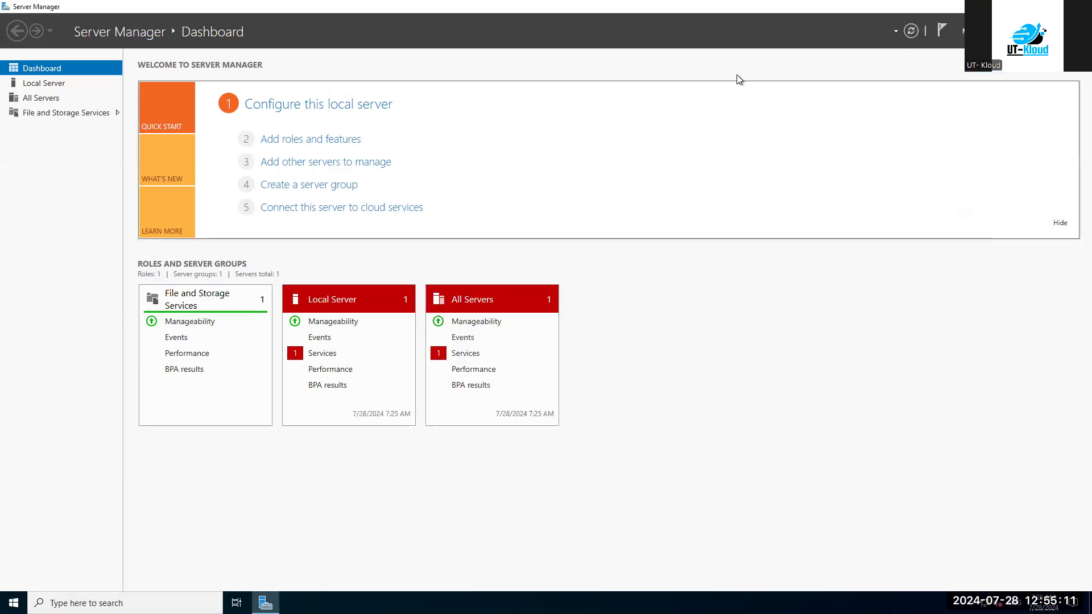
mouse_move(574, 2)
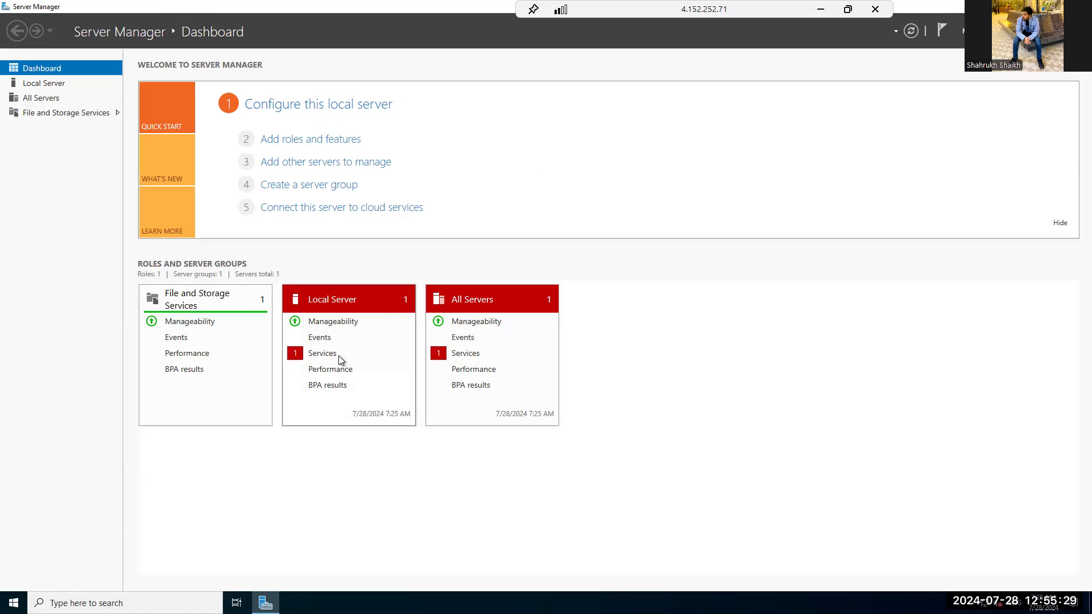
Check the Local Server services alert, then view utk-avzone-prac's Local Server properties.
click(327, 354)
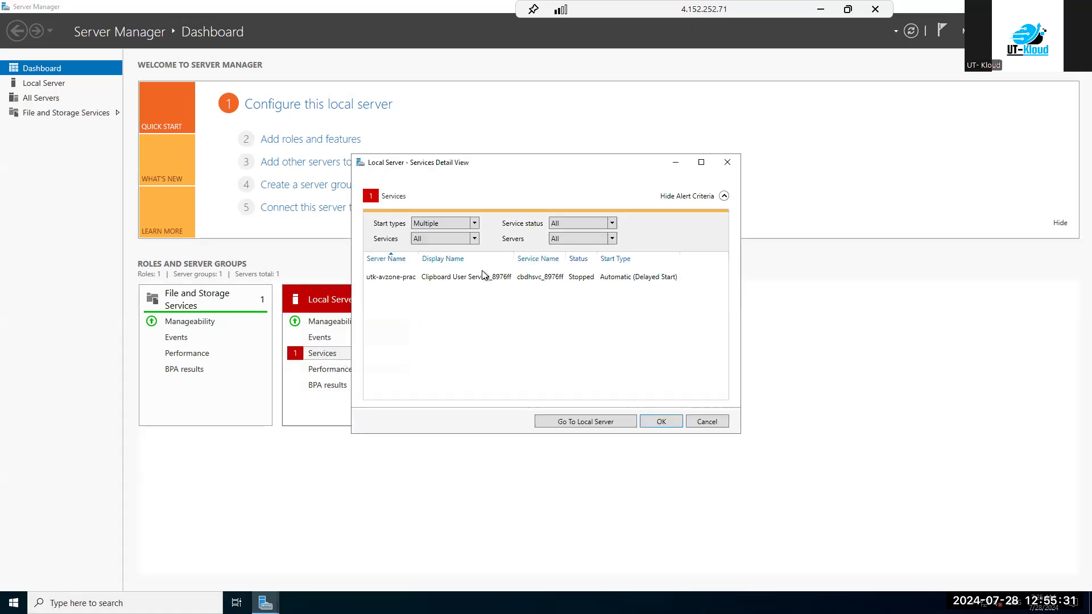
click(661, 424)
click(53, 85)
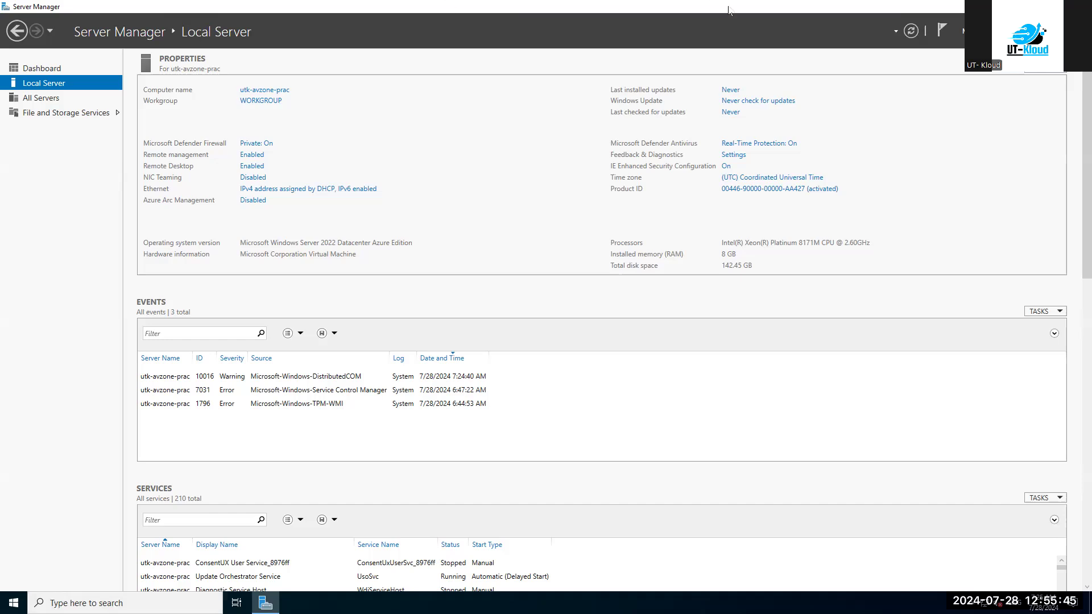
mouse_move(692, 23)
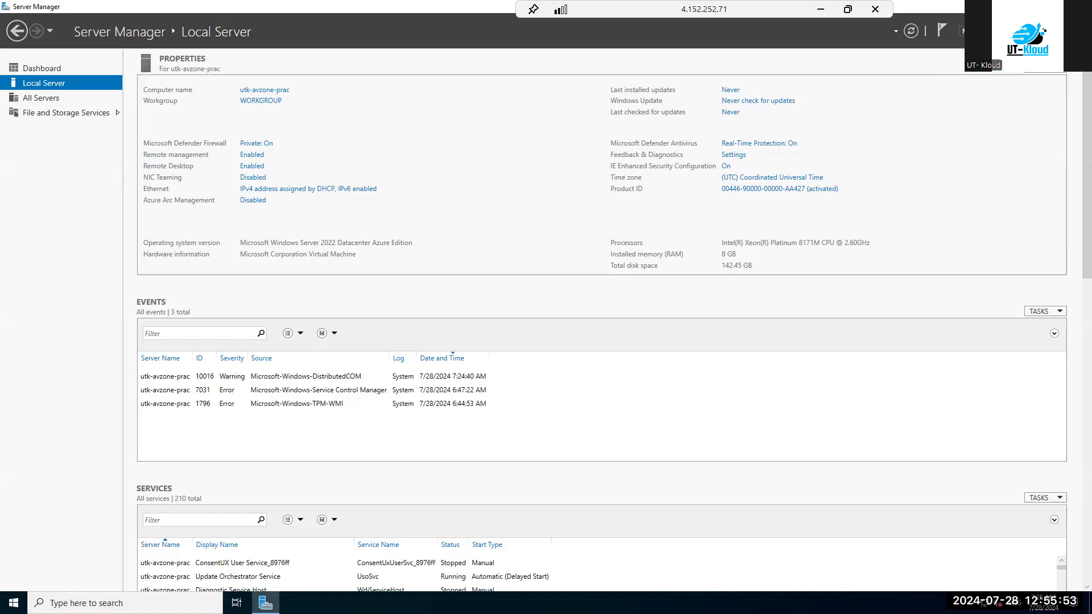
Start Add Roles and Features and select the Web Server (IIS) role with its required features.
click(975, 31)
click(995, 47)
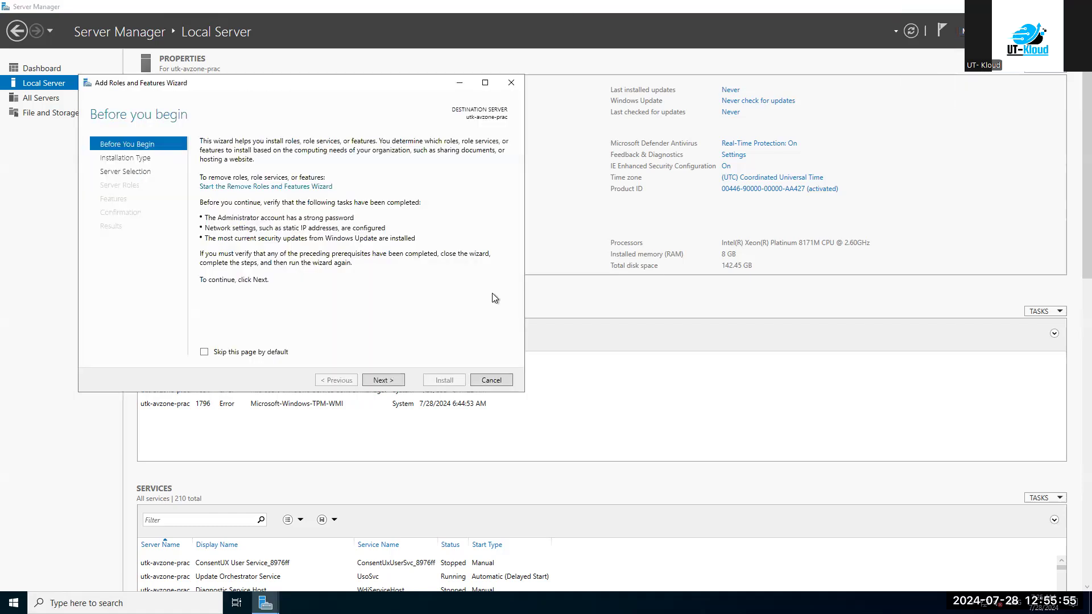
click(383, 381)
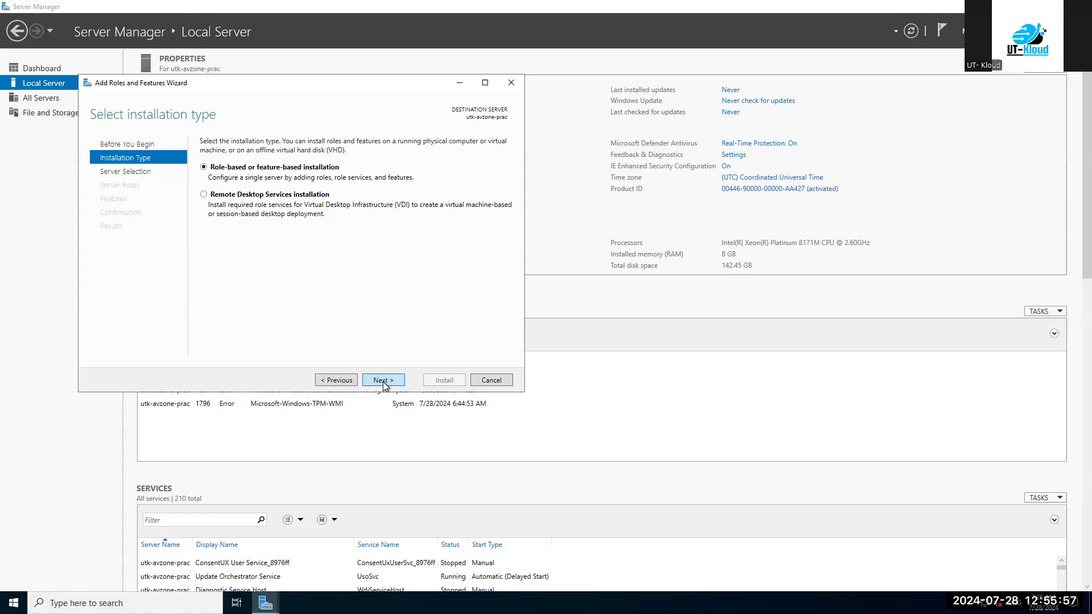
click(384, 380)
click(383, 381)
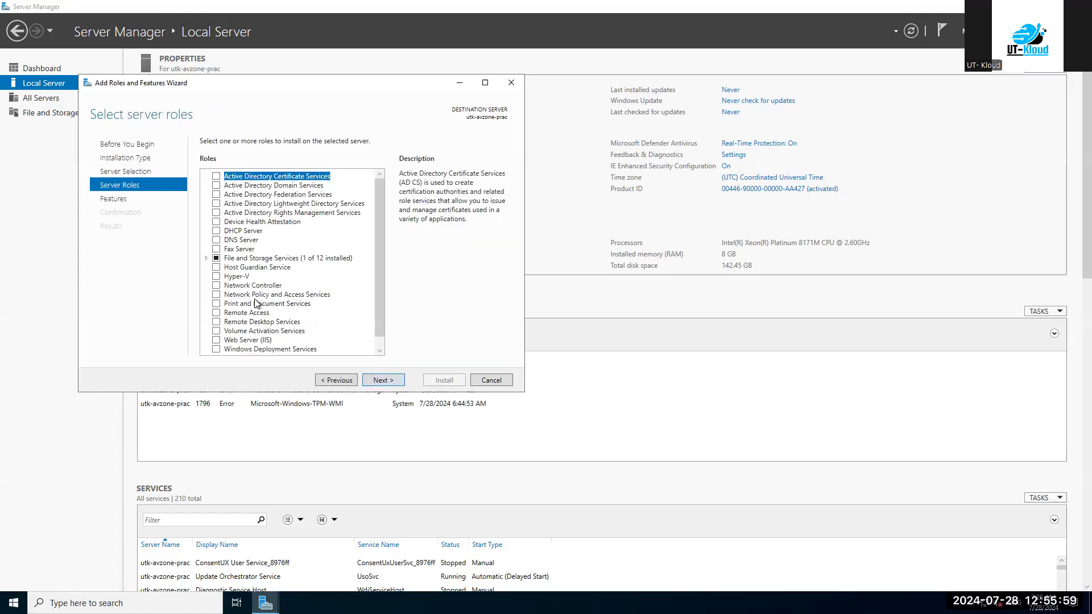
scroll(255, 304, down, 1)
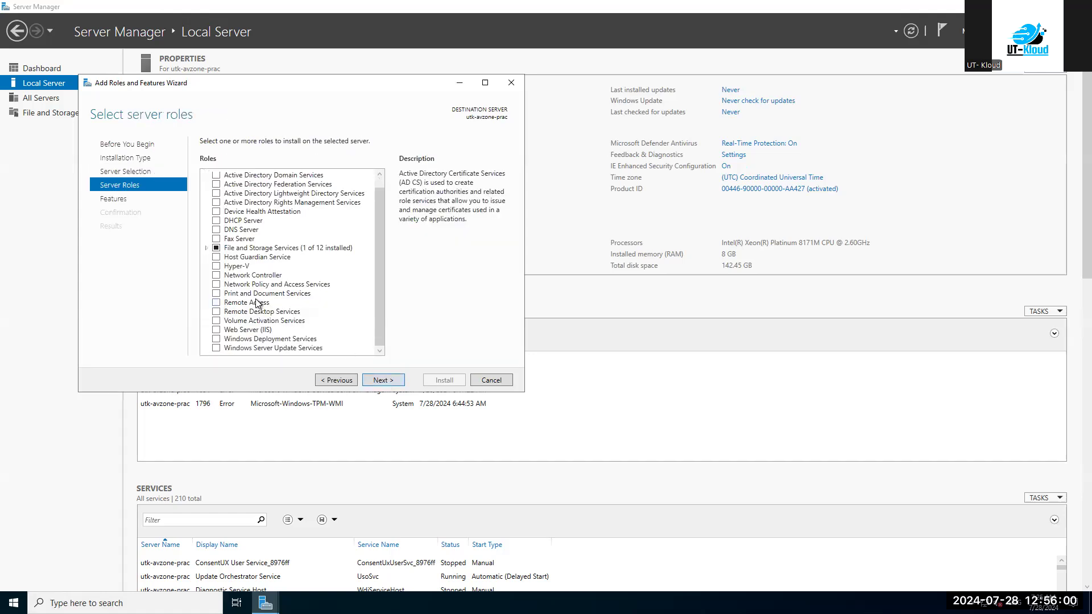
click(216, 330)
click(332, 333)
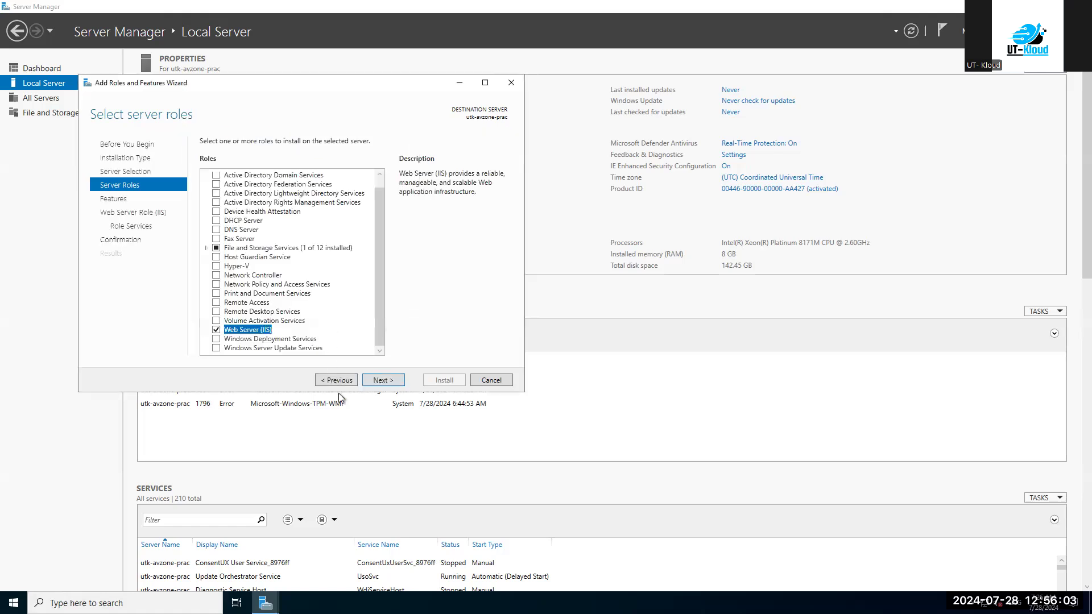
Keep default features and role services, allow automatic restart, and install IIS.
click(382, 380)
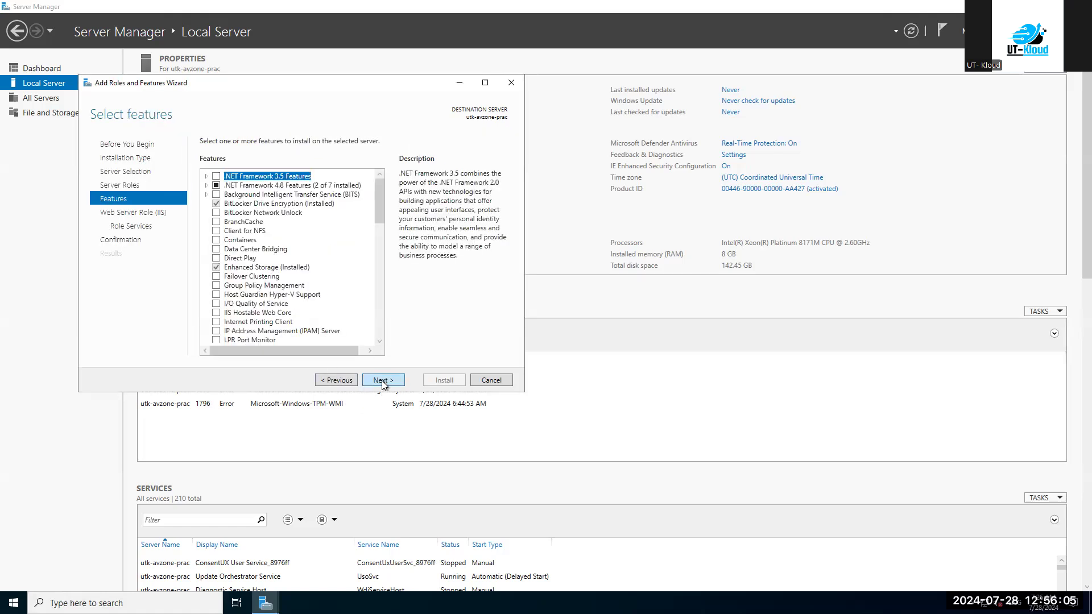
click(382, 381)
click(382, 380)
click(382, 380)
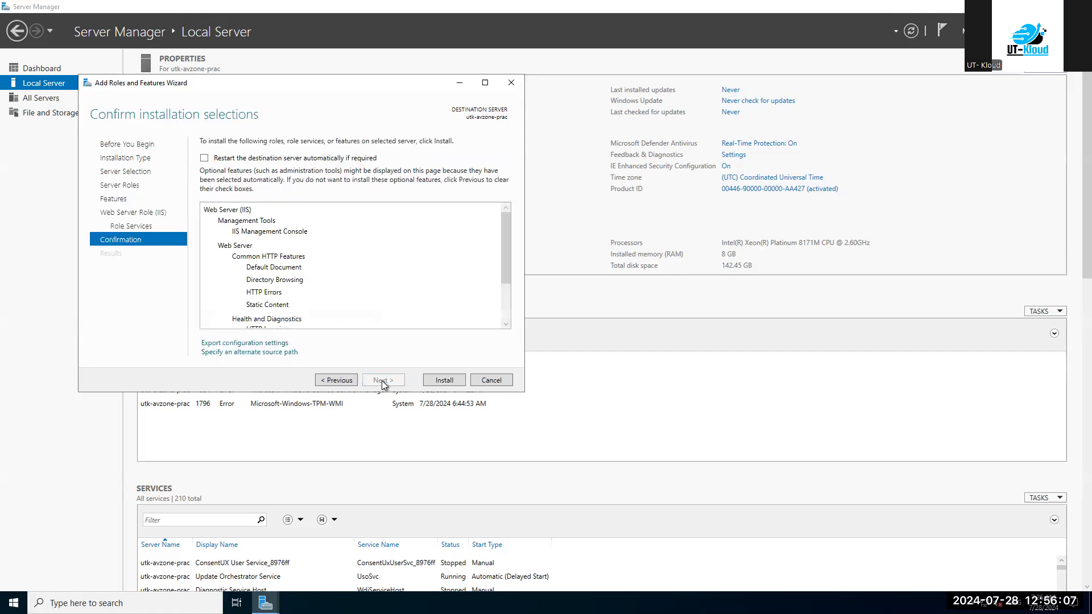
click(269, 162)
click(579, 341)
click(445, 381)
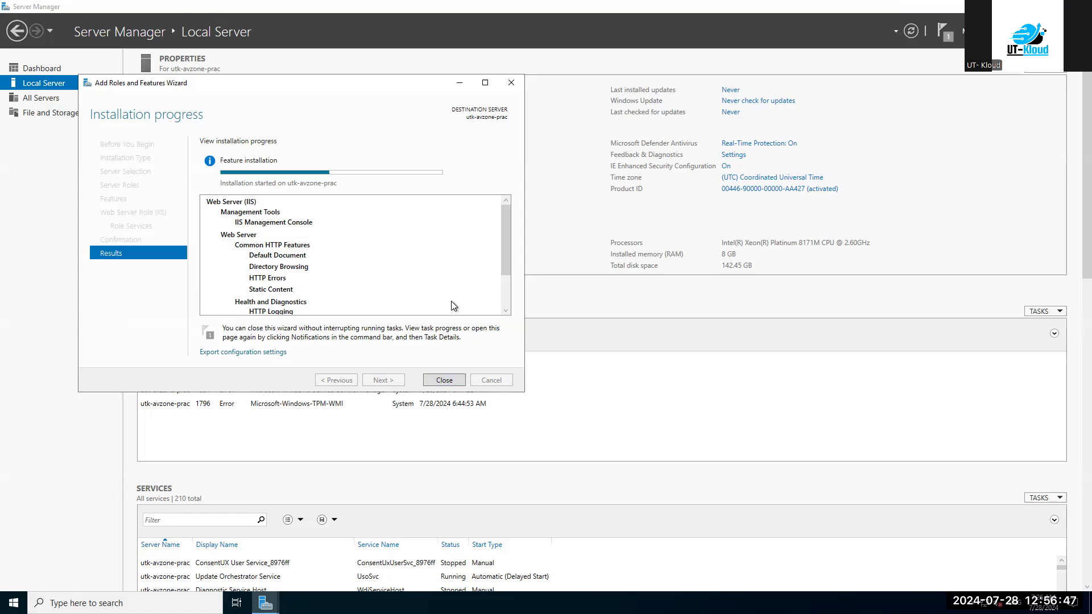
mouse_move(691, 2)
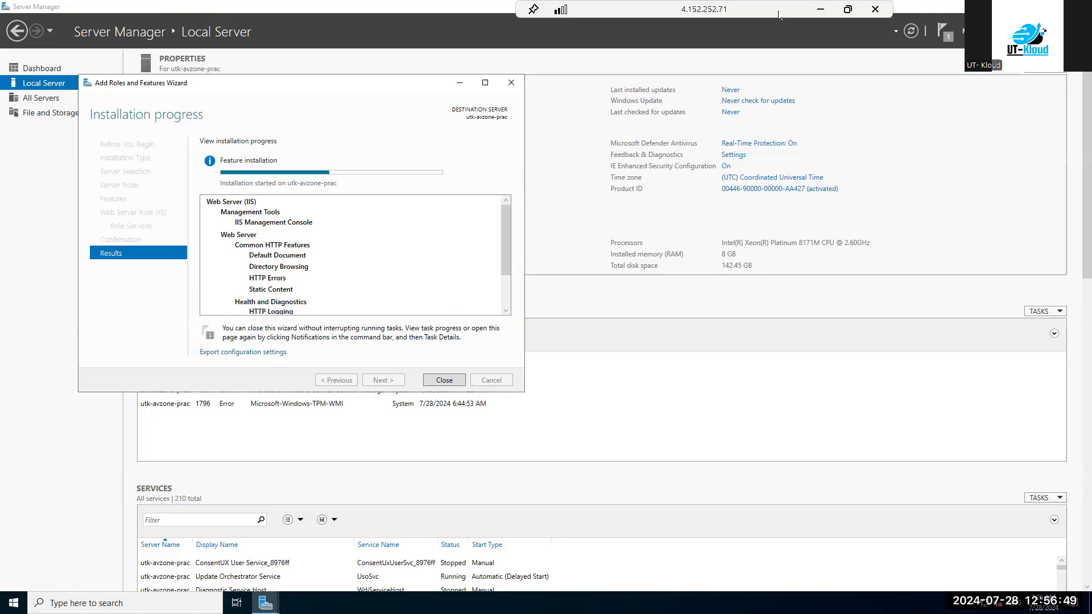
click(821, 9)
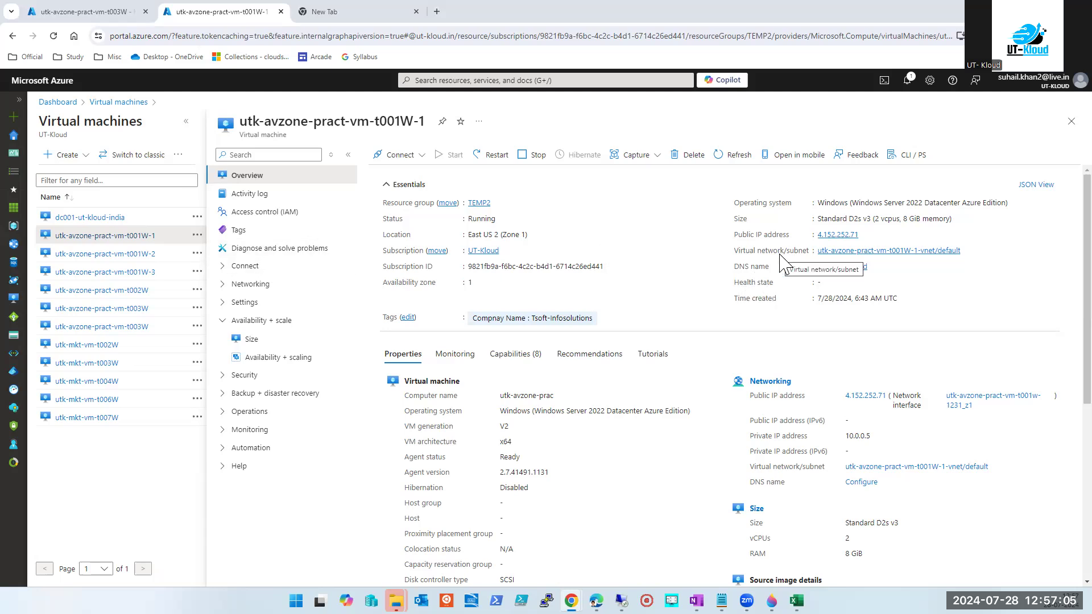
click(868, 255)
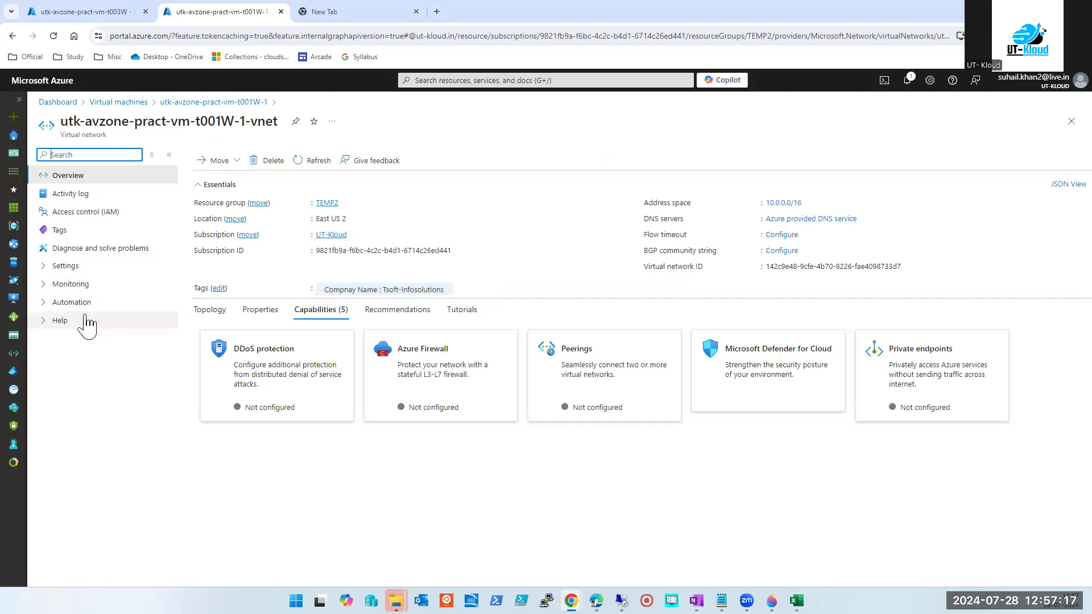
click(1072, 121)
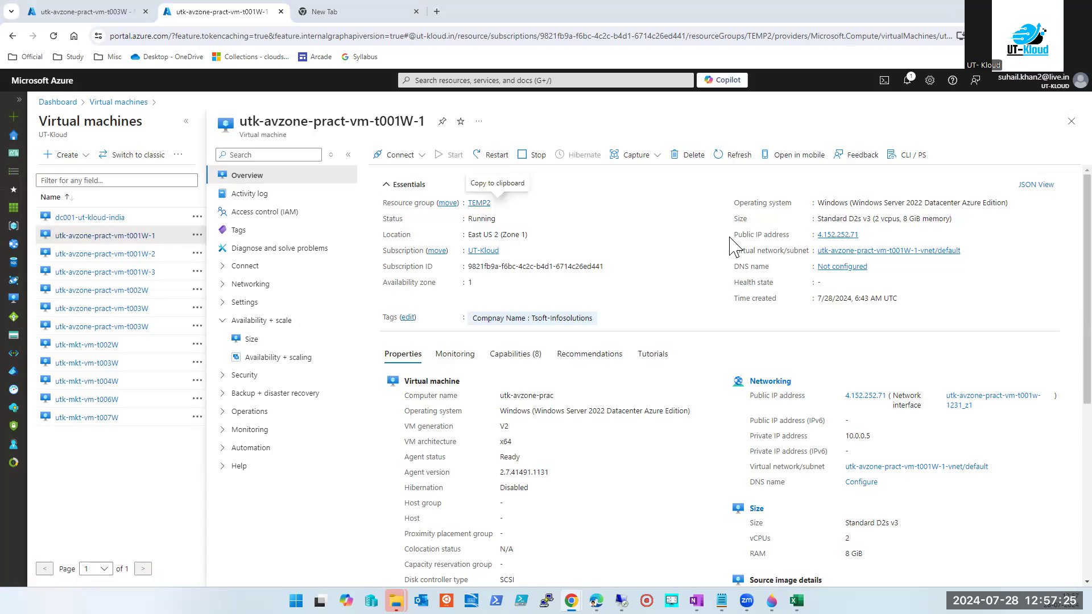
click(407, 155)
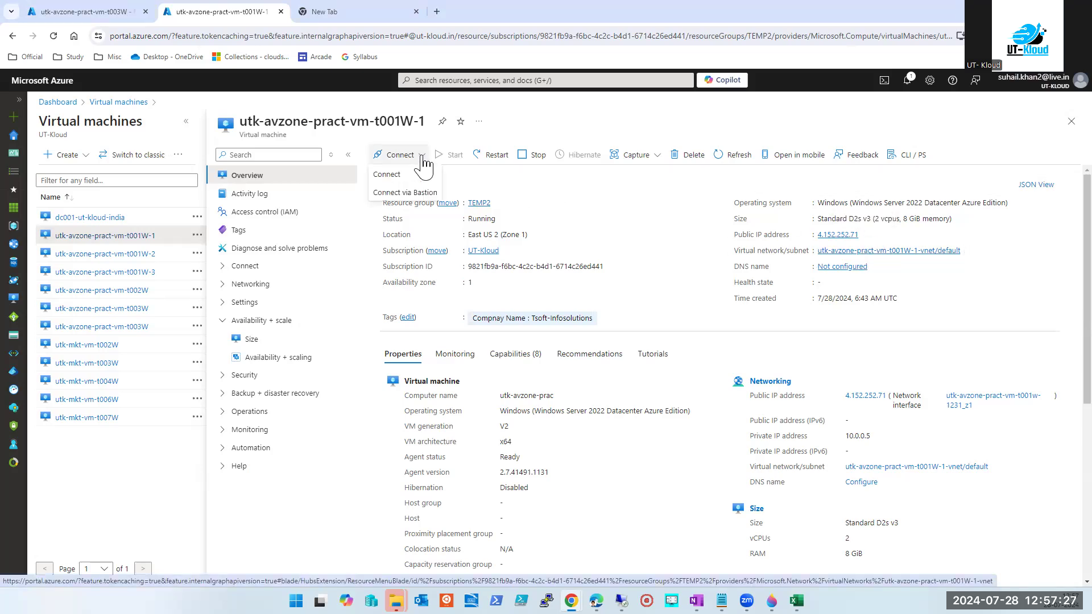
click(392, 183)
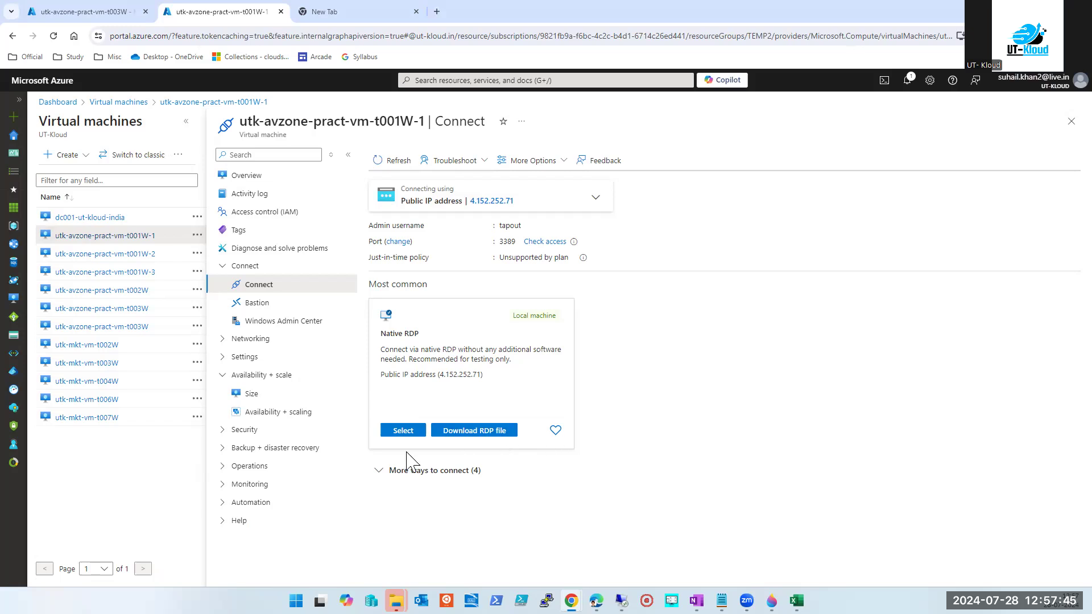
click(381, 472)
scroll(480, 360, down, 2)
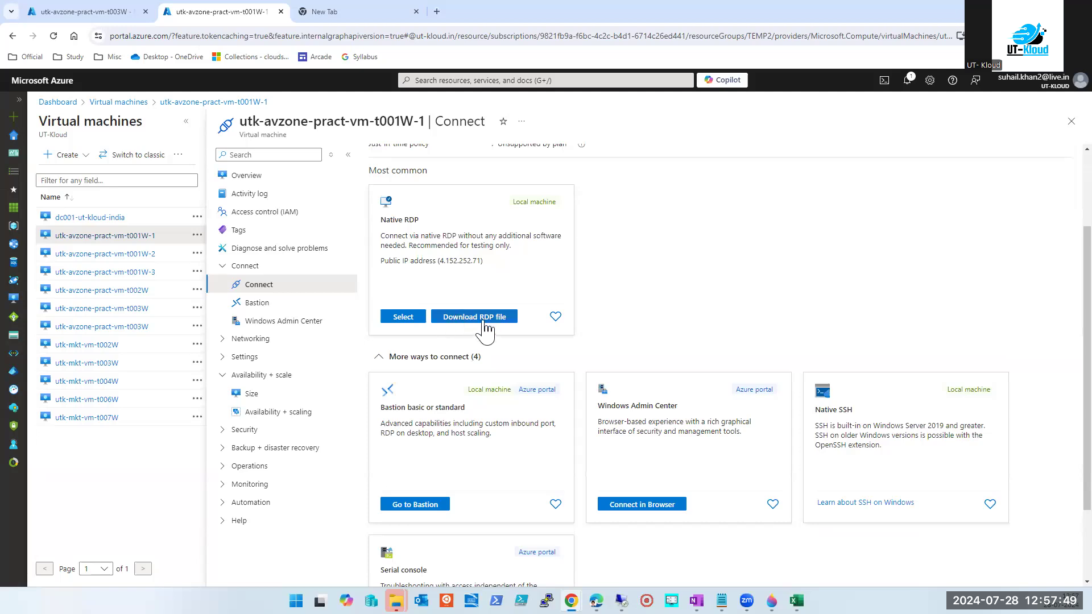
scroll(480, 331, up, 2)
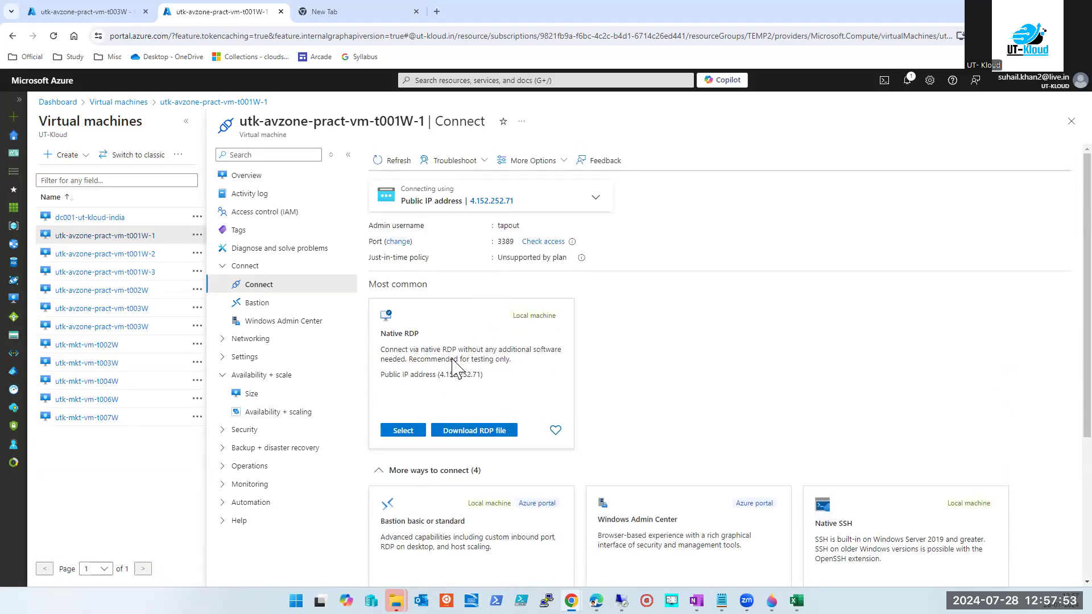
click(1071, 121)
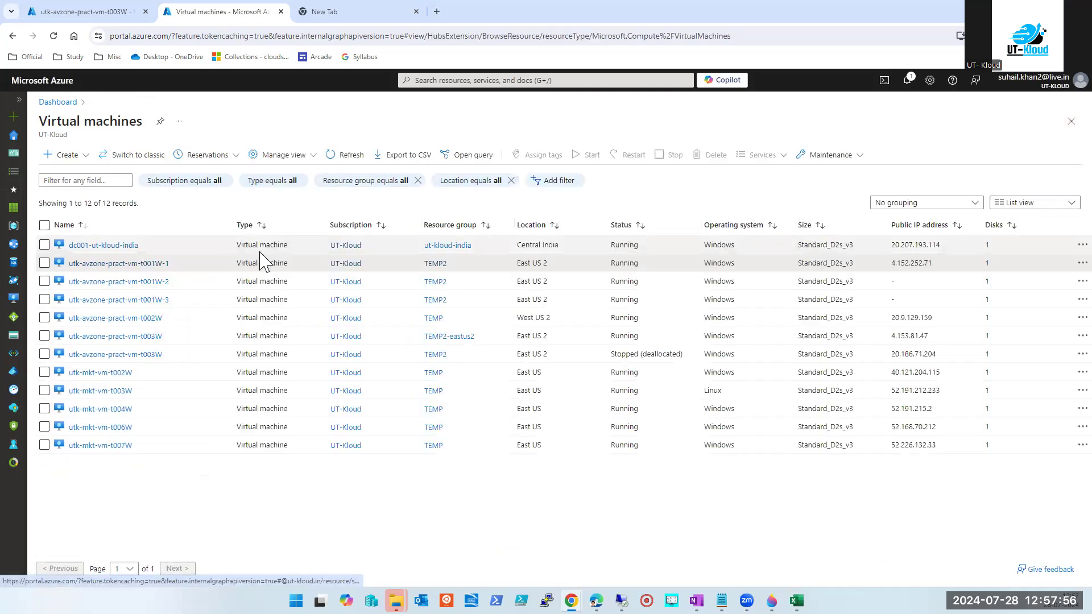
click(114, 263)
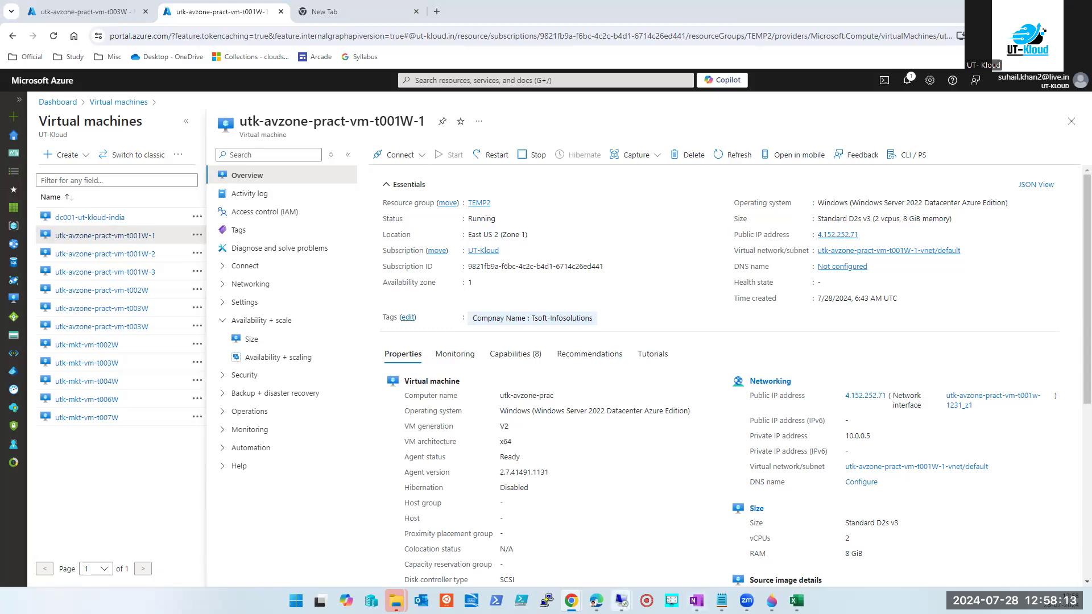
mouse_move(621, 600)
click(653, 524)
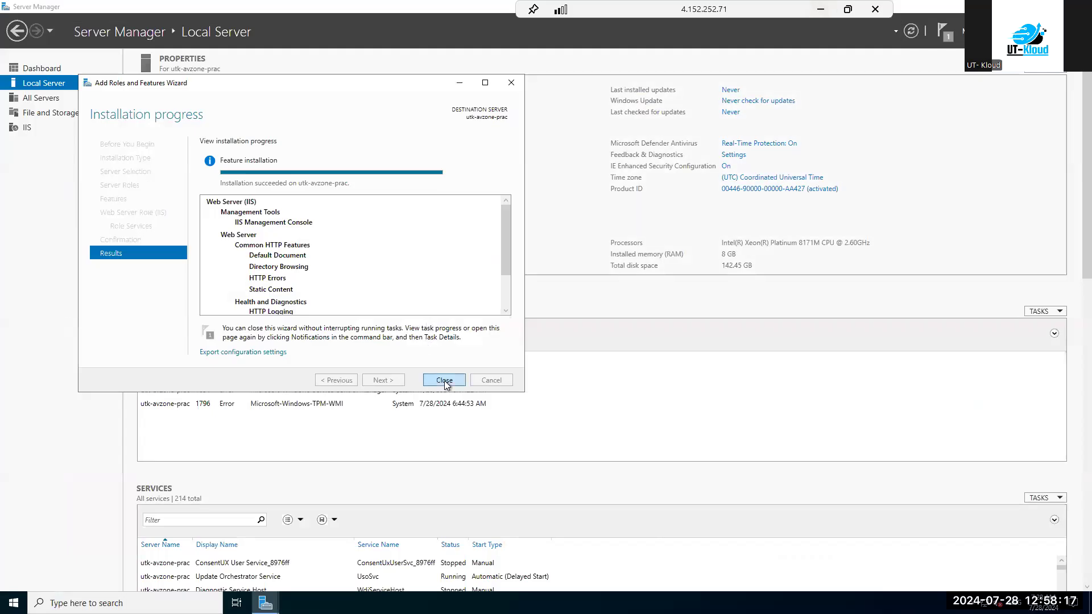
Close the finished IIS installation wizard and minimize the remote session.
click(444, 381)
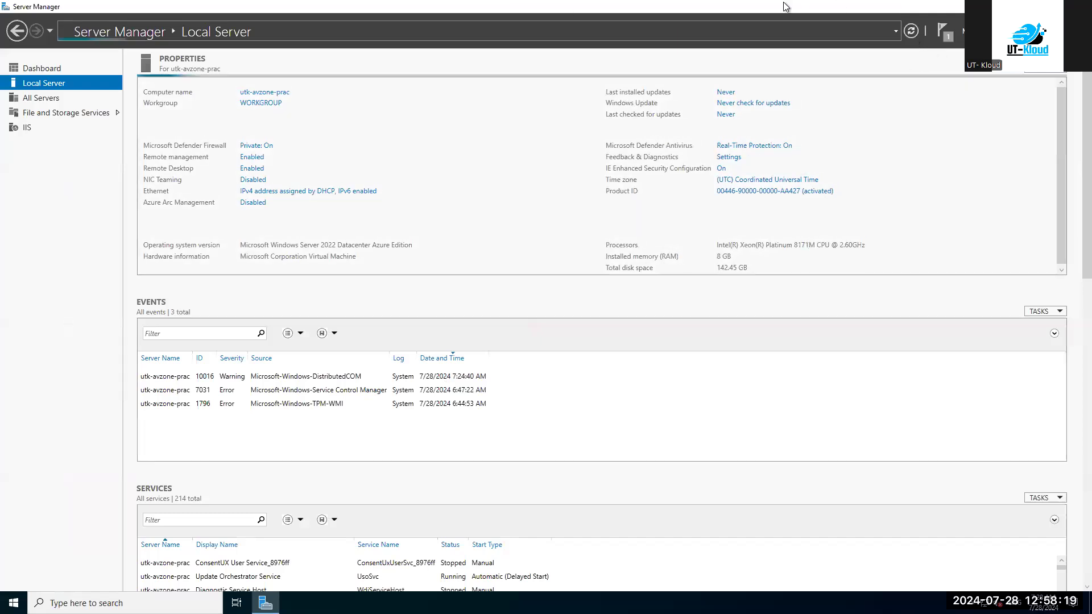
mouse_move(785, 5)
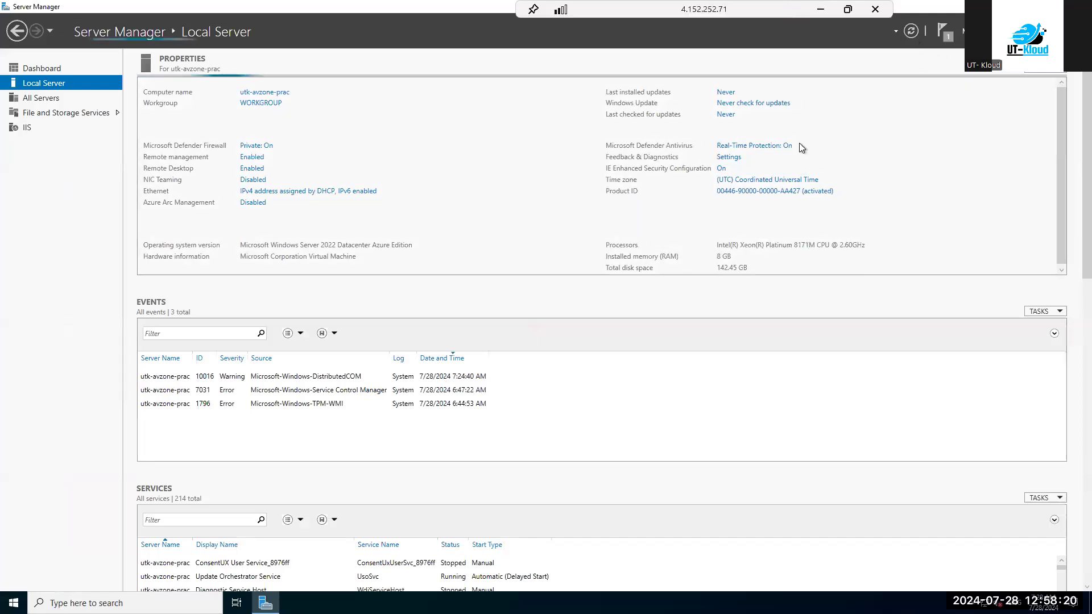
click(821, 10)
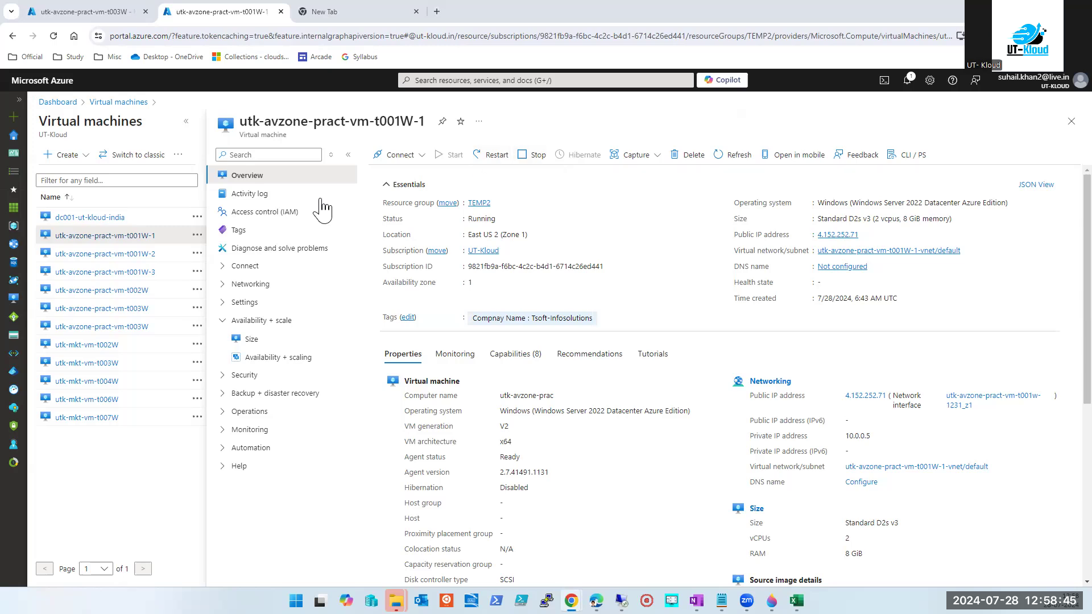
Stop utk-avzone-pract-vm-t001W-2, confirming, until its status reads Stopped (deallocated).
click(144, 256)
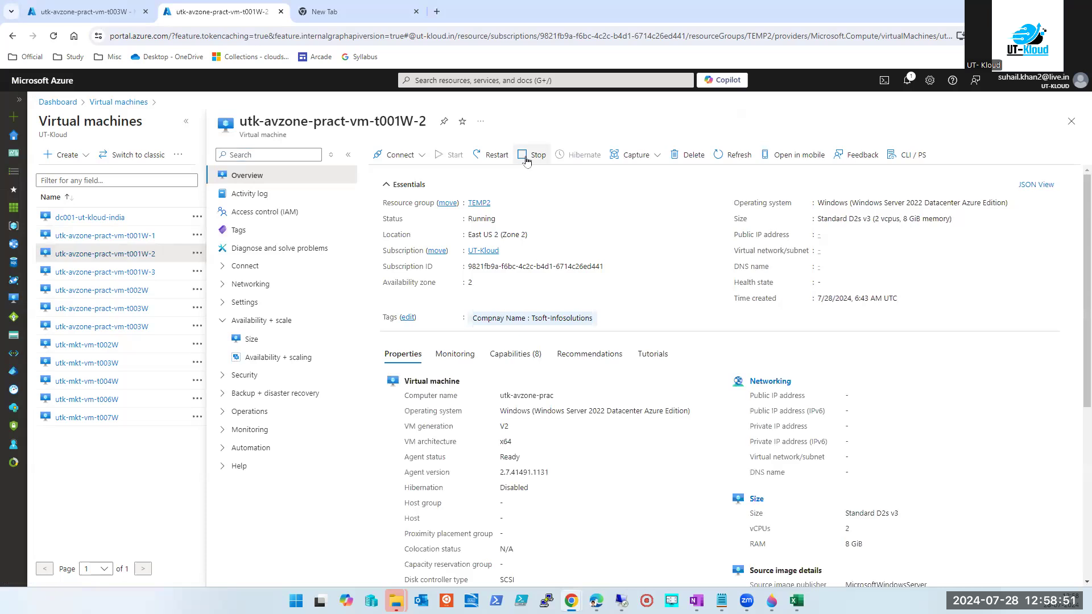
double_click(484, 219)
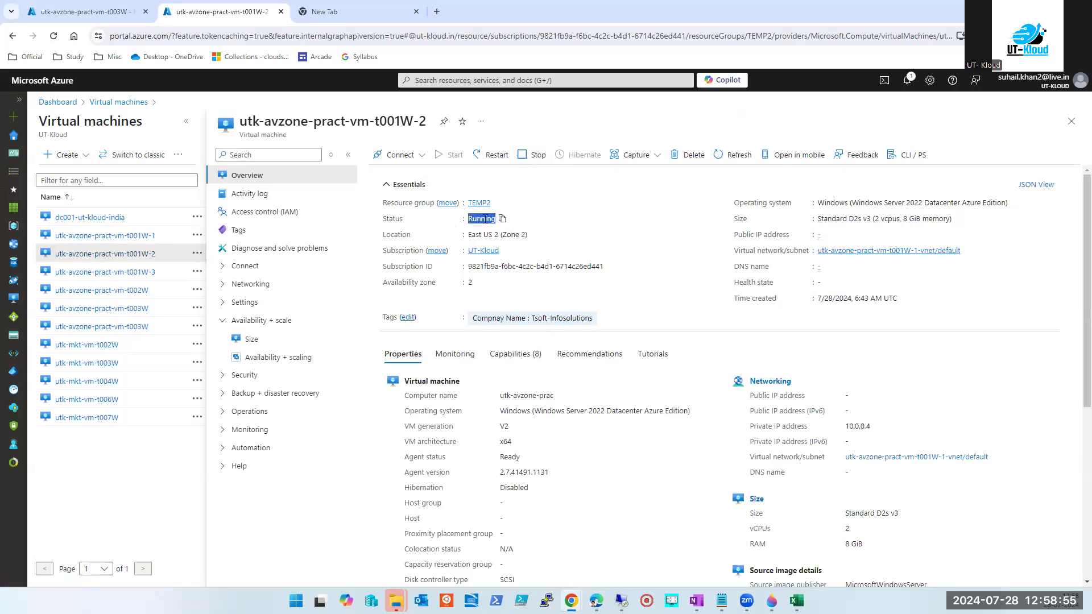
click(531, 157)
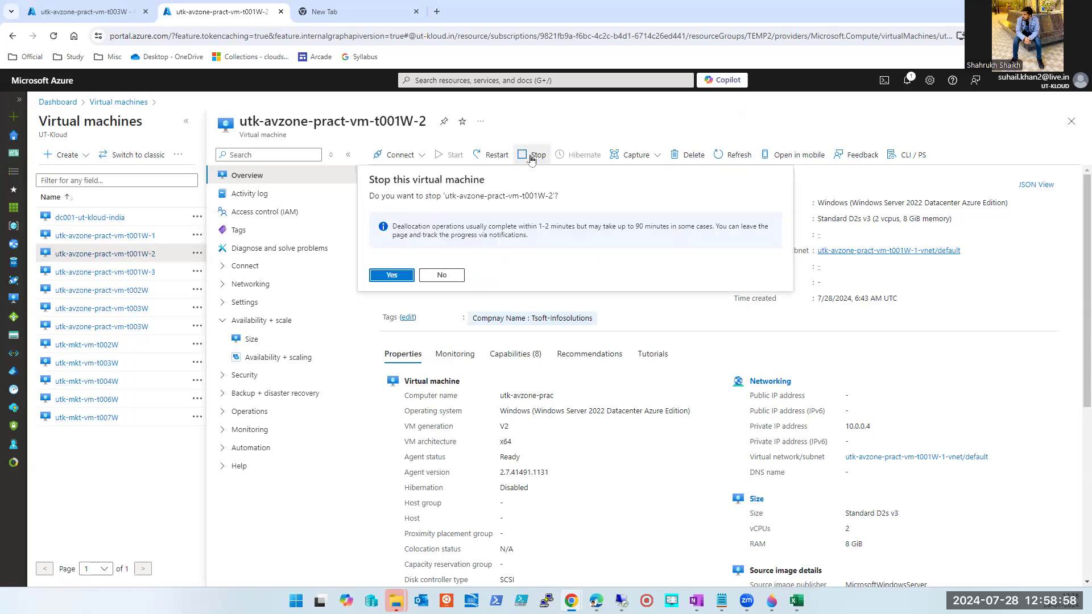
click(393, 276)
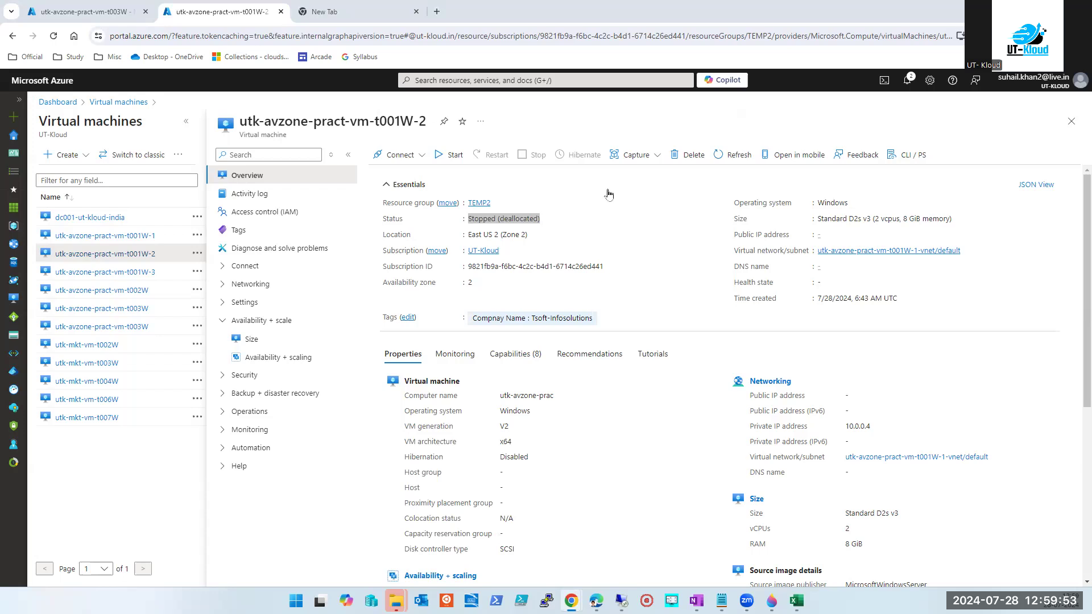
click(575, 236)
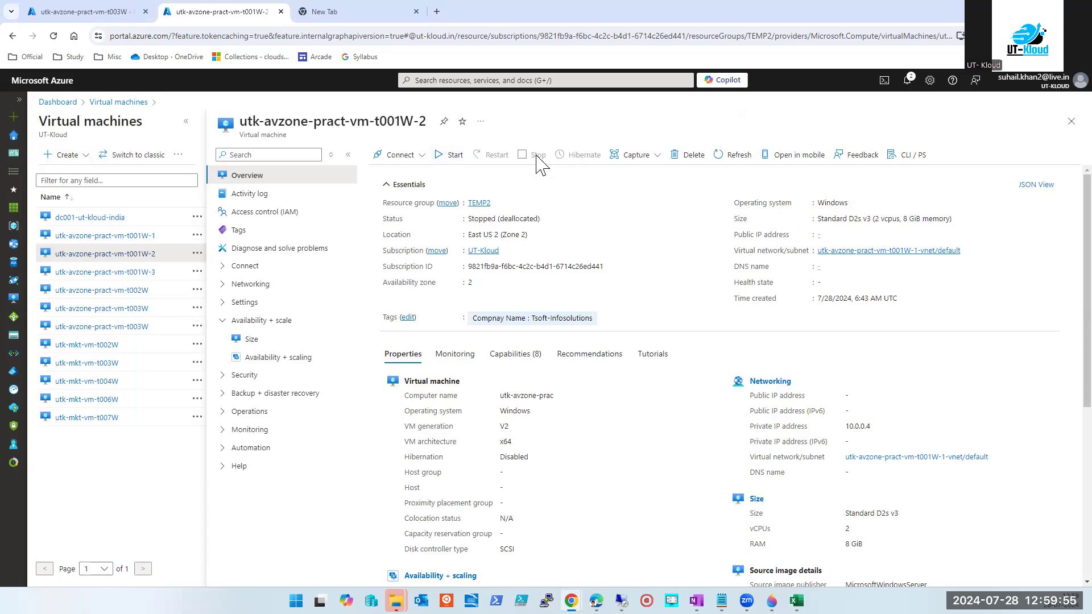
triple_click(526, 218)
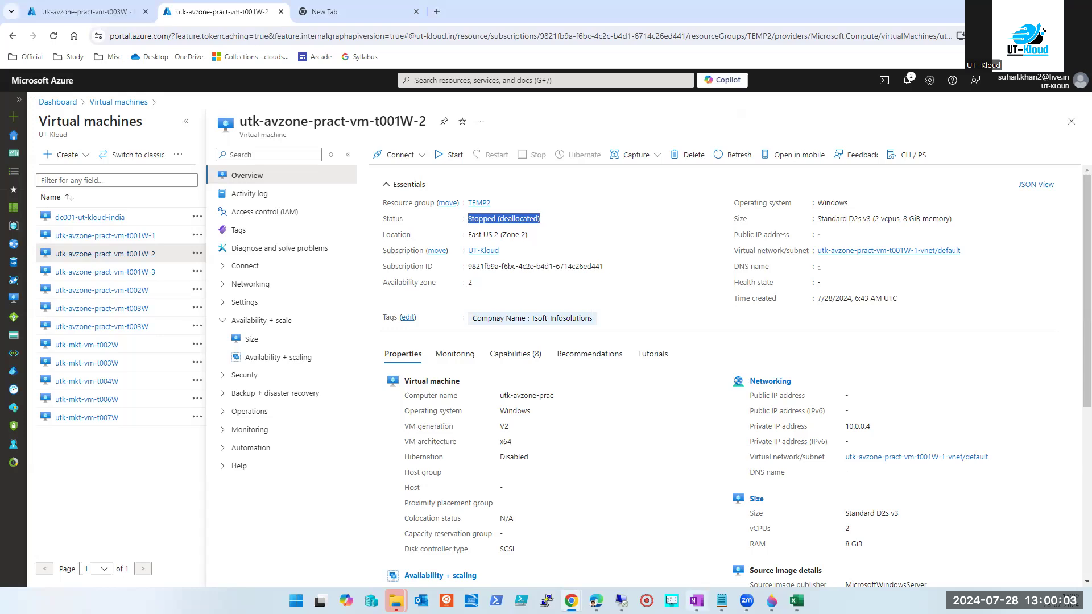
Shut down the t001W-1 remote server from inside its session and close that Remote Desktop window.
mouse_move(622, 600)
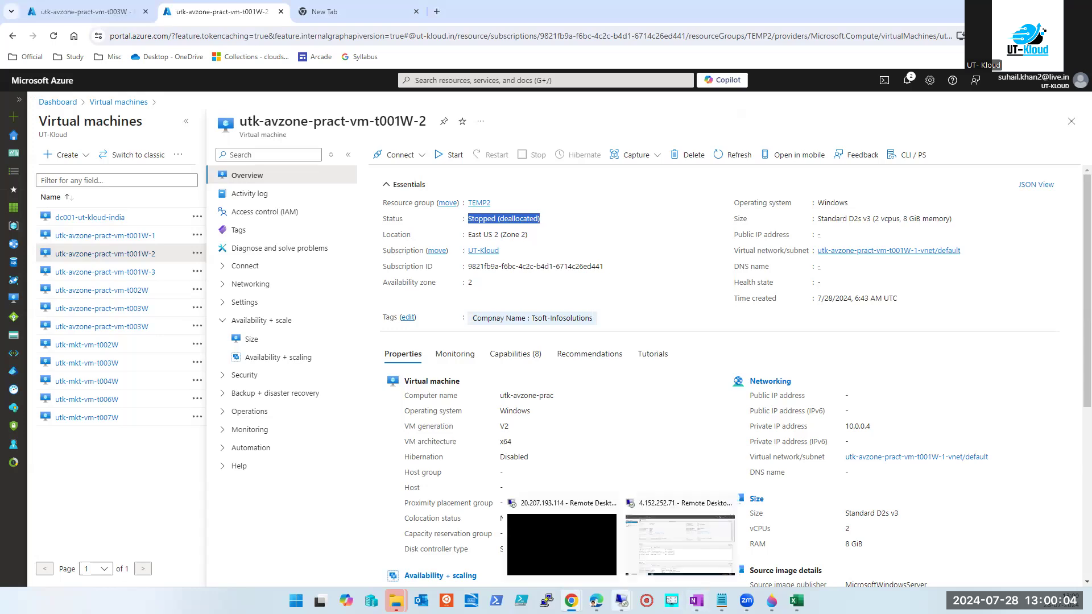
click(679, 554)
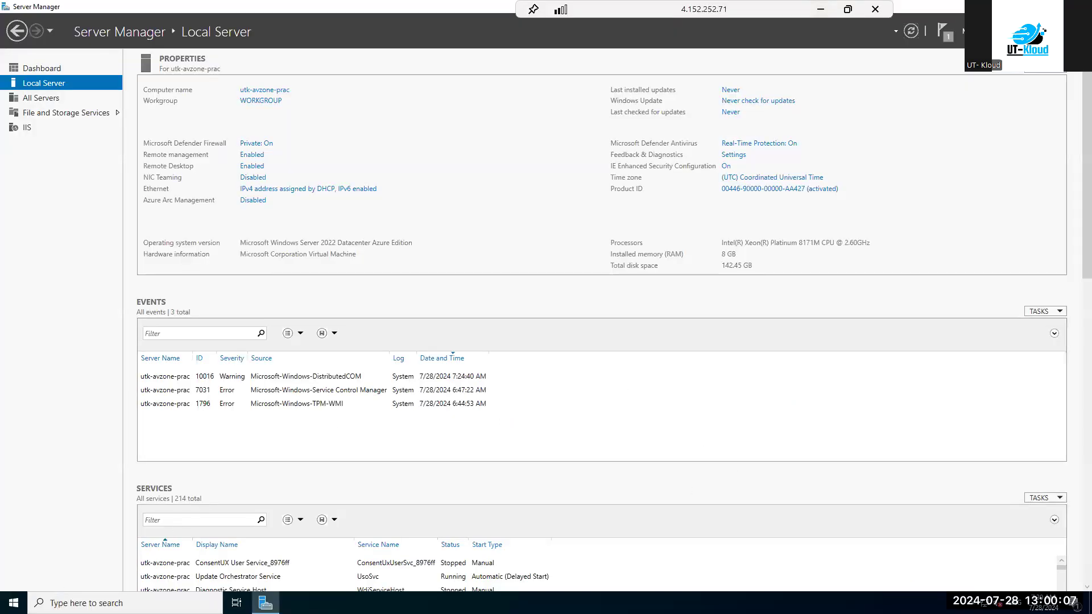
click(14, 603)
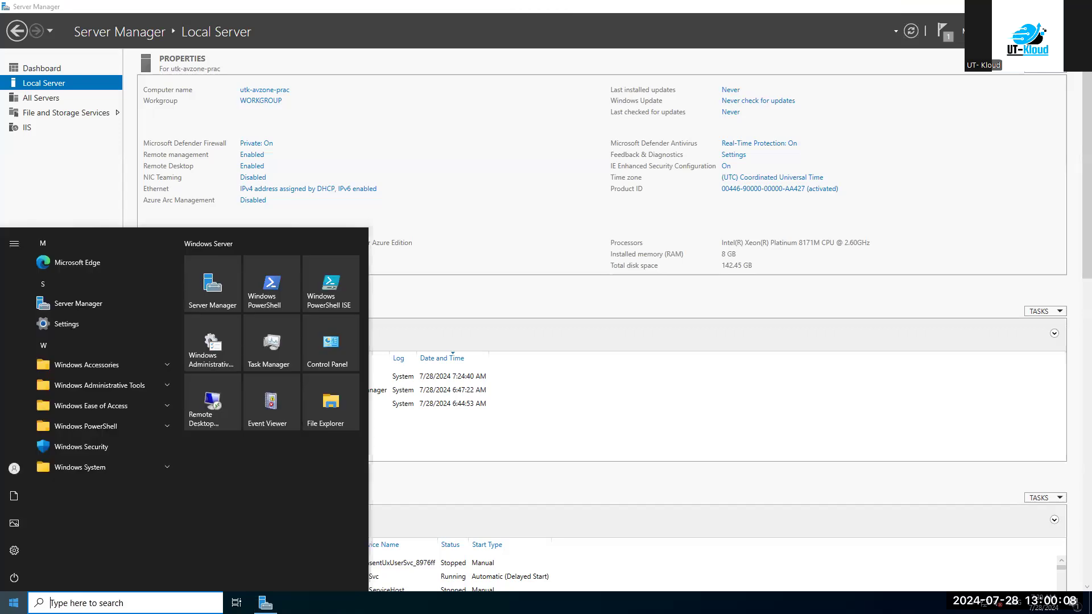
click(14, 579)
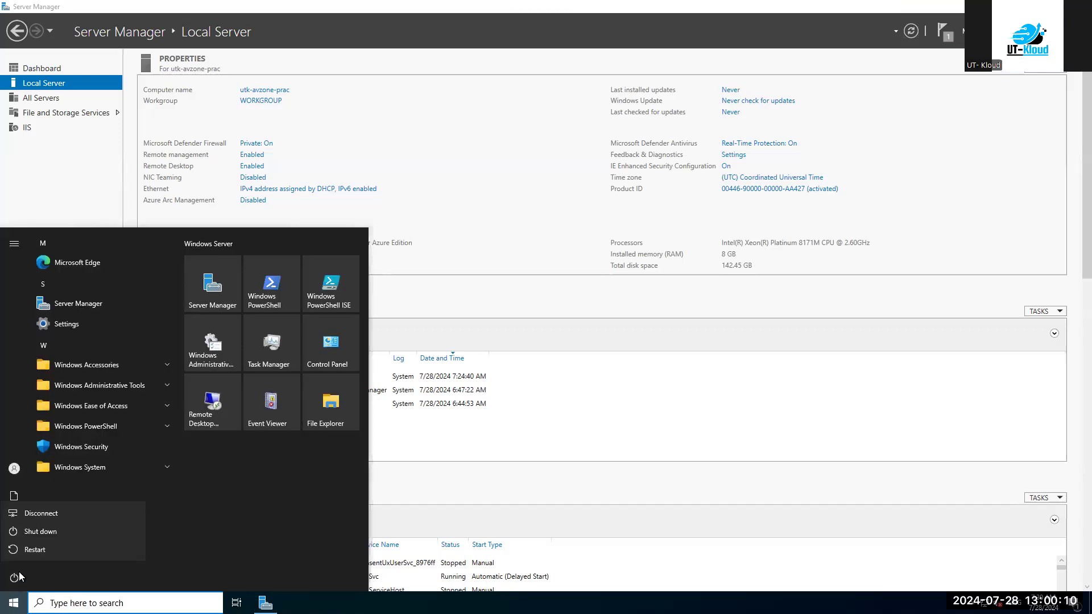
click(40, 532)
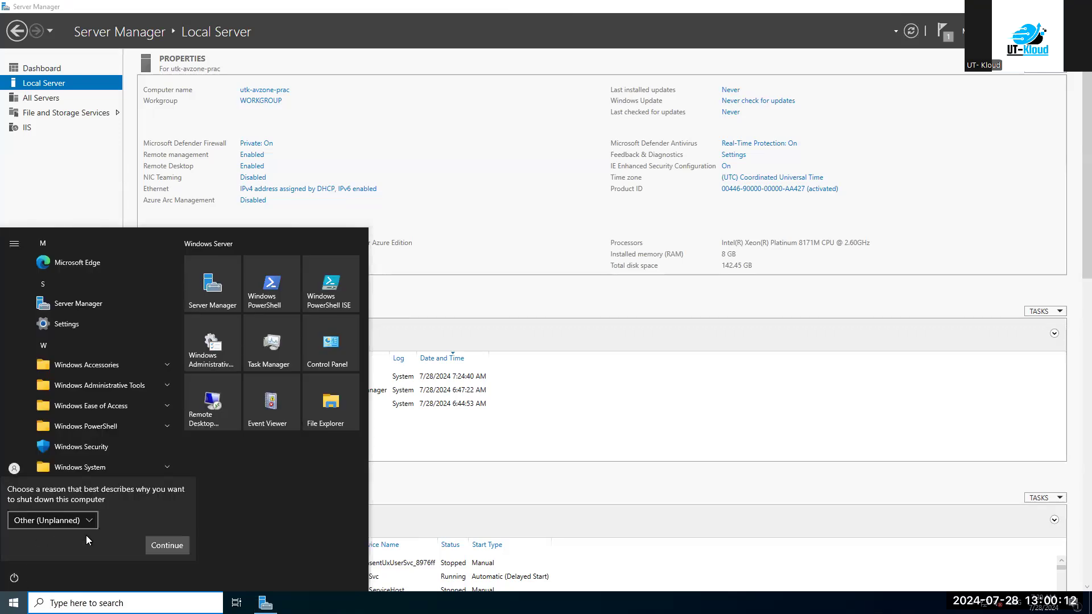
click(167, 549)
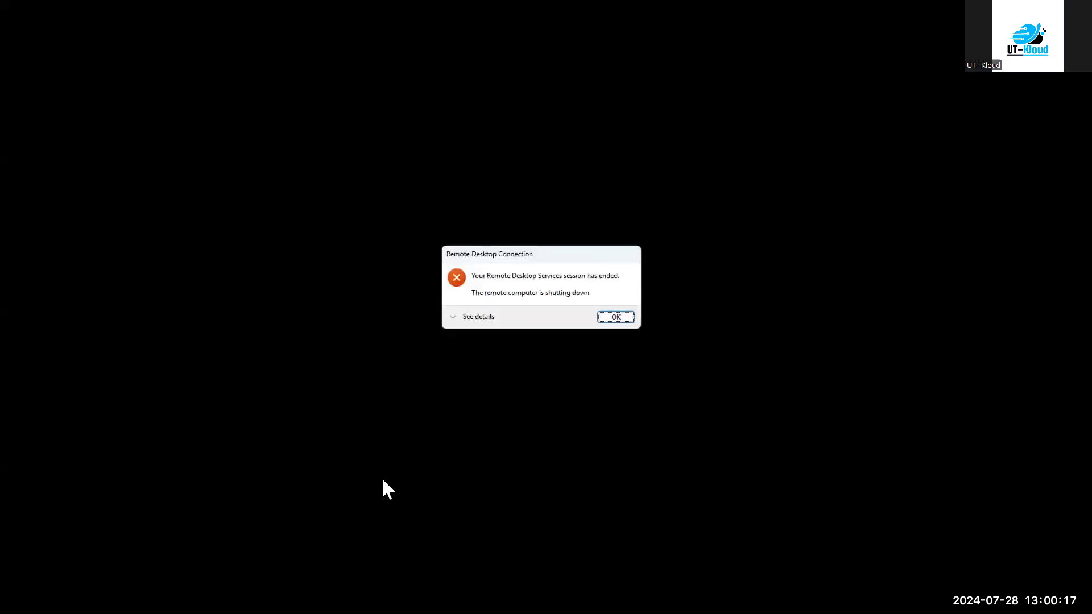
click(615, 321)
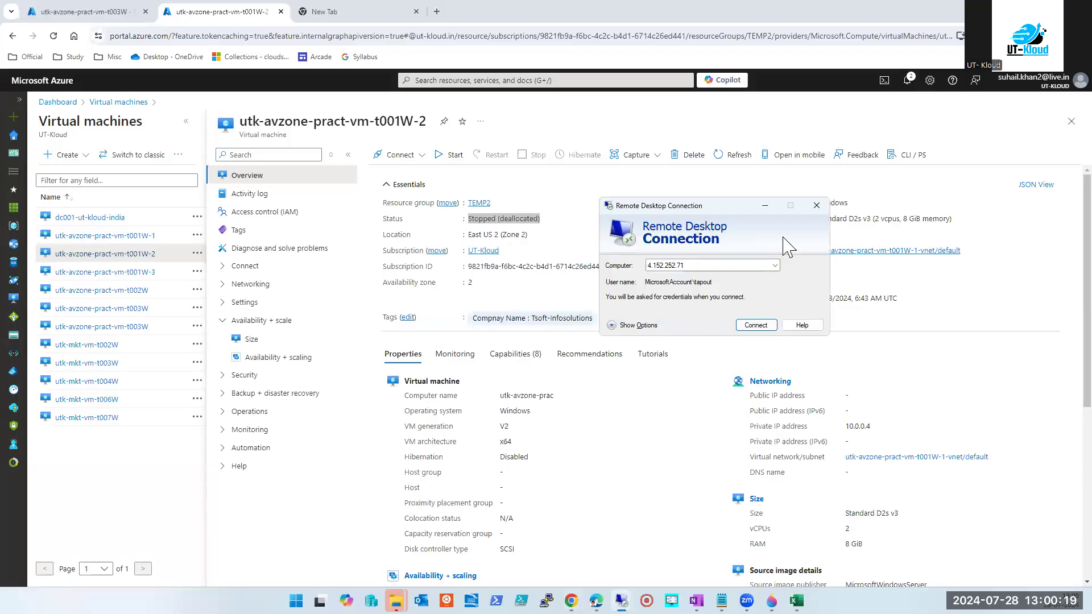
click(816, 206)
Disconnect the other remote desktop session and confirm the disconnect.
mouse_move(621, 600)
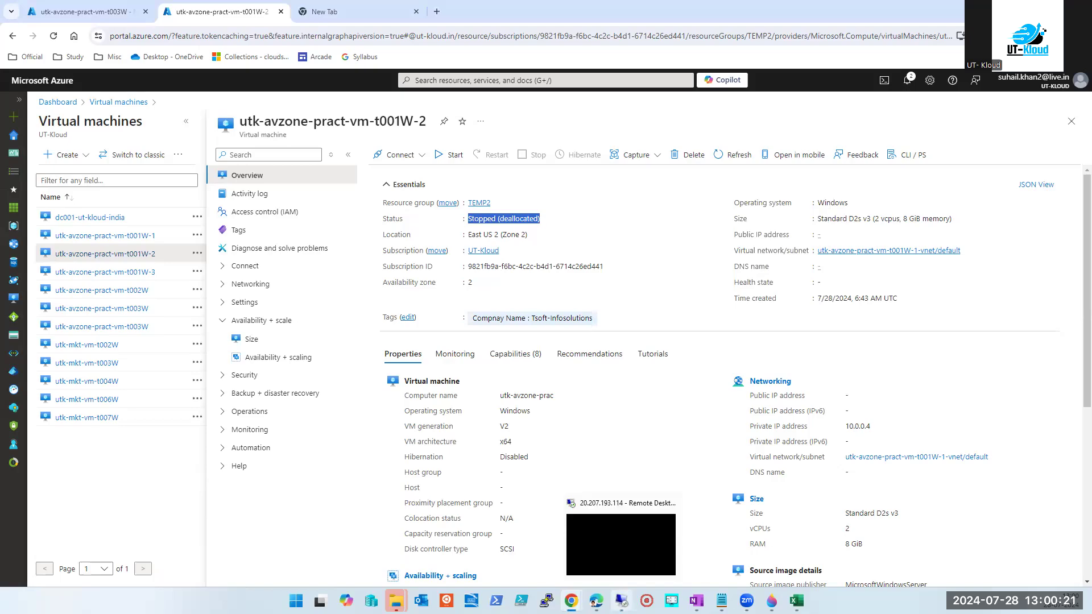
click(593, 547)
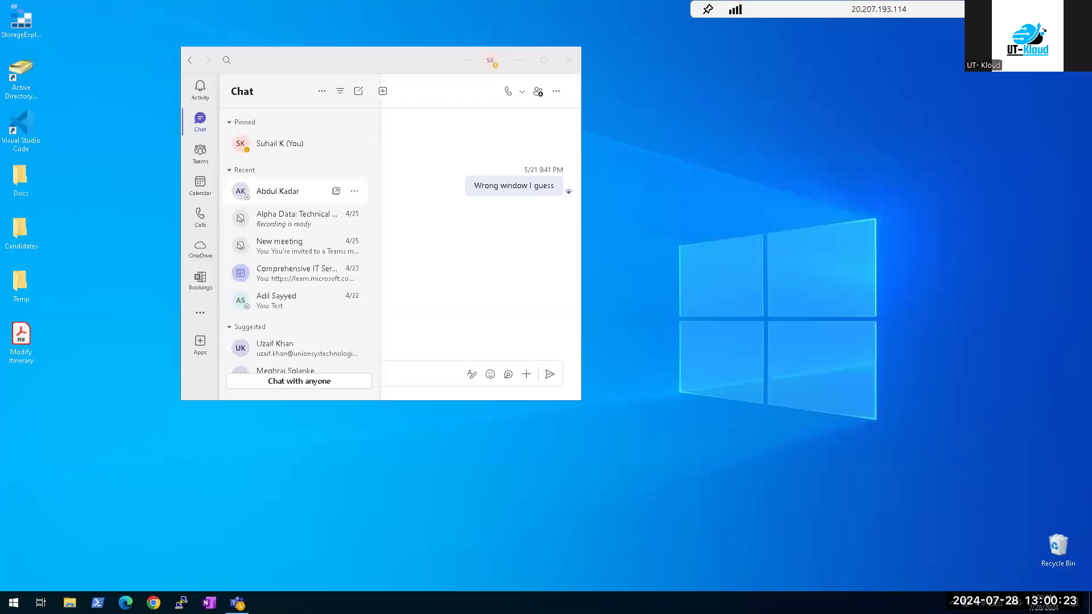
click(1051, 9)
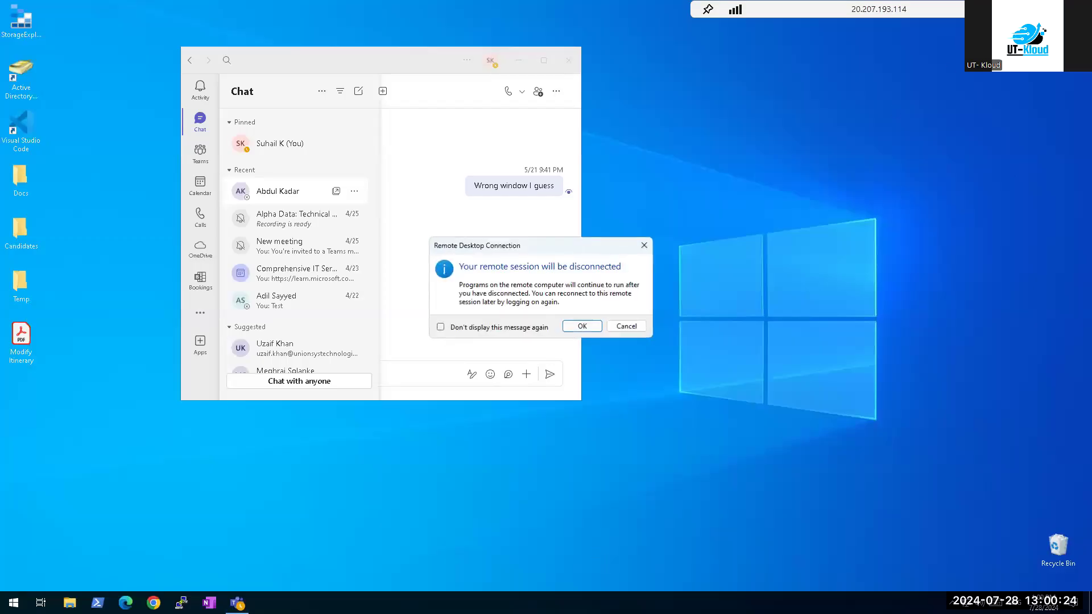
click(593, 324)
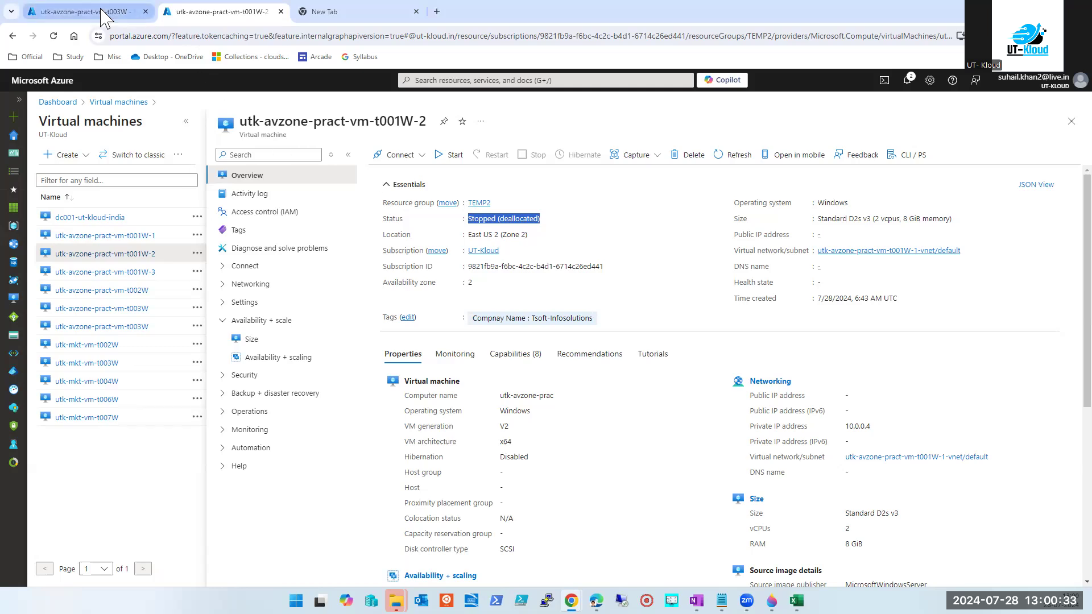
Open t001W-1's overview, refresh it to confirm Stopped, and duplicate its browser tab.
click(119, 242)
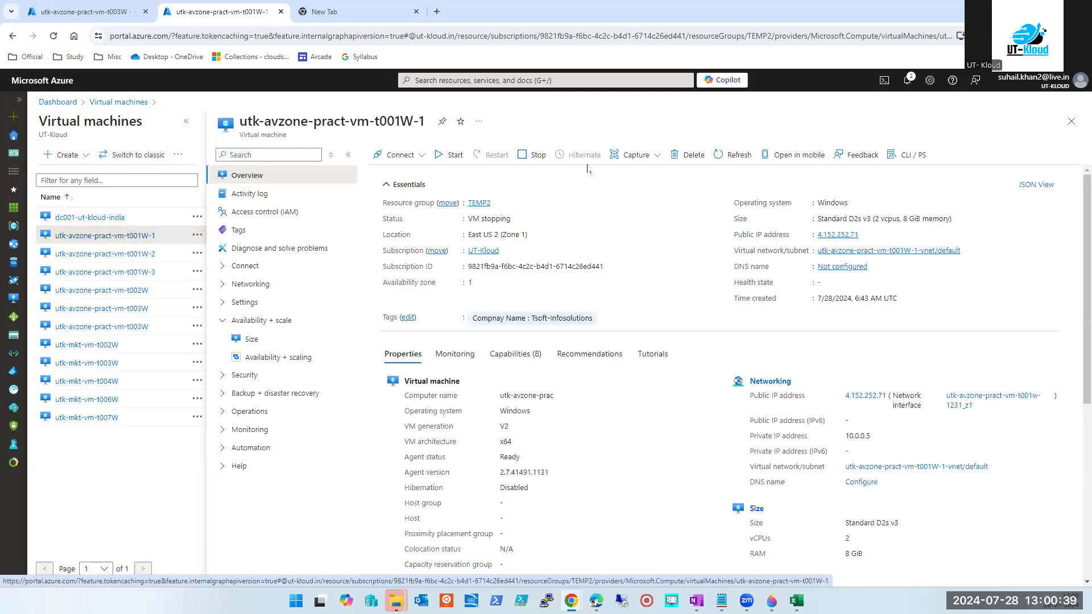
click(734, 155)
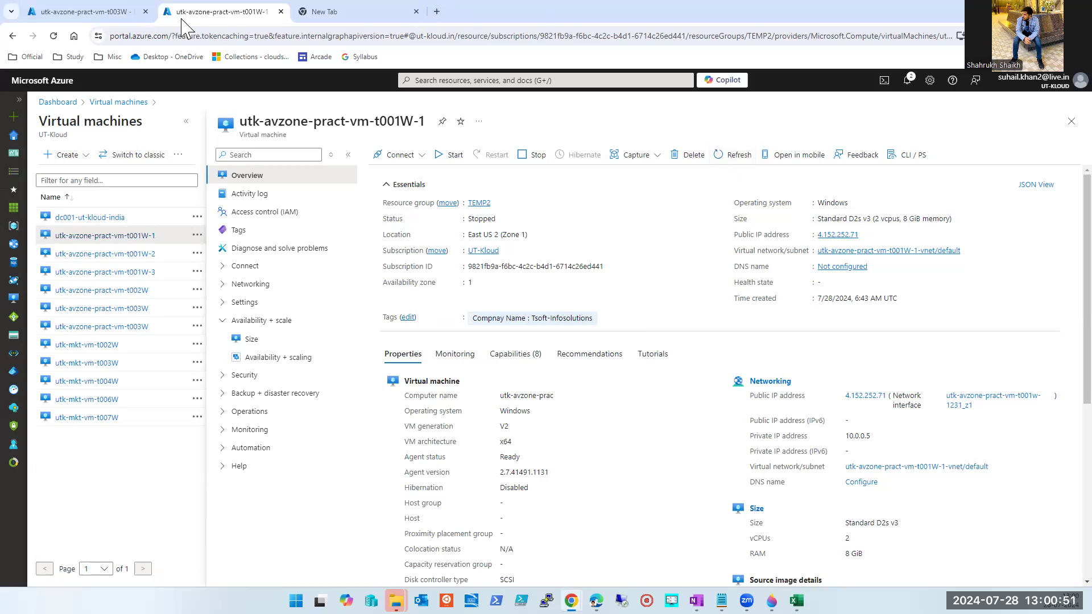
right_click(230, 17)
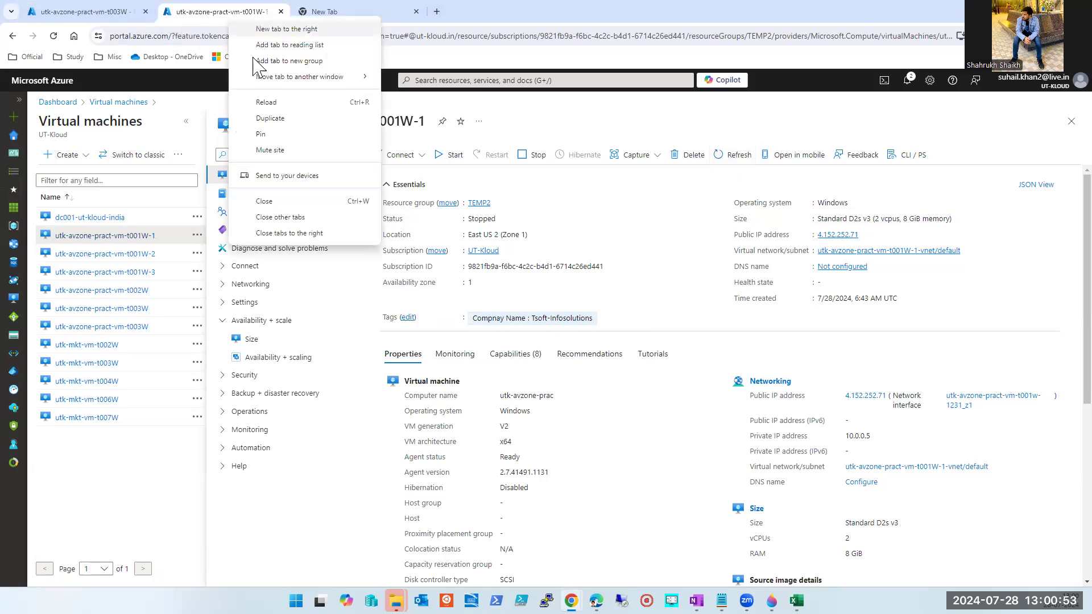
click(274, 116)
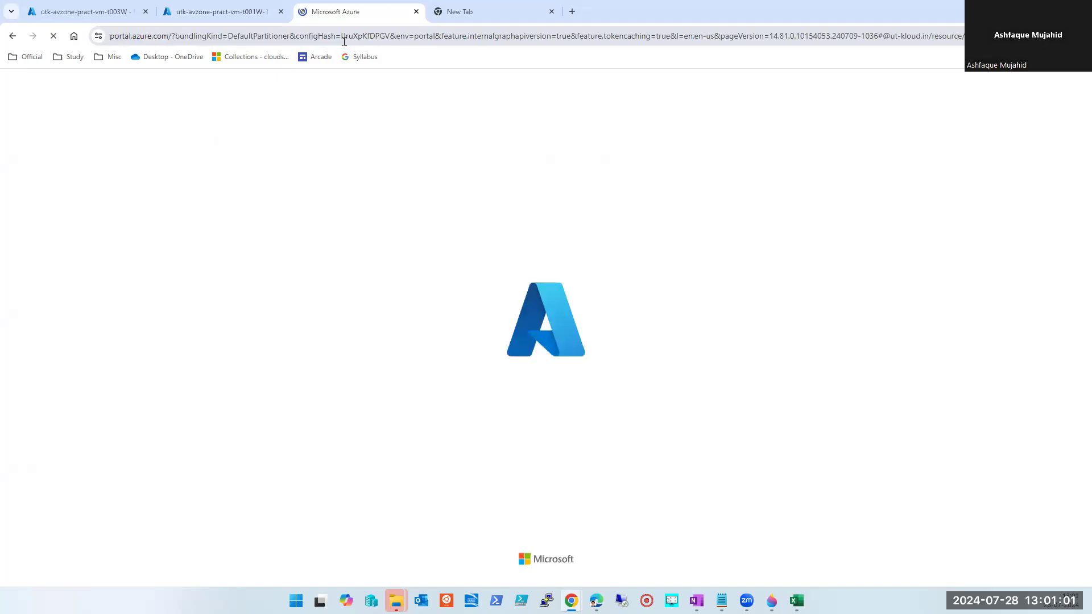
Compare the original and duplicated t001W-1 tabs, then collapse the VM list on the original.
click(243, 16)
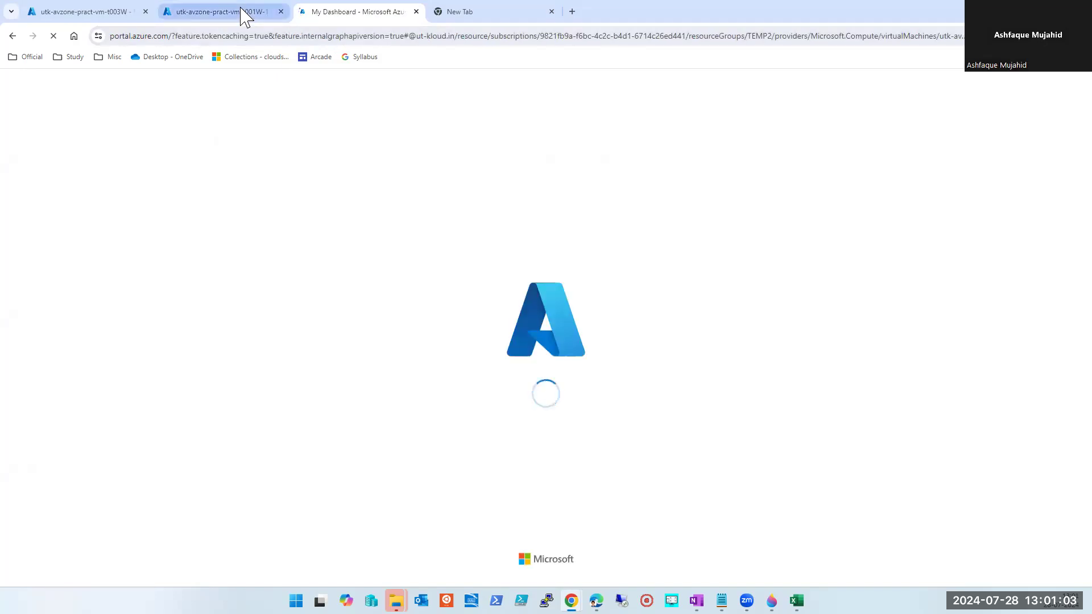
click(364, 16)
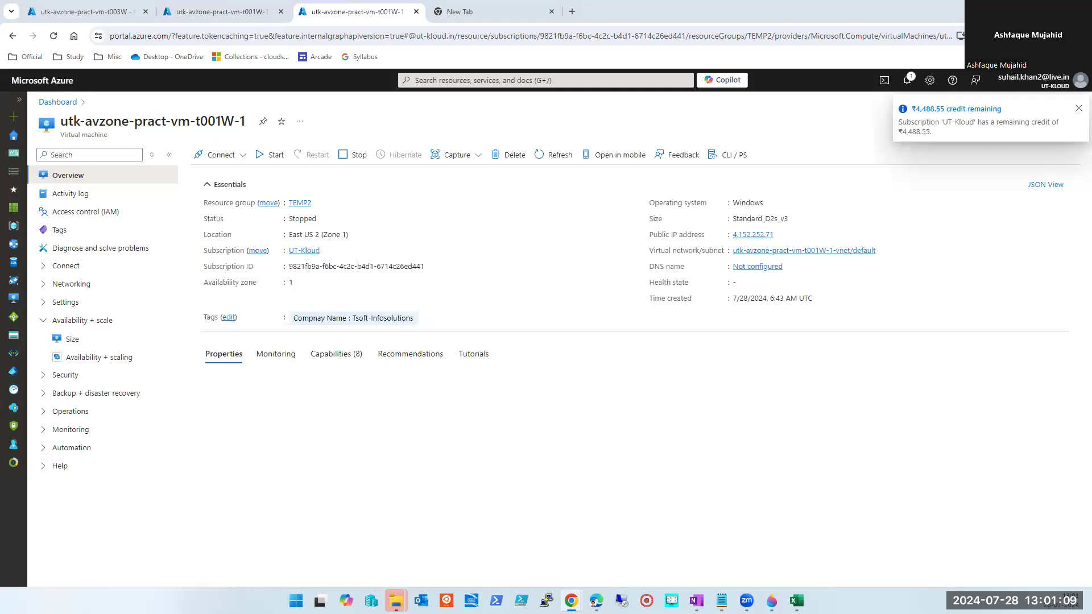
click(250, 16)
click(351, 16)
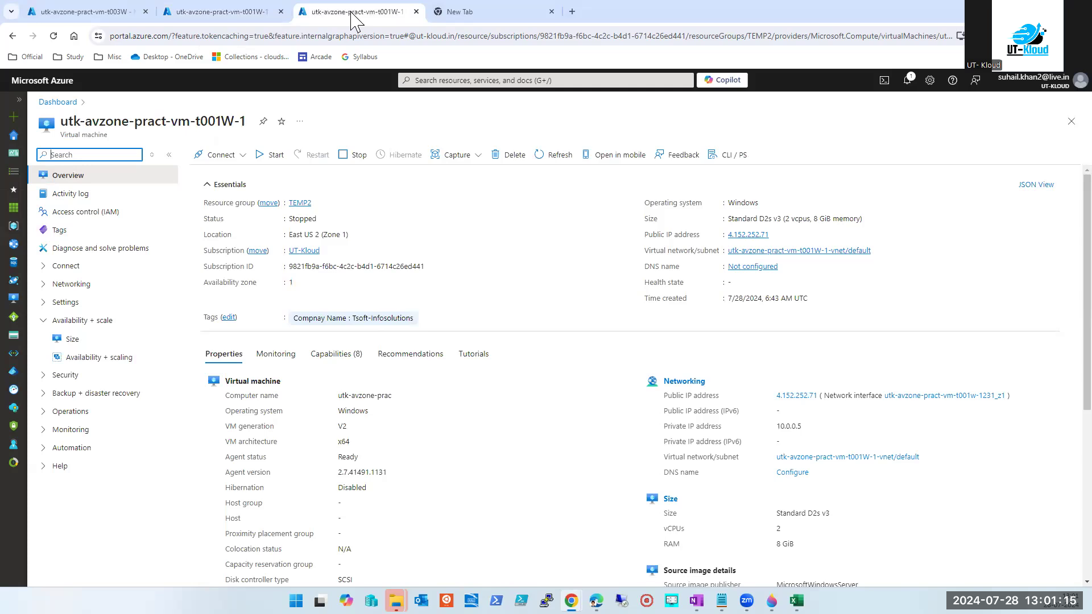
click(226, 17)
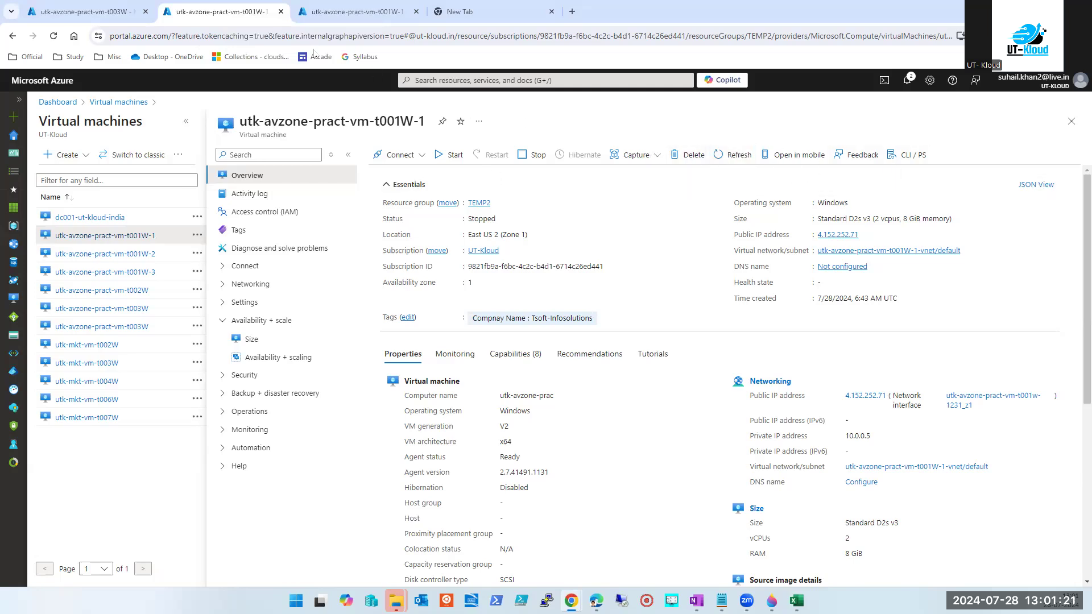
click(186, 121)
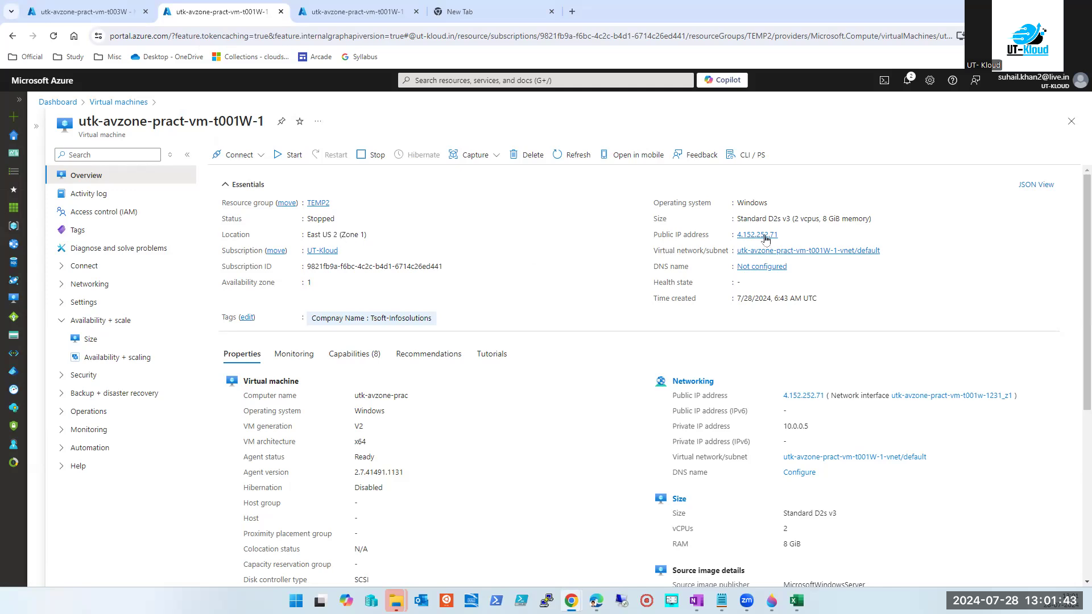
Highlight parts of the size Standard D2s v3 (2 vcpus, 8 GiB memory) and the Stopped status.
triple_click(807, 219)
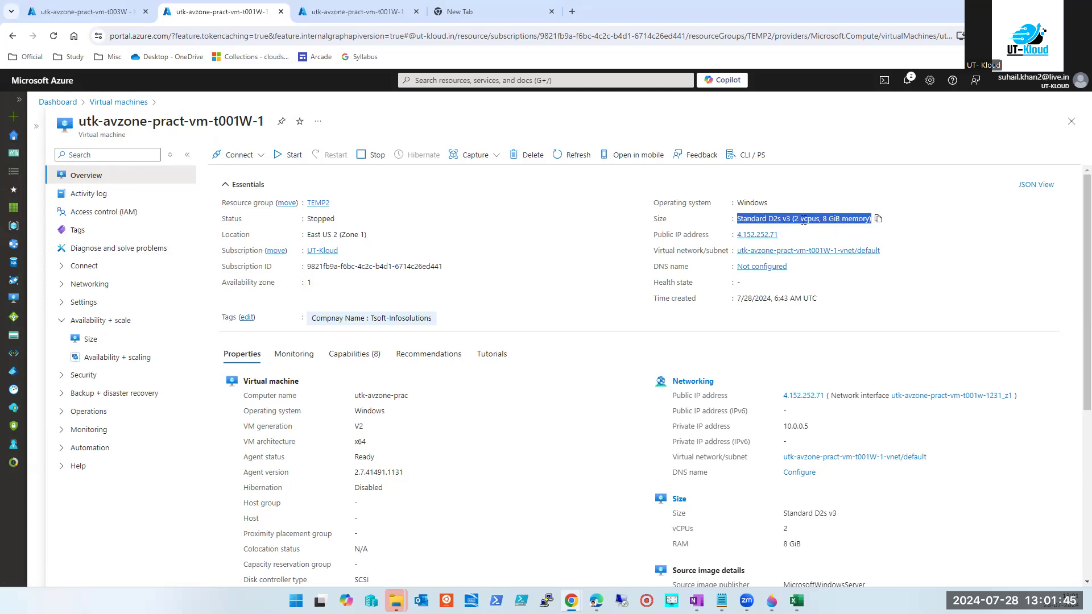
click(800, 221)
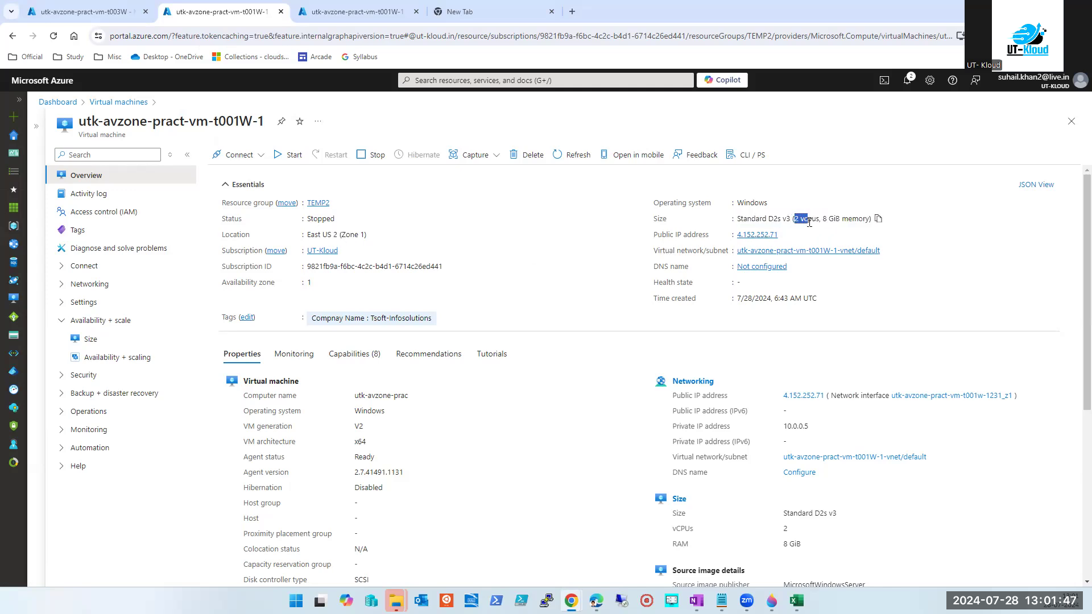
mouse_move(821, 219)
mouse_down()
mouse_move(853, 235)
mouse_move(840, 222)
mouse_up()
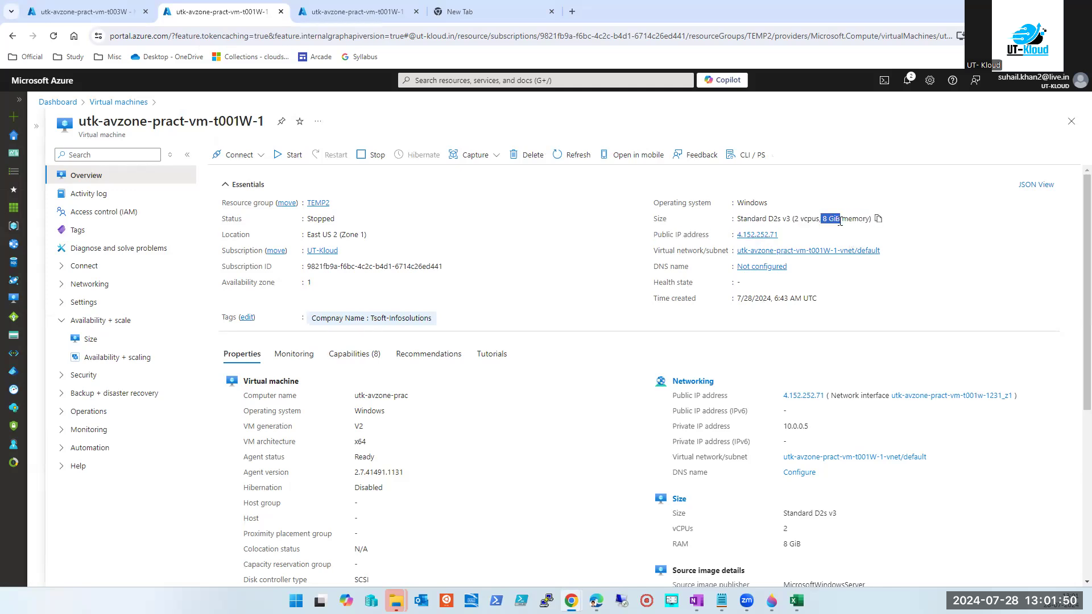
click(799, 219)
drag(792, 218, 809, 221)
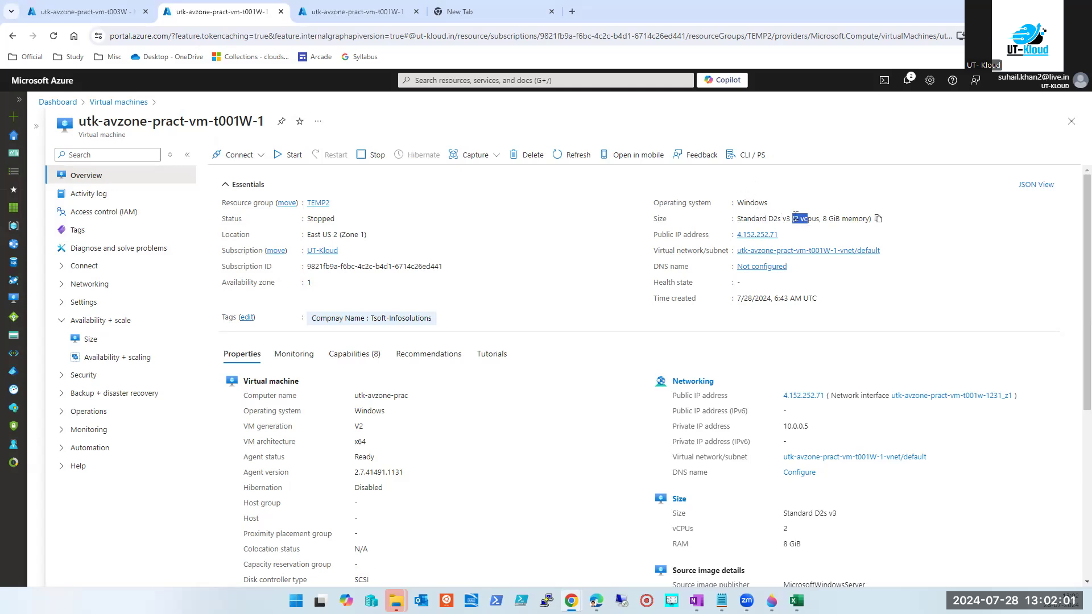
click(838, 217)
triple_click(803, 222)
drag(791, 221, 871, 227)
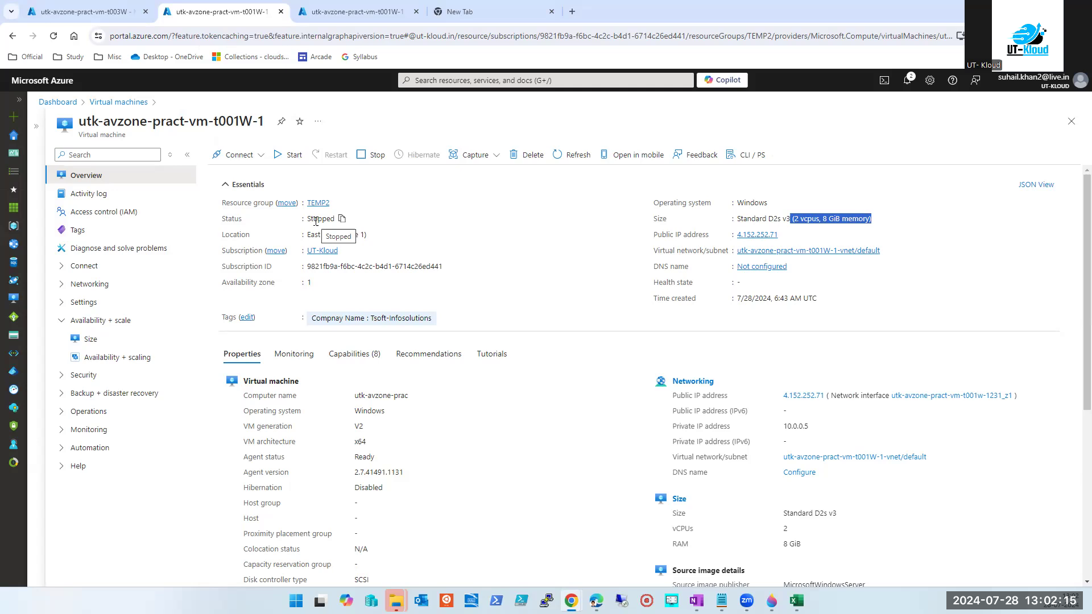
click(796, 223)
drag(795, 222, 837, 218)
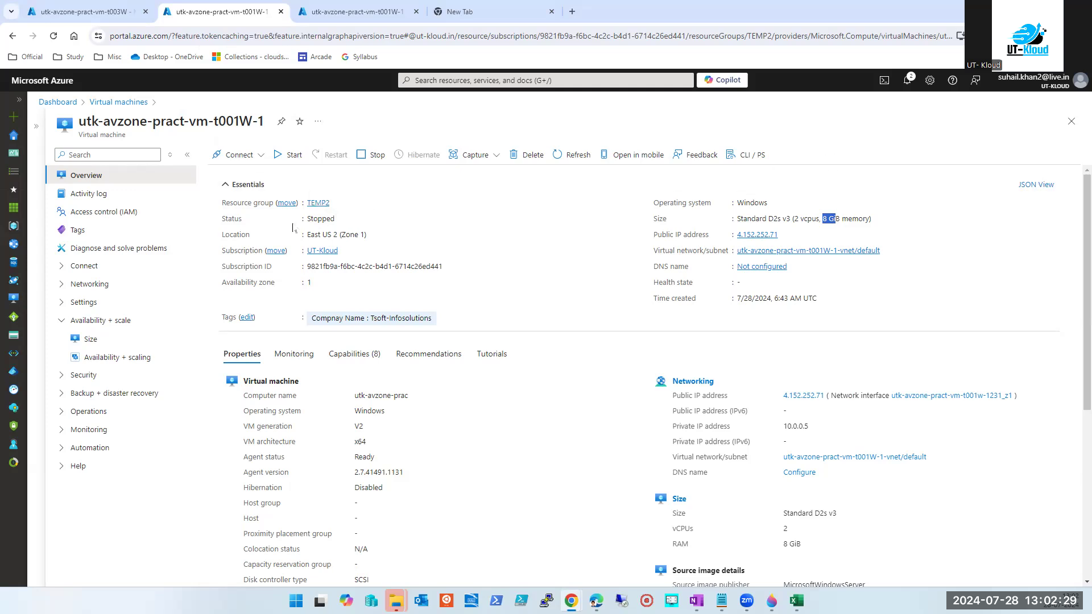
double_click(315, 219)
Copy the VM size to the clipboard, then refresh the duplicated t001W-1 overview.
triple_click(745, 219)
click(878, 219)
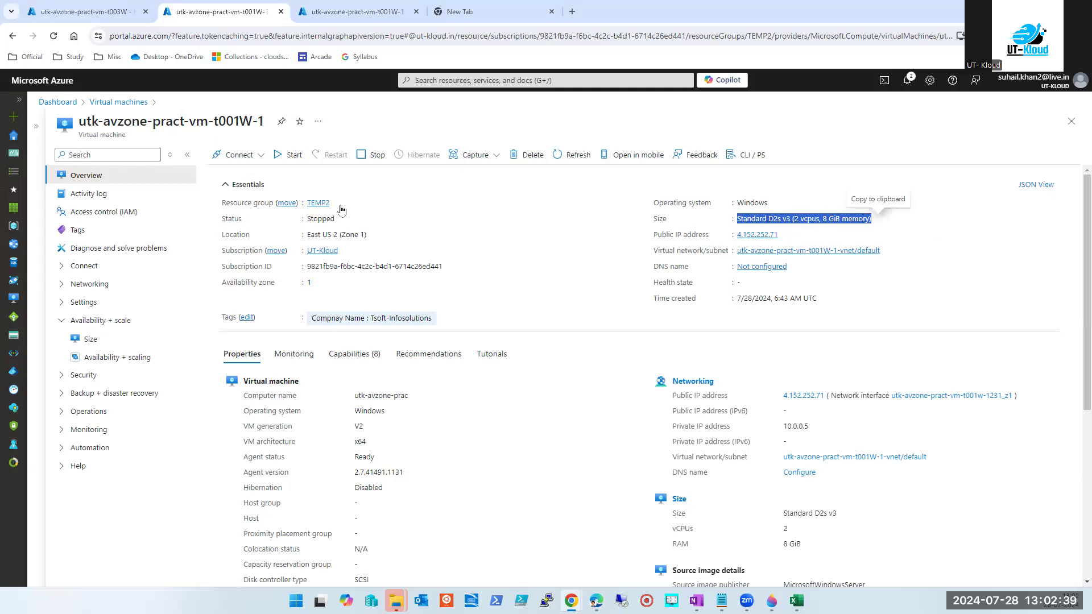
click(336, 13)
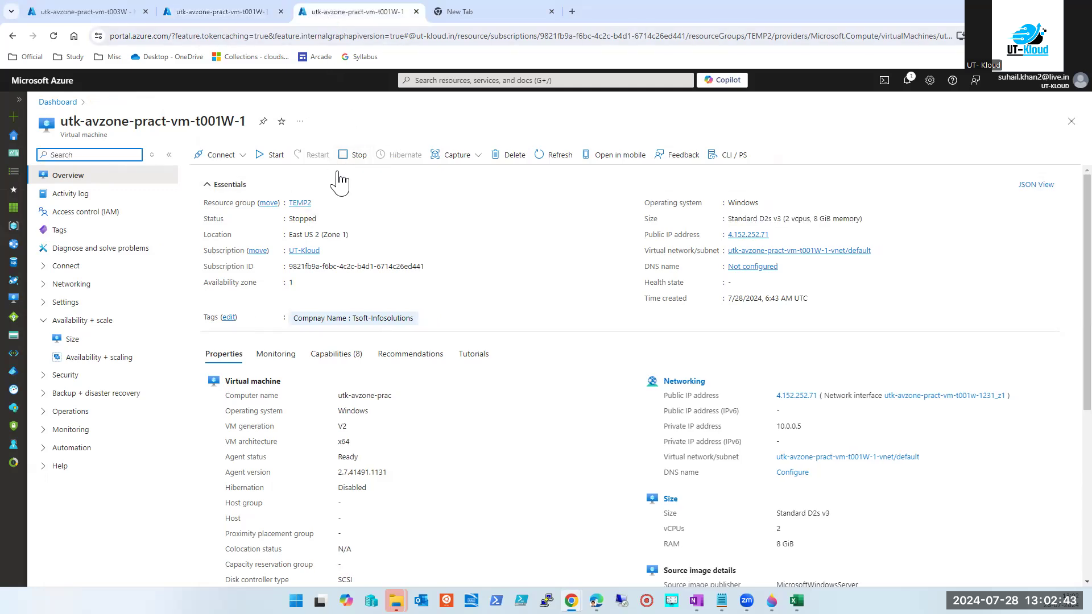
click(542, 159)
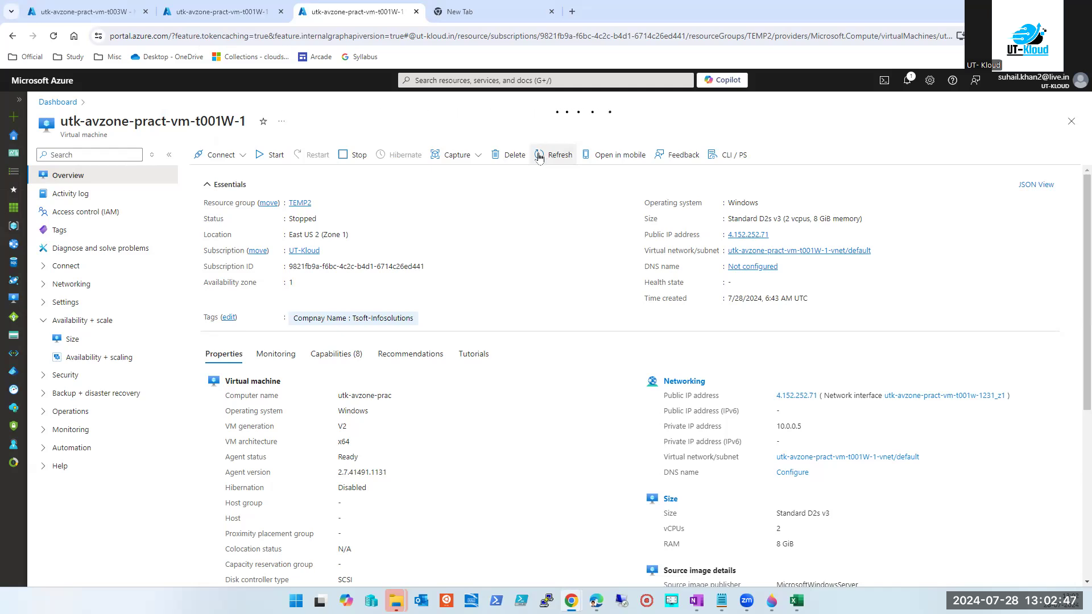
Open the t001W-2 virtual machine's overview from the VM list and select its name.
click(446, 81)
click(434, 246)
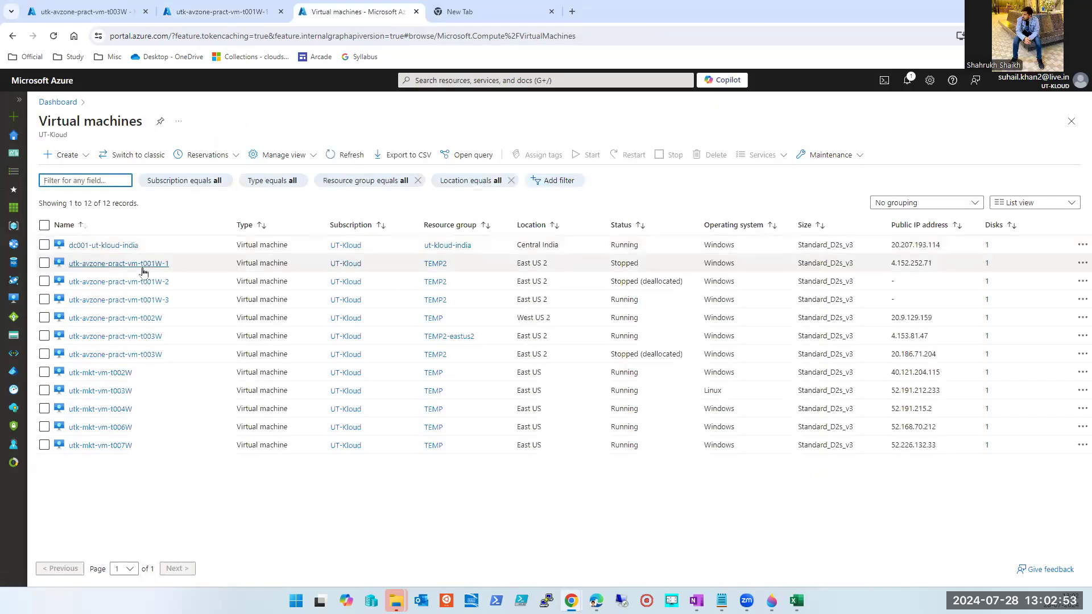
click(146, 281)
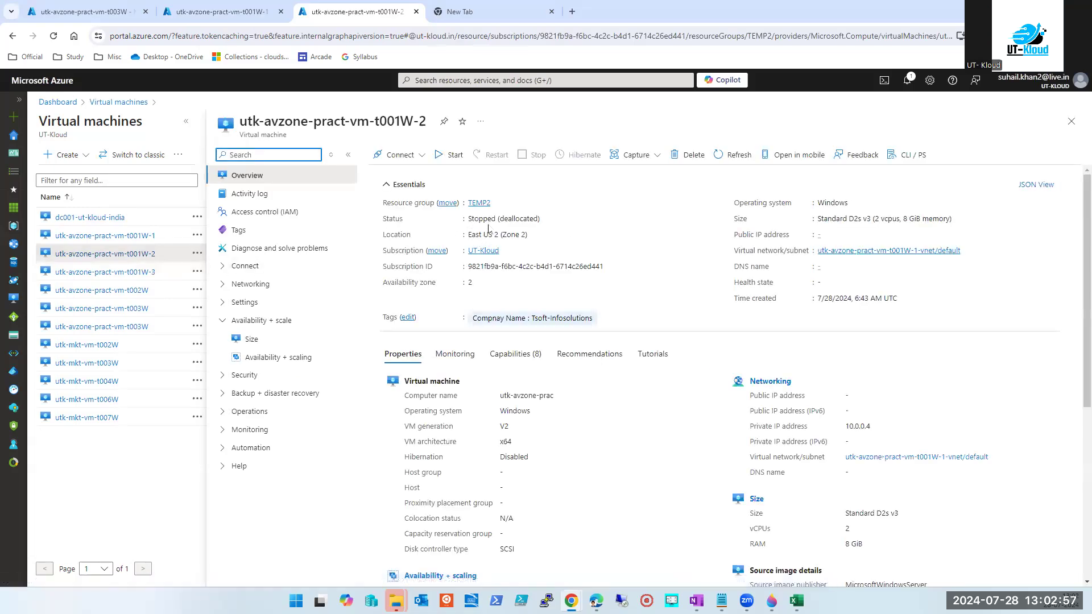
click(389, 122)
triple_click(389, 122)
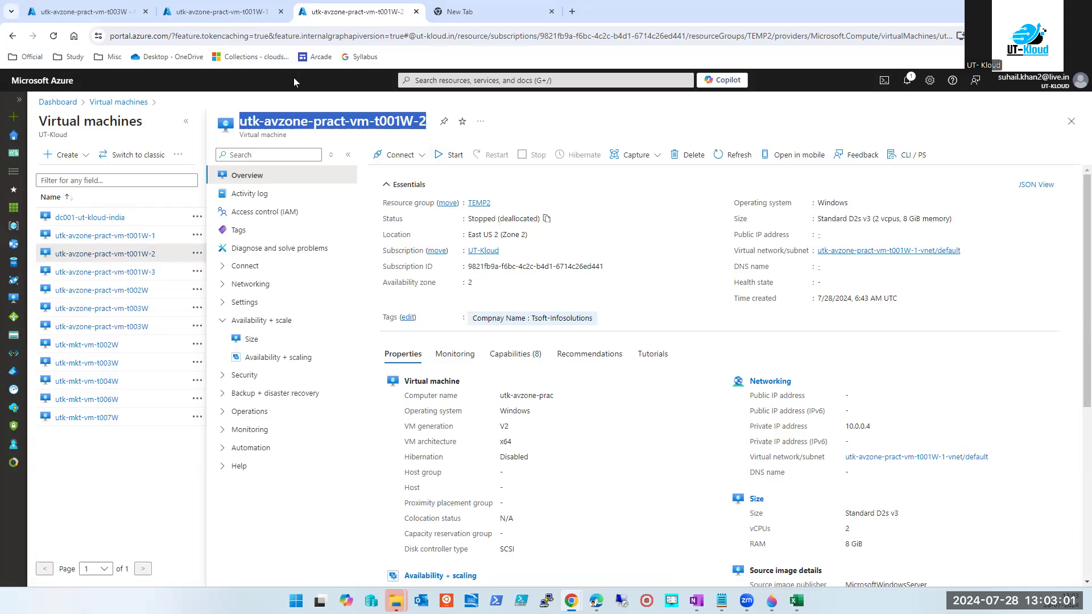
On t001W-1, highlight its Stopped status, size and public IP 4.152.252.71.
click(234, 11)
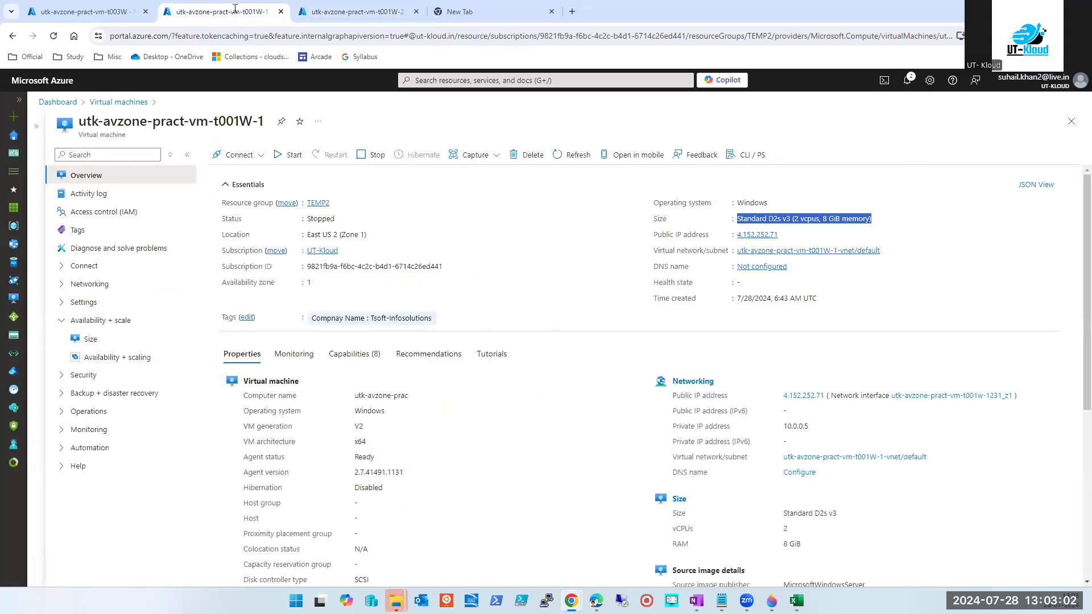
double_click(320, 218)
click(327, 12)
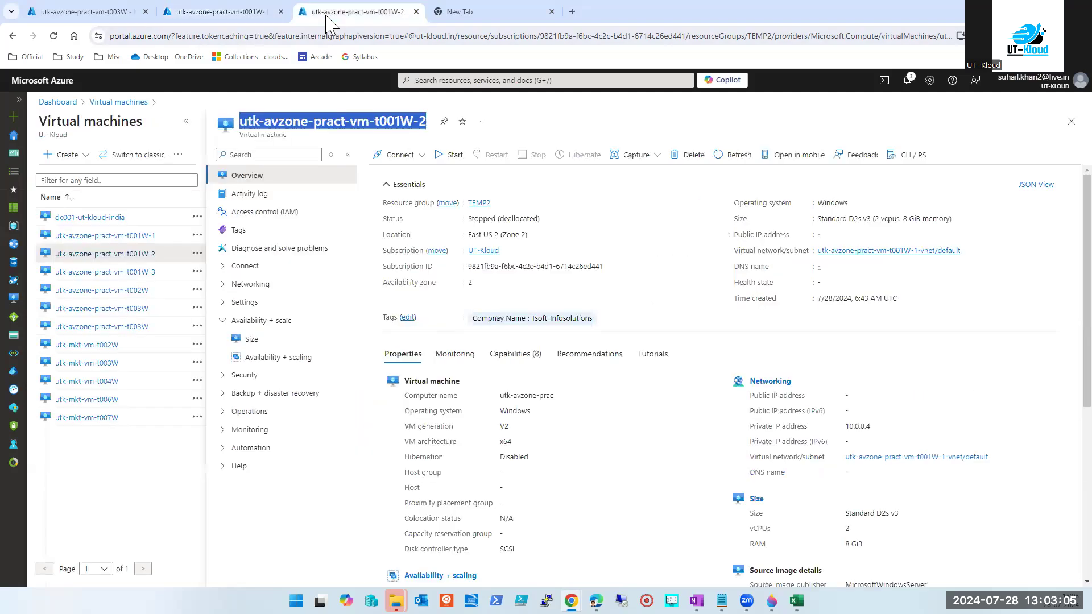
click(227, 13)
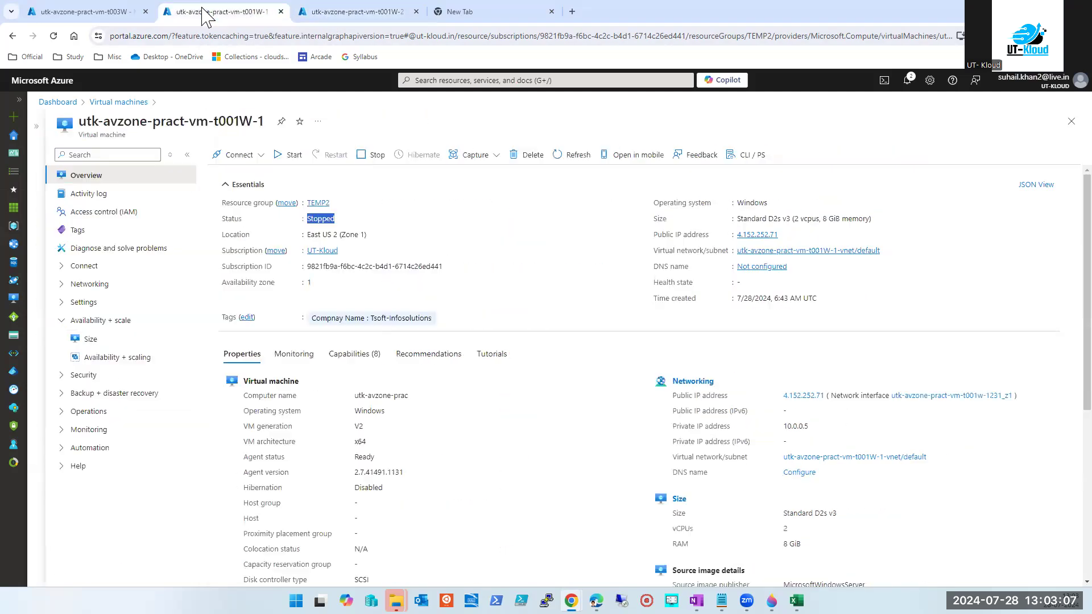
click(421, 230)
drag(739, 219, 870, 218)
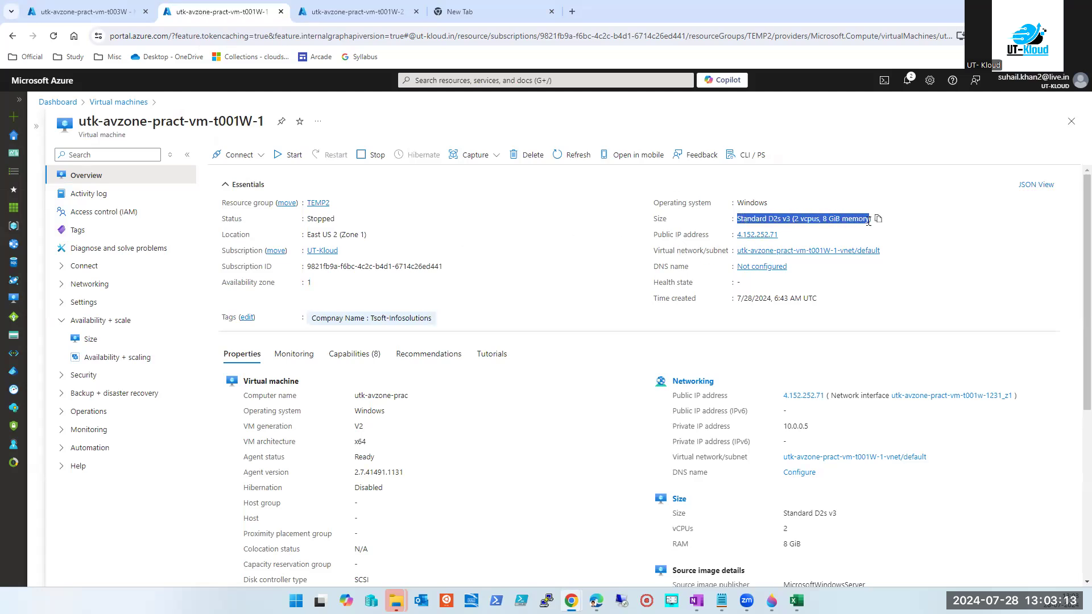
drag(800, 234, 736, 236)
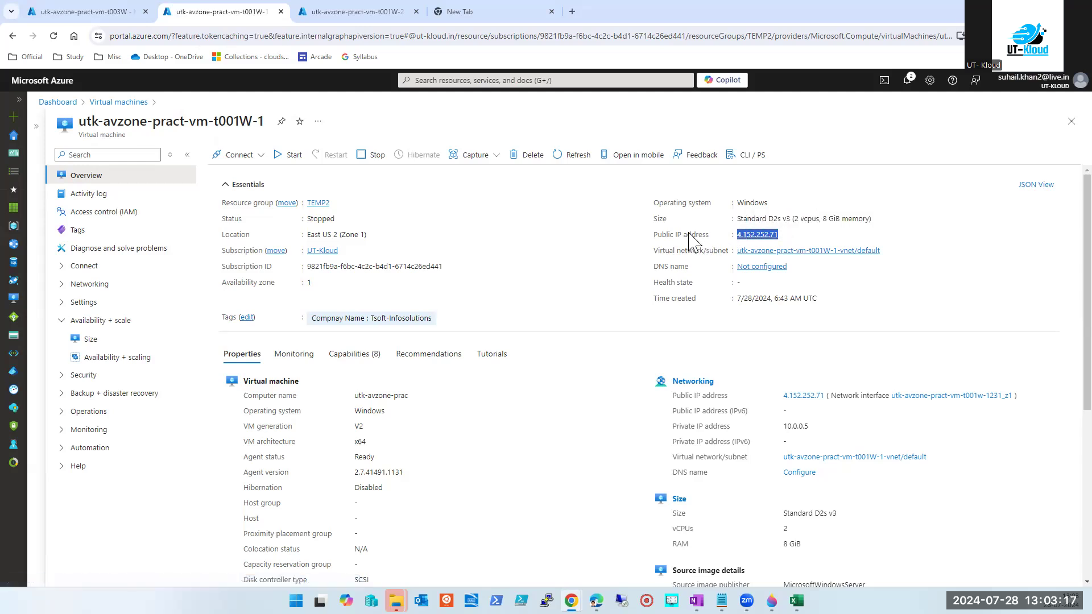
On t001W-2, highlight its deallocated state and vCPU and memory details, then return to t001W-1.
click(348, 13)
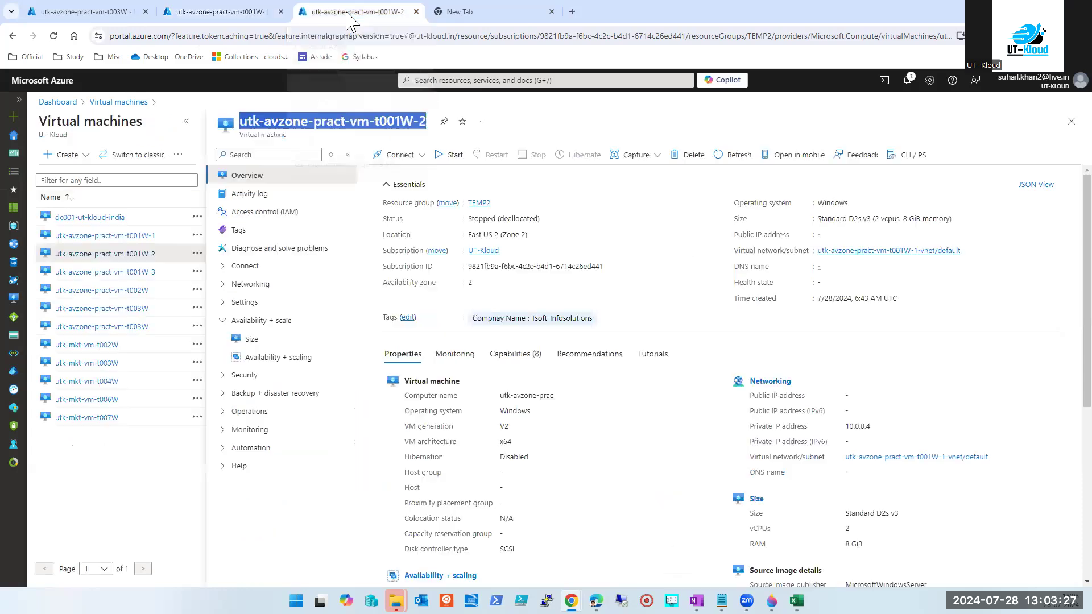
drag(849, 218, 950, 218)
click(879, 224)
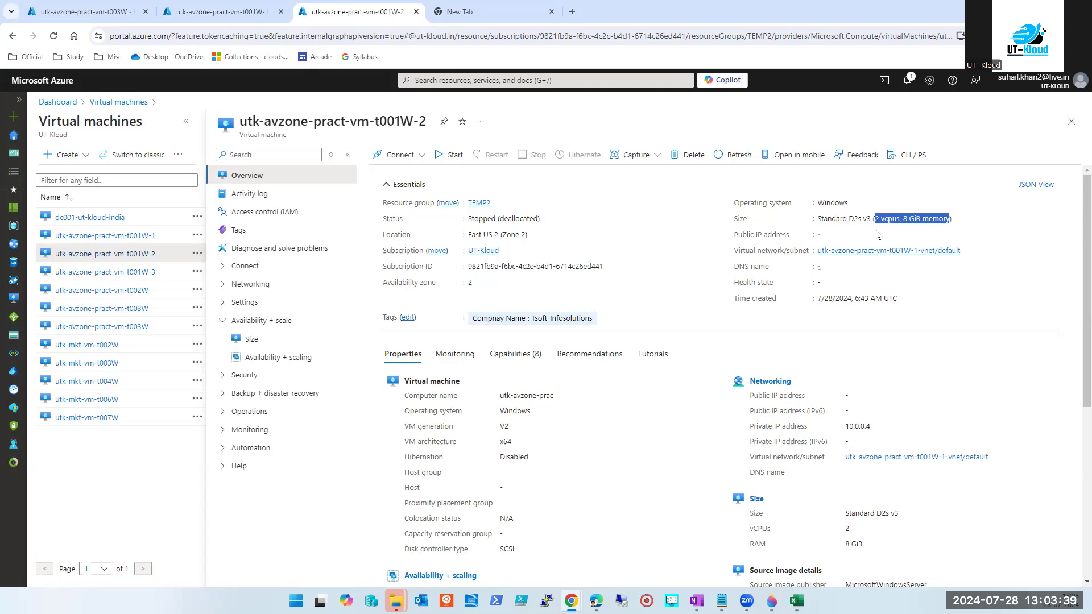
double_click(507, 218)
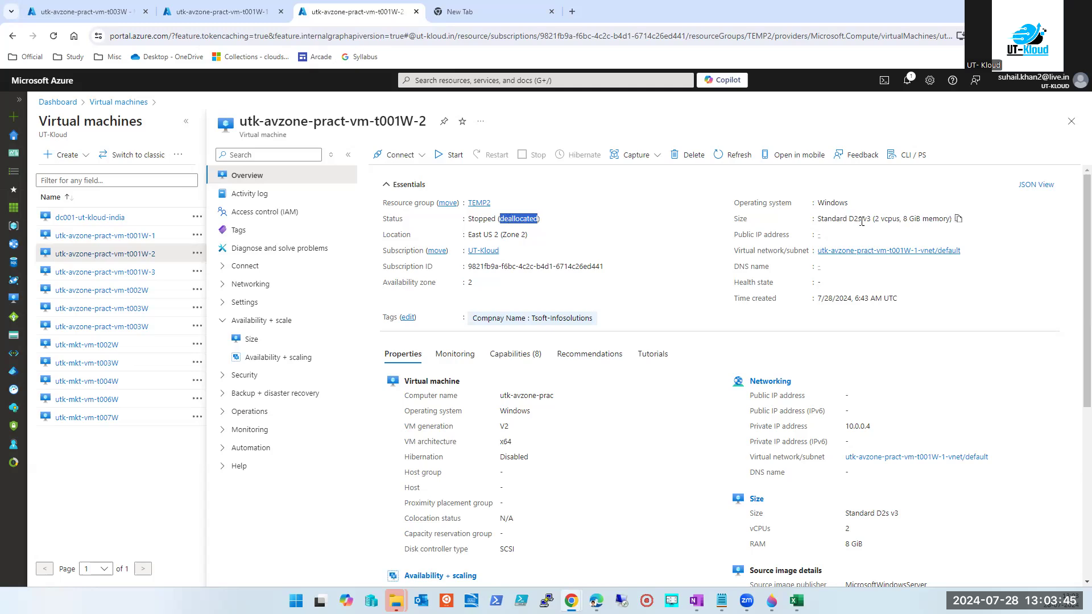
drag(873, 220, 904, 225)
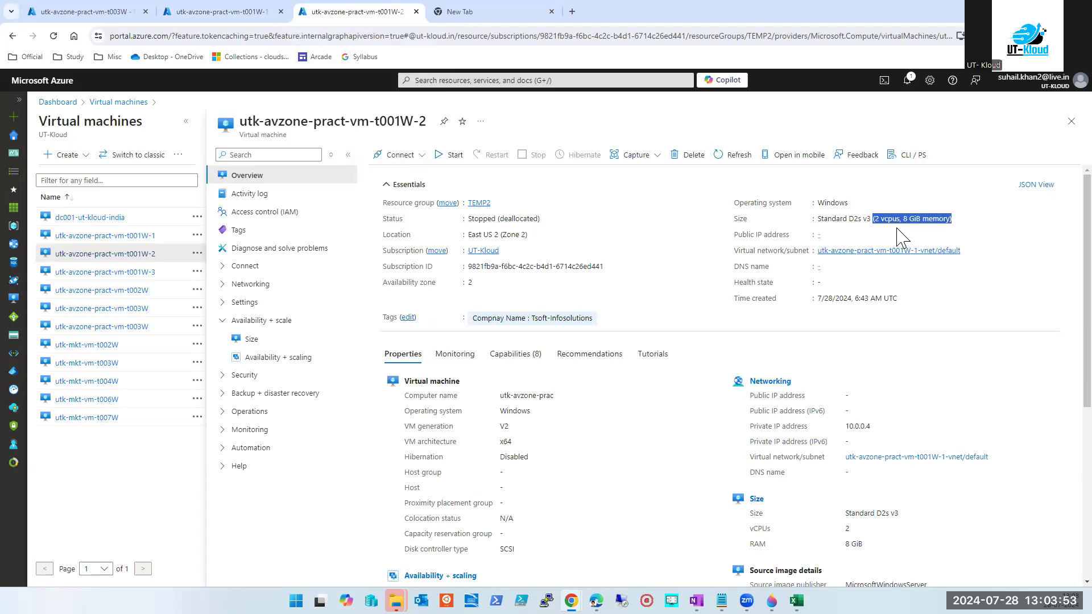
double_click(891, 219)
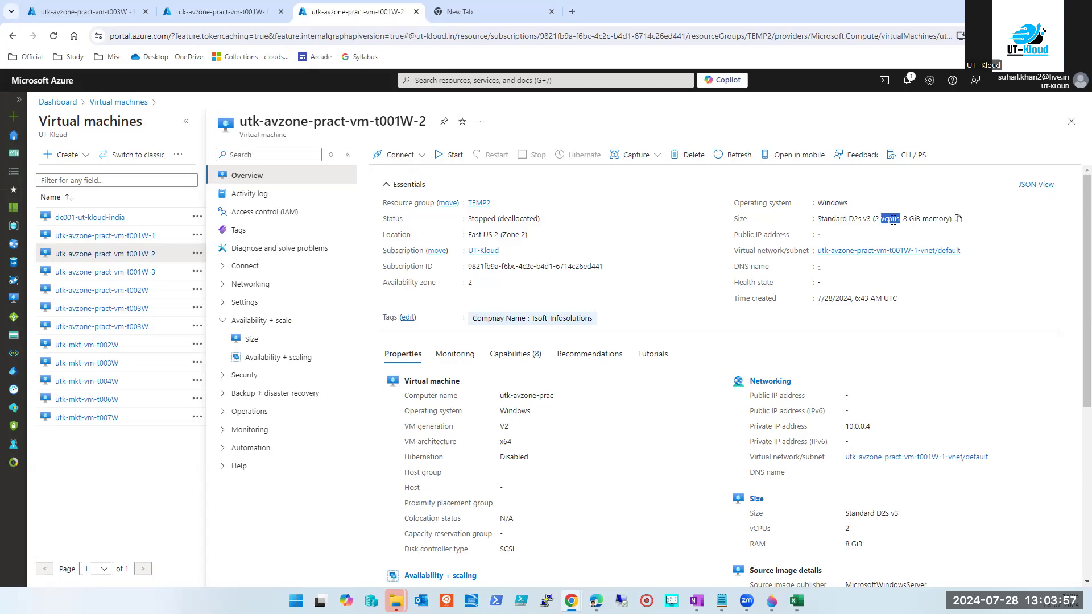
double_click(936, 219)
click(239, 13)
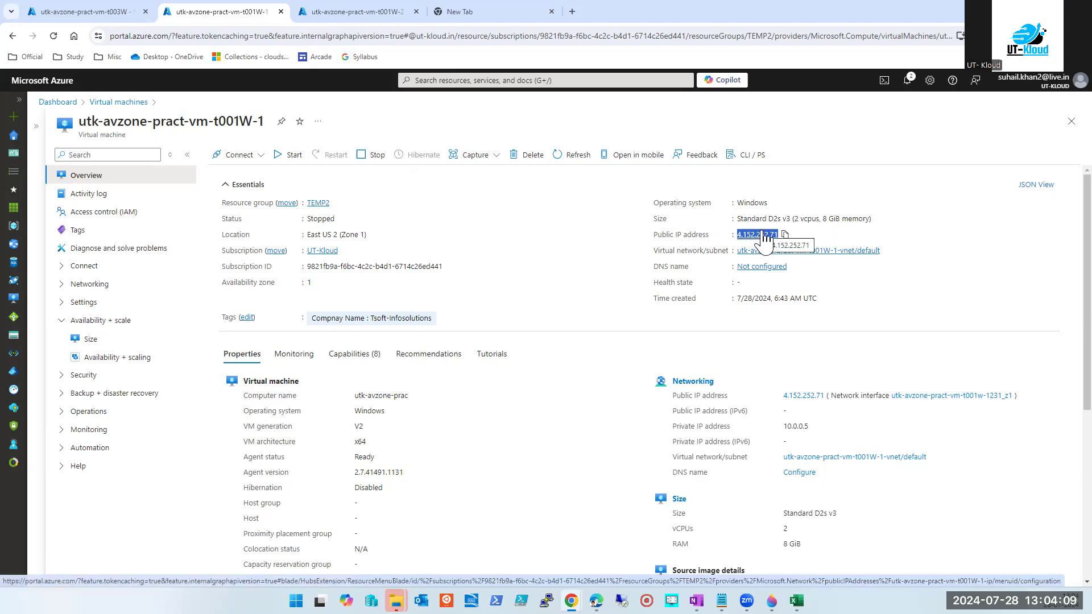
click(335, 13)
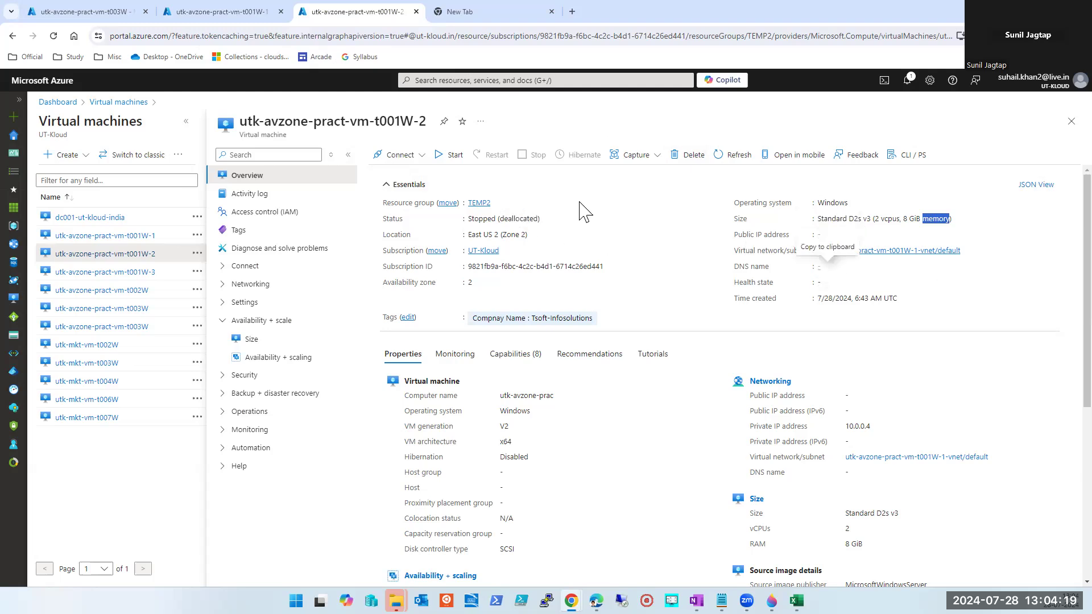
click(206, 12)
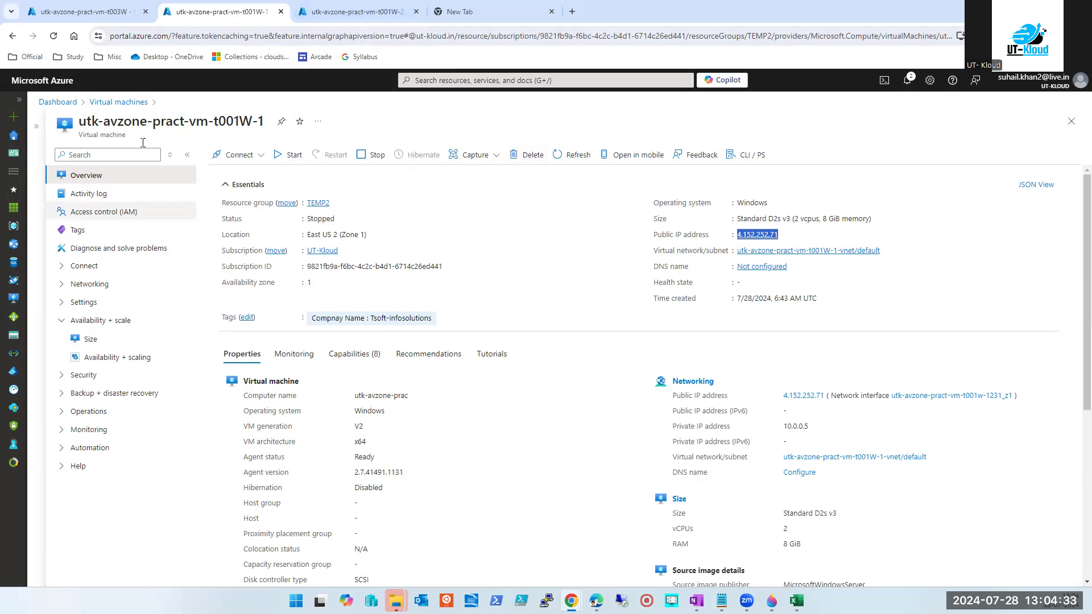
Open the t001W-3 virtual machine and go to its TEMP2 resource group.
click(463, 81)
click(434, 245)
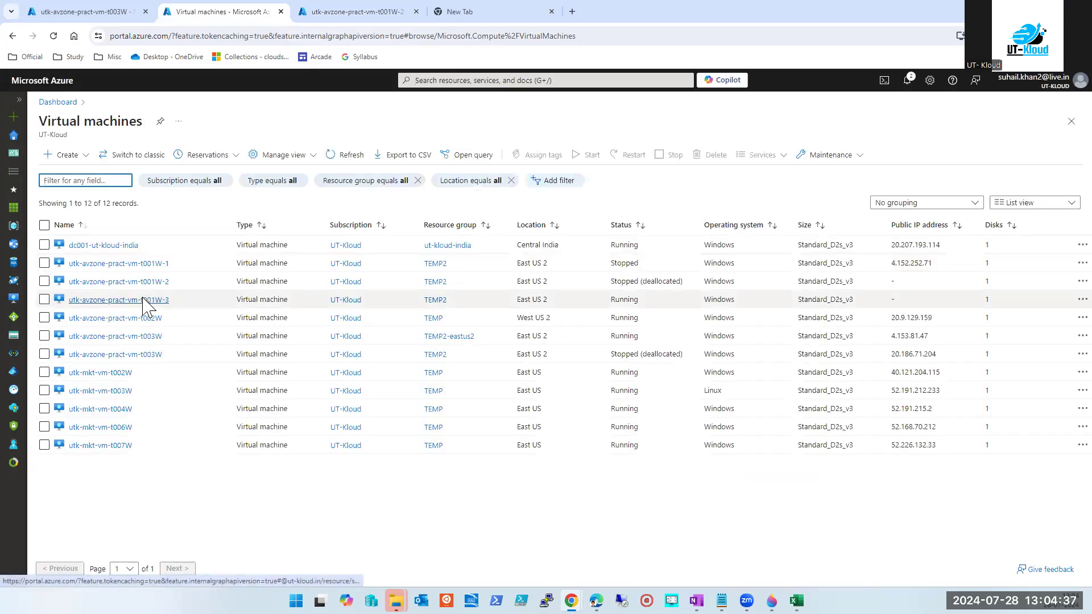
click(145, 300)
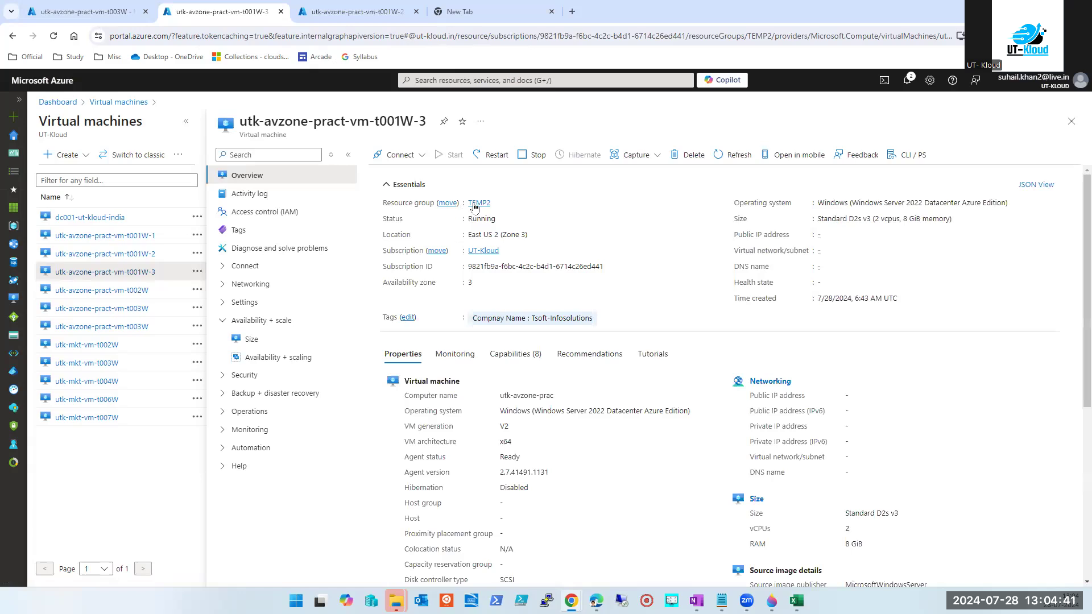
click(474, 205)
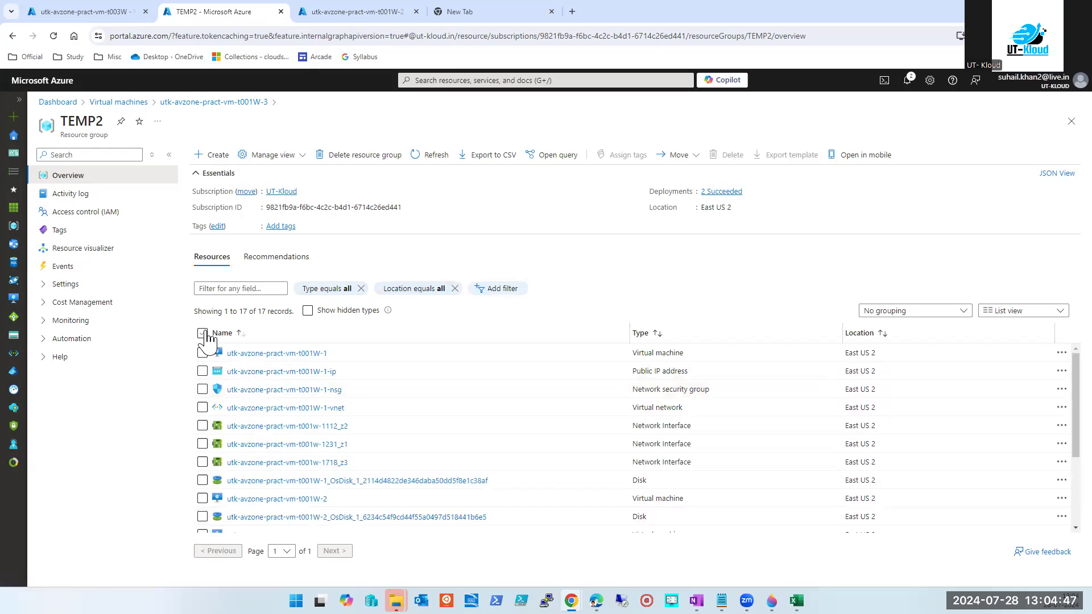
Select all 17 resources, start deleting resource group TEMP2, then cancel the deletion.
click(203, 333)
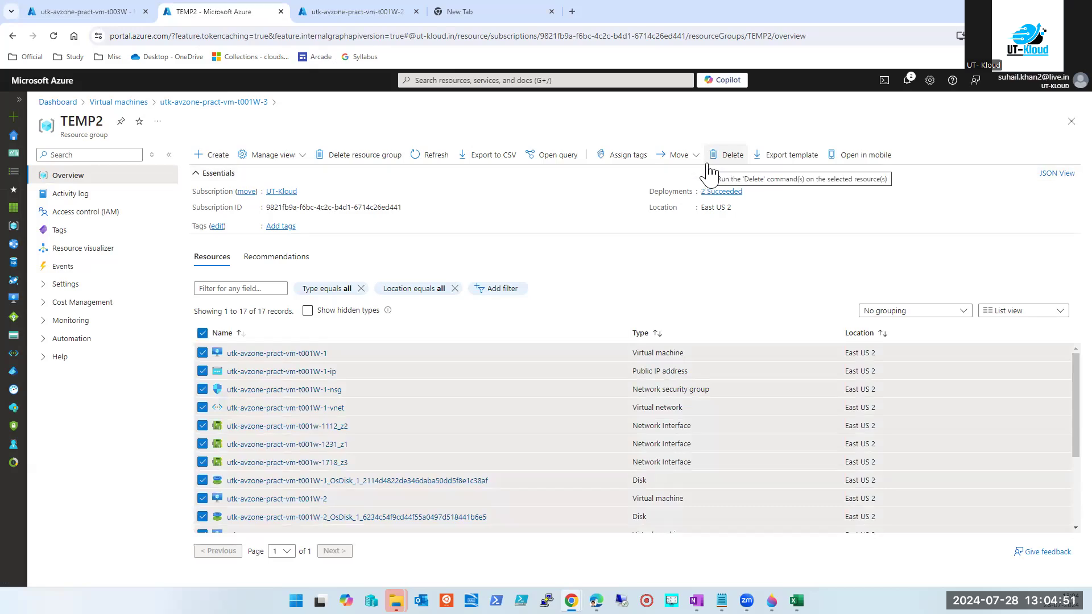
double_click(87, 127)
click(350, 155)
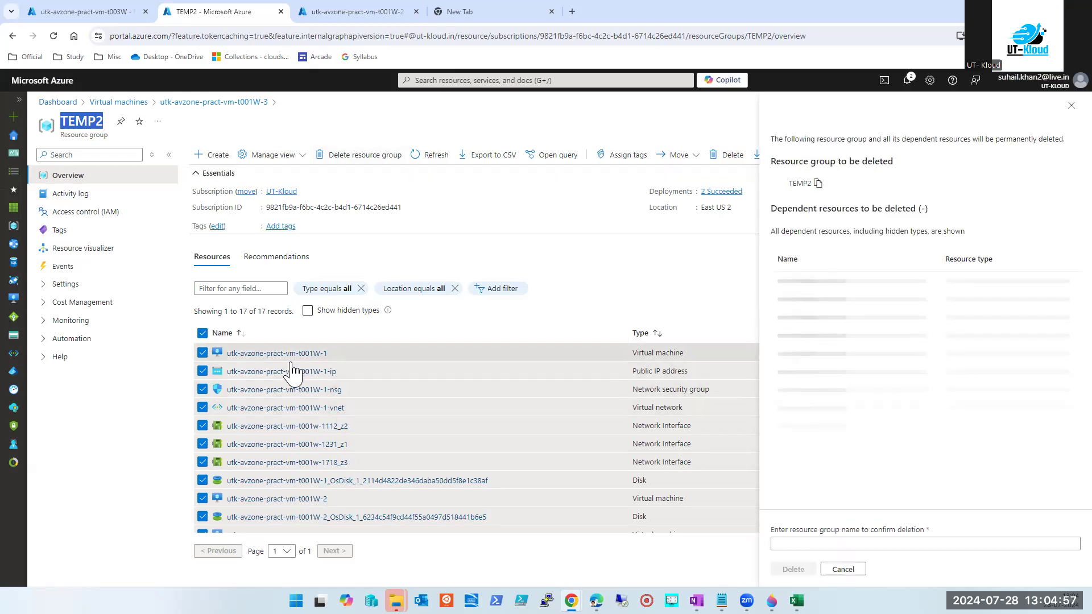
click(817, 184)
click(810, 544)
scroll(829, 447, down, 3)
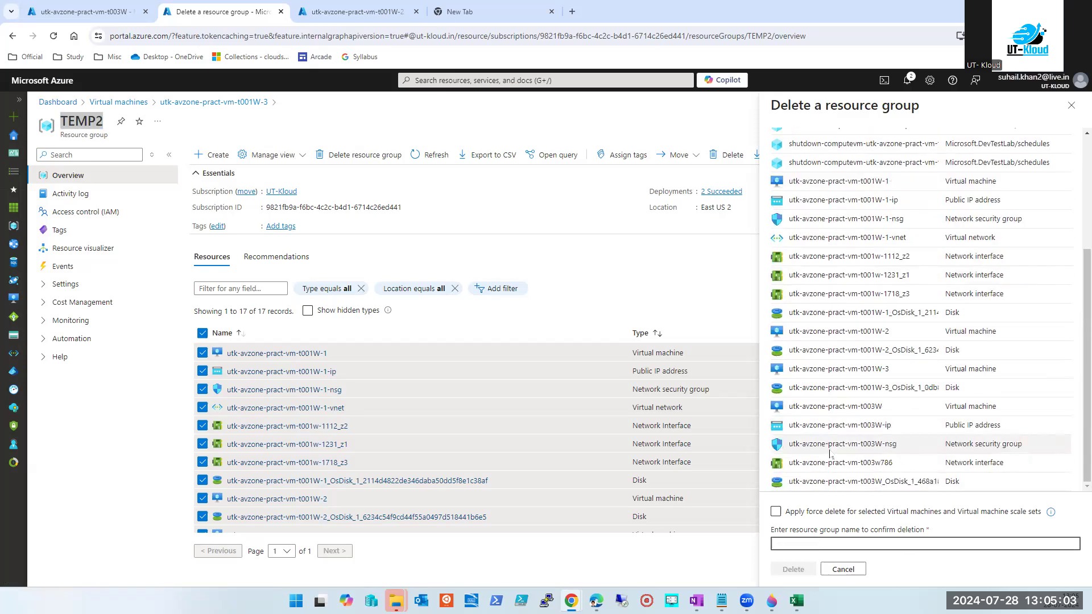
click(844, 571)
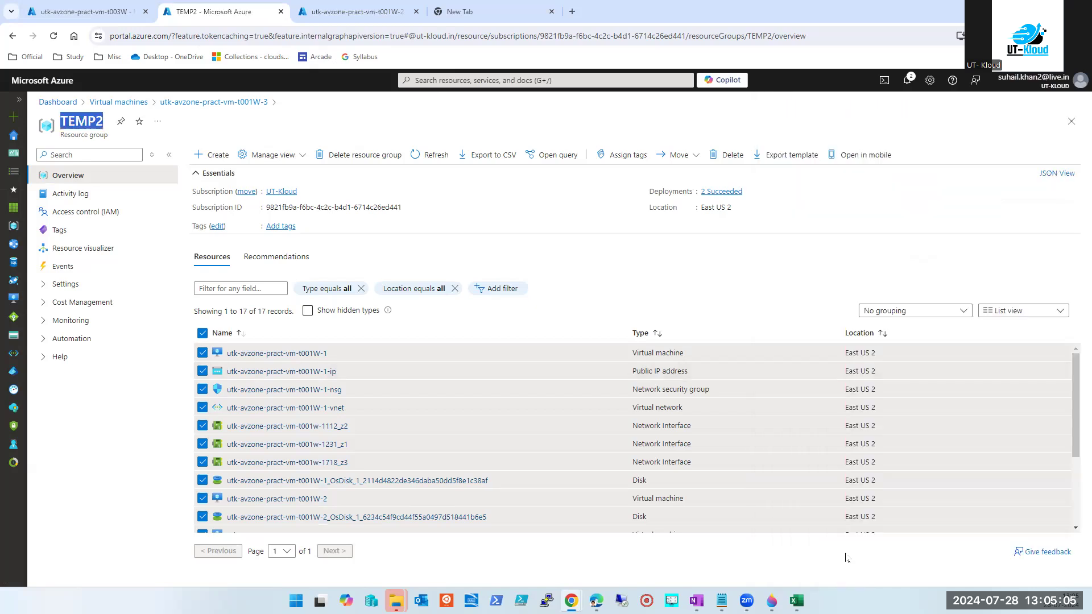
Filter TEMP2 by the t001W-3 VM name and select the VM and its OS disk.
click(1071, 122)
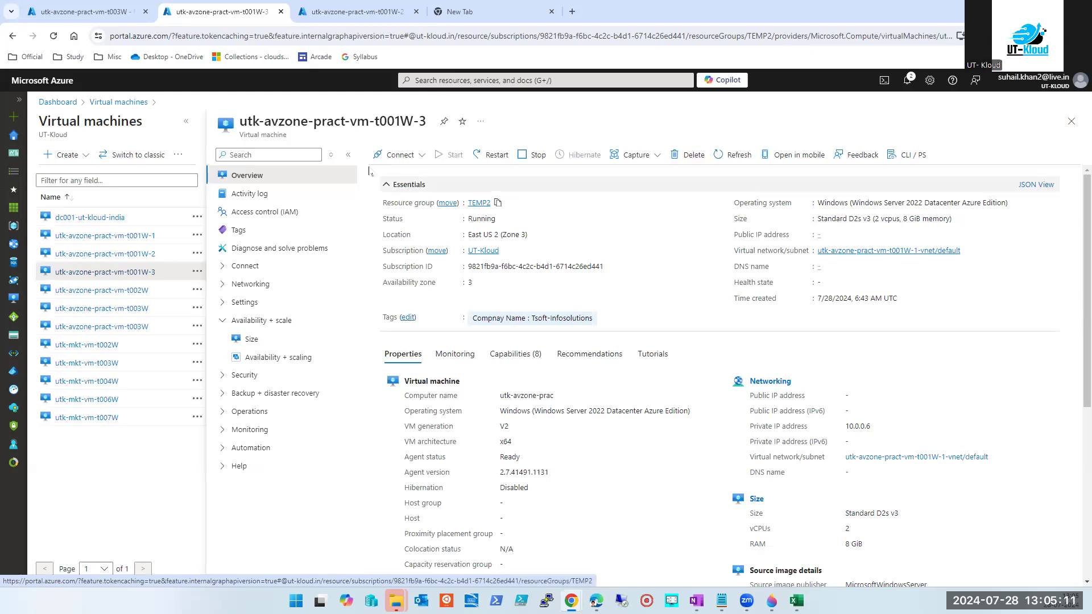
triple_click(357, 123)
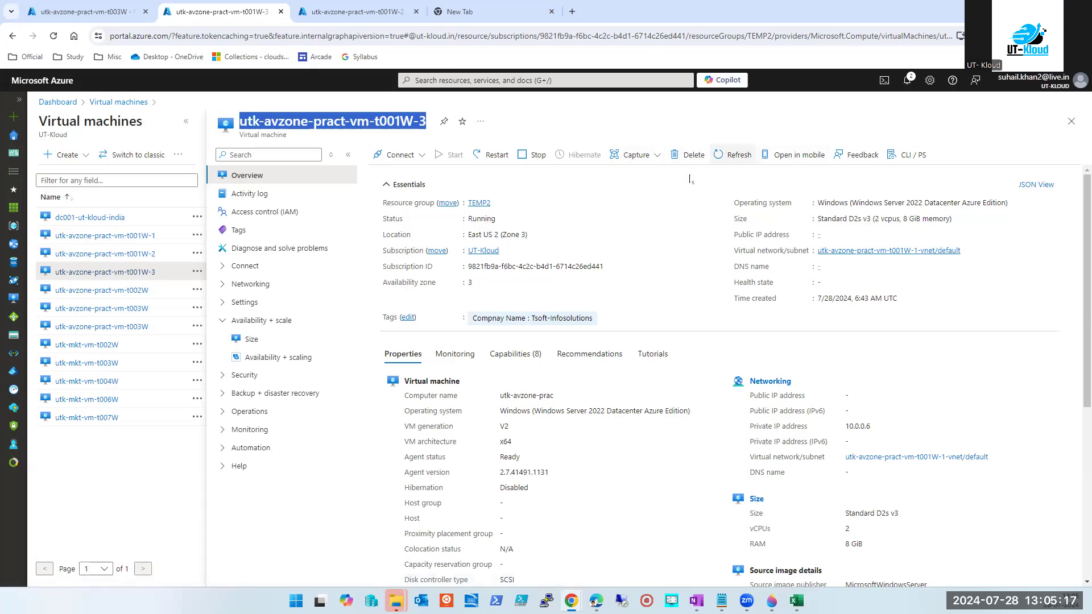
click(478, 204)
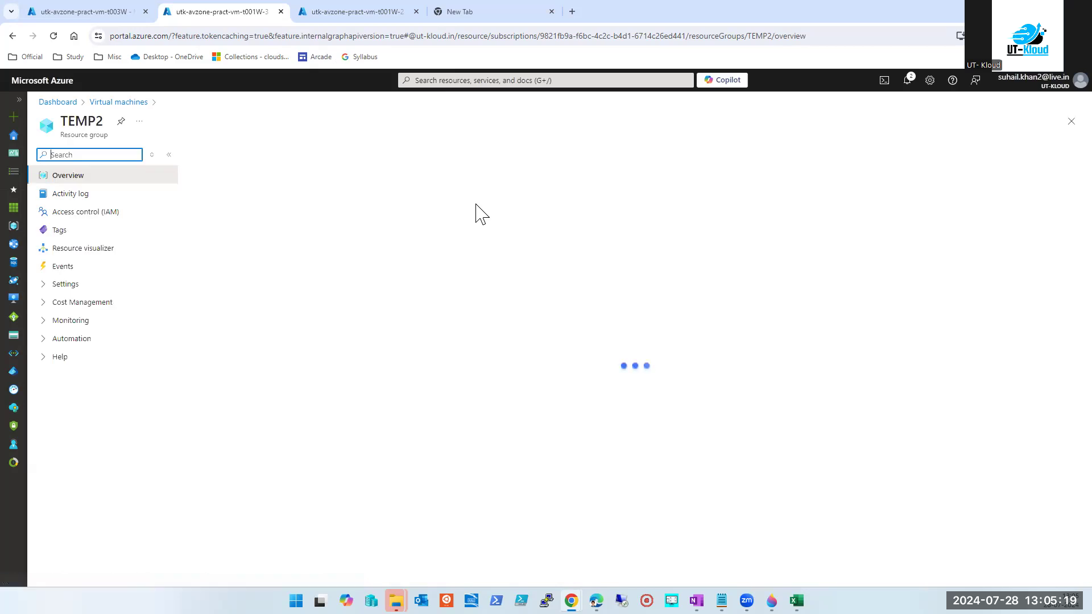
click(237, 289)
key(ctrl+v)
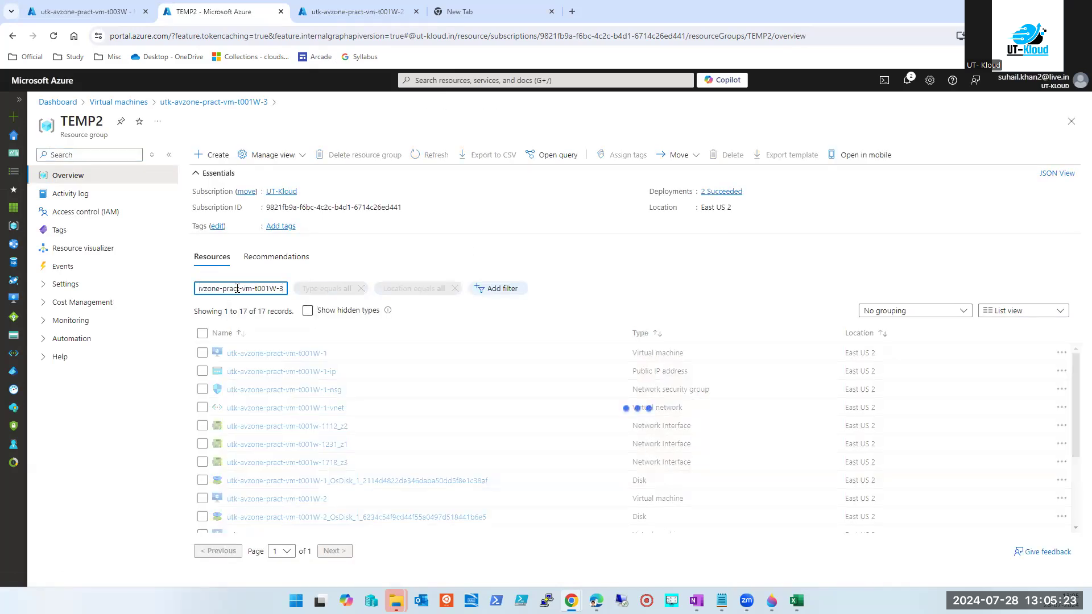
key(BackSpace)
key(BackSpace)
key(BackSpace)
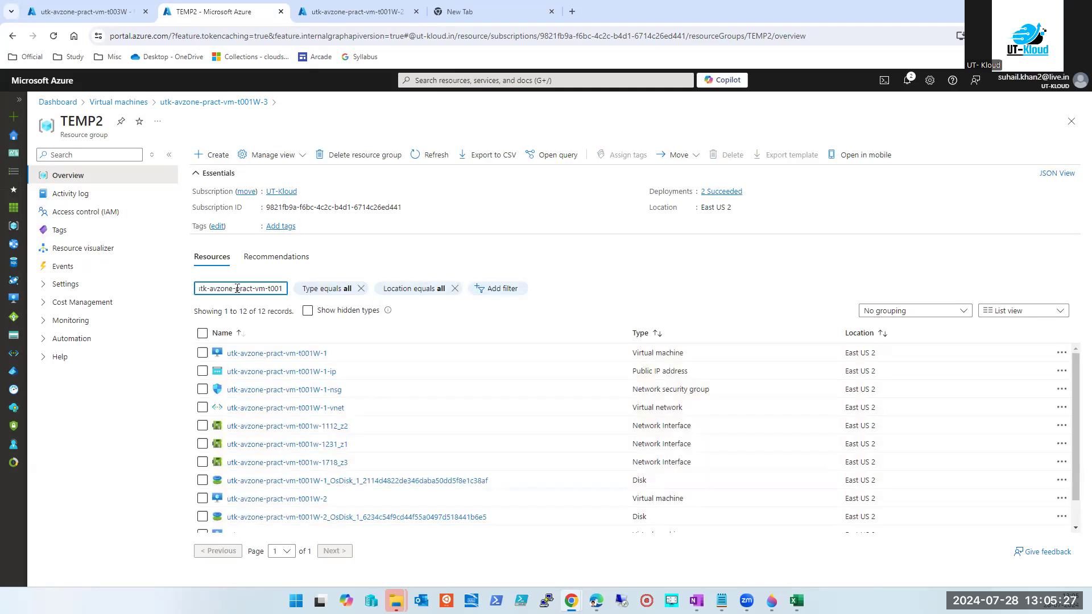
key(ctrl+a)
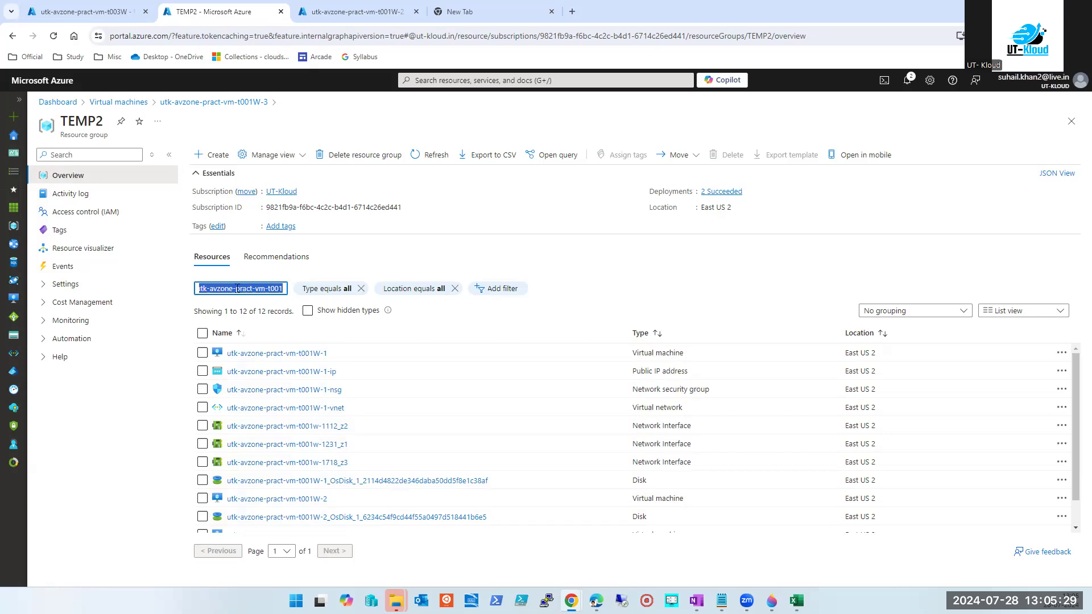
key(ctrl+v)
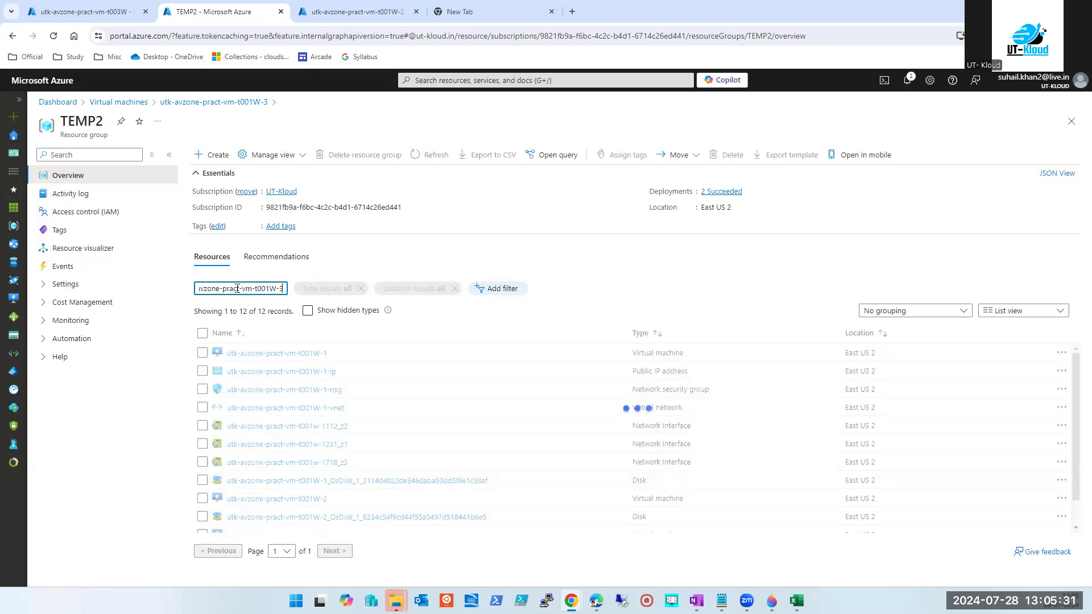
click(202, 352)
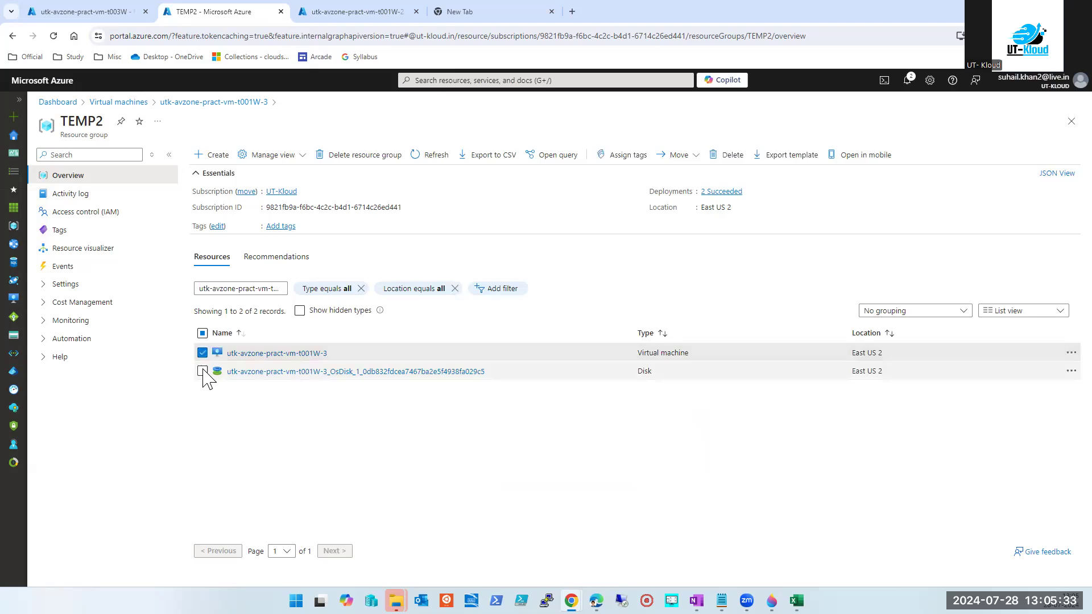
click(203, 371)
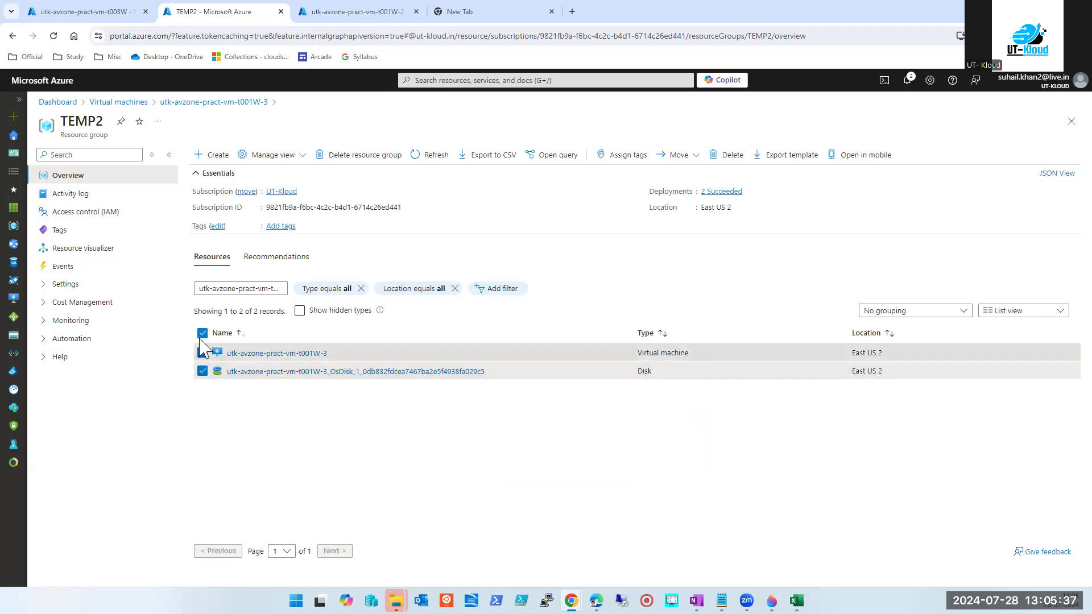
Widen the filter to utk-avzone-pract-vm-t001W and select the t001W-1 virtual network.
click(269, 289)
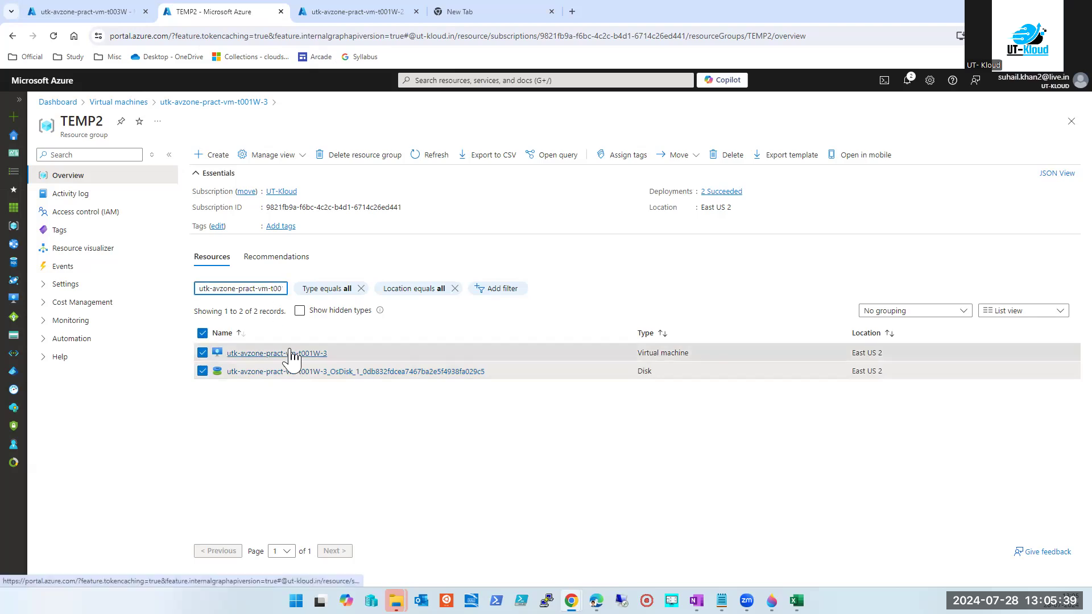
key(End)
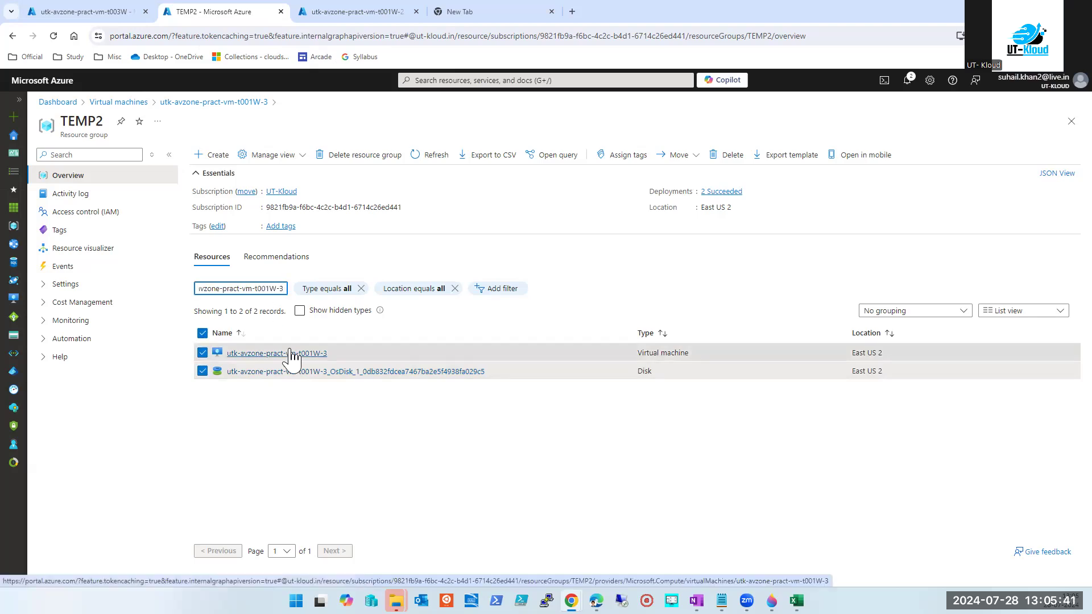
key(BackSpace)
key(BackSpace)
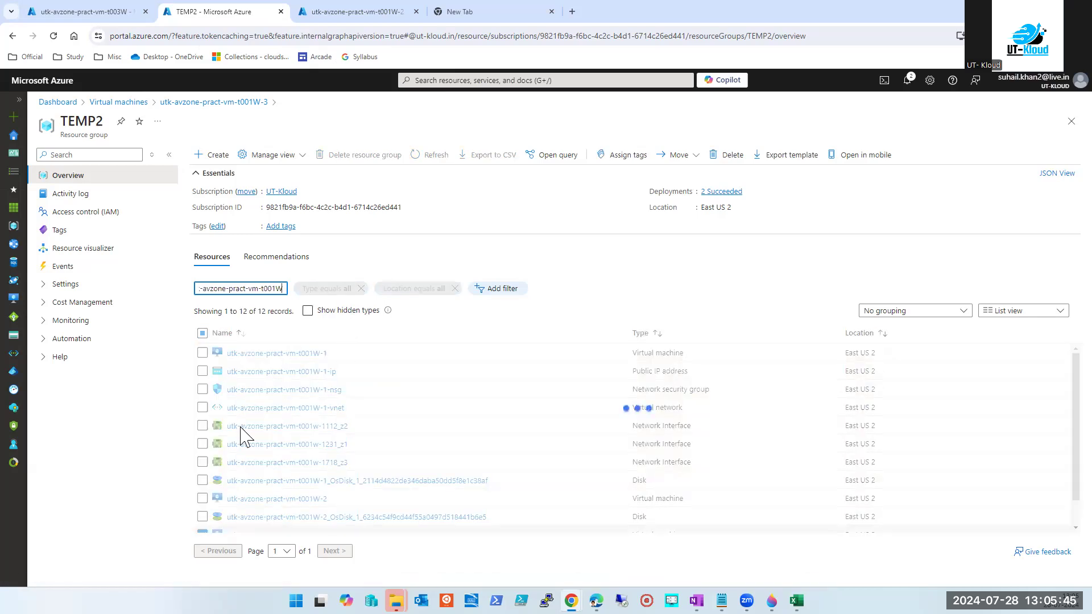
click(202, 408)
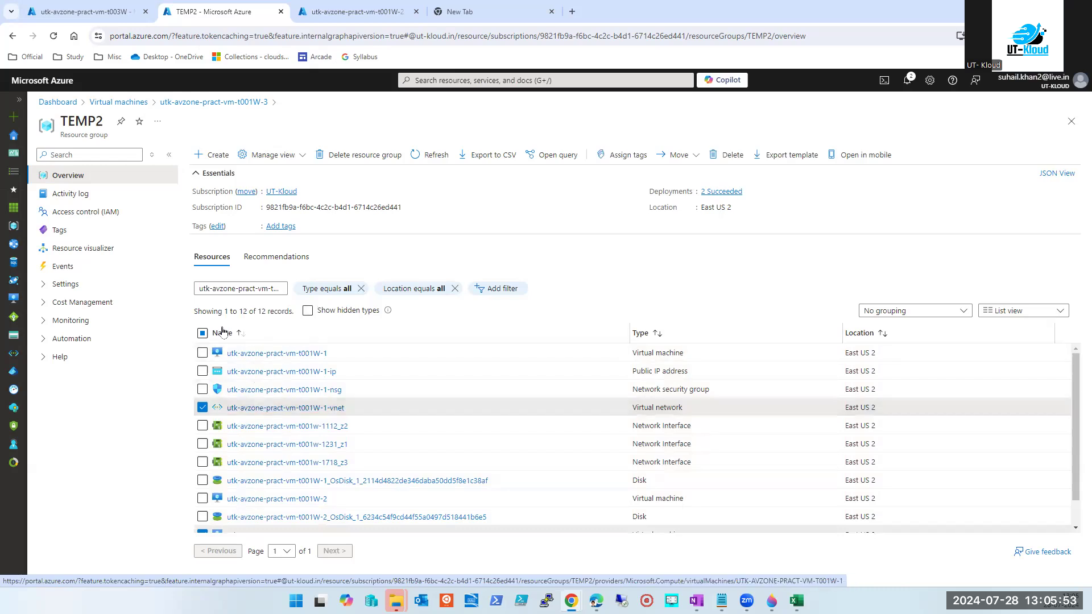
Force-delete t001W-3 with its network interface, check progress, then return to t001W-2.
click(1071, 122)
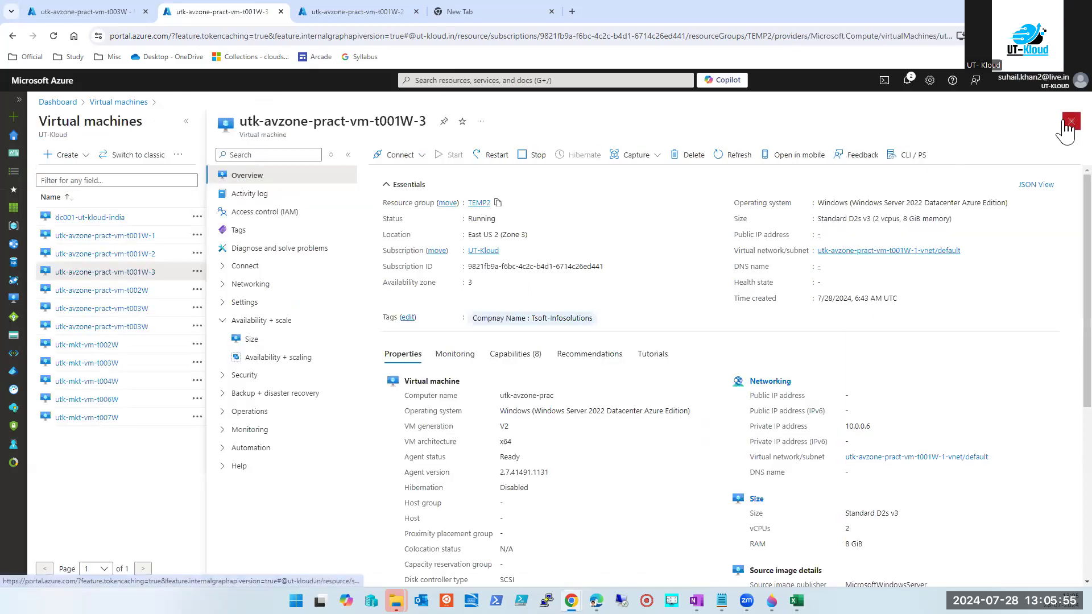
click(685, 159)
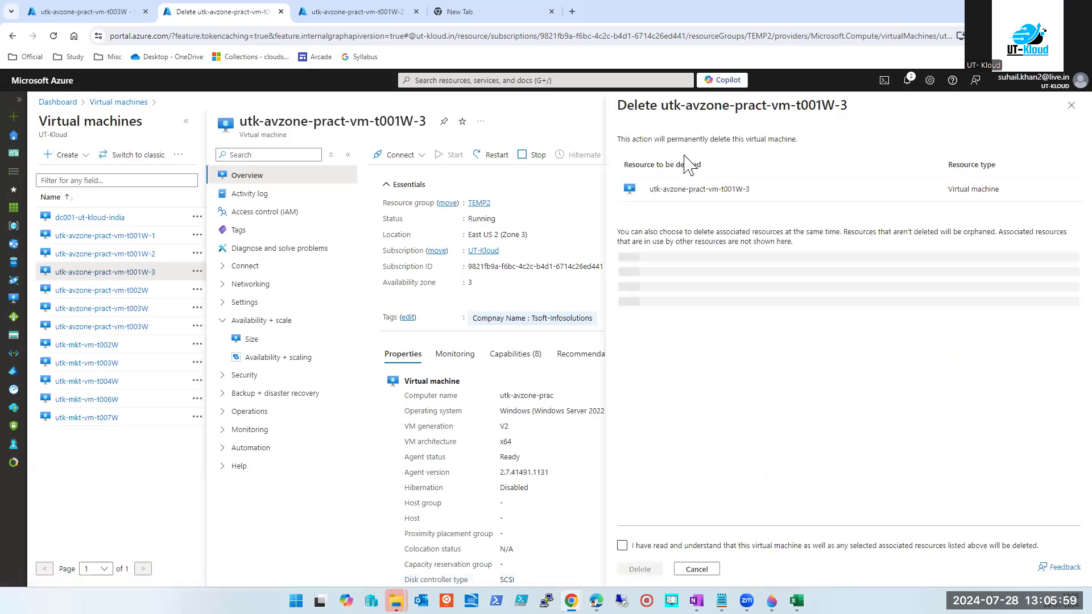
click(622, 232)
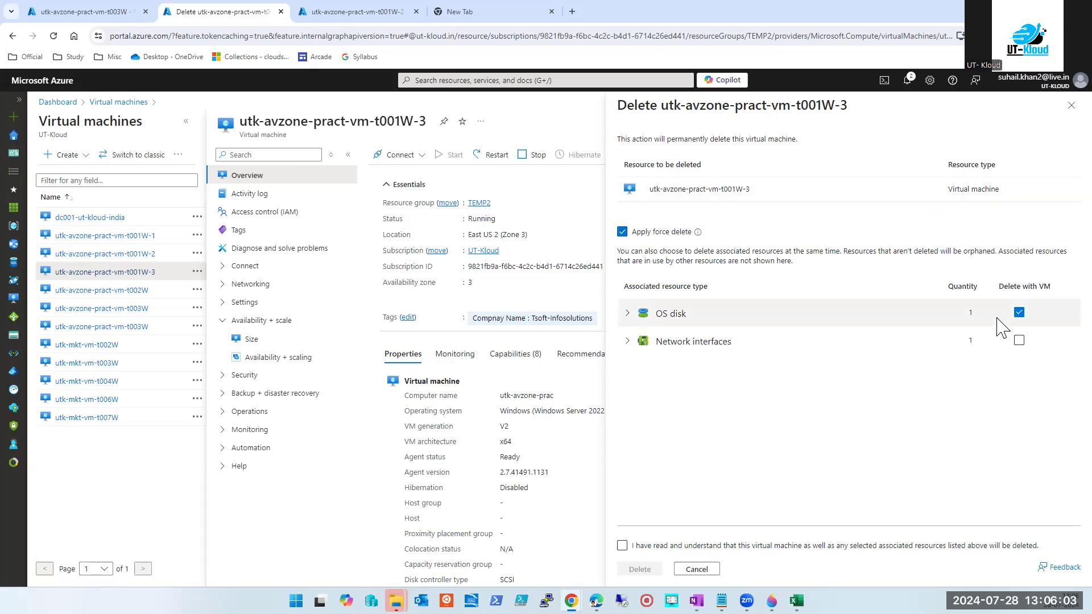
click(1019, 341)
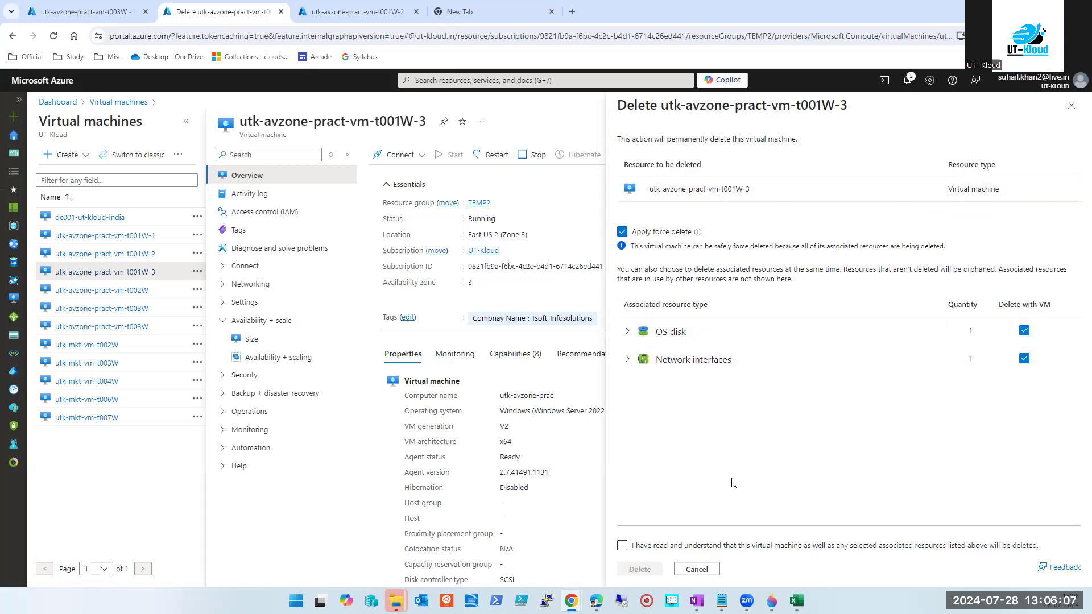
click(622, 545)
click(635, 570)
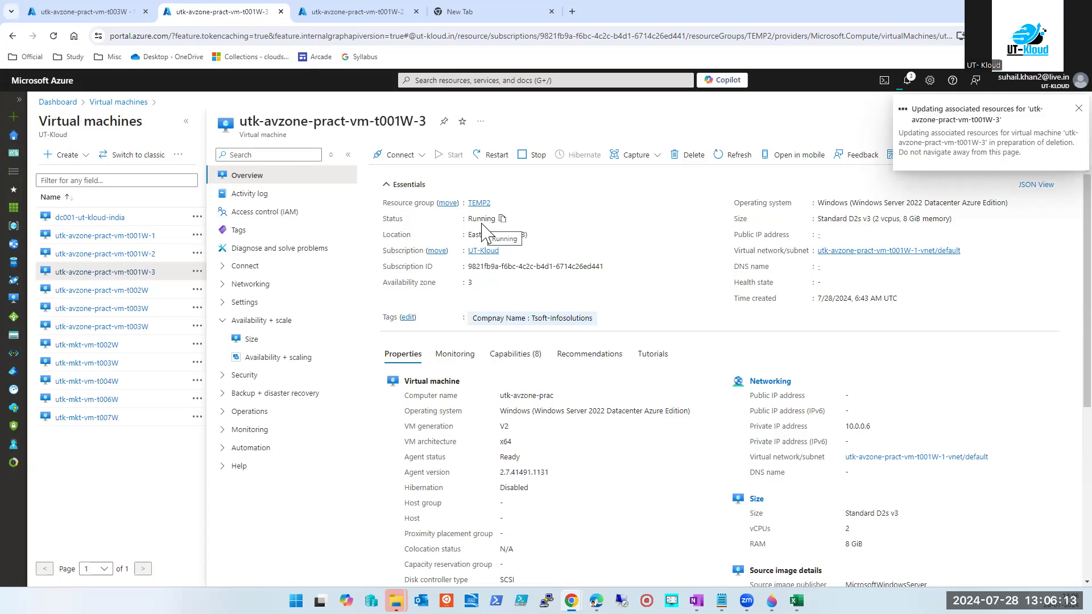
click(908, 81)
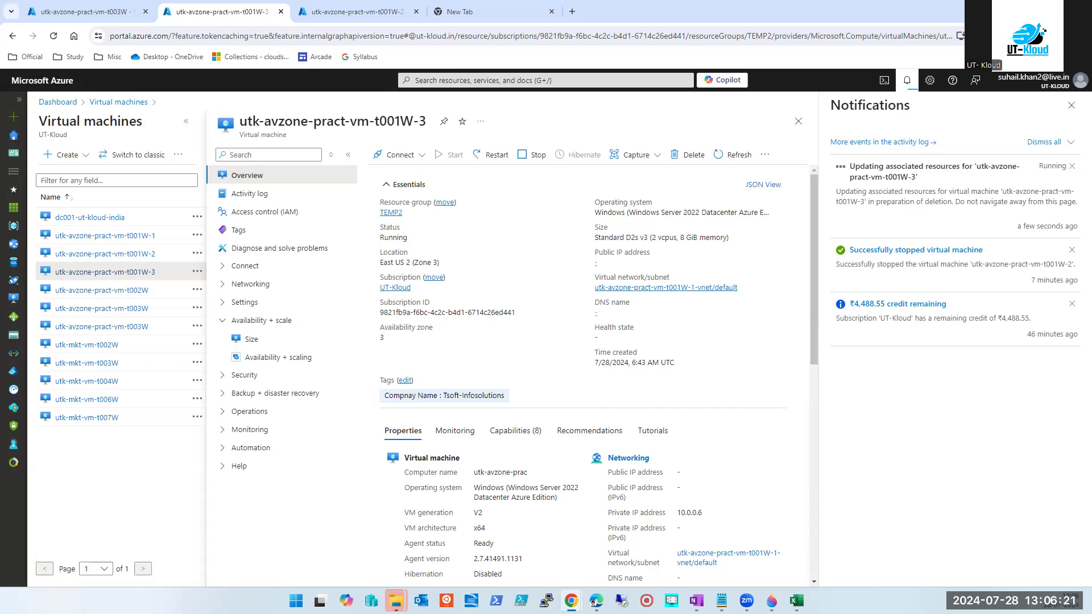
click(359, 12)
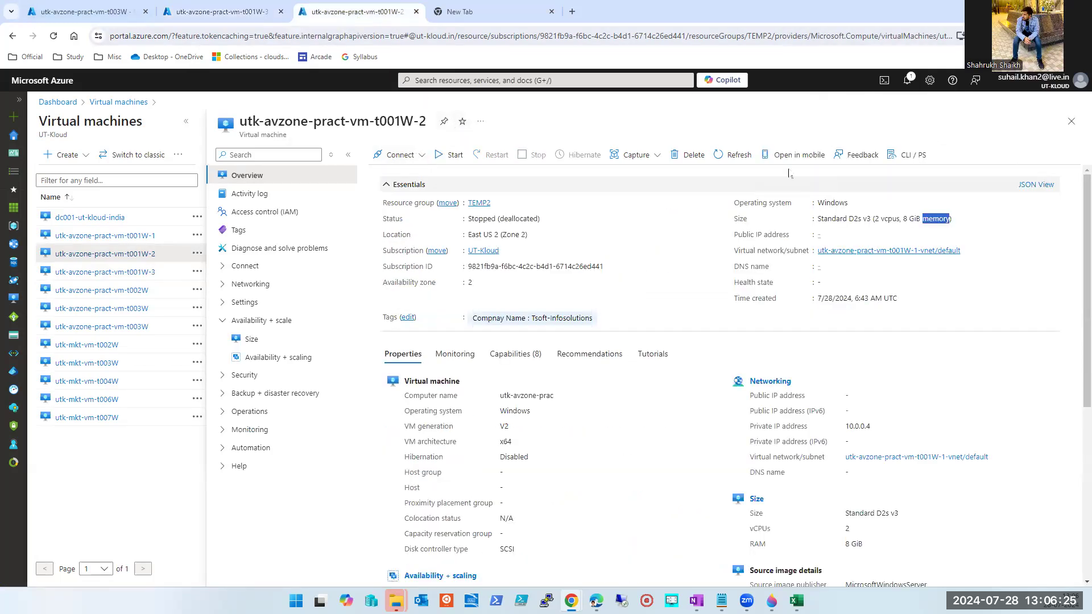
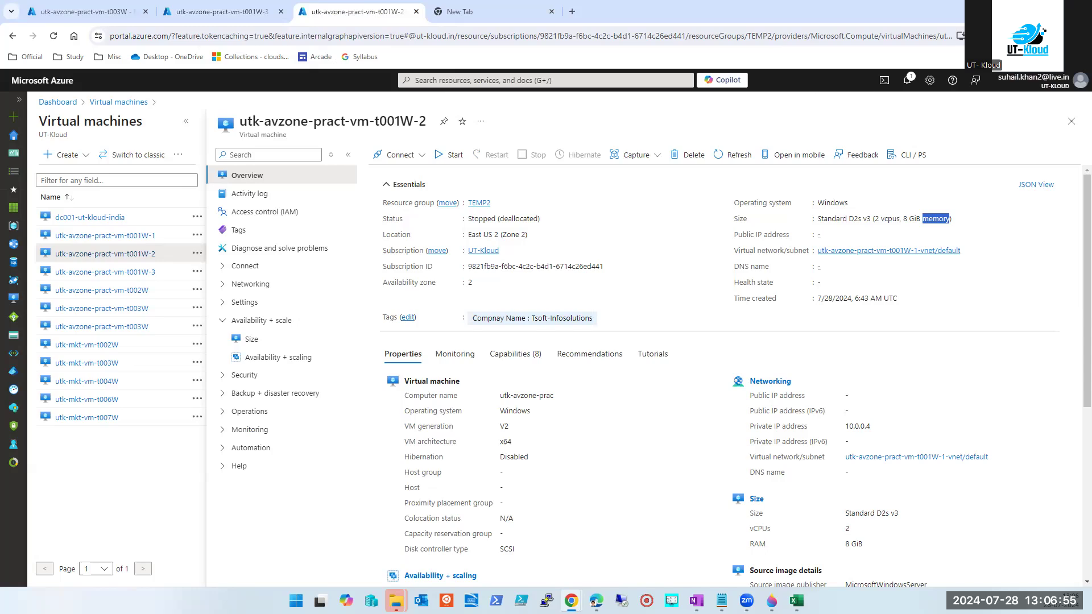
Close the t001W-2 VM details and the Virtual machines list, leaving the private Dashboard.
click(1071, 121)
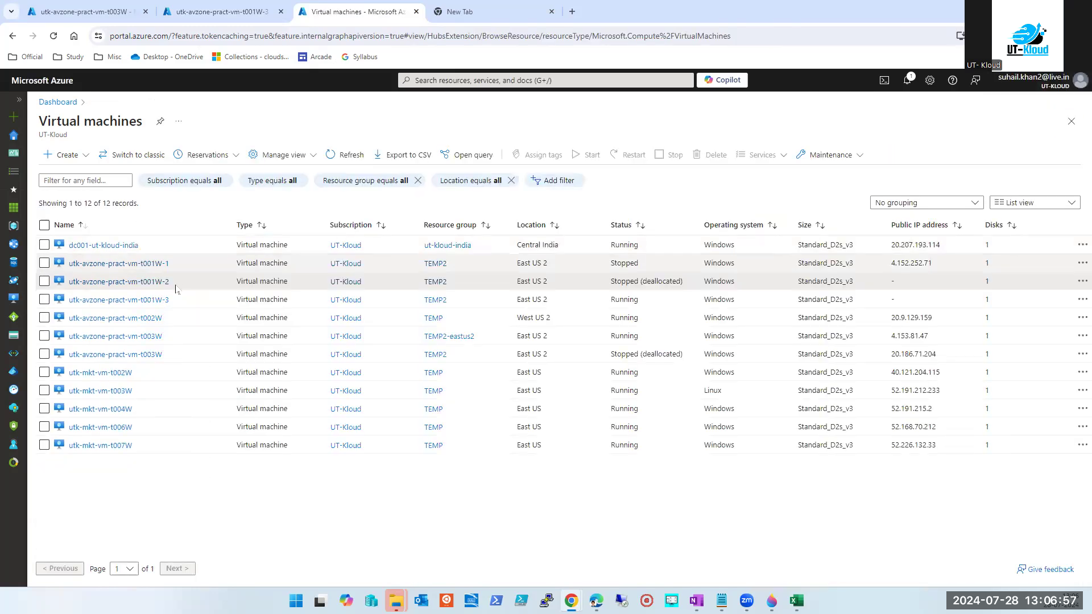
click(44, 225)
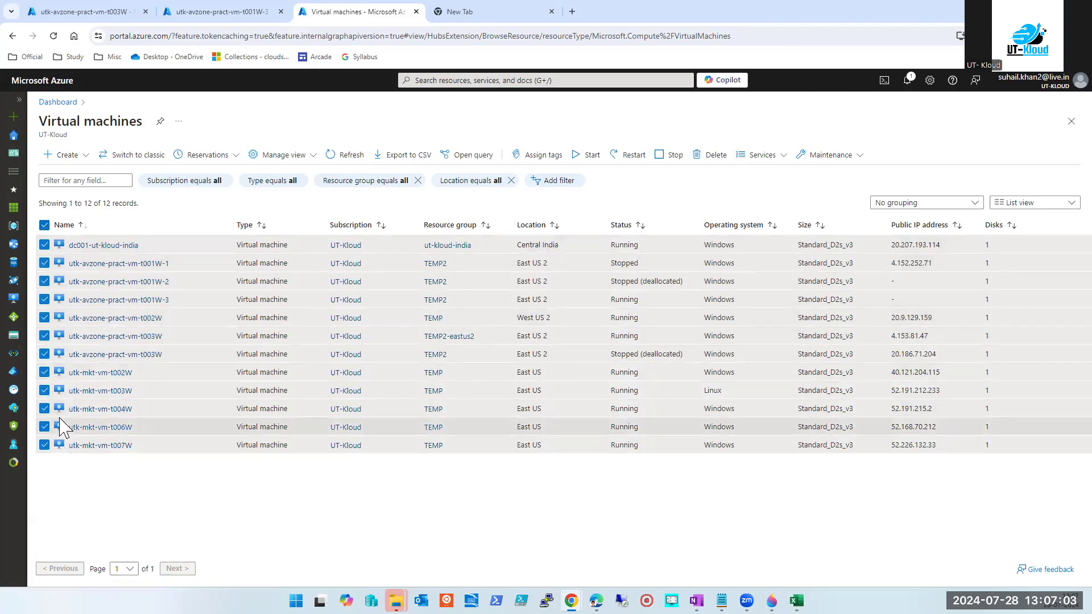
click(1071, 121)
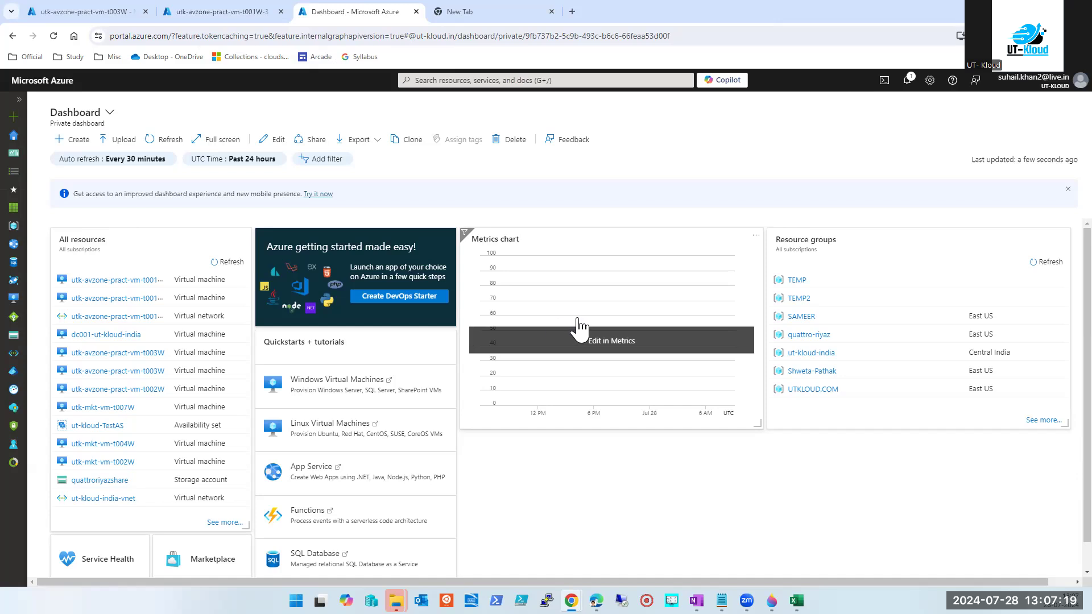
click(512, 80)
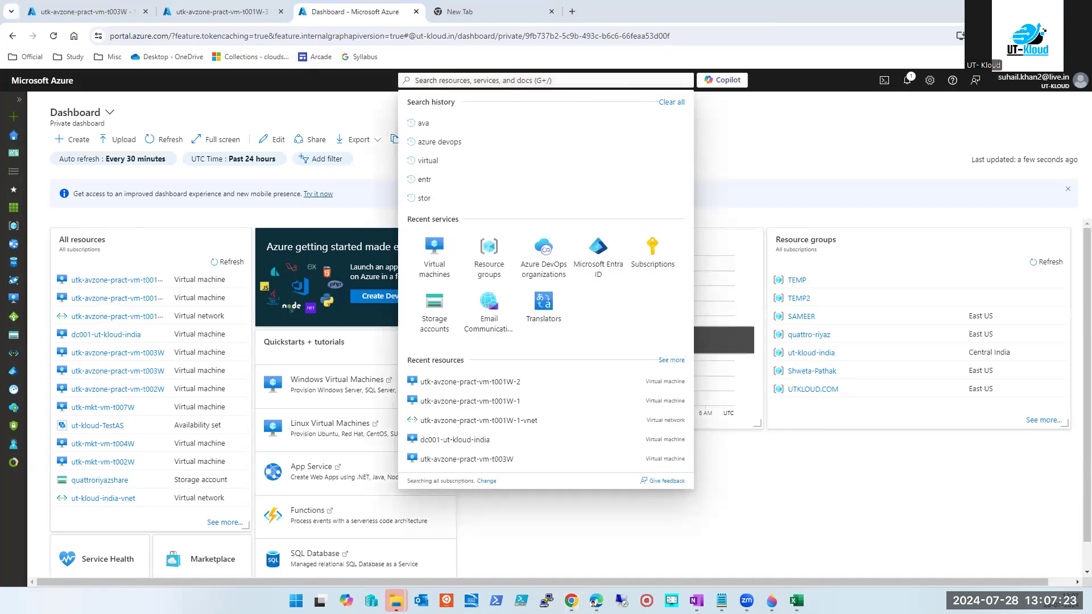
key(alt+Tab)
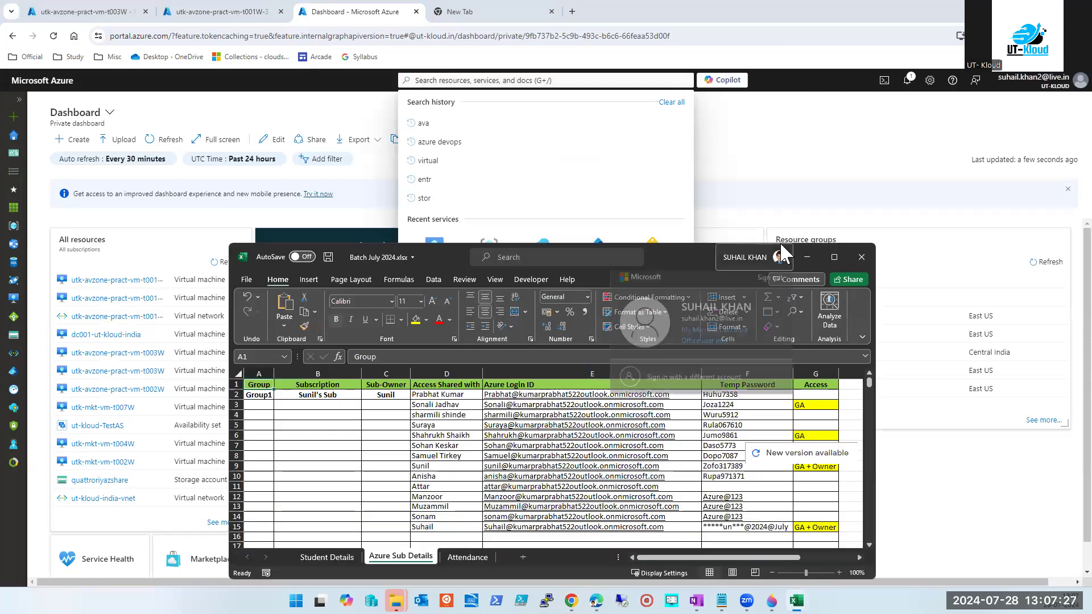
Maximize Batch July 2024.xlsx and review rows 4 and 3 of the Azure Sub Details sheet.
click(824, 252)
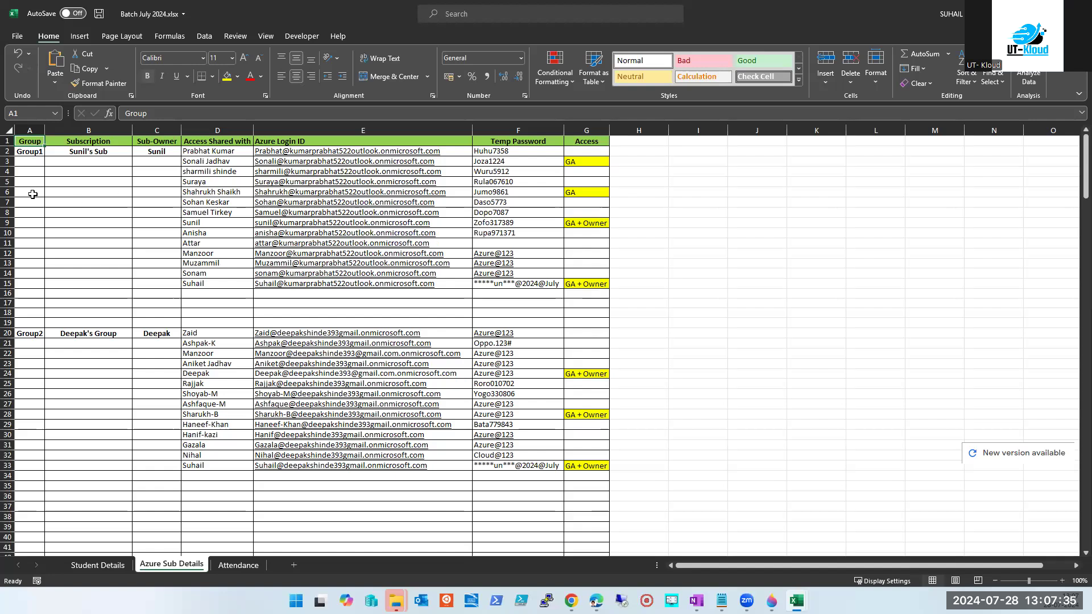
click(7, 171)
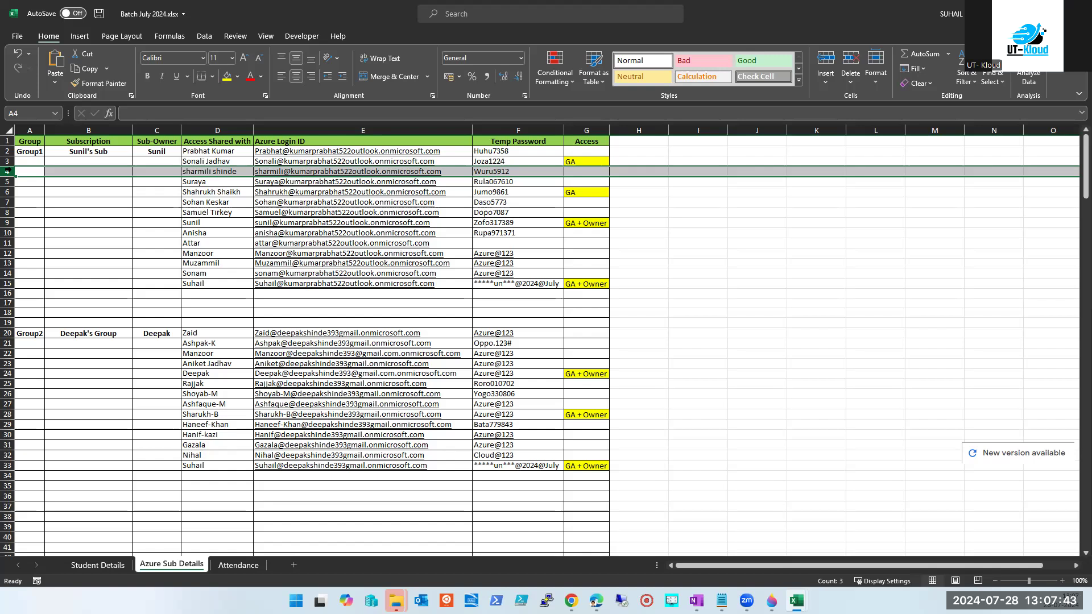
click(7, 161)
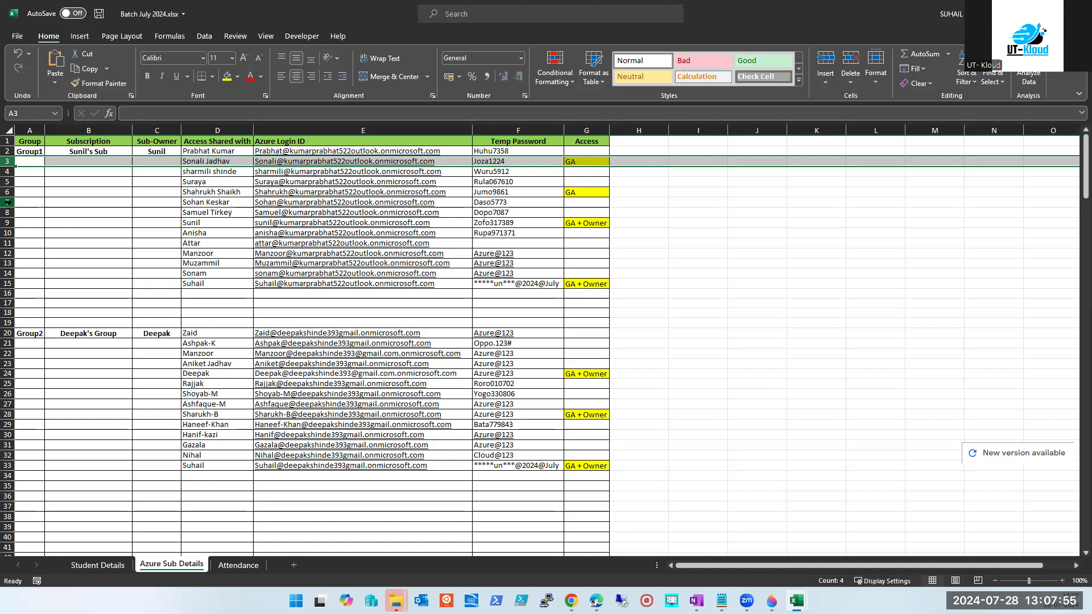
key(alt+Tab)
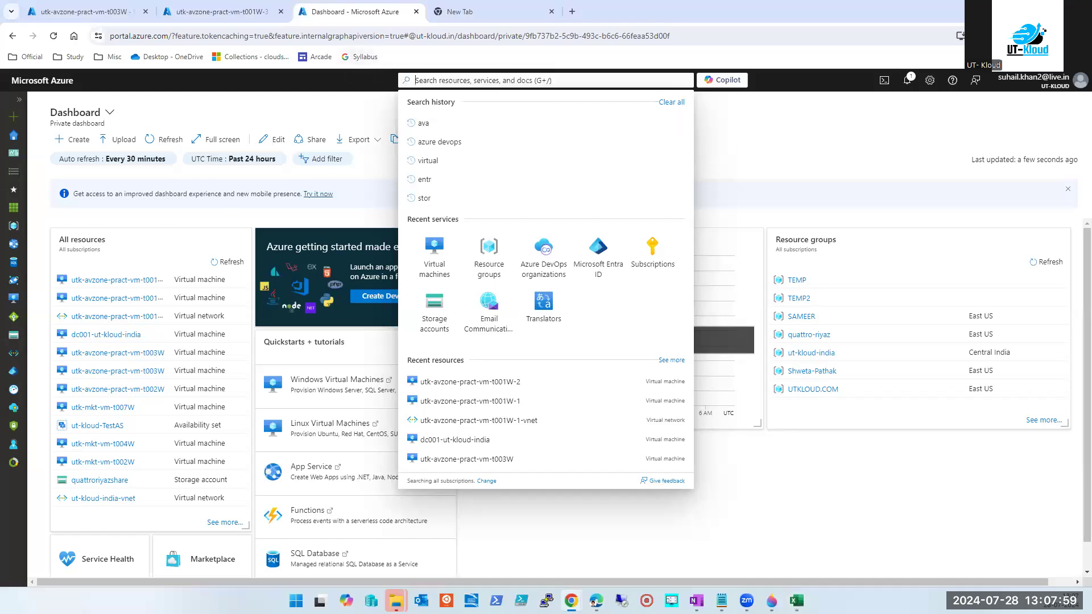
Open a new incognito window at portal.azure.com.
click(1082, 35)
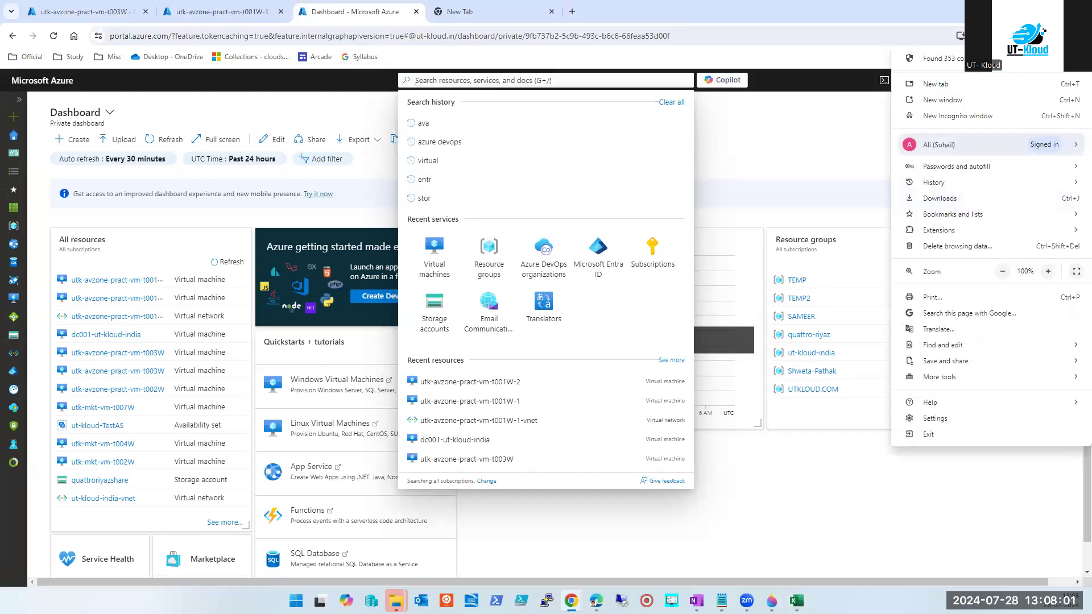
click(967, 116)
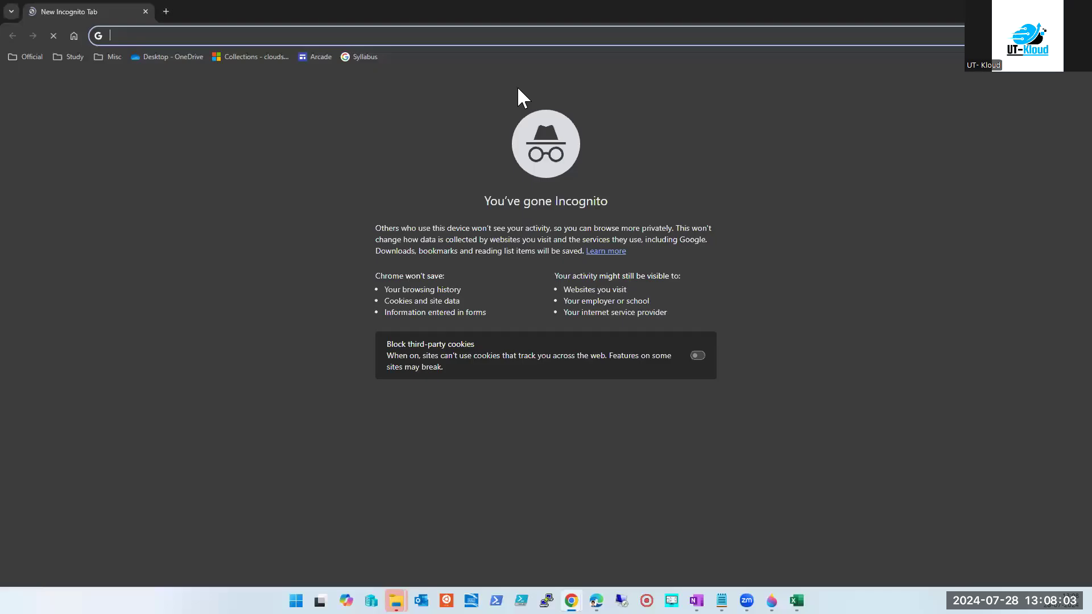
text(portal.azure.com)
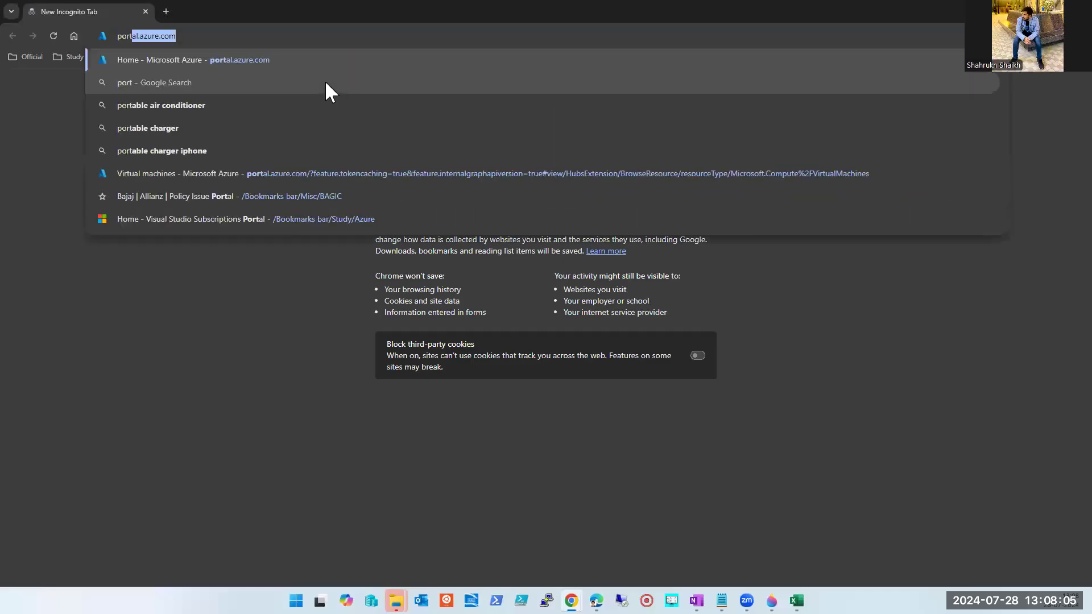
key(Return)
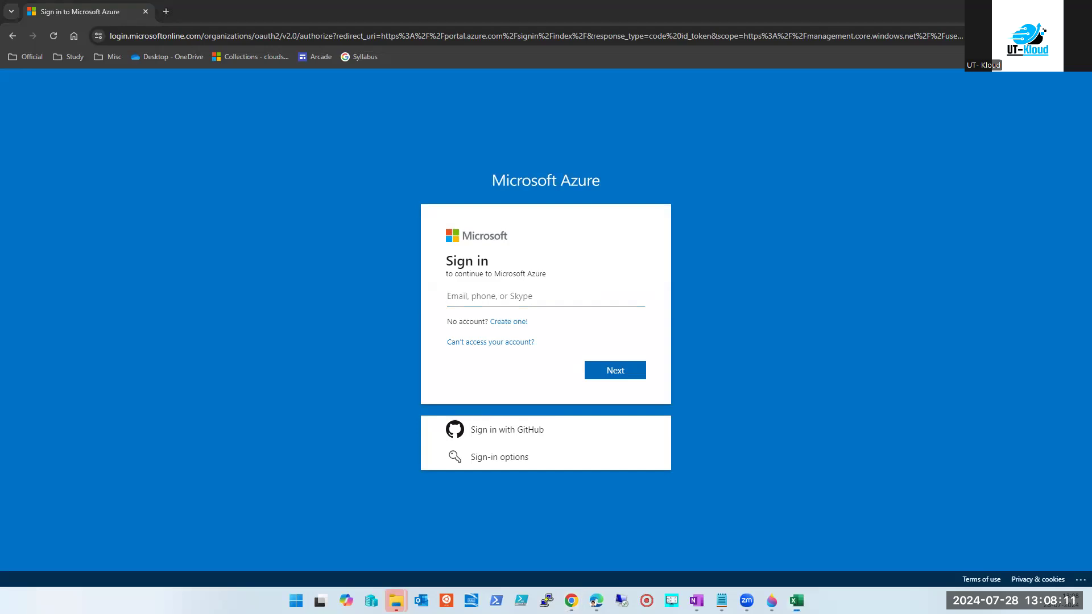
Copy the login ID from cell E15 of the workbook into the Azure sign-in e-mail field.
key(alt+Tab)
click(212, 283)
key(Right)
click(126, 114)
click(1023, 11)
click(511, 298)
key(ctrl+v)
click(610, 373)
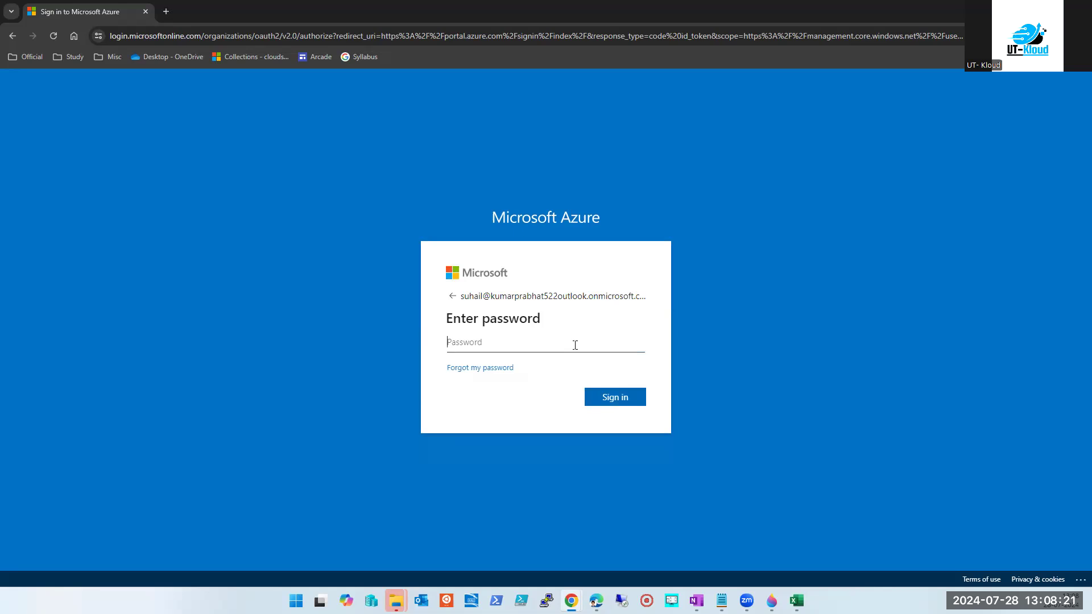
Enter the account password, sign in, and choose to stay signed in.
click(575, 345)
text(•••••••••)
key(ctrl+a)
text(•••••••••••••)
key(Return)
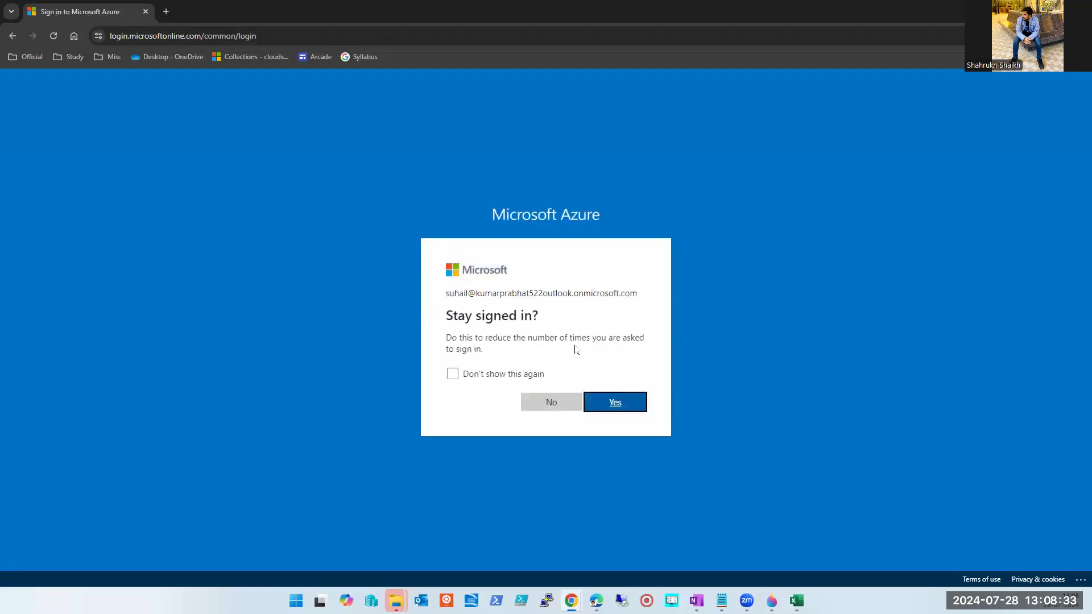
click(476, 376)
click(634, 404)
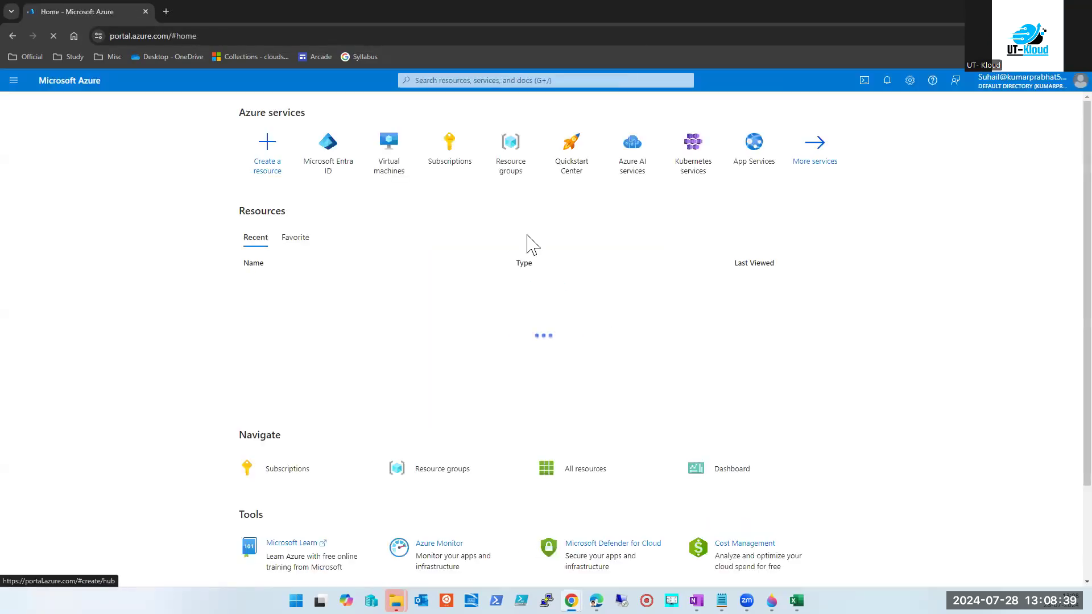
Open the Virtual machines list and view its create options.
click(483, 80)
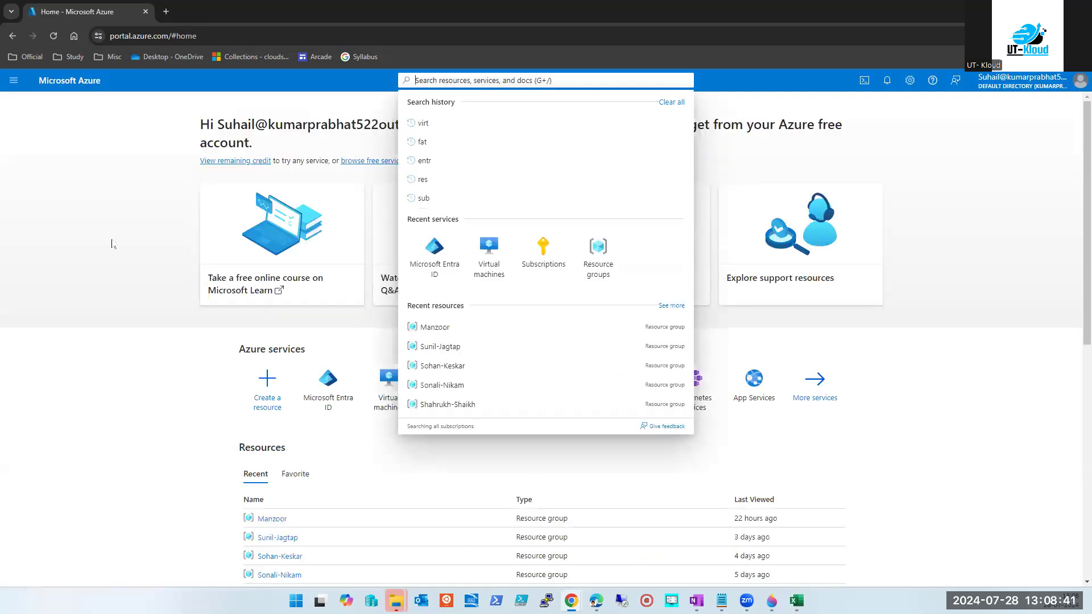
click(156, 276)
click(403, 389)
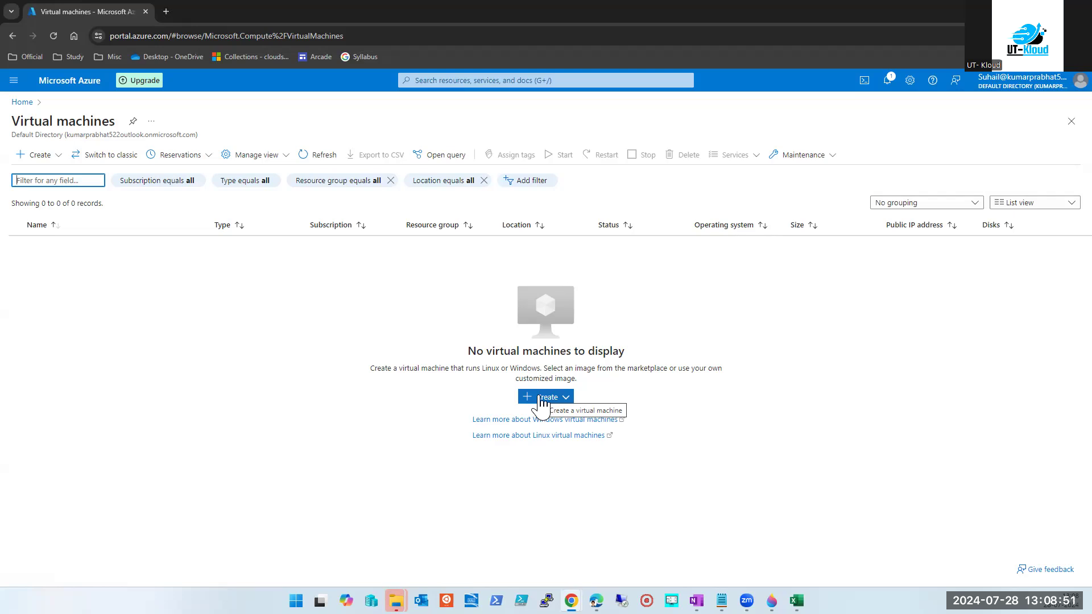
click(541, 398)
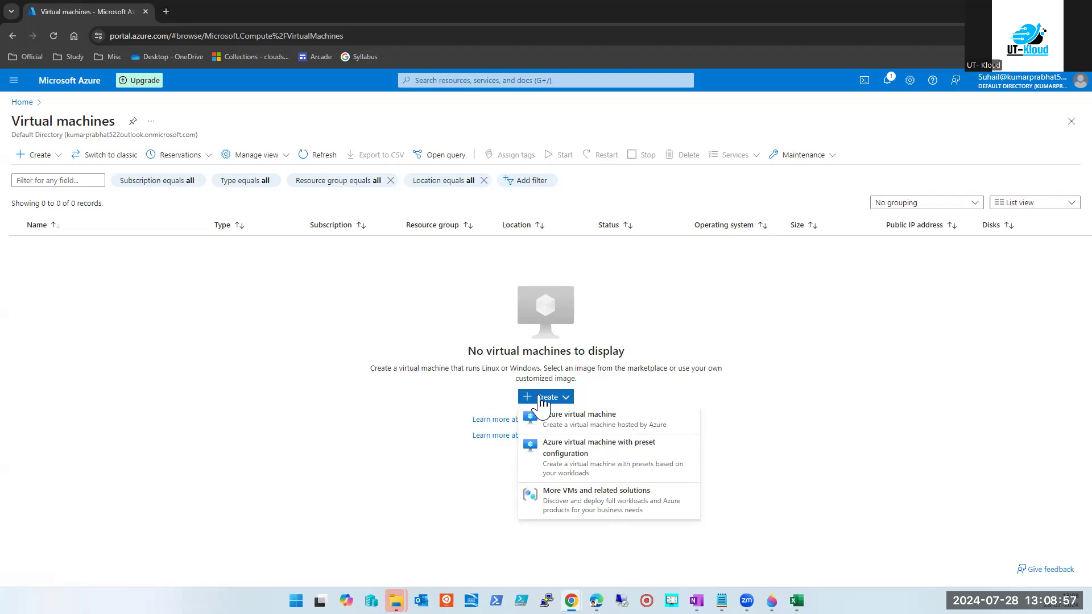
Reopen Virtual machines from search and start creating a new Azure virtual machine.
click(496, 80)
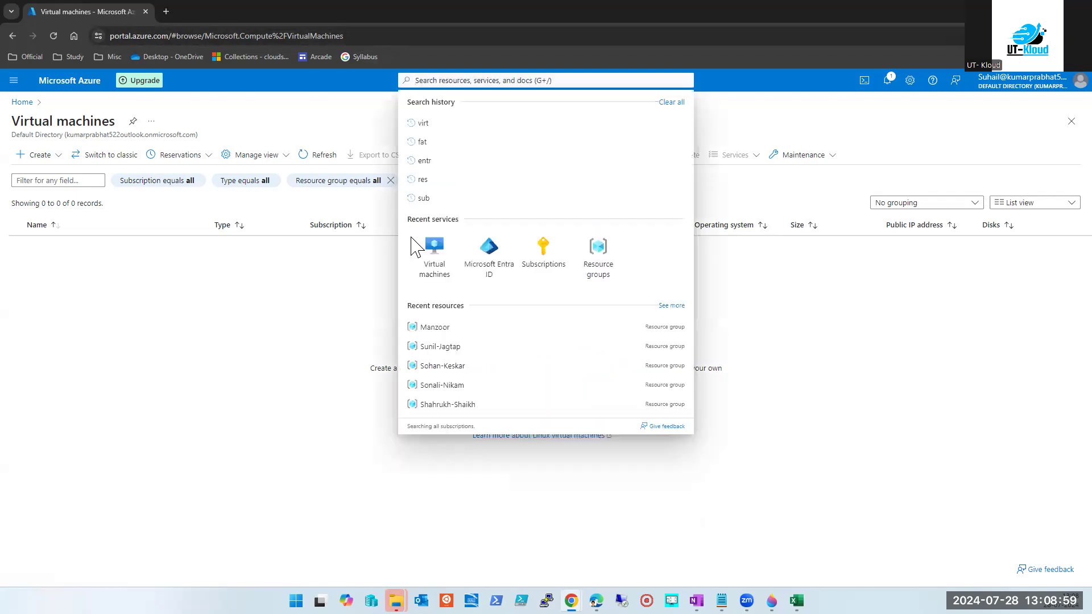
click(429, 260)
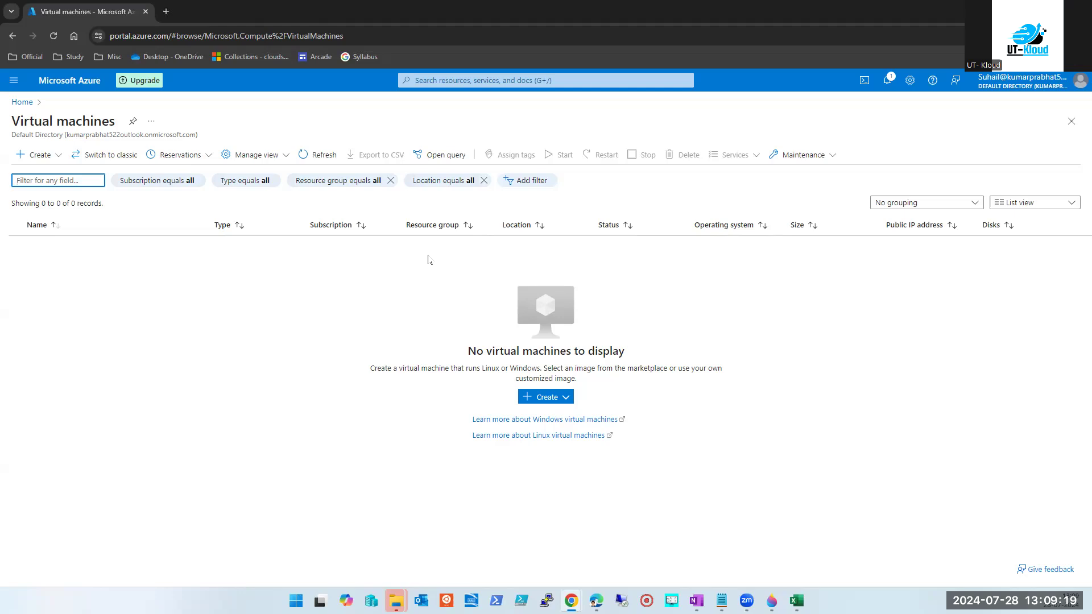
click(543, 397)
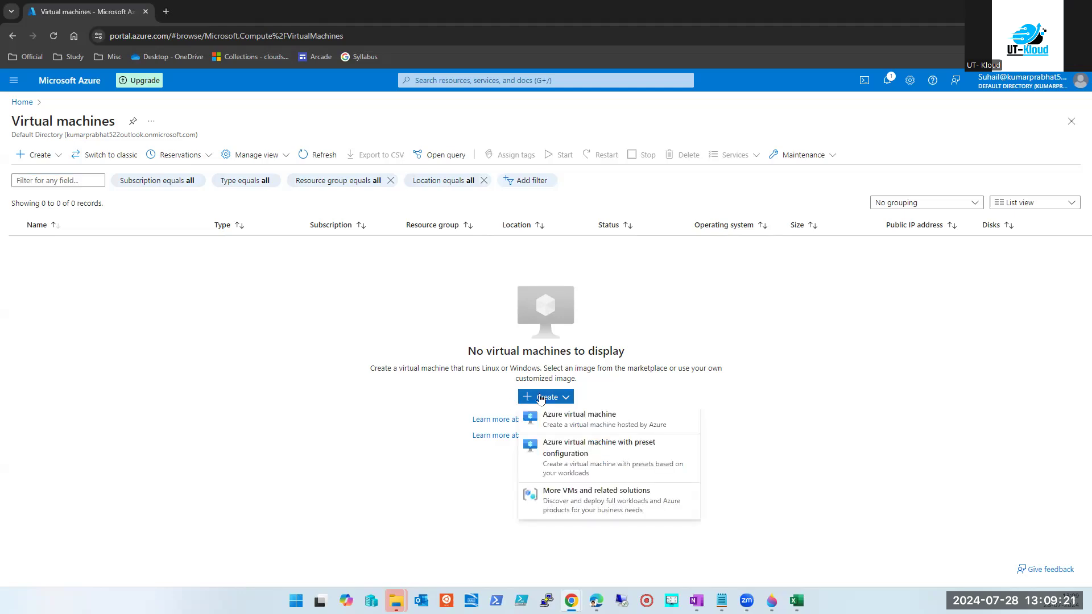
click(549, 416)
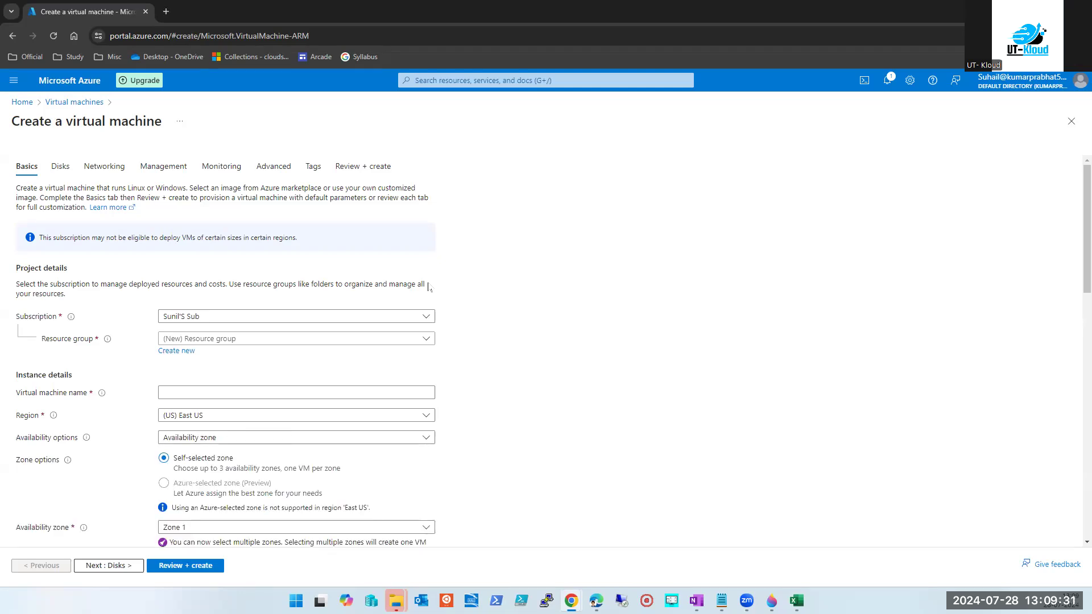
Find Public IP addresses via a 'pub' search, then bring up the UT-Kloud dashboard window.
click(437, 82)
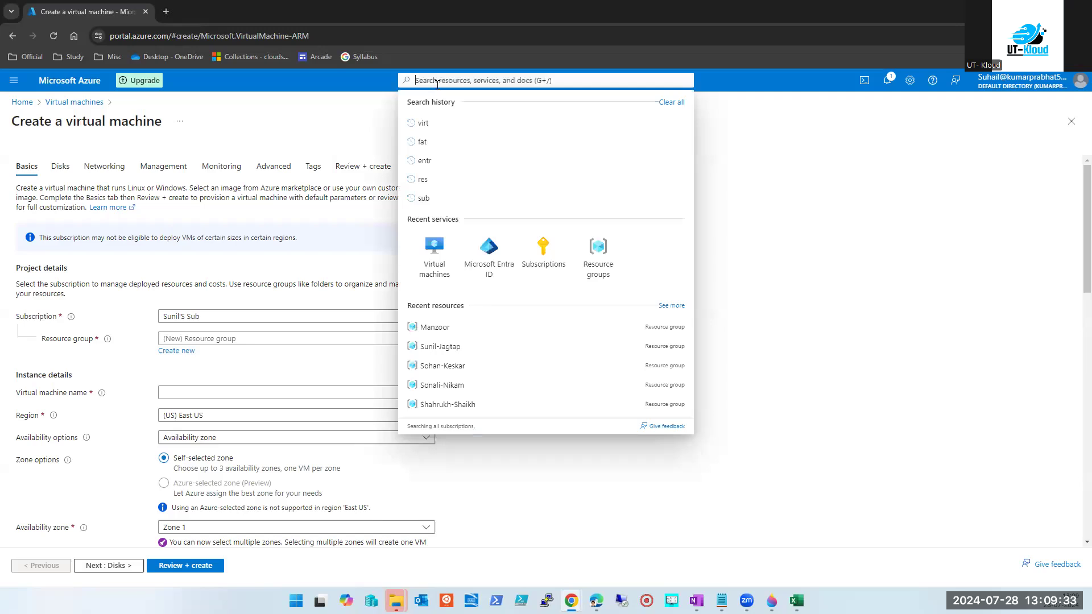
text(pub)
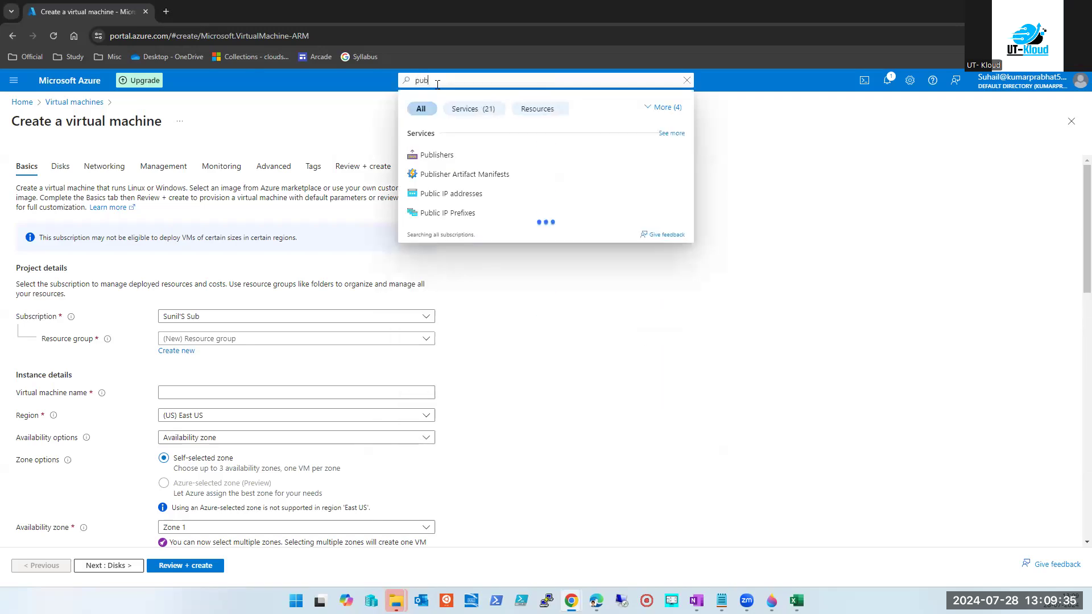
click(453, 195)
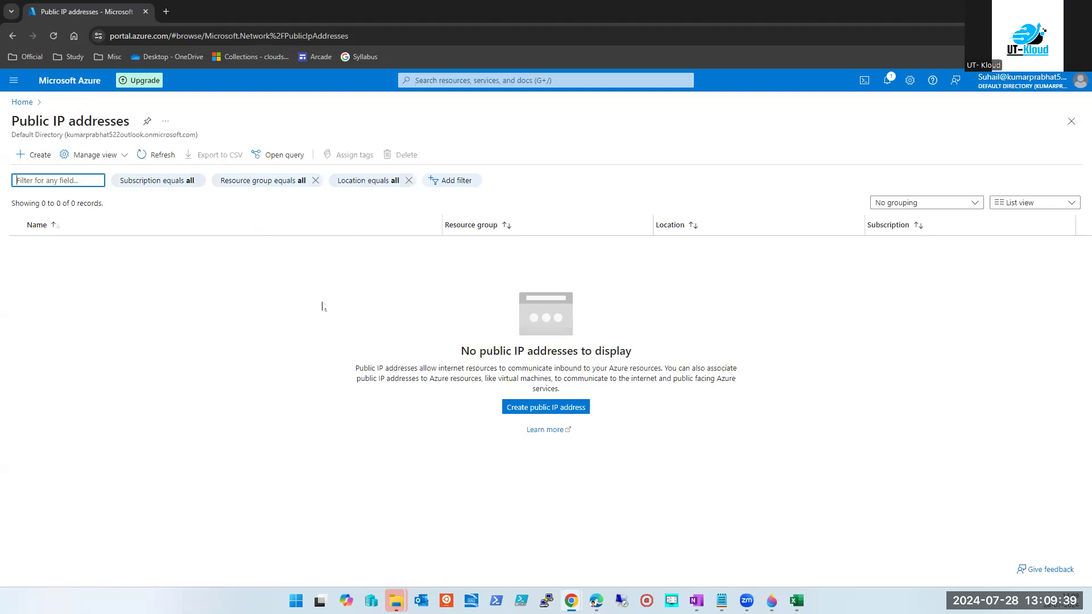
mouse_move(571, 600)
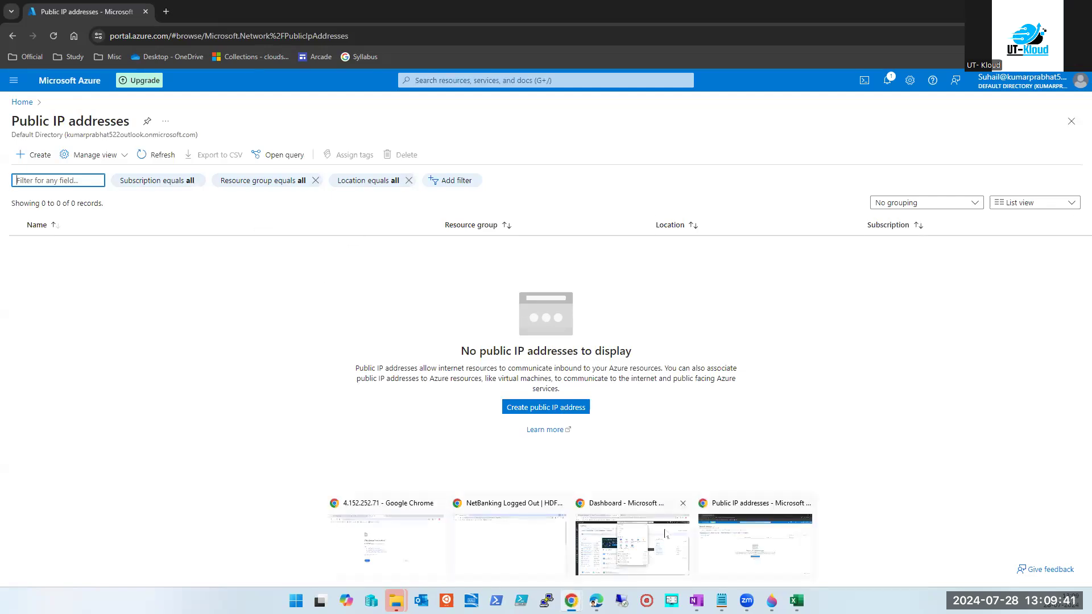
click(631, 543)
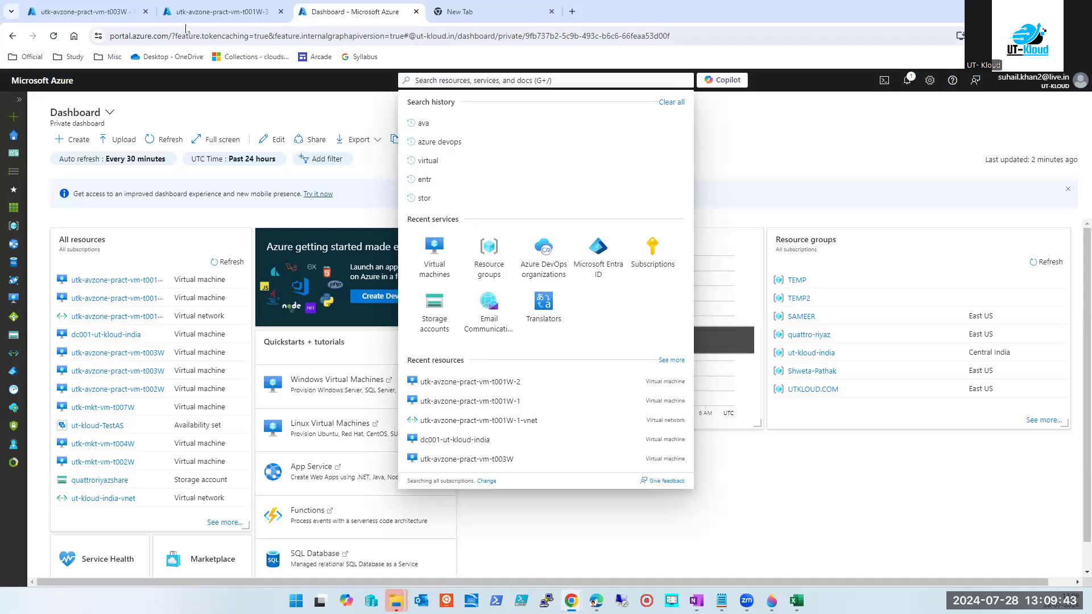
Open UT-Kloud's Public IP addresses via 'pub' and select the utk-avzone-pract-vm-t001W-1-ip address.
click(204, 12)
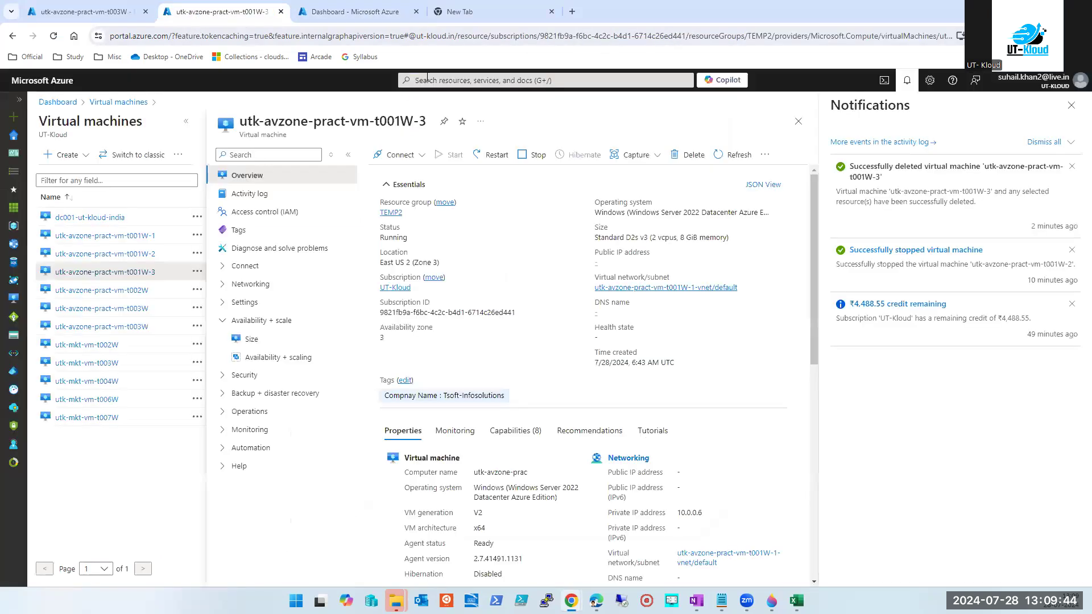
click(465, 80)
text(pub)
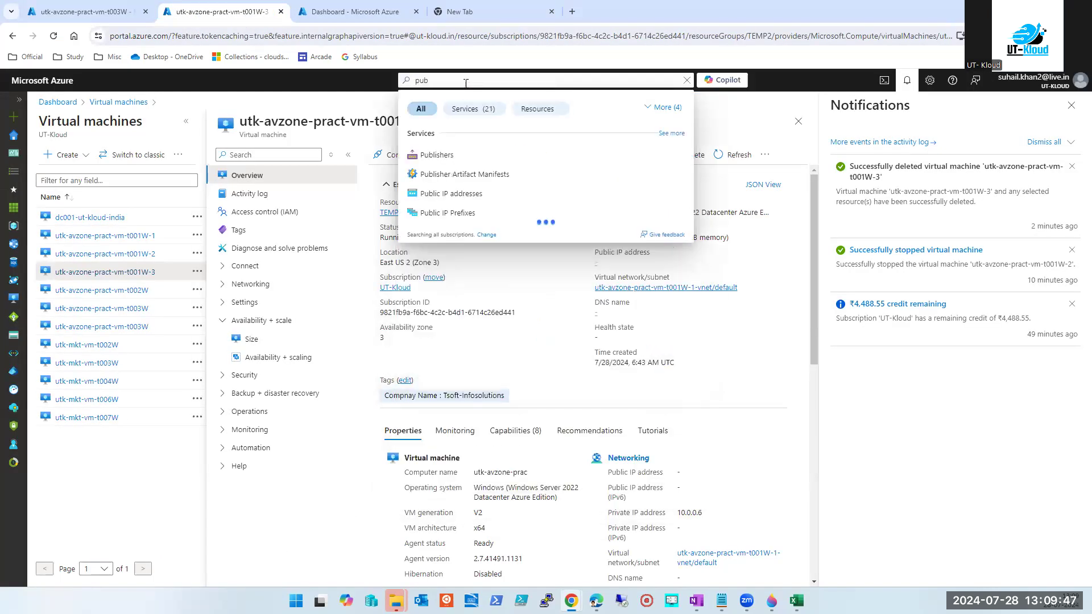
click(451, 194)
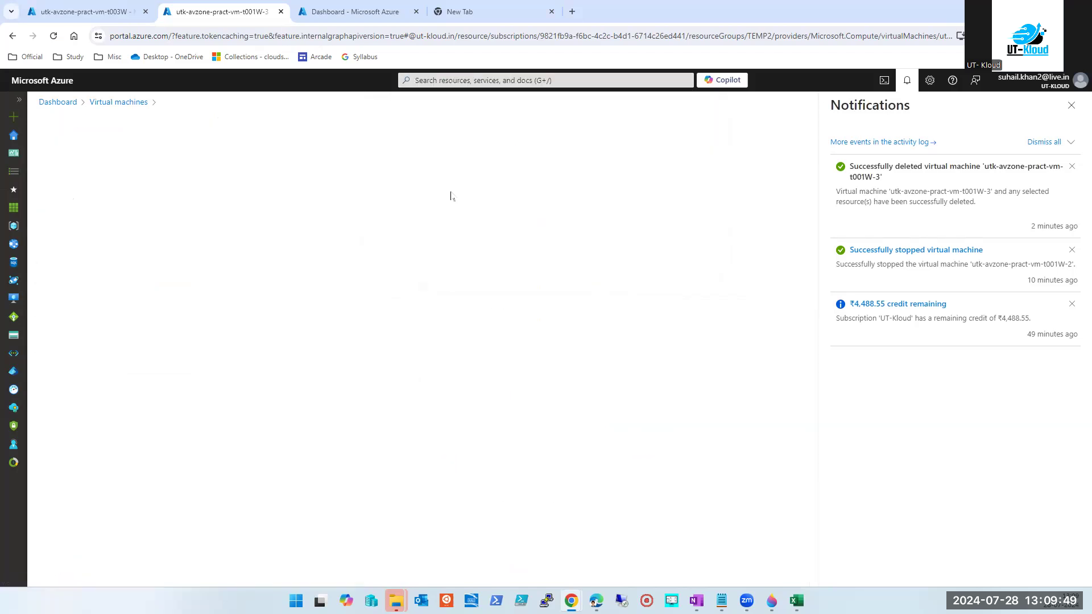
click(1072, 106)
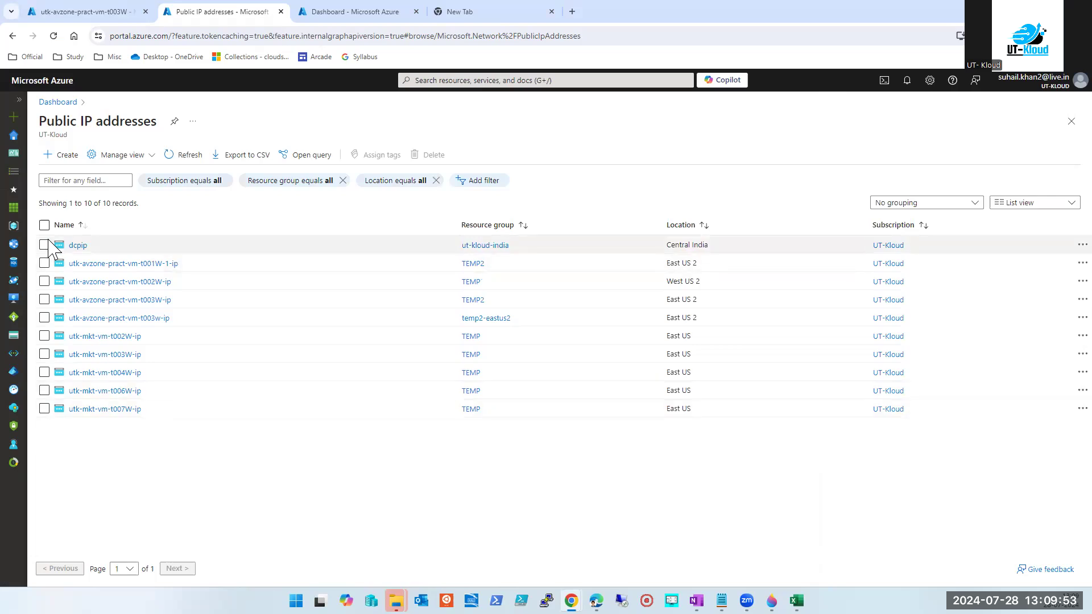
click(44, 264)
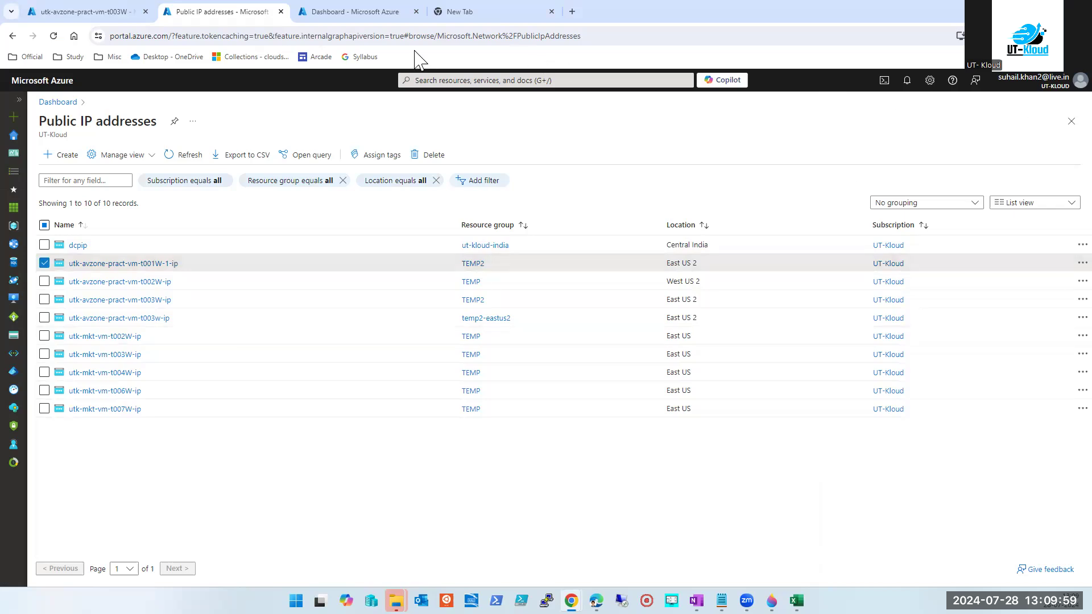
Reopen the trial account's Public IP addresses list, showing 0 records, then switch to the workbook.
key(alt+Tab)
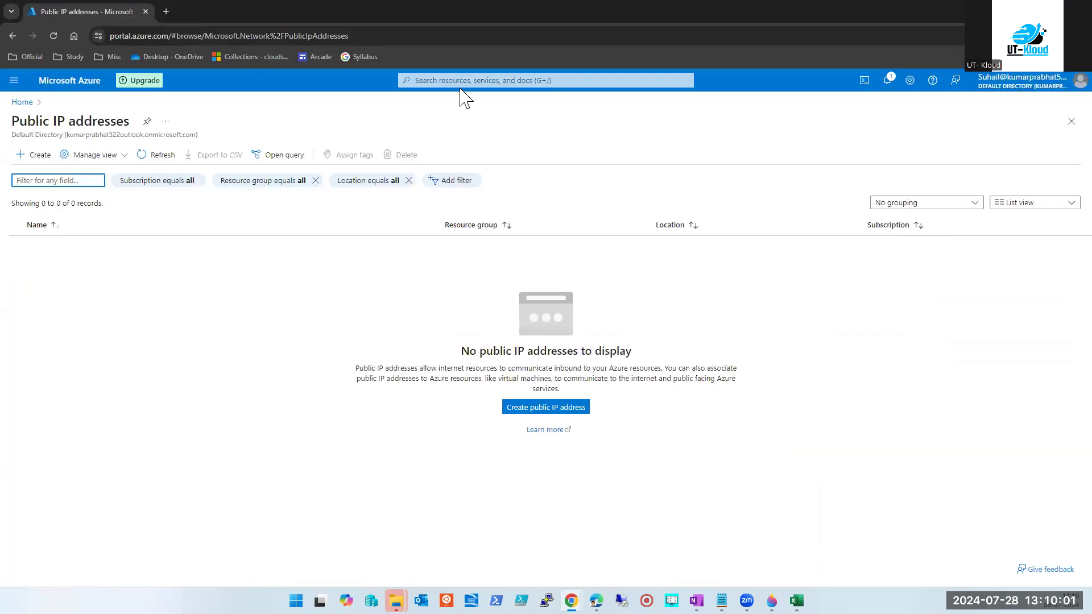
click(507, 81)
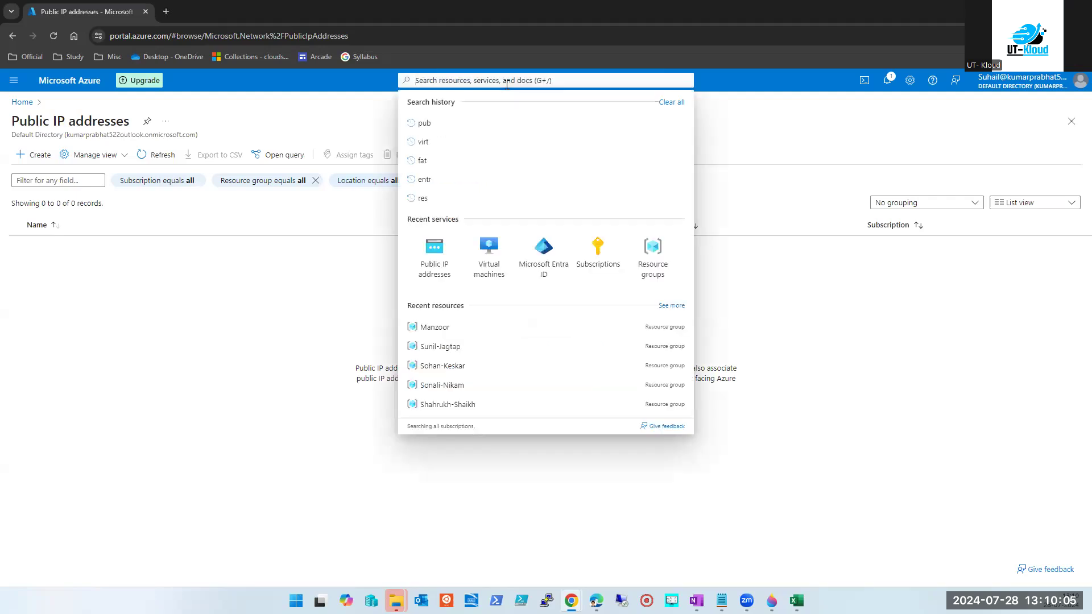
click(437, 270)
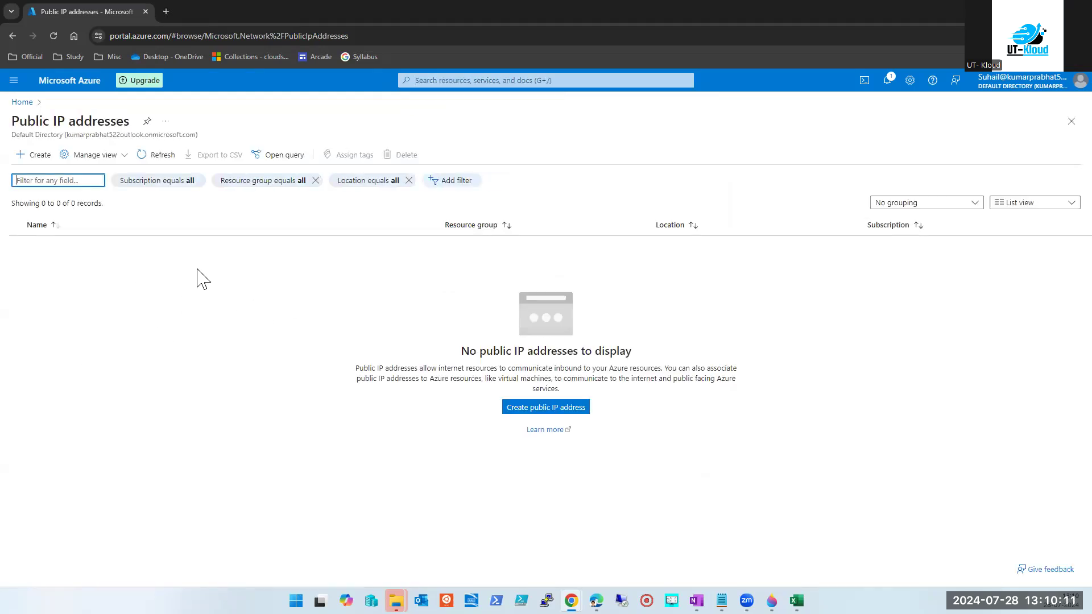
mouse_move(796, 600)
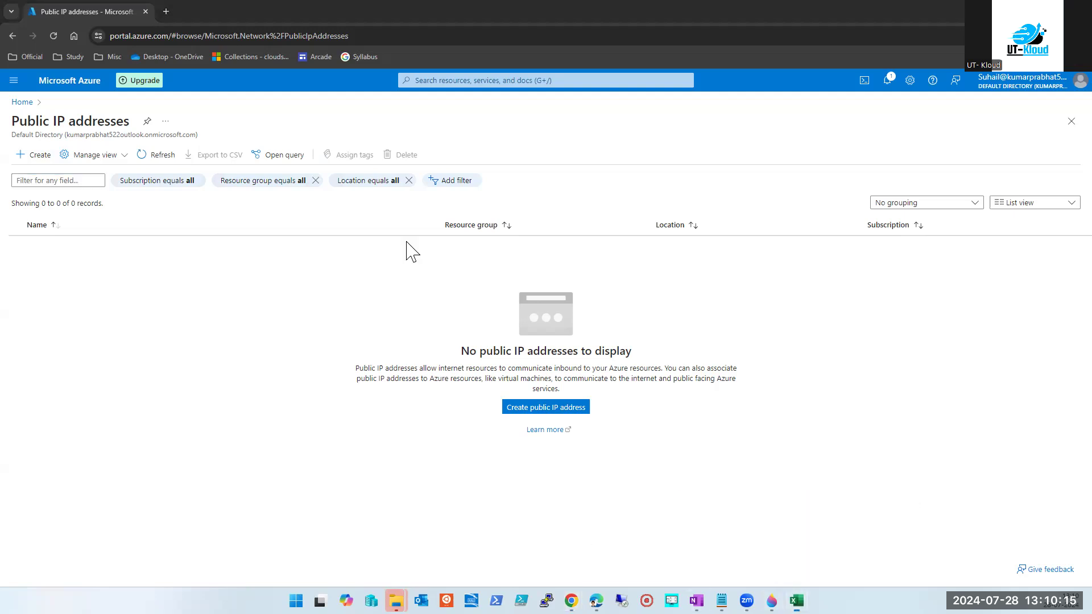
key(alt+Tab)
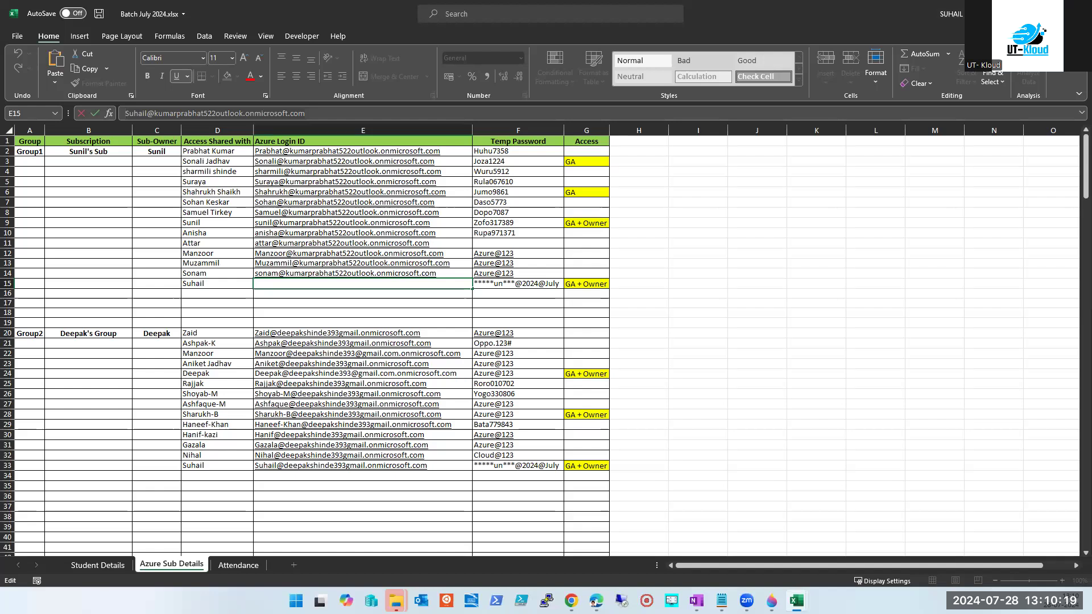
Return from the Batch July 2024 workbook to the trial account's empty Public IP addresses page.
key(alt+Tab)
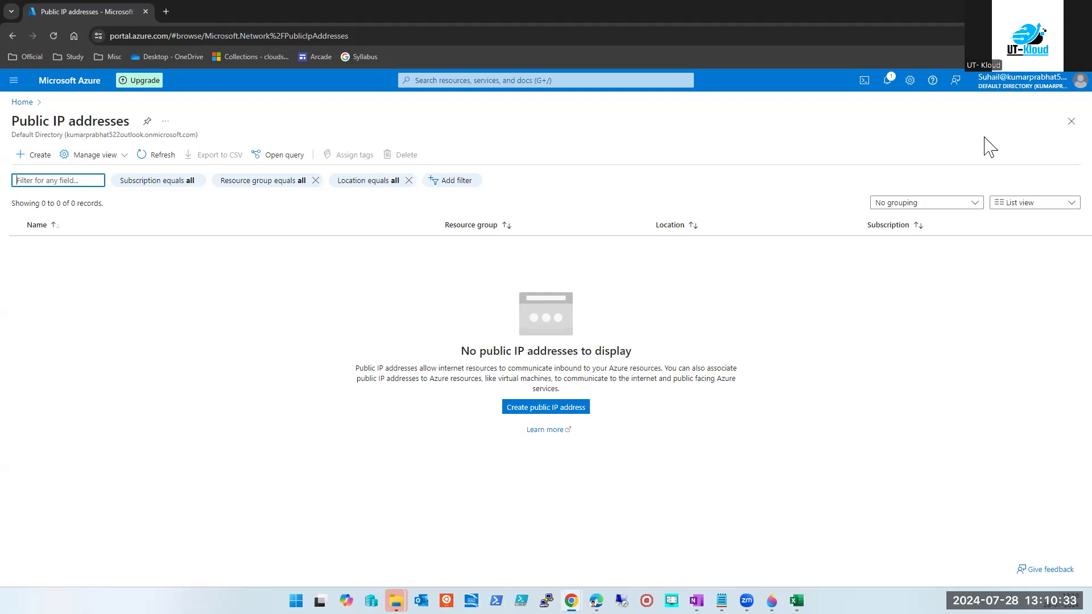
Go from Public IP addresses to the trial account's empty Virtual machines list and its create options.
click(1069, 121)
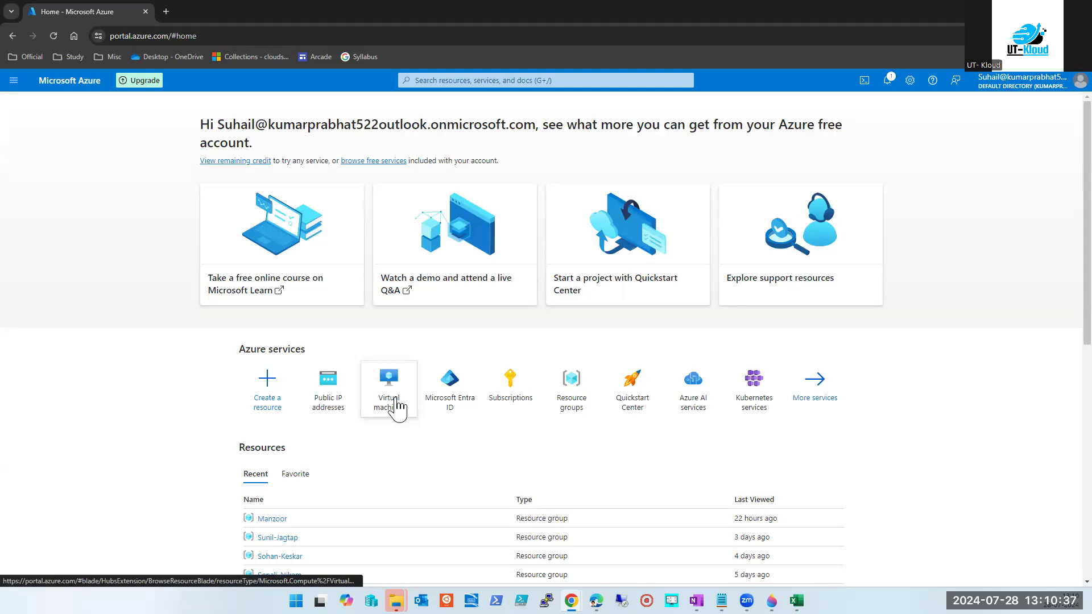
click(398, 404)
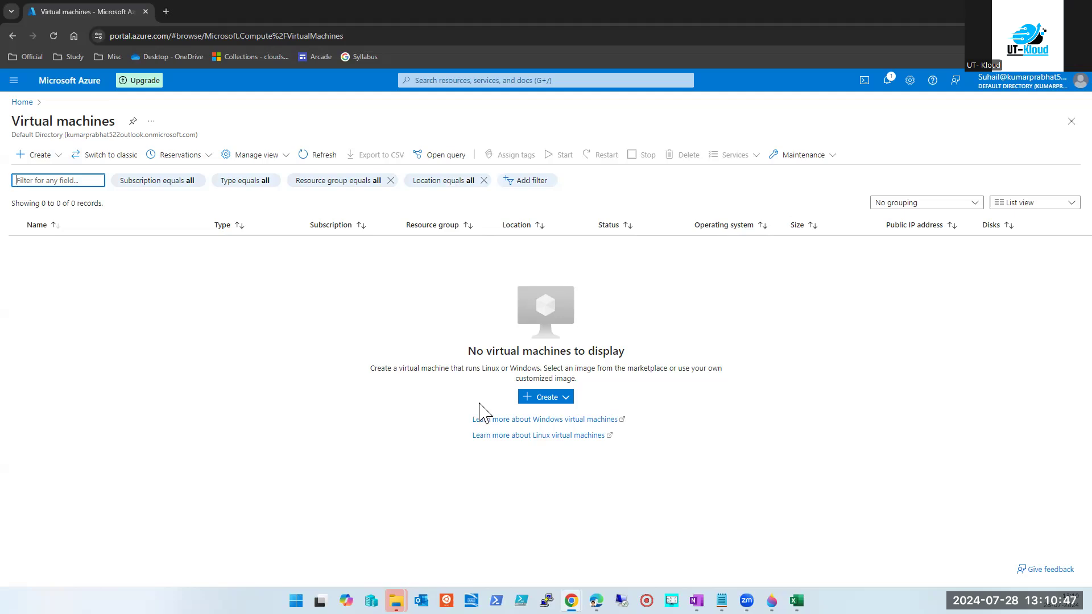
click(551, 398)
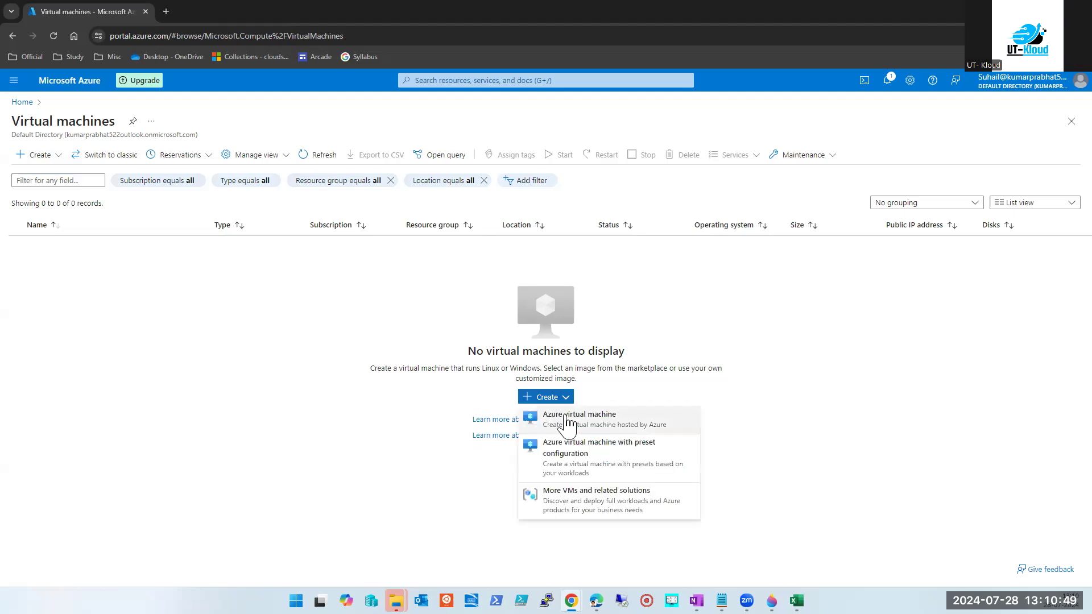
Start a new Azure virtual machine and browse the Basics form and available OS images.
click(566, 419)
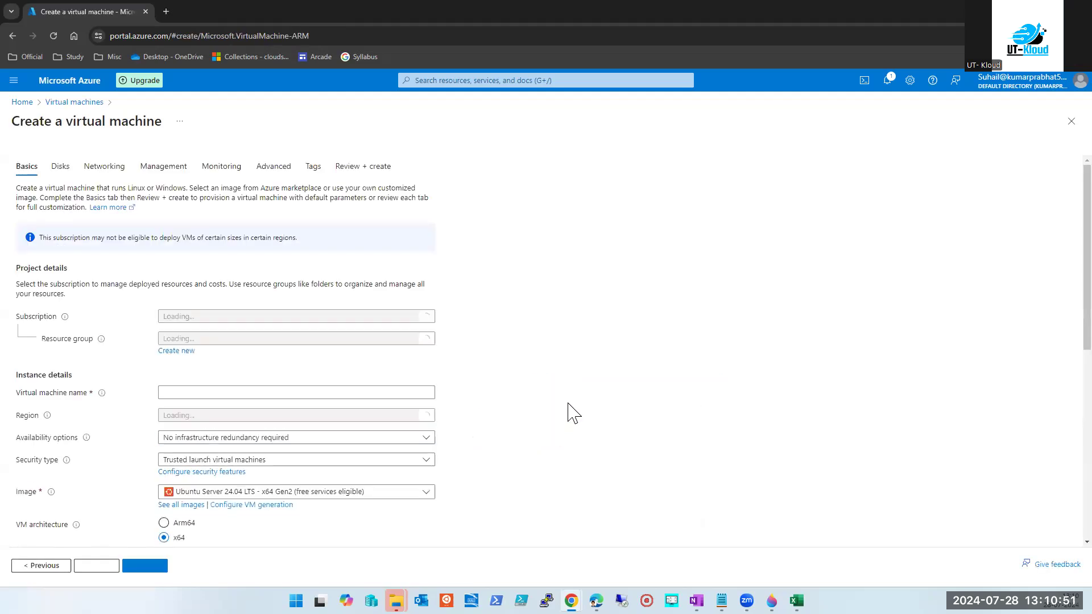
scroll(531, 361, down, 3)
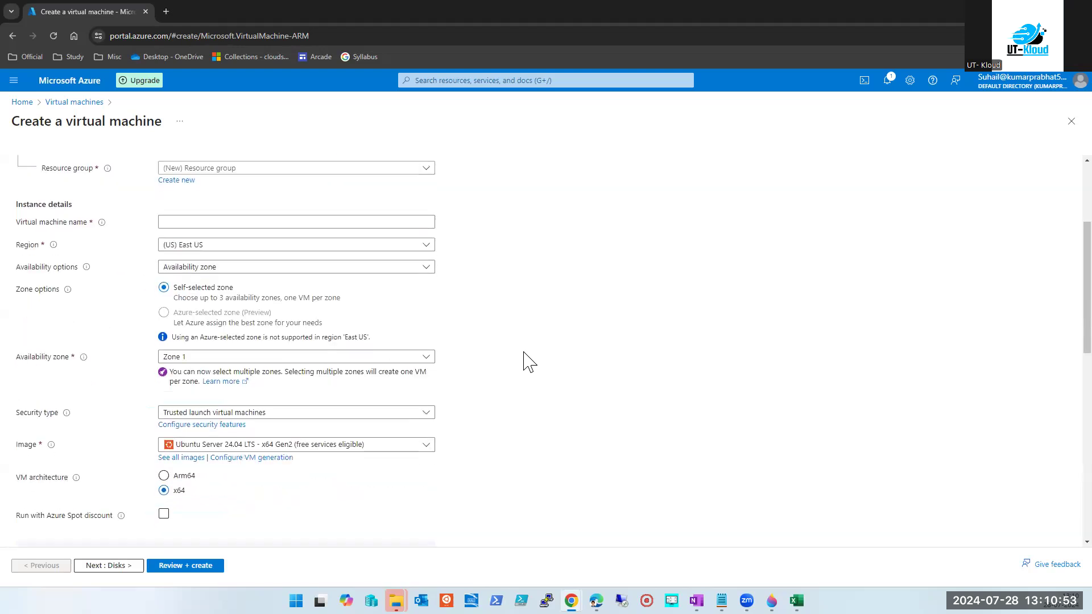
scroll(526, 362, down, 2)
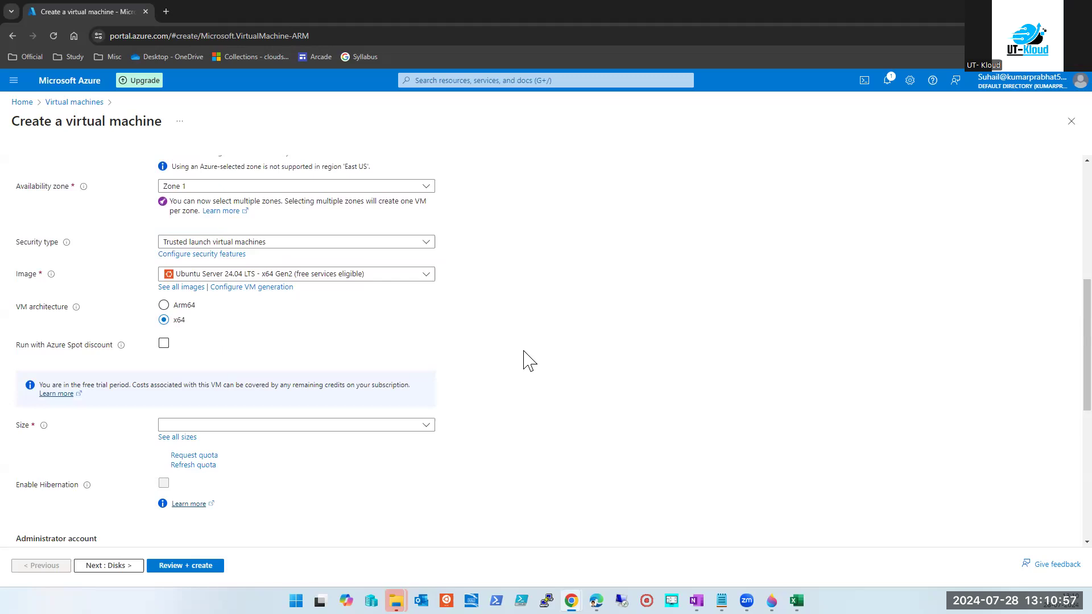
scroll(529, 360, up, 2)
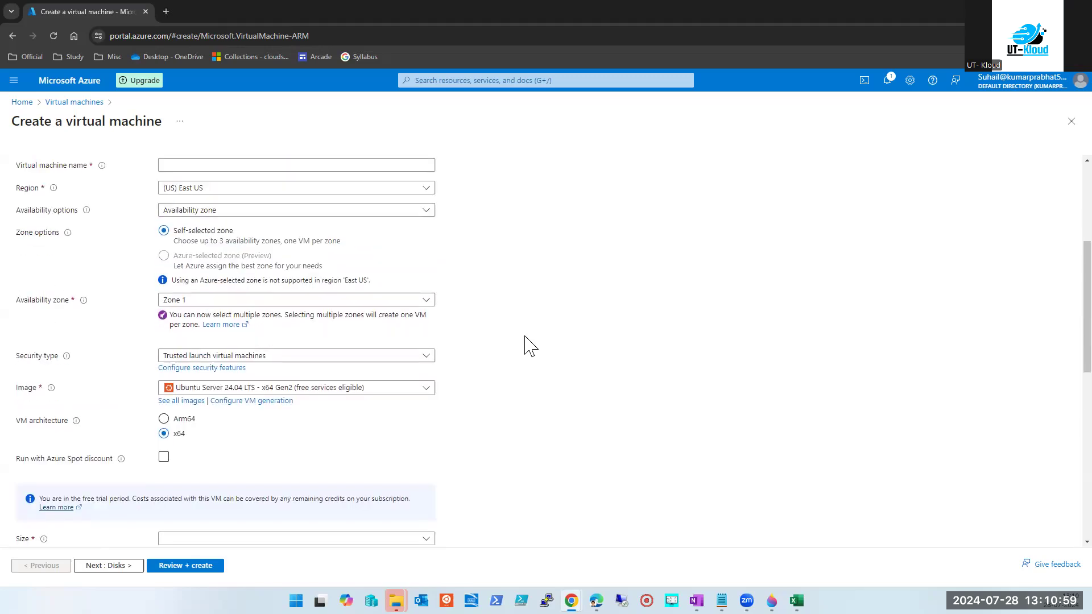
scroll(530, 345, up, 3)
scroll(529, 344, down, 4)
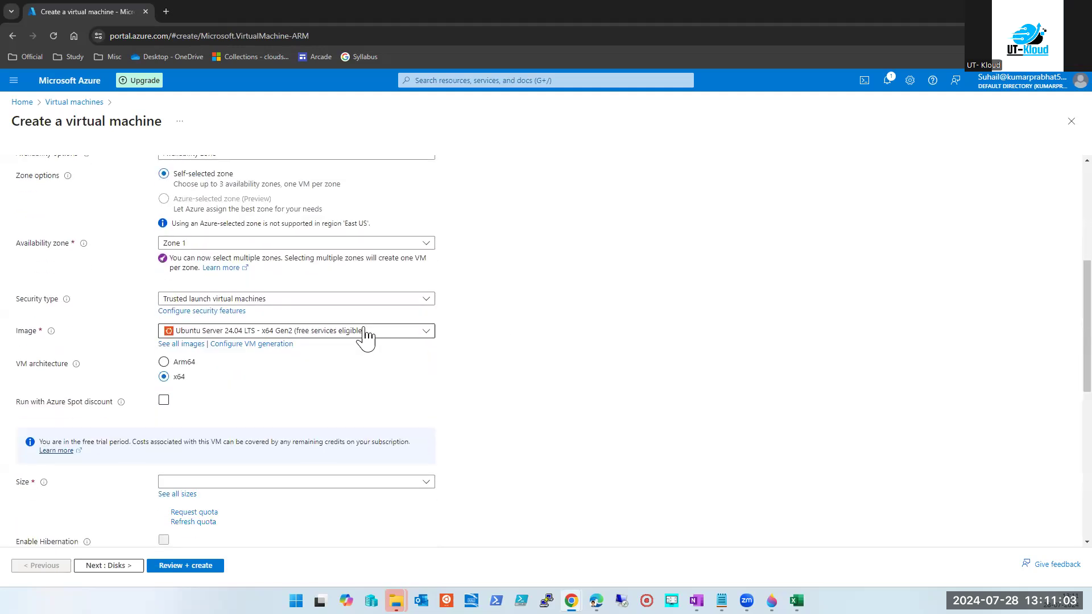
click(369, 336)
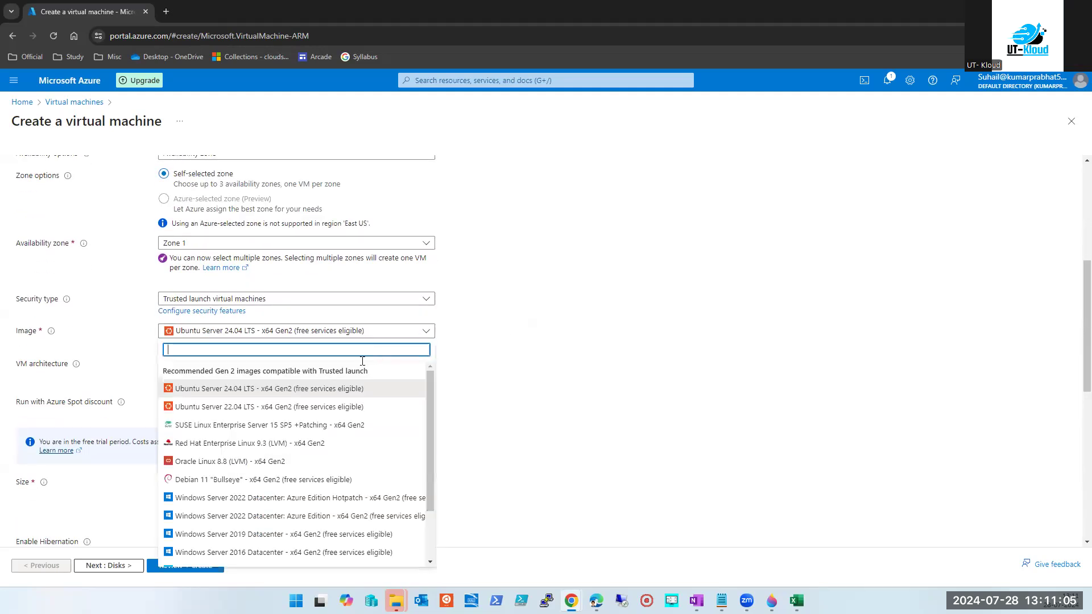
scroll(700, 345, down, 1)
scroll(700, 346, down, 3)
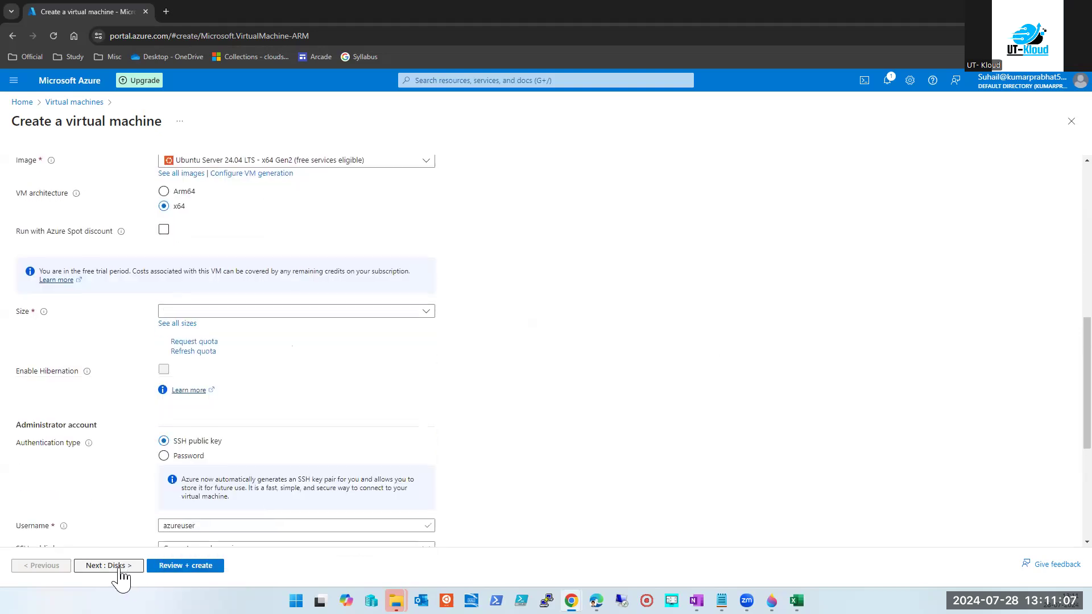
Glance at the Disks tab, then review Region East US, Zone 1 and Ubuntu Server 24.04 on Basics.
click(114, 566)
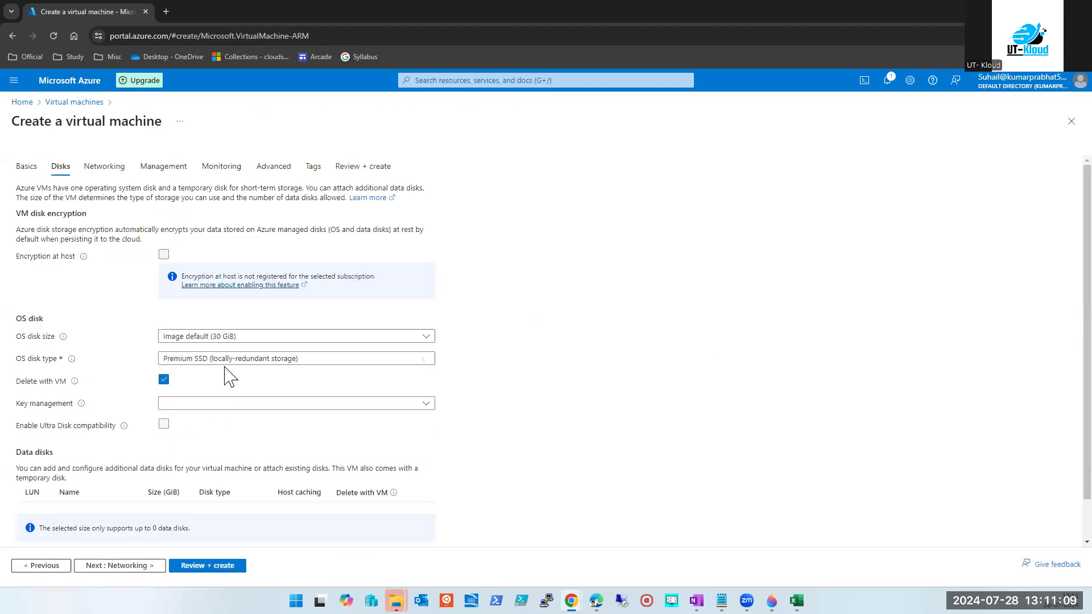
scroll(229, 376, down, 1)
scroll(226, 372, up, 5)
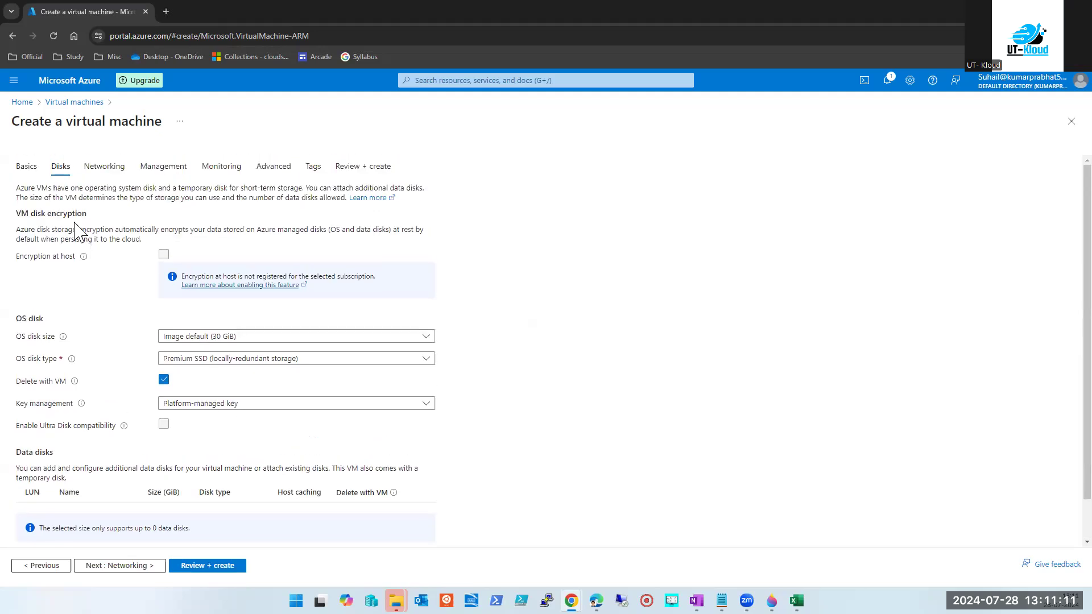
click(22, 169)
scroll(261, 402, down, 4)
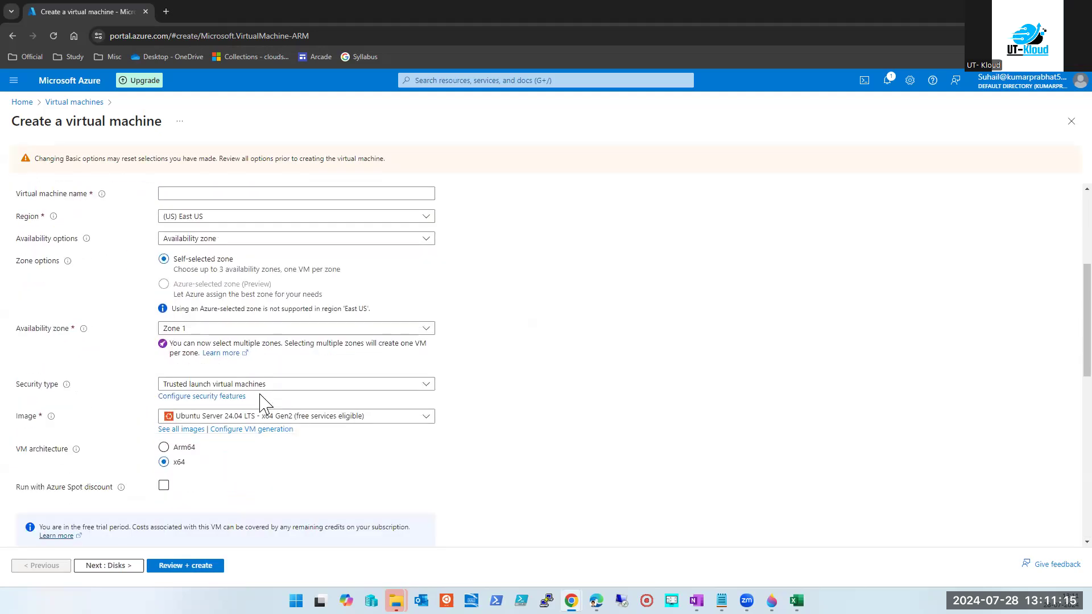
scroll(261, 402, down, 10)
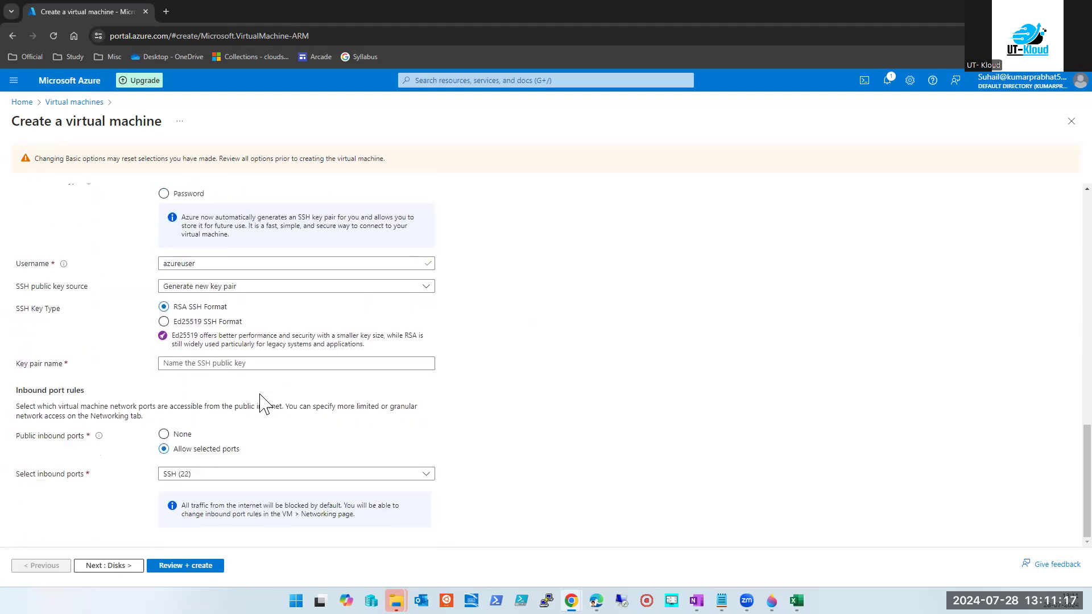
scroll(261, 402, up, 10)
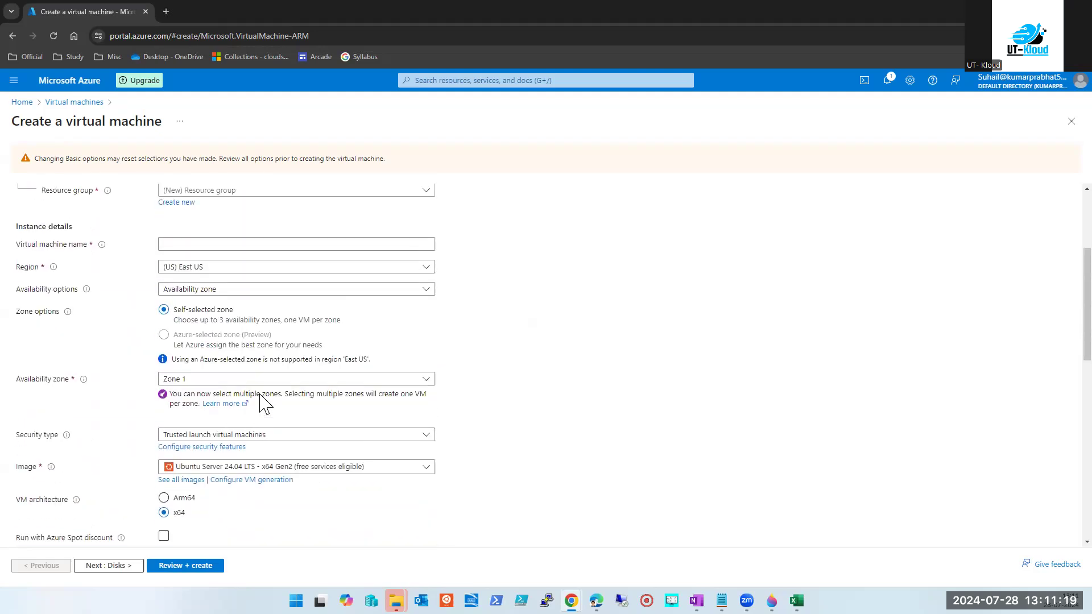
scroll(262, 401, up, 3)
Name the VM dgrtgrt and choose the Windows Server 2022 Datacenter: Azure Edition image.
click(233, 421)
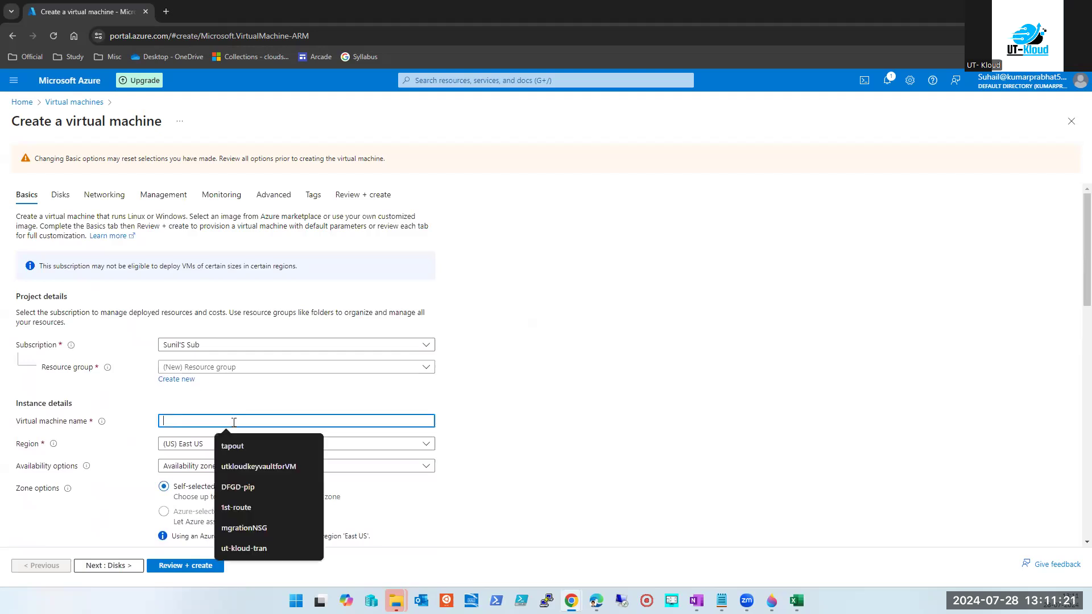
text(dgrtgrt)
scroll(526, 432, down, 2)
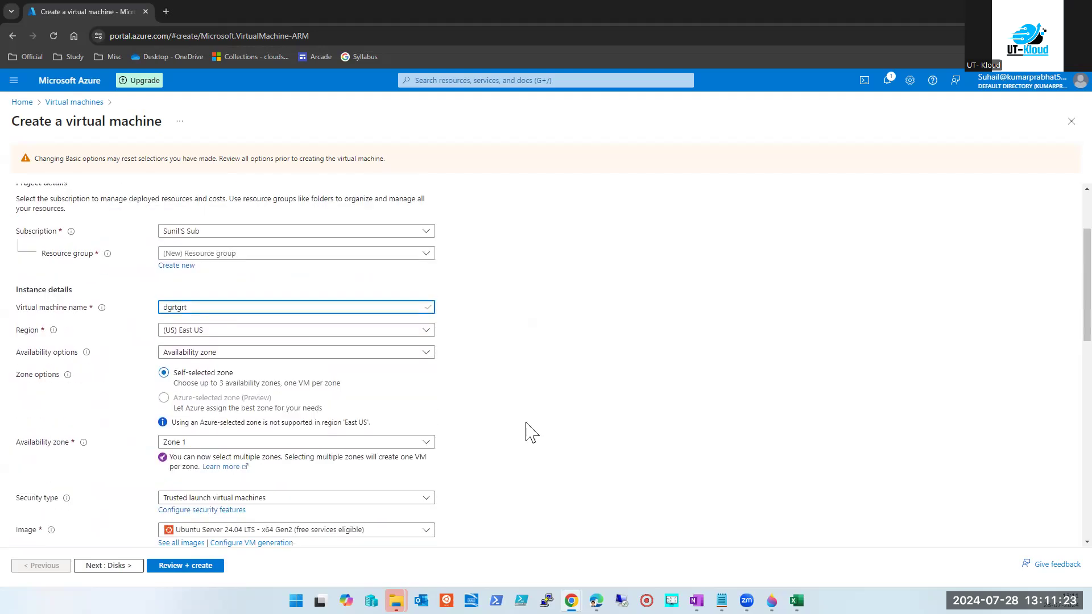
scroll(475, 428, down, 2)
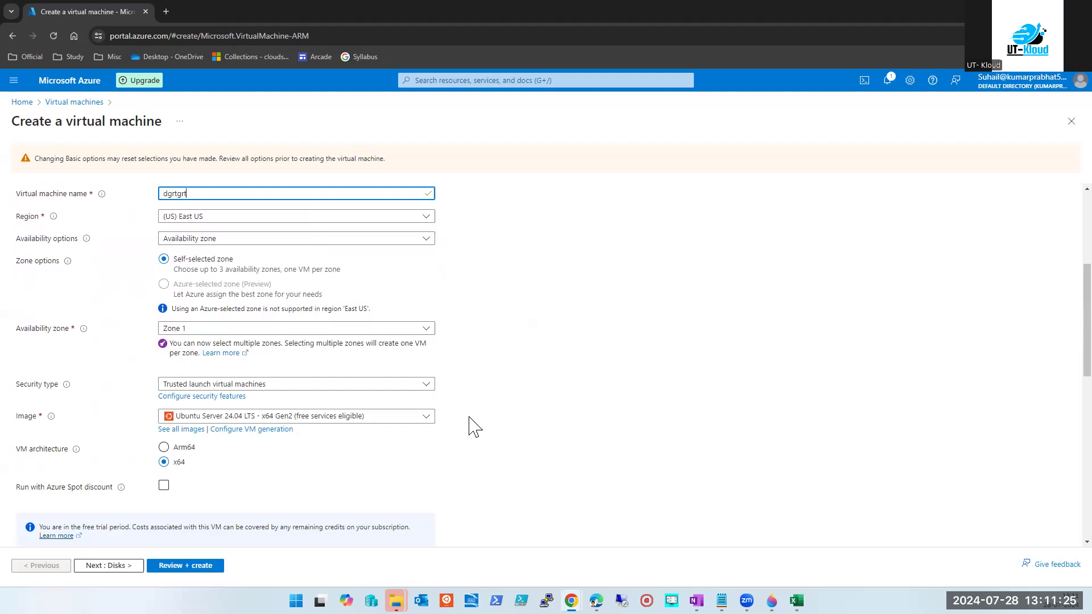
click(364, 418)
click(284, 282)
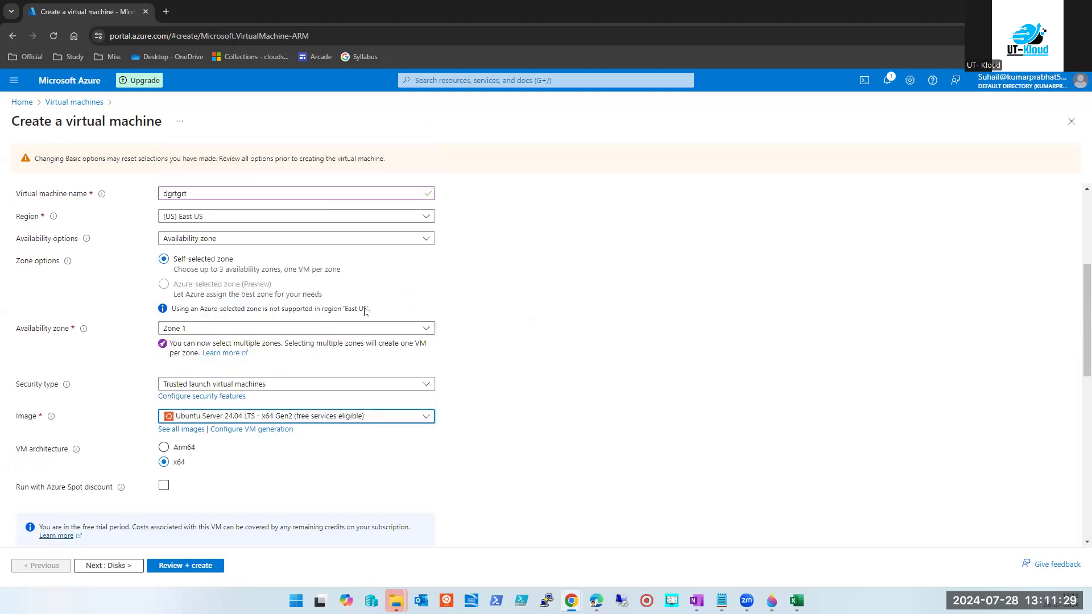
Look through the Disks, Management, Monitoring and Advanced tabs, then return to Basics.
scroll(637, 377, down, 5)
click(108, 567)
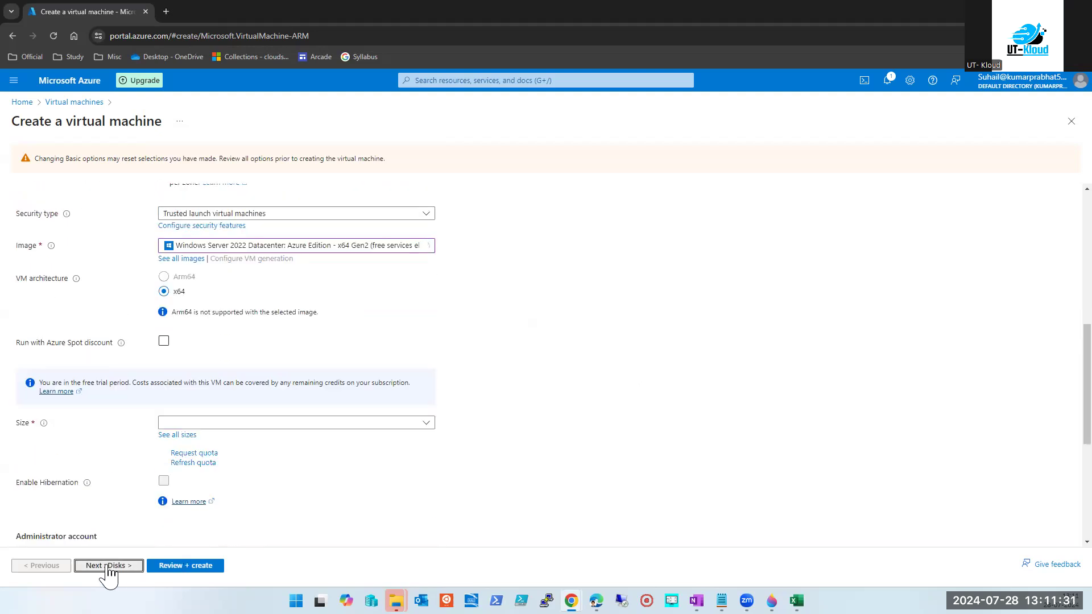
scroll(129, 463, down, 2)
scroll(129, 464, up, 2)
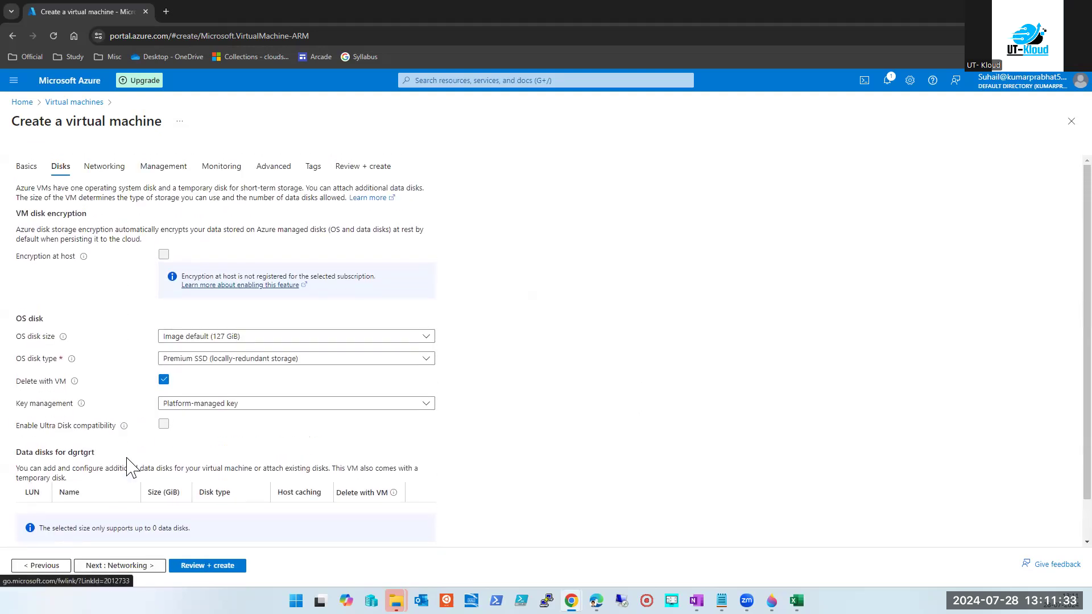
click(152, 168)
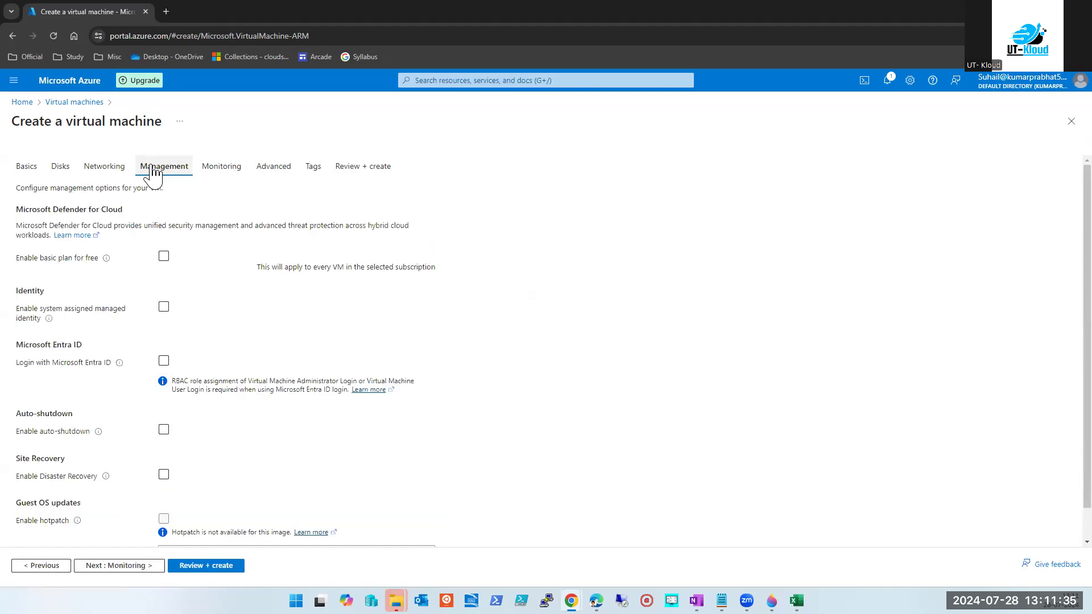
click(217, 171)
click(271, 168)
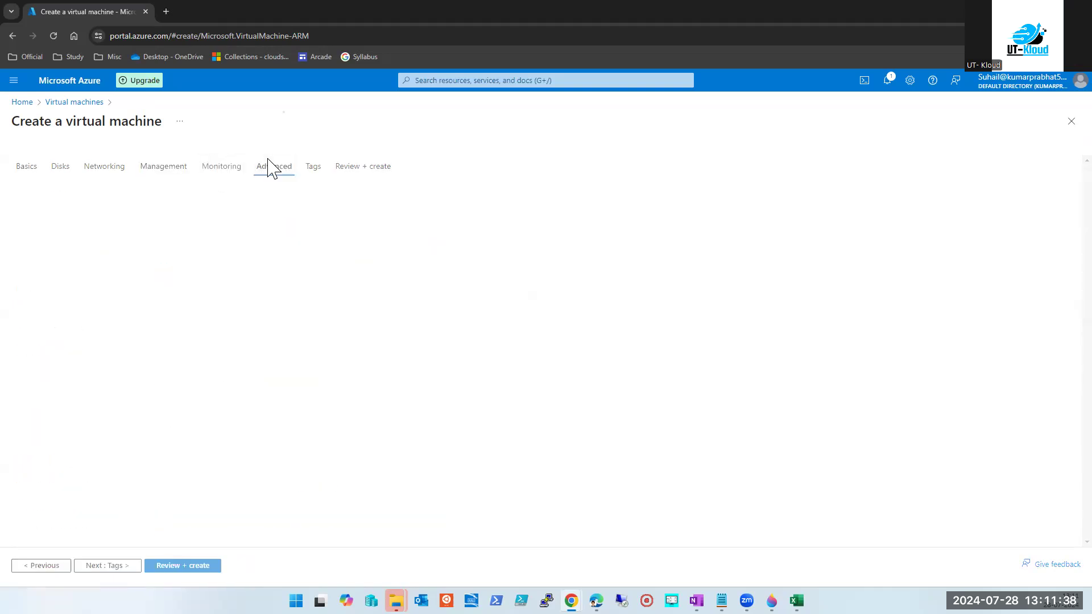
click(29, 166)
Check the recommended VM size list without changing the size.
scroll(383, 385, down, 2)
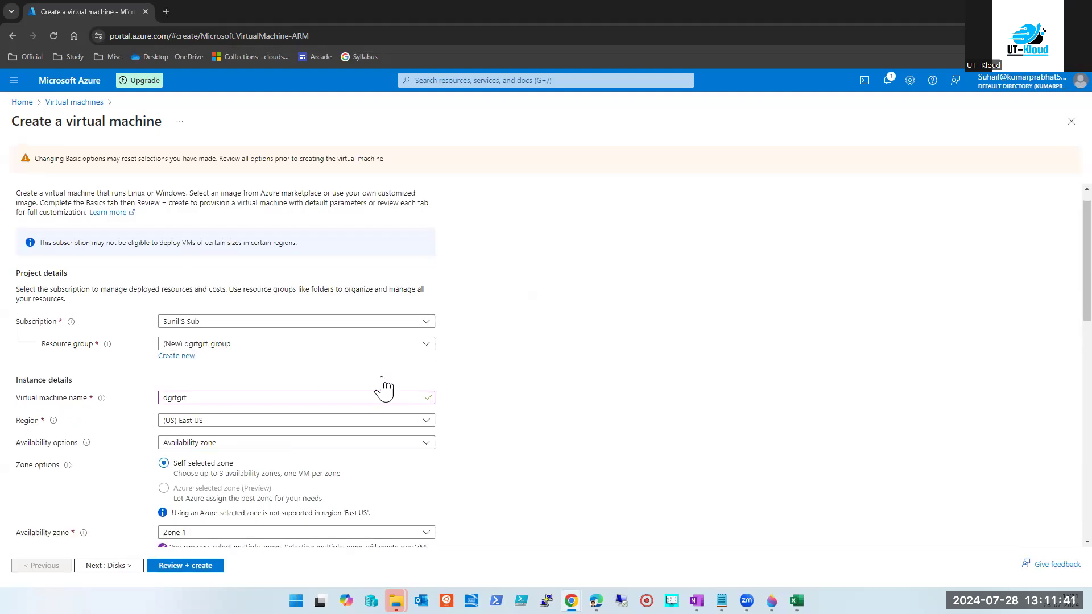
scroll(376, 375, down, 3)
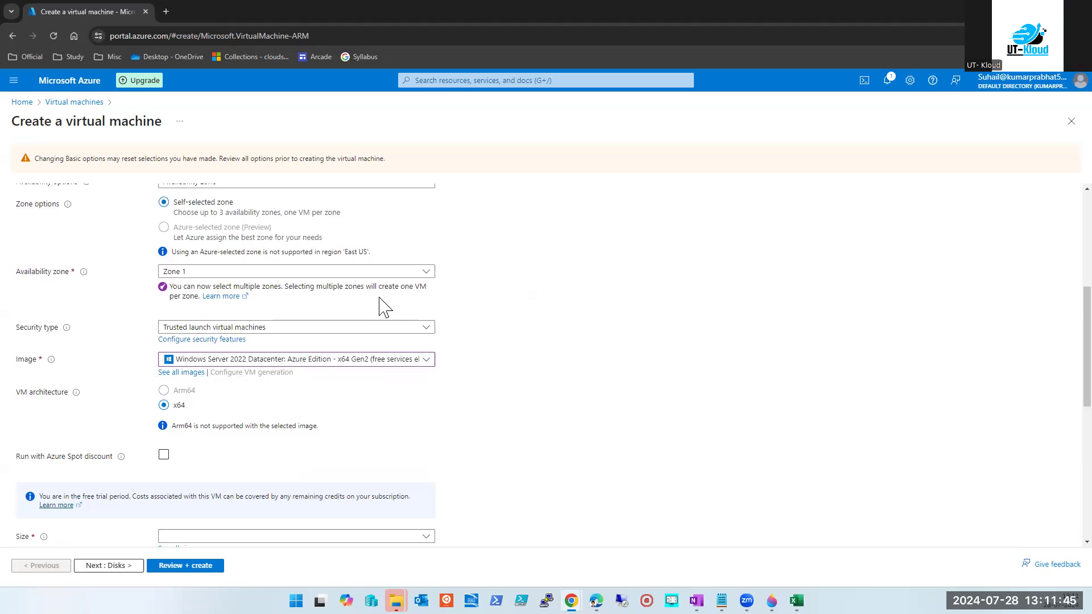
scroll(377, 309, down, 5)
click(267, 254)
click(267, 253)
scroll(736, 340, up, 8)
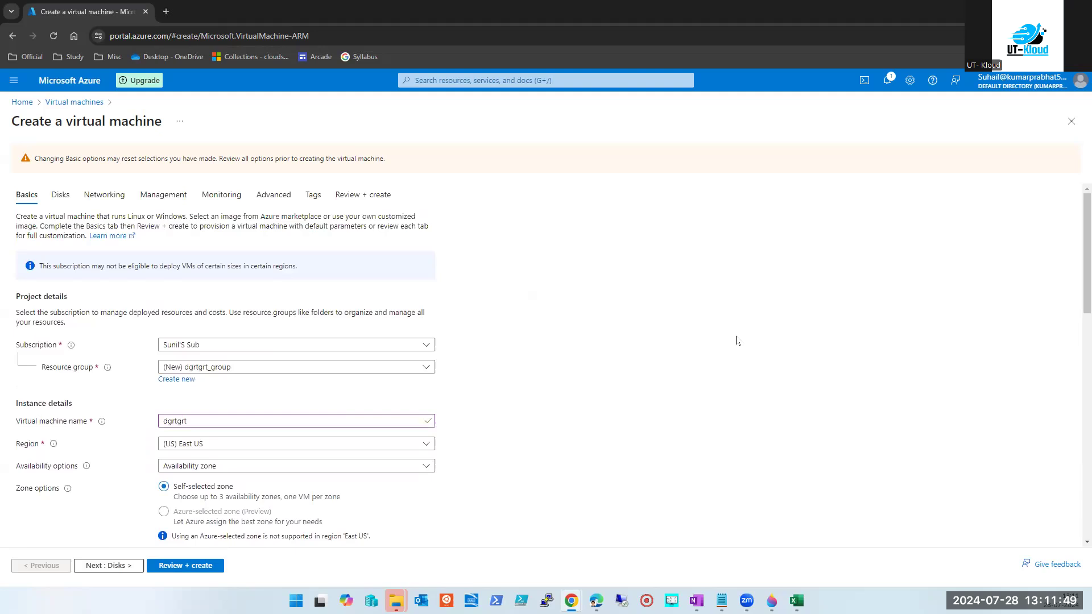
scroll(736, 340, down, 8)
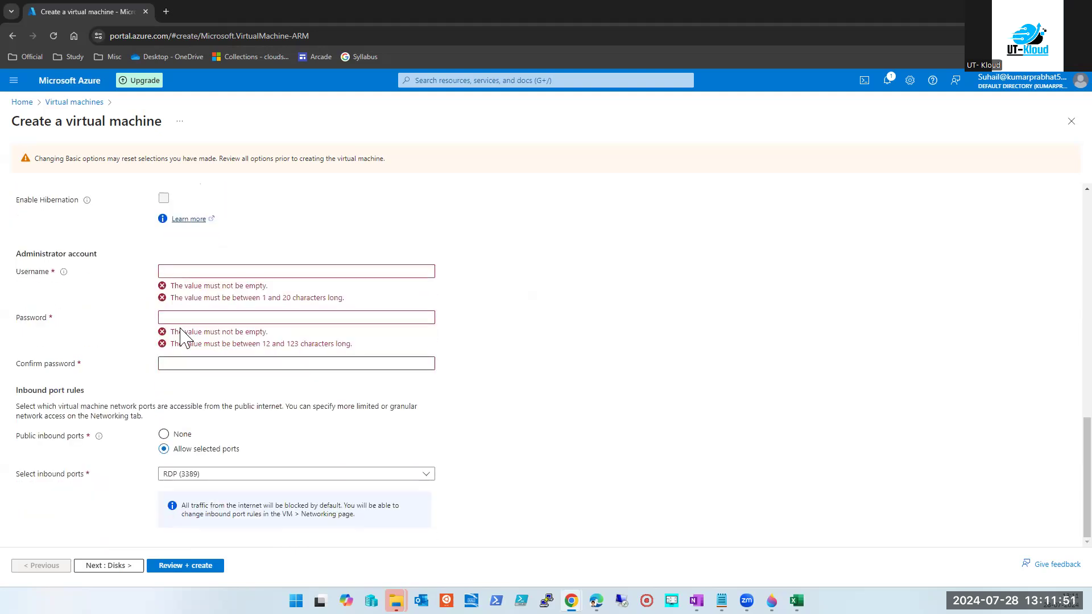
scroll(29, 279, up, 2)
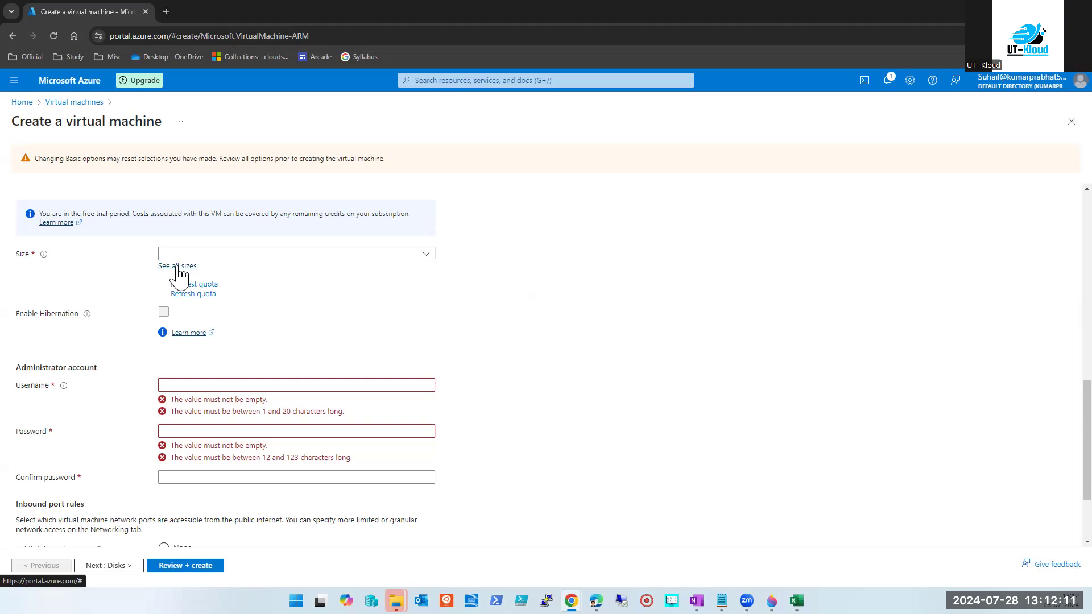
Open the full Select a VM size catalogue from the Size field's See all sizes link.
click(426, 256)
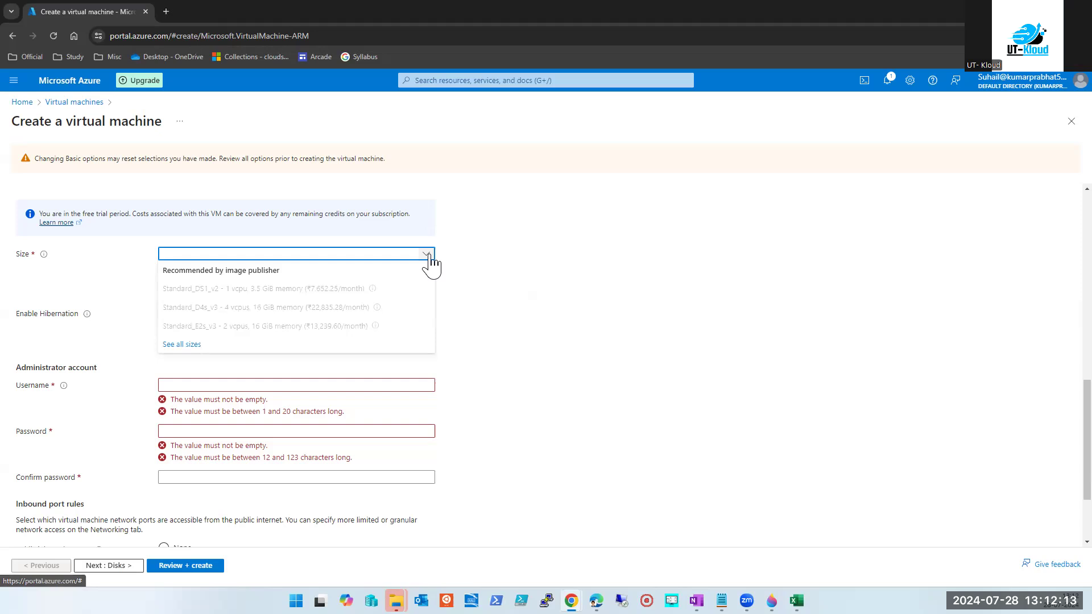
click(172, 345)
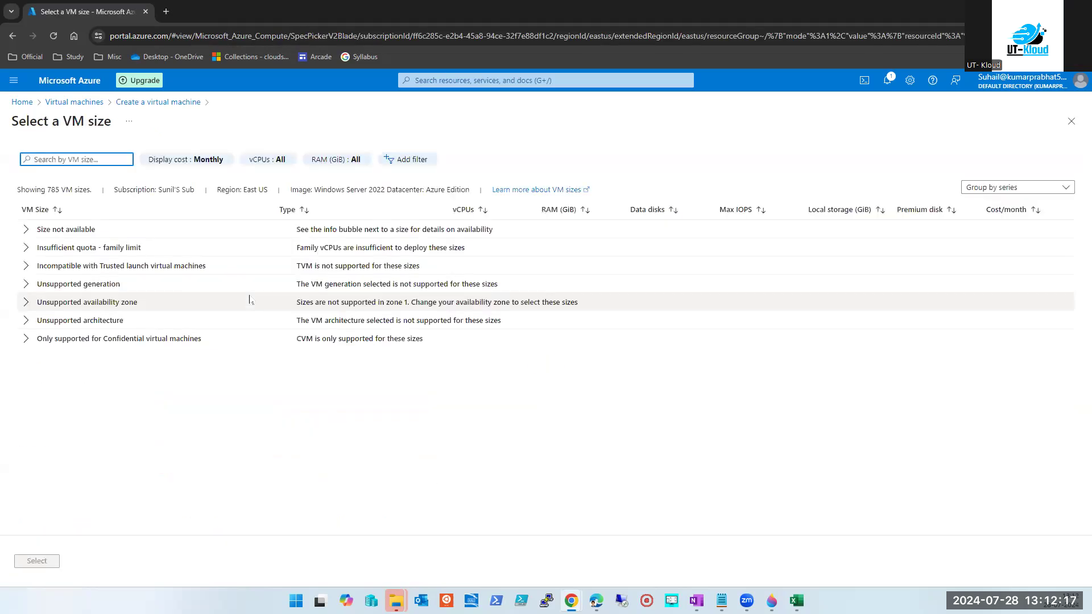
click(27, 230)
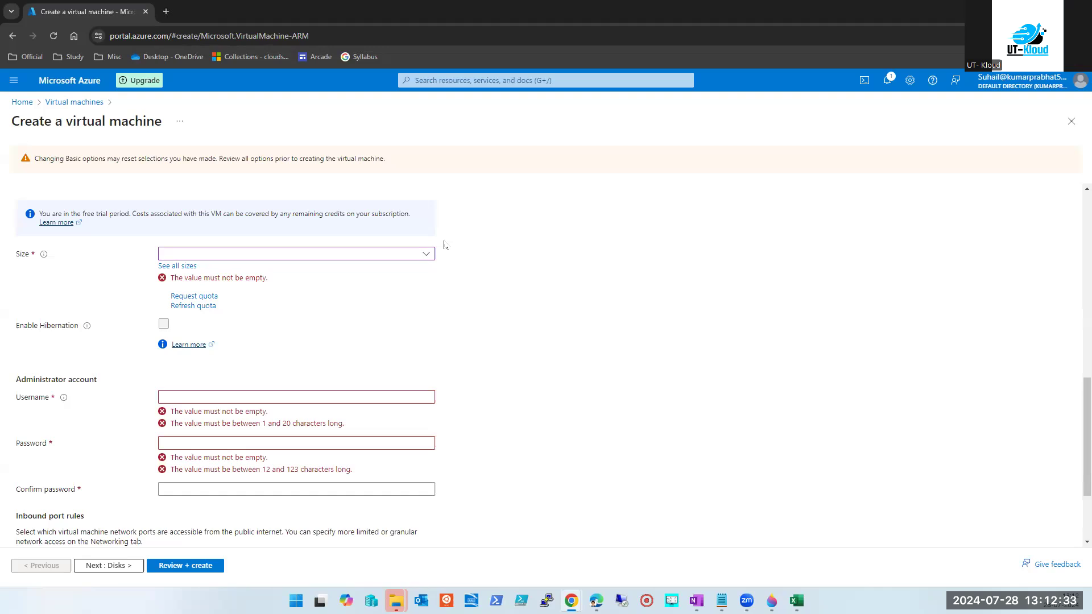
scroll(242, 366, up, 10)
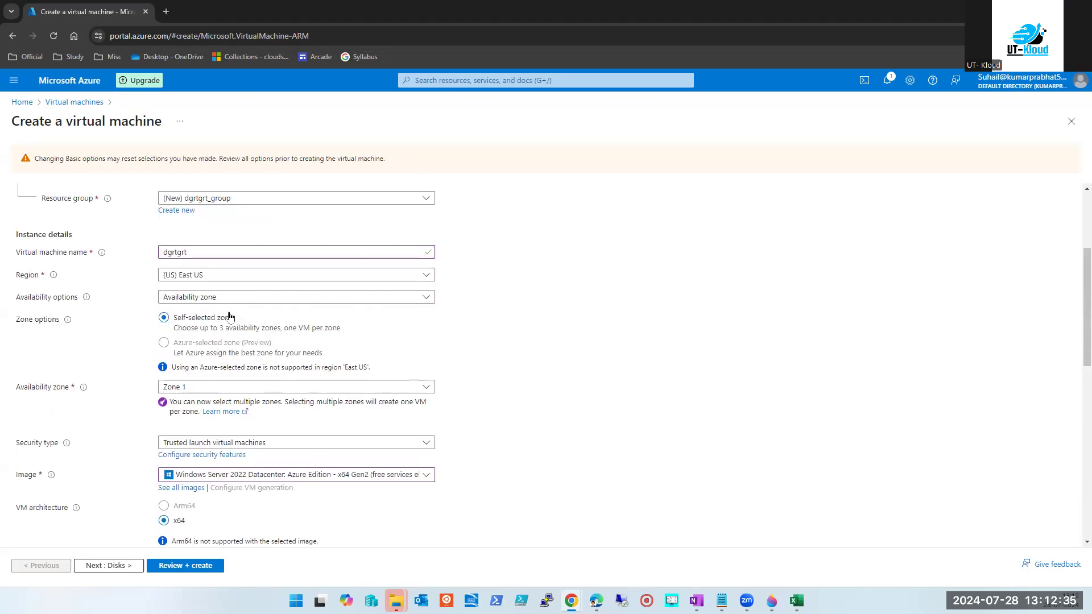
scroll(302, 385, down, 10)
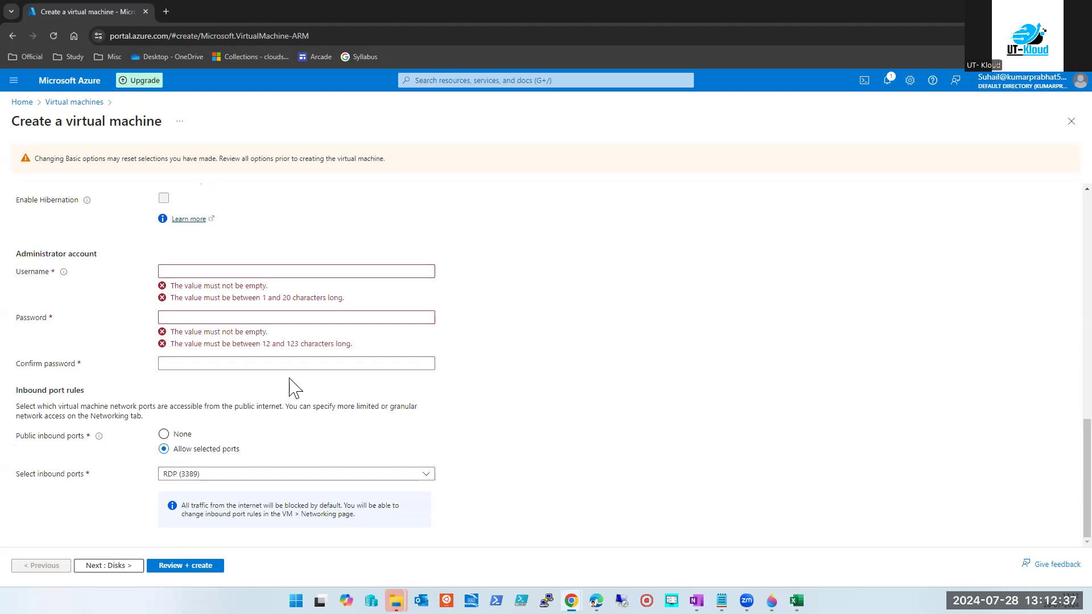
scroll(136, 319, up, 2)
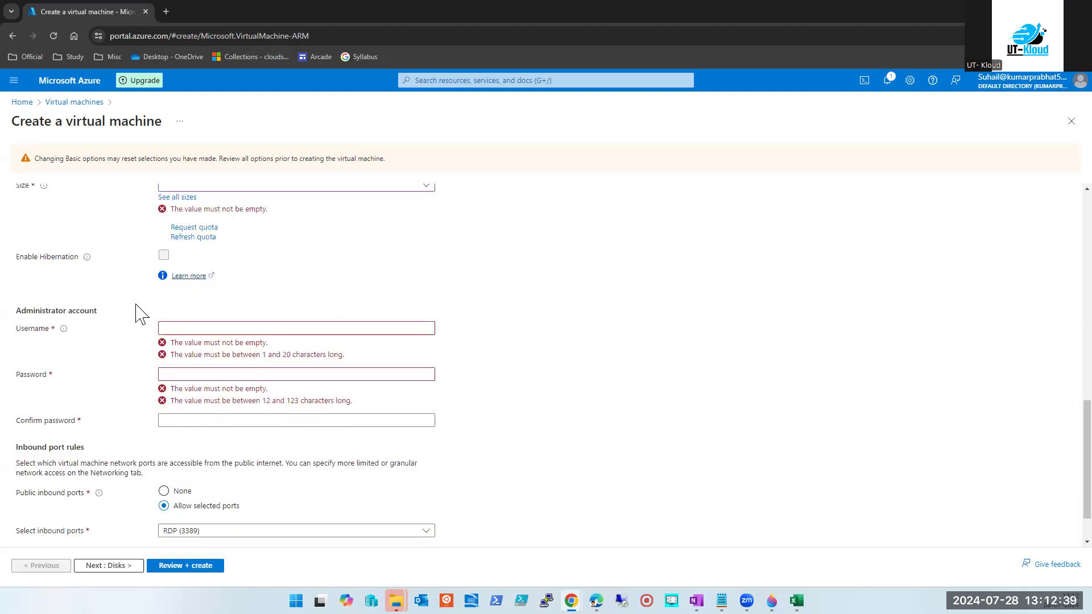
click(183, 255)
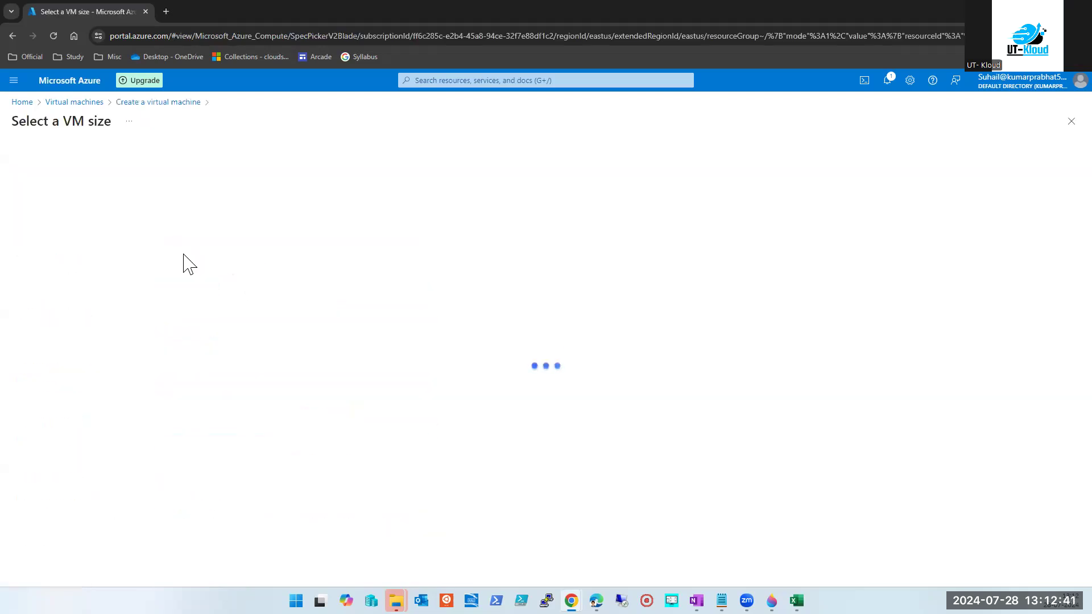
Expand the Insufficient quota - family limit group and compare the DC1s_v2 and DC2s_v2 sizes.
click(26, 248)
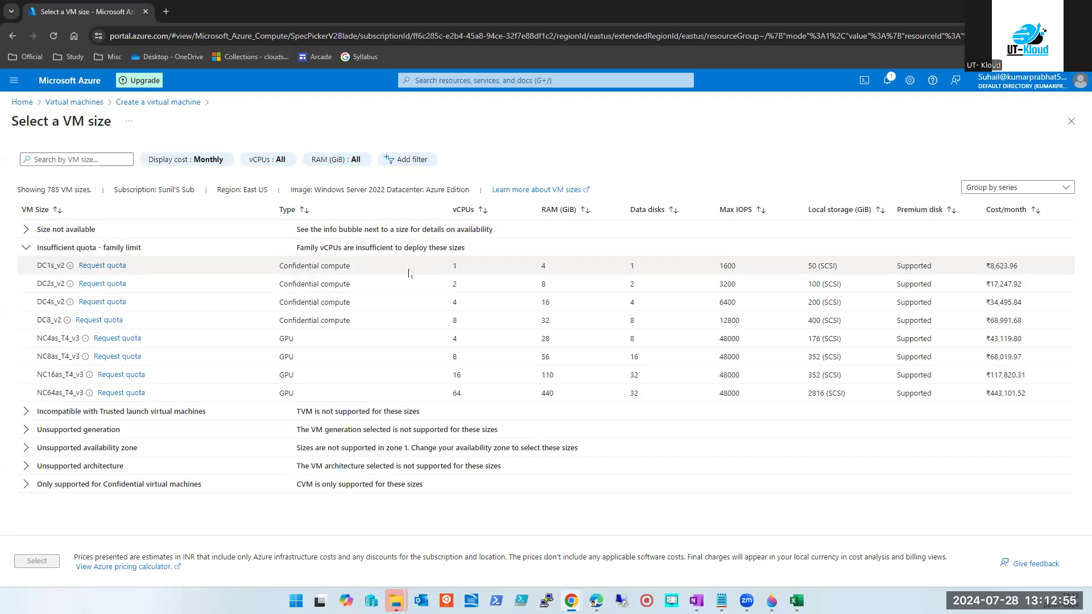
click(379, 276)
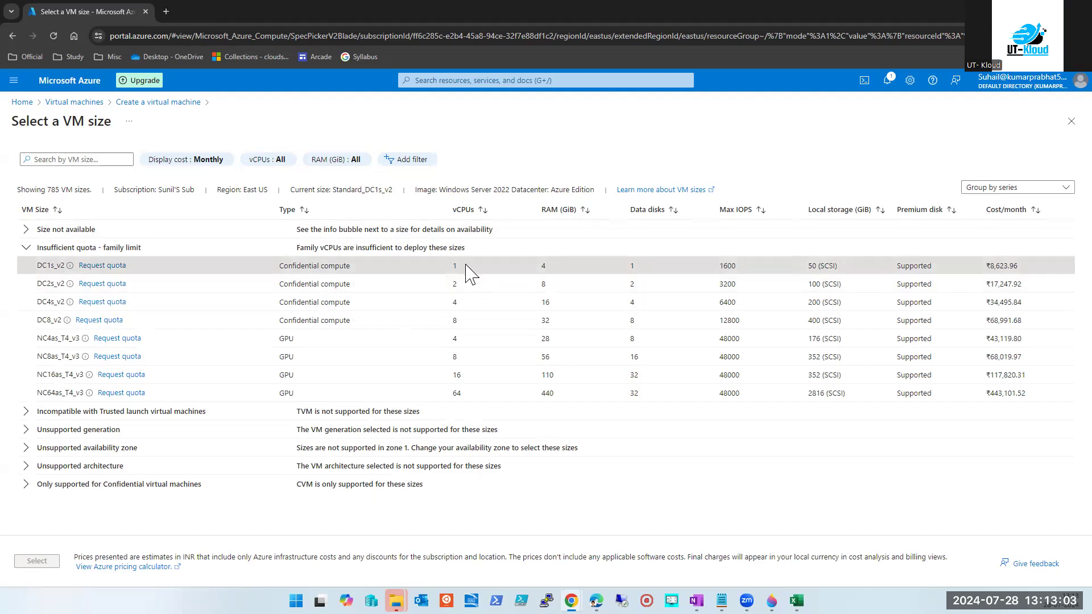
click(401, 291)
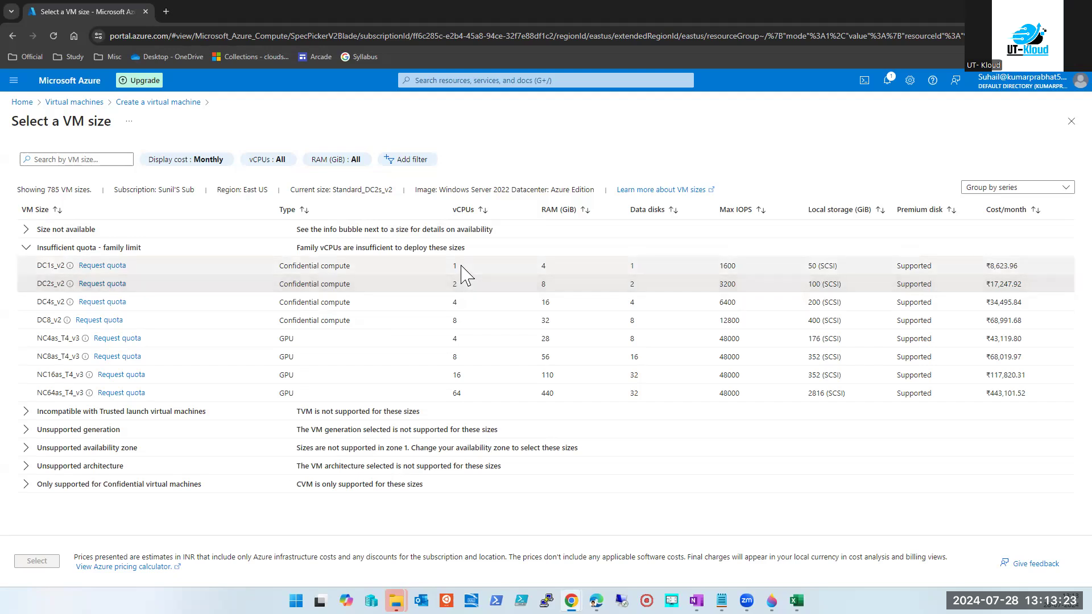
click(461, 266)
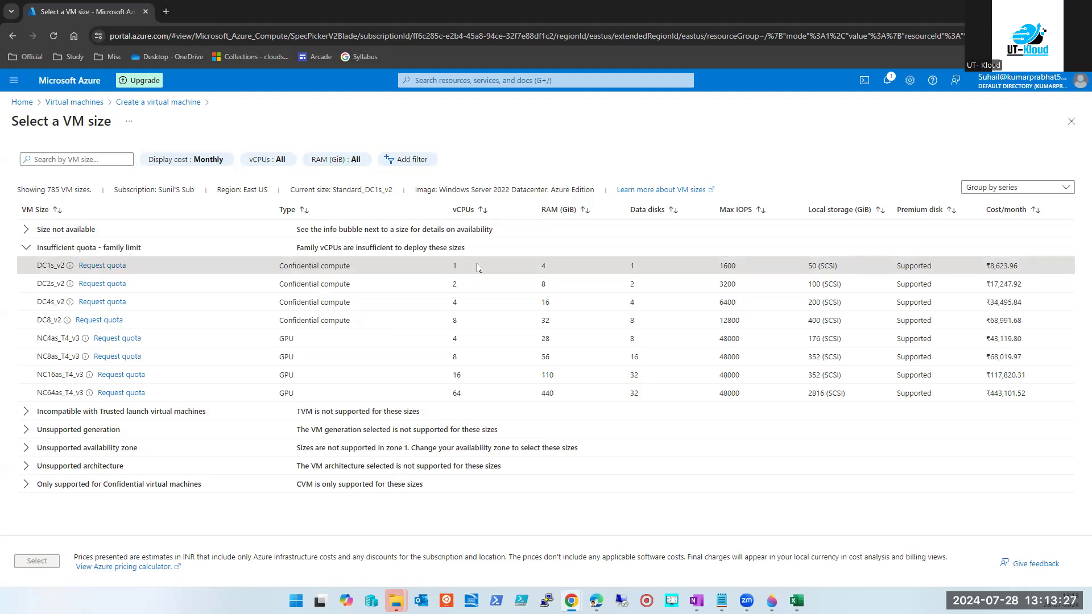
click(478, 287)
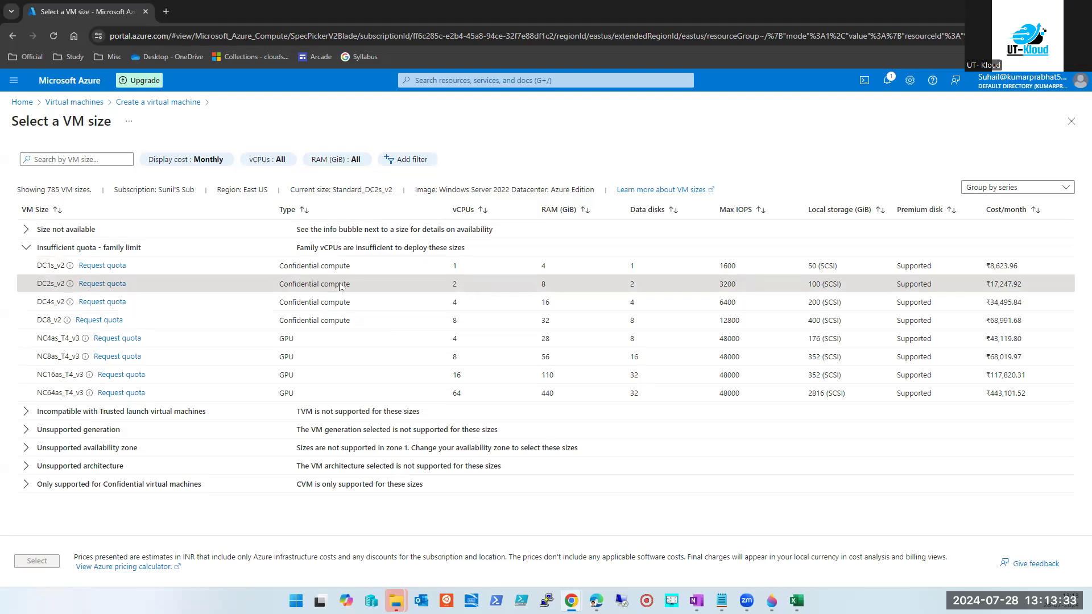
Collapse the quota-limited group and browse the sizes listed as incompatible with Trusted launch.
click(26, 247)
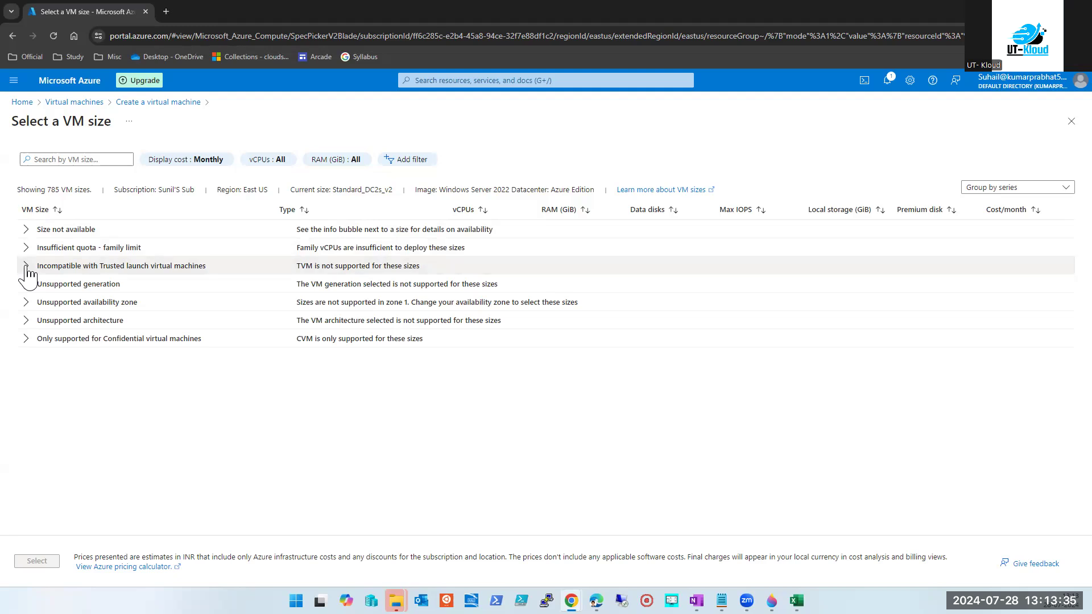
click(25, 266)
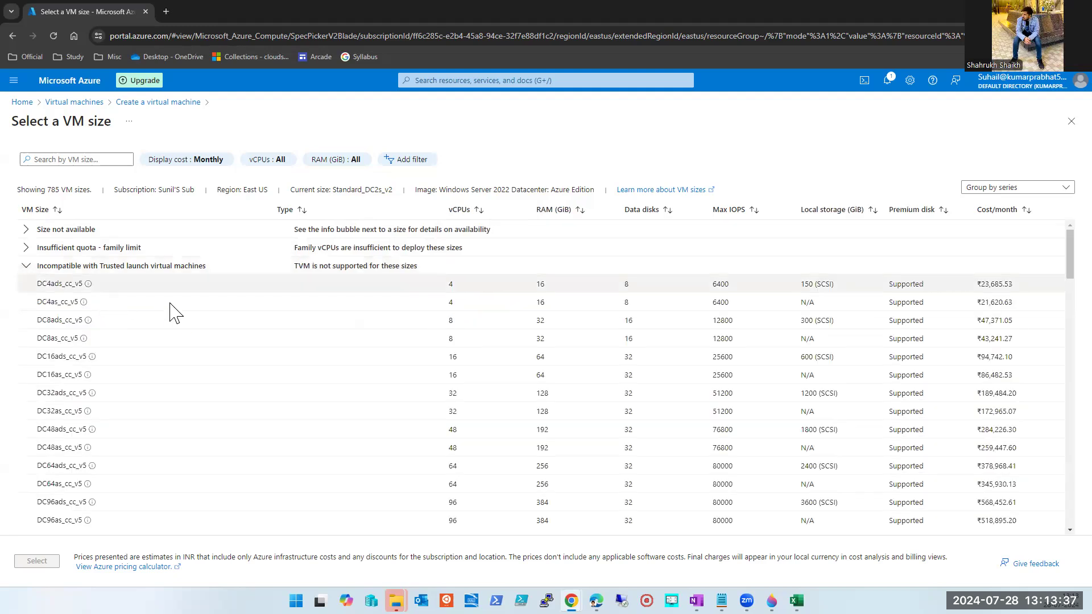
scroll(334, 378, down, 3)
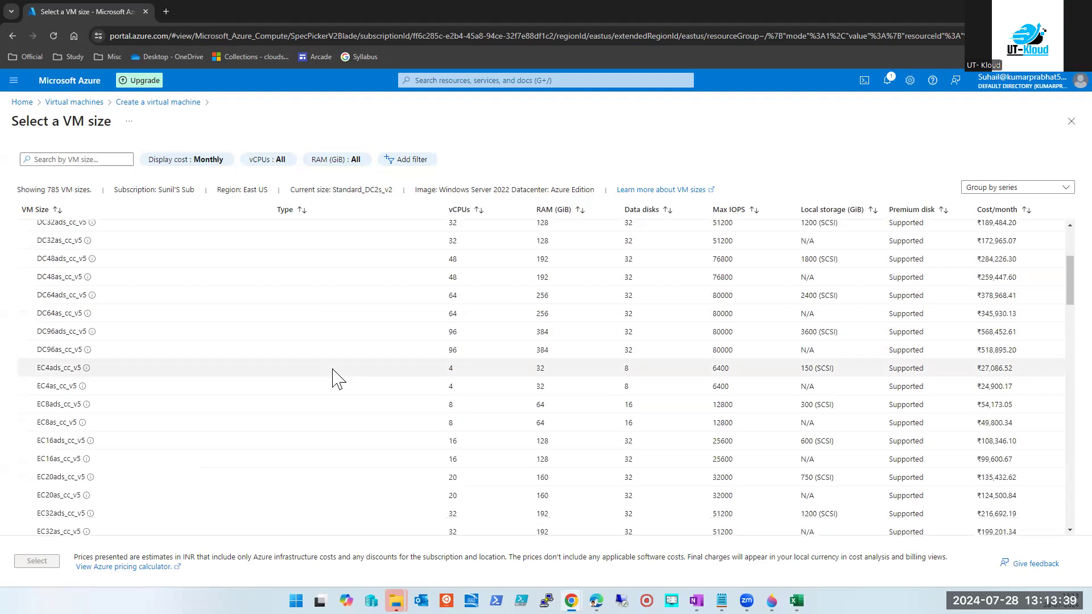
scroll(334, 378, up, 3)
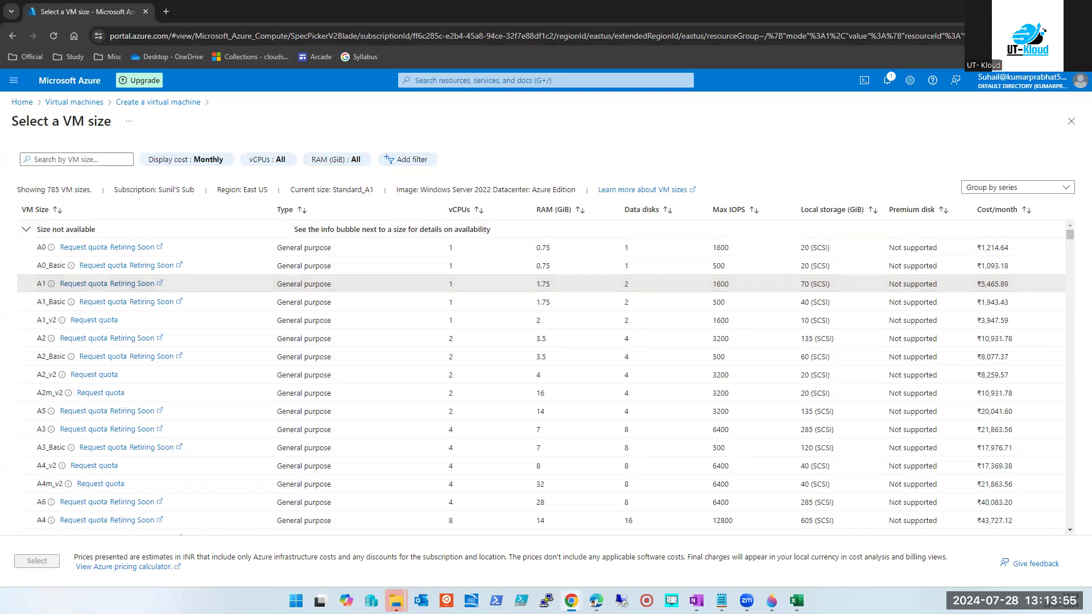
key(super+d)
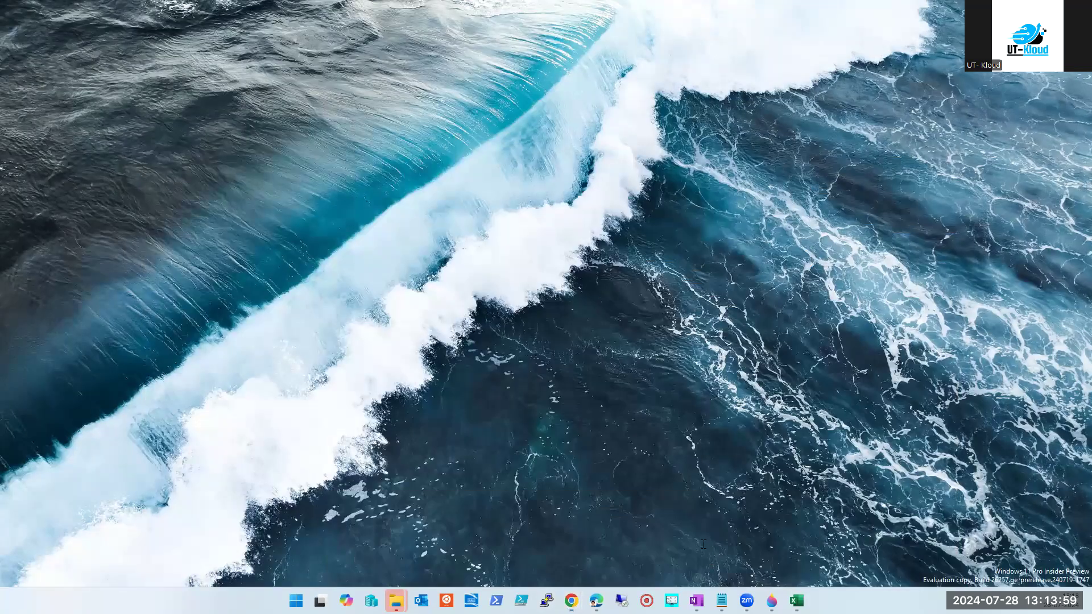
key(super+d)
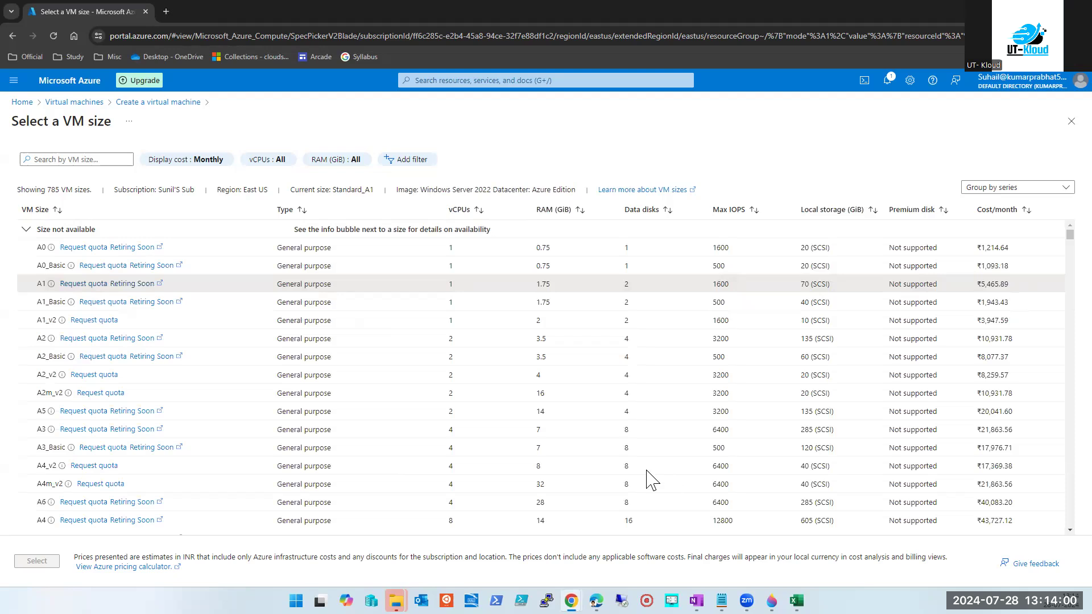
Leave the size list, discard the unsaved virtual machine form, and minimize the browser.
click(1065, 121)
scroll(643, 307, up, 10)
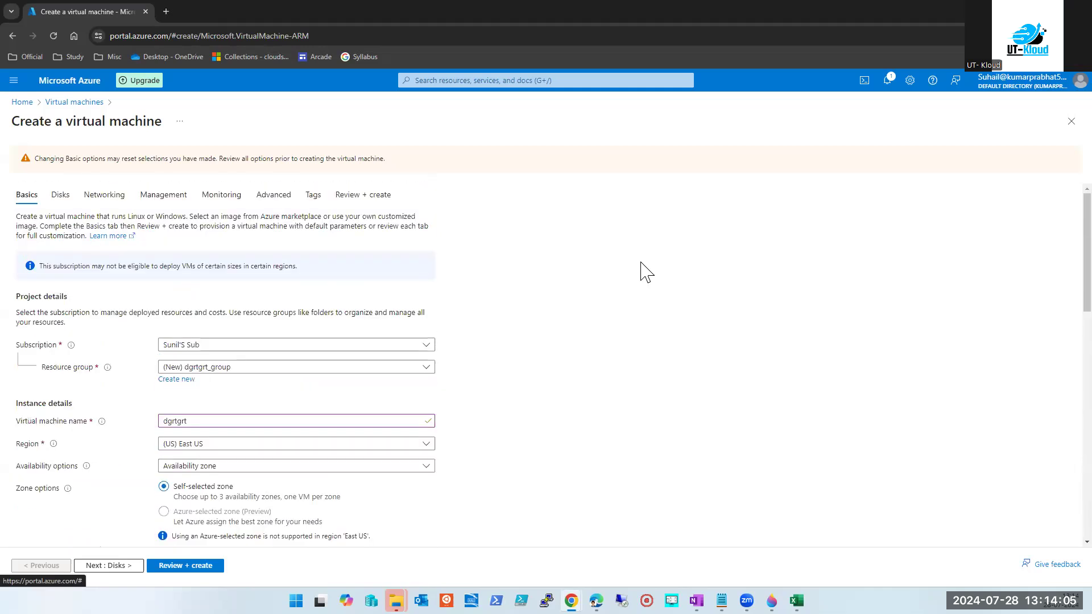
click(1070, 122)
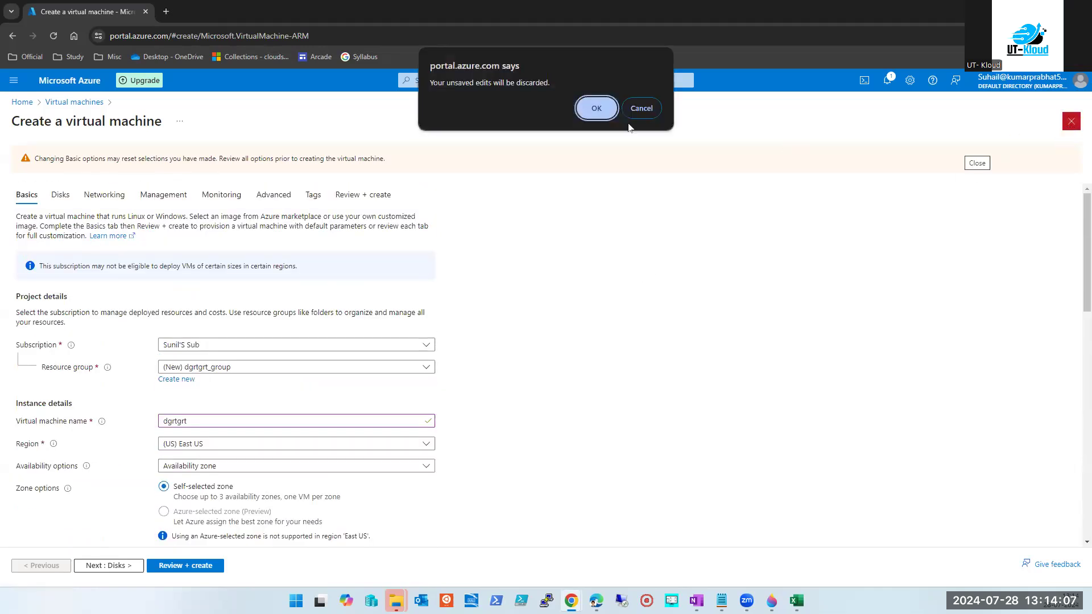
click(595, 107)
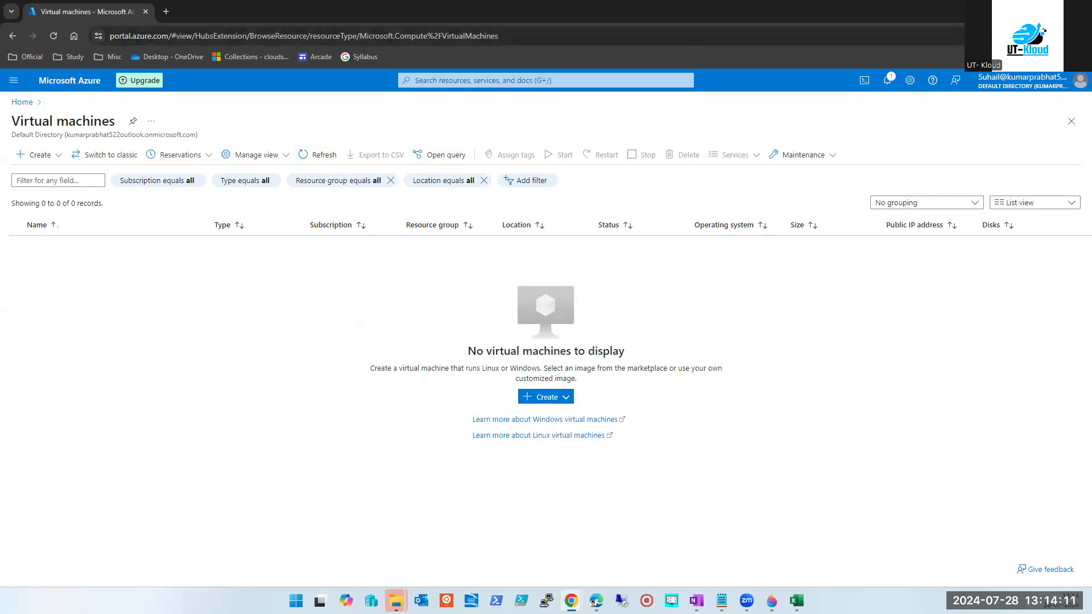
click(1025, 10)
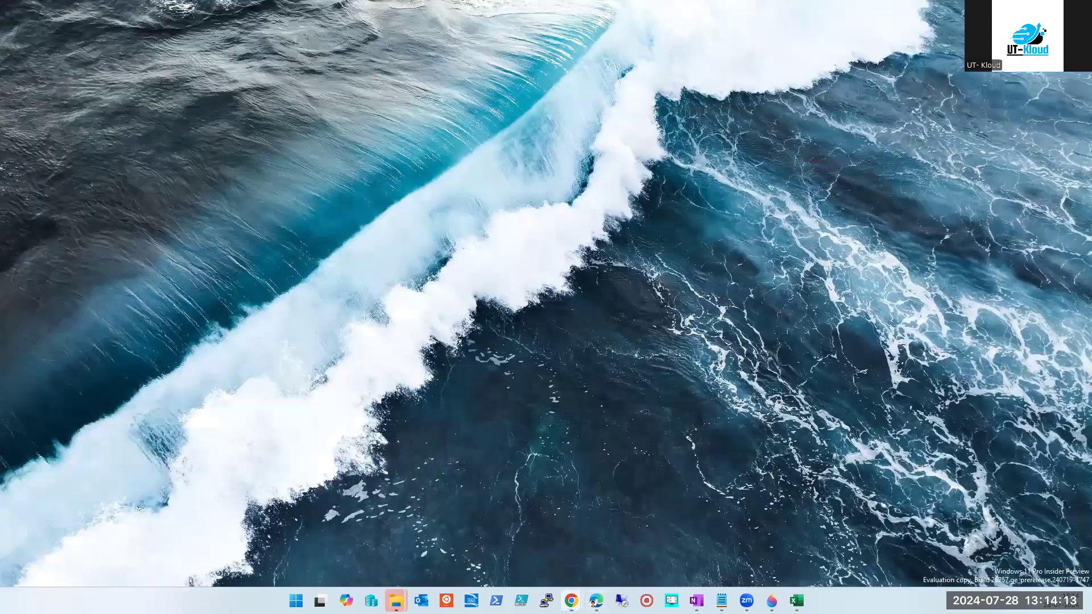
Return to the Public IP addresses window and open the TEMP2 resource group.
mouse_move(571, 601)
mouse_move(569, 598)
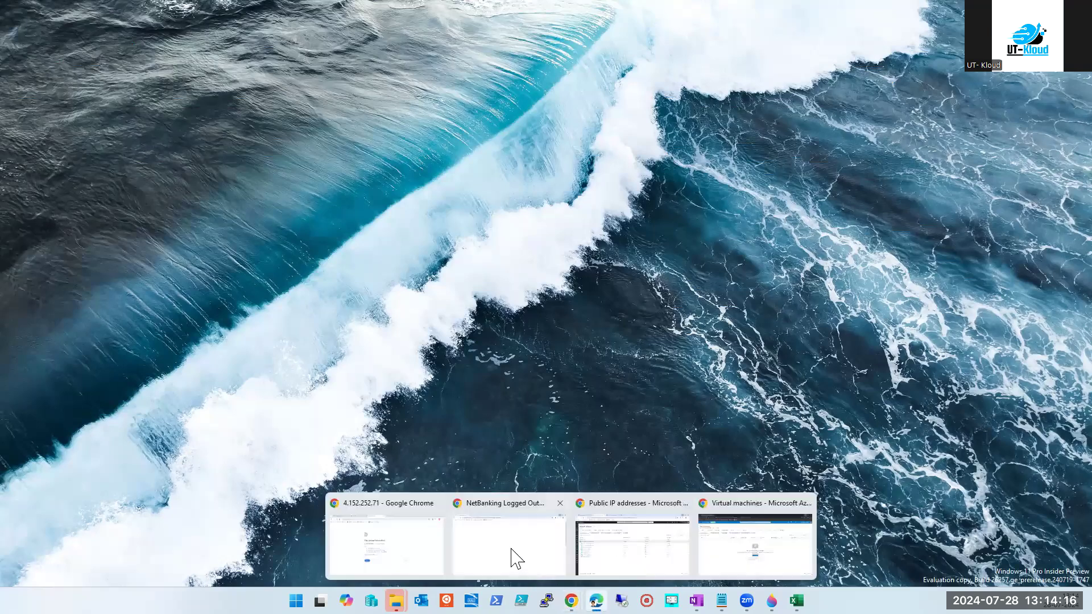
click(647, 557)
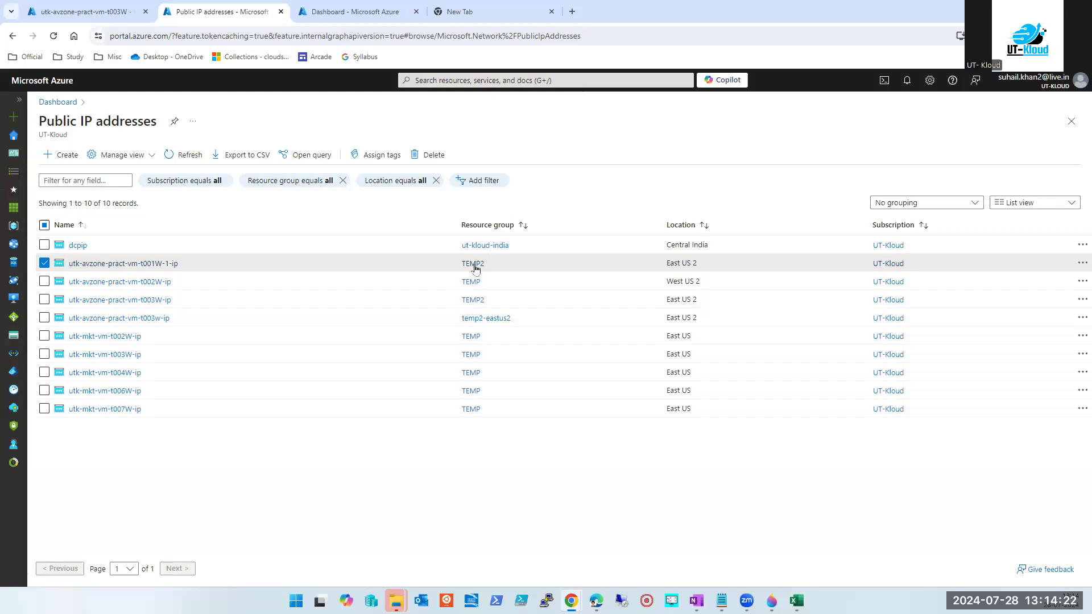
key(g+slash)
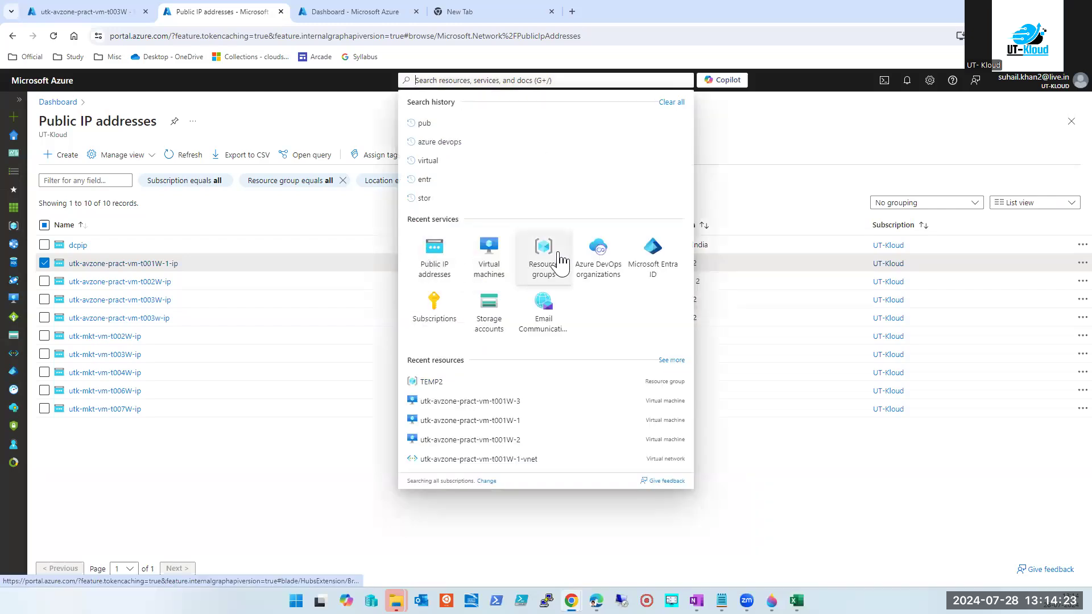
click(277, 435)
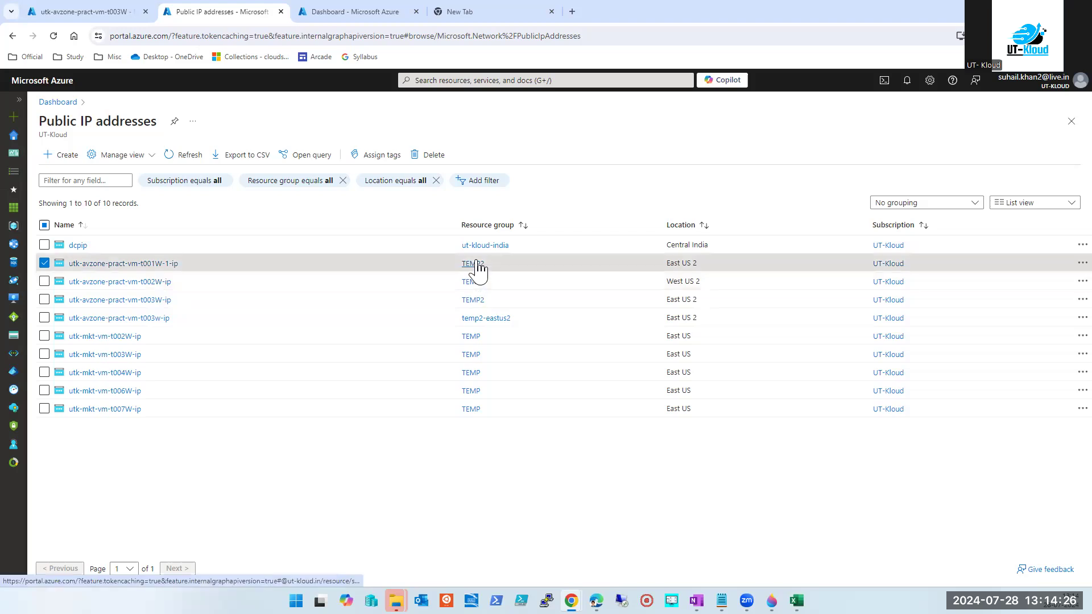
click(473, 264)
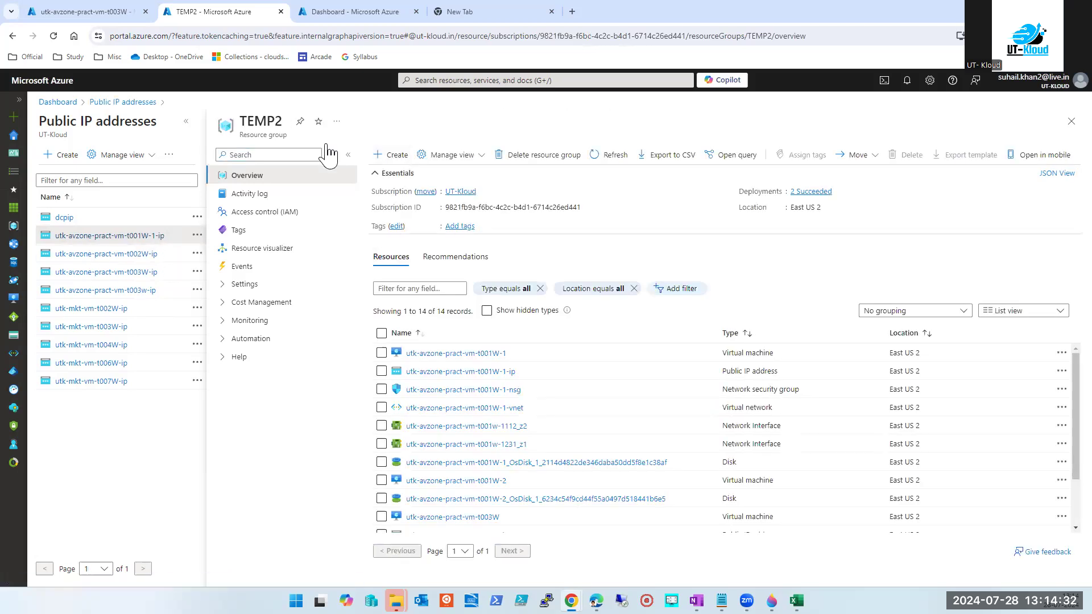
Force-delete the TEMP2 resource group, confirming with its name TEMP2, then close its view.
click(544, 154)
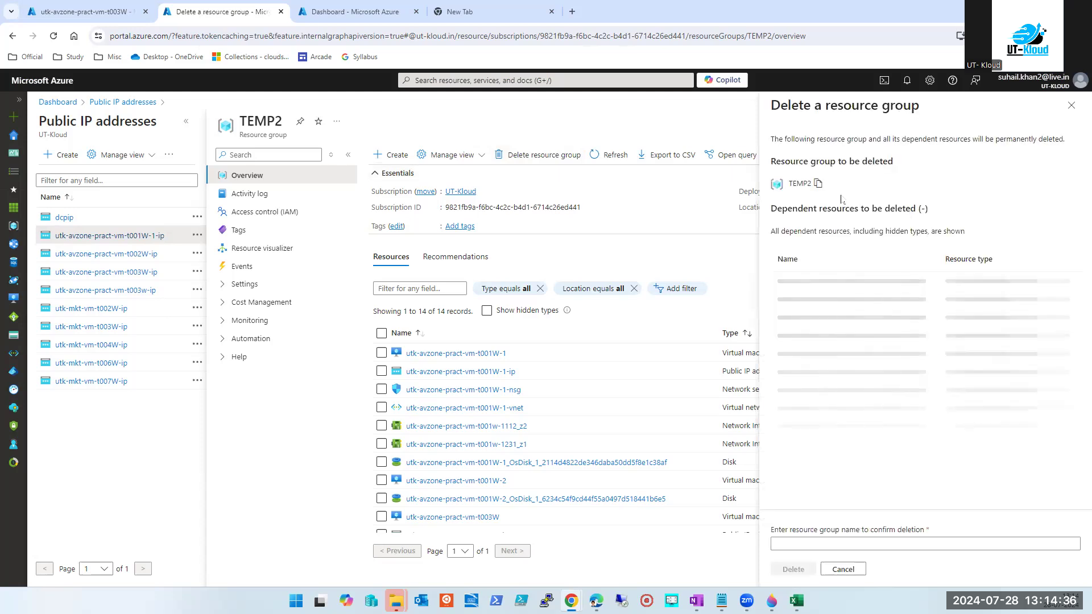
click(776, 511)
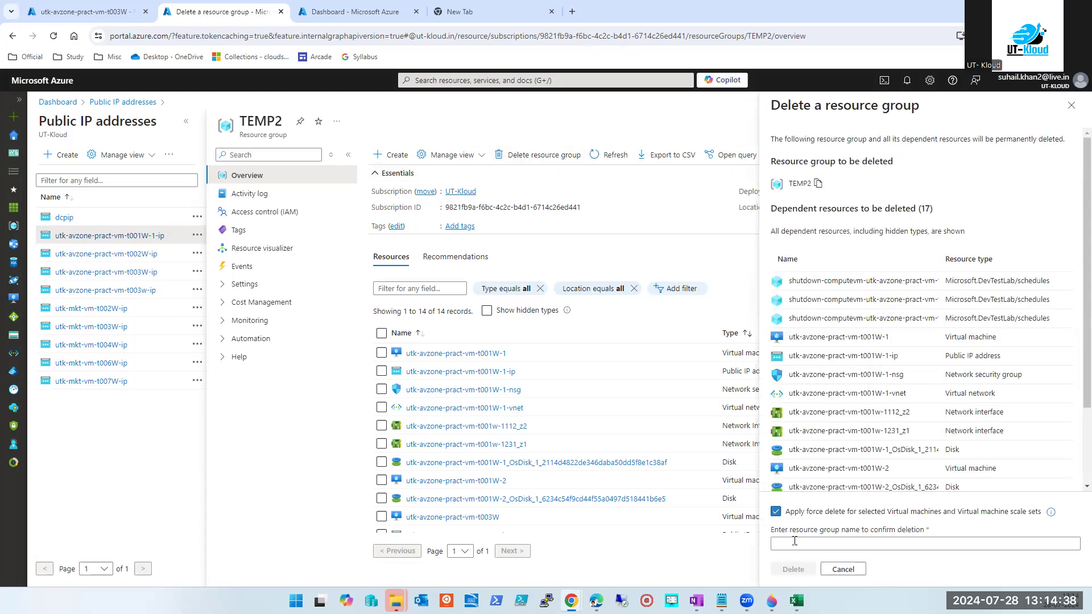
click(780, 544)
text(TEMP2)
click(794, 569)
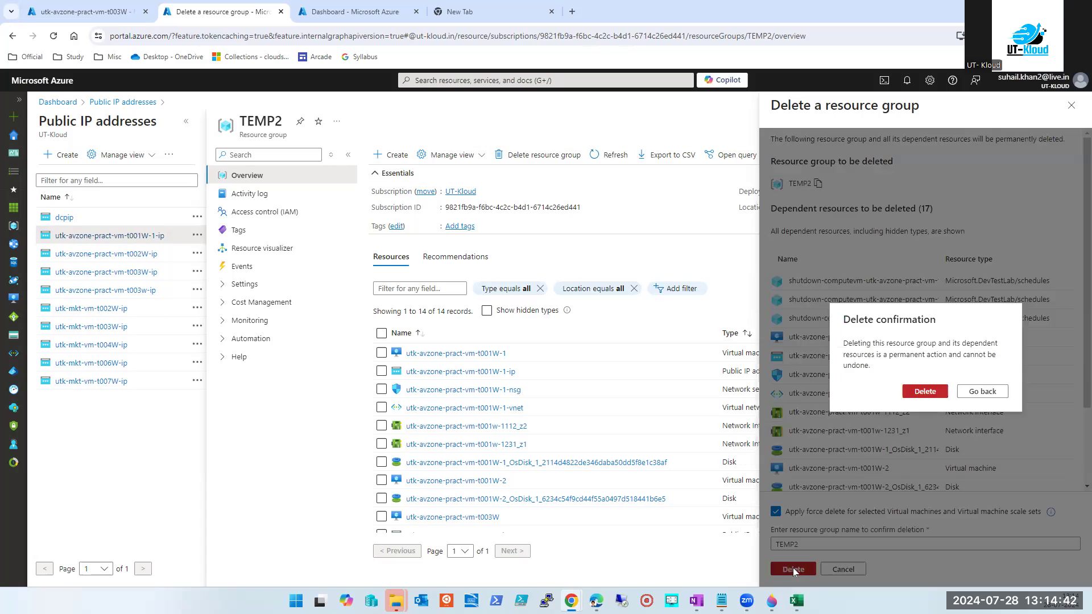
click(916, 393)
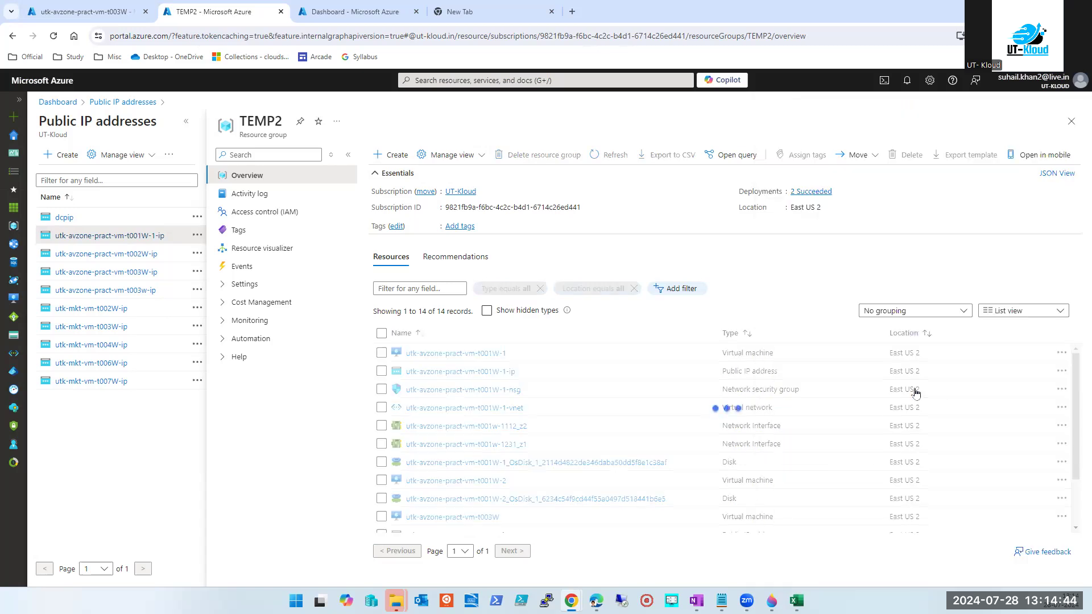
click(1071, 122)
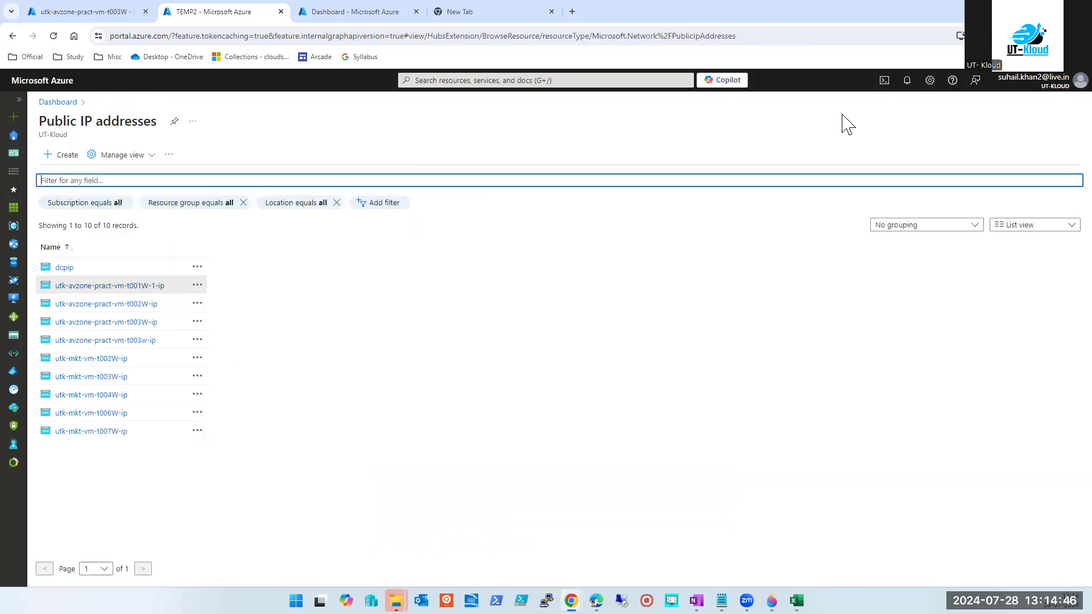
Go to Resource groups, check notifications for TEMP2's deletion, and open the TEMP group.
click(503, 81)
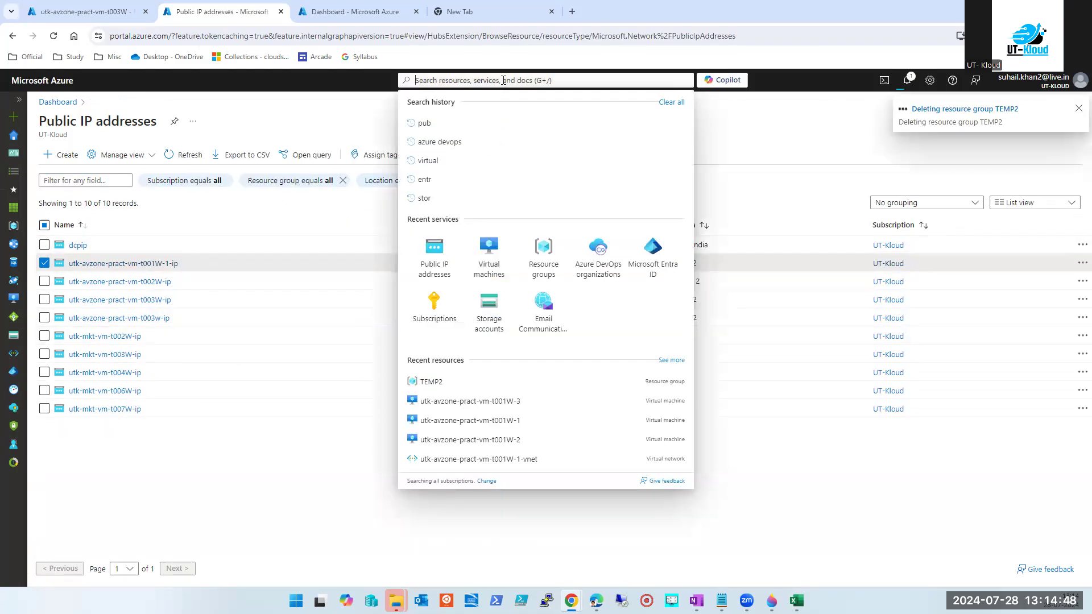
click(545, 263)
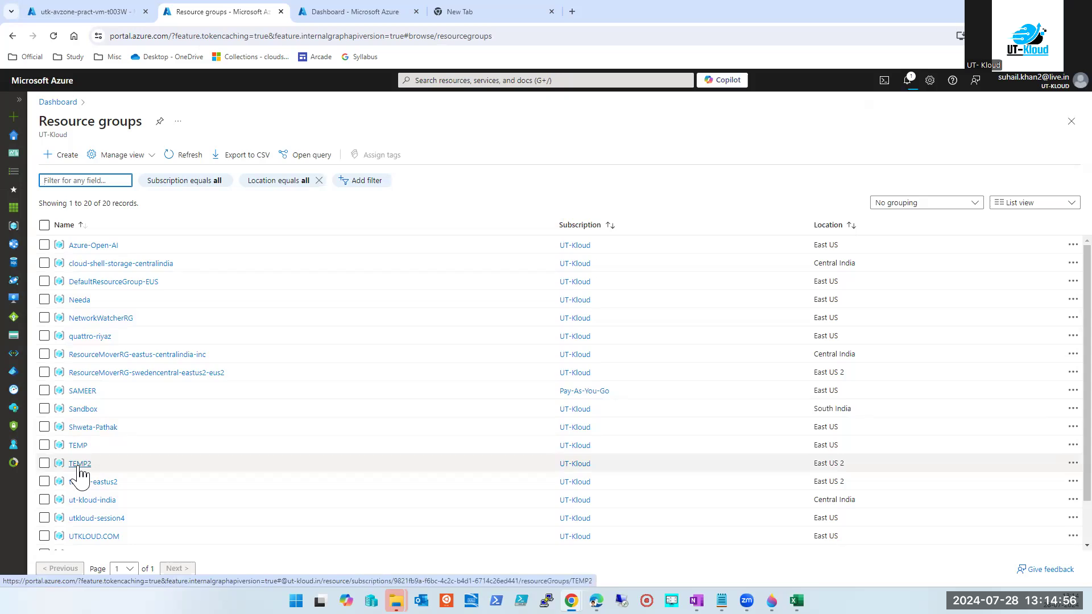
click(907, 81)
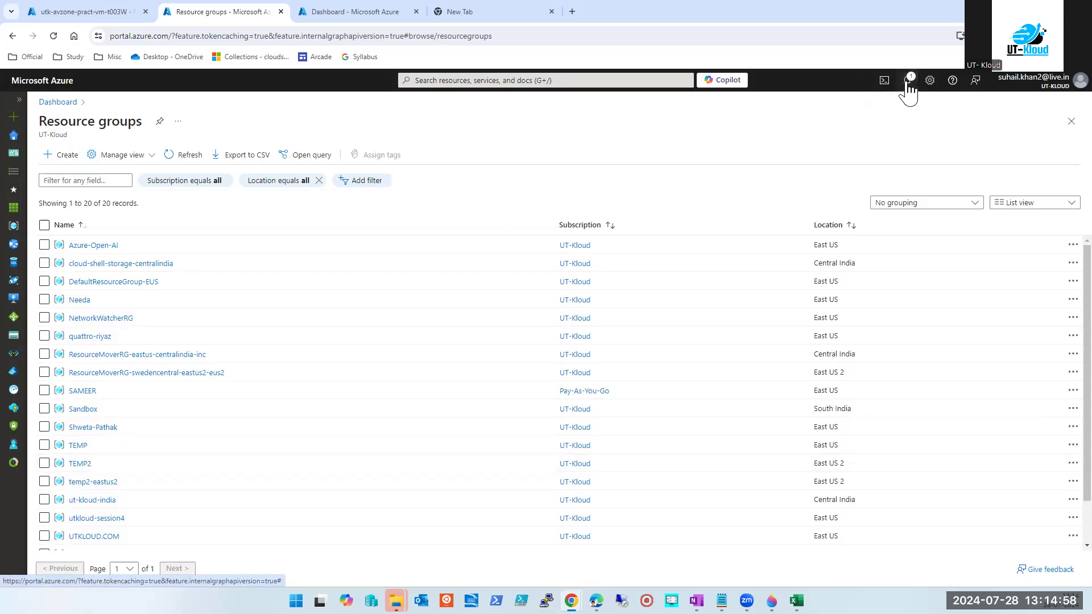
click(72, 447)
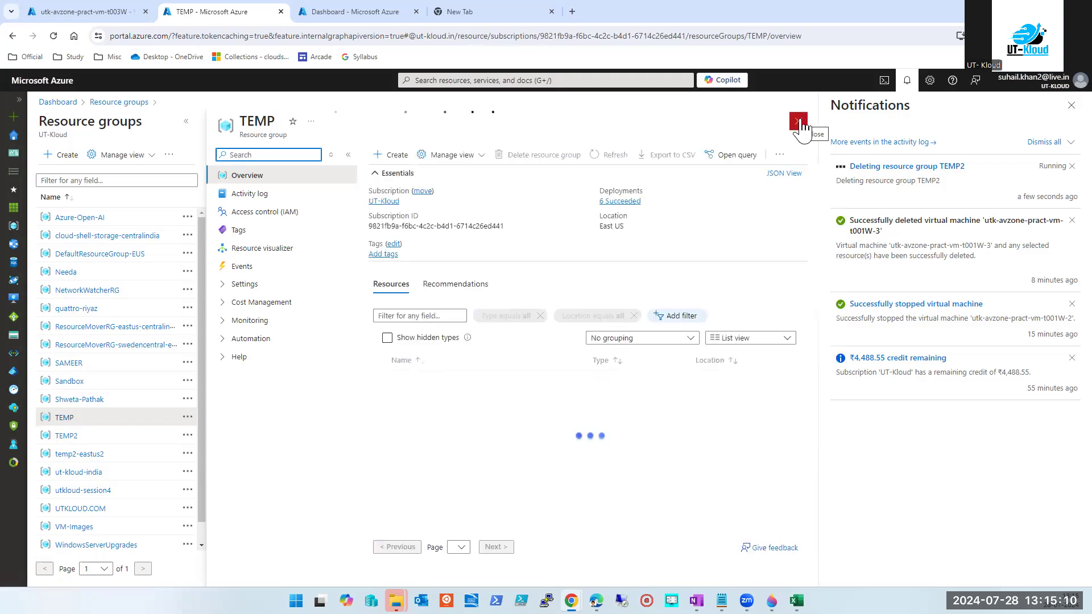
Force-delete the TEMP resource group, confirming with the name TEMP.
click(541, 161)
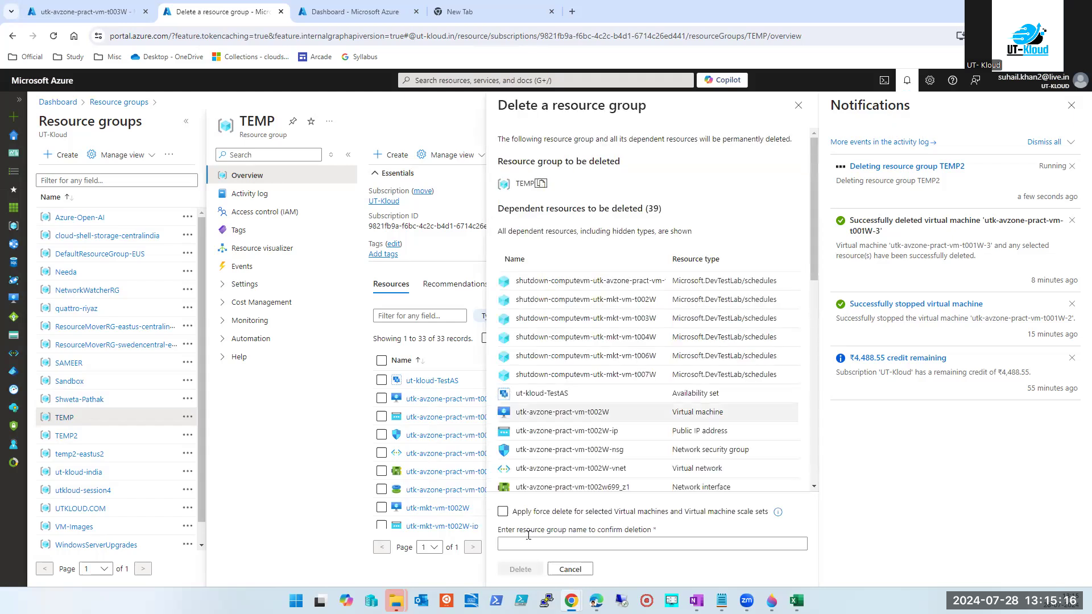
click(504, 511)
click(509, 544)
text(TEMP)
click(523, 570)
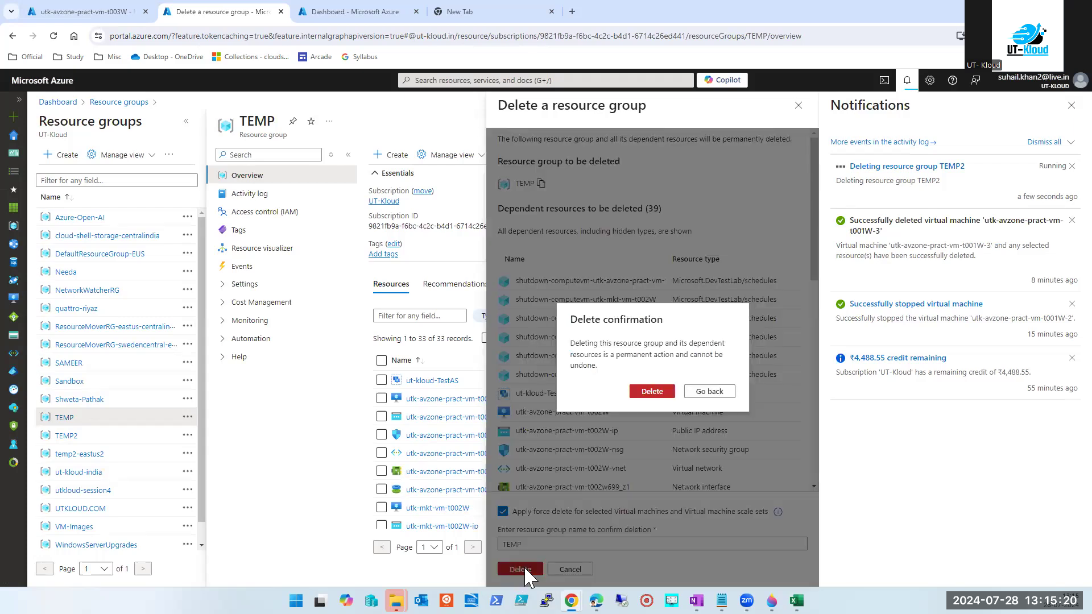
click(650, 391)
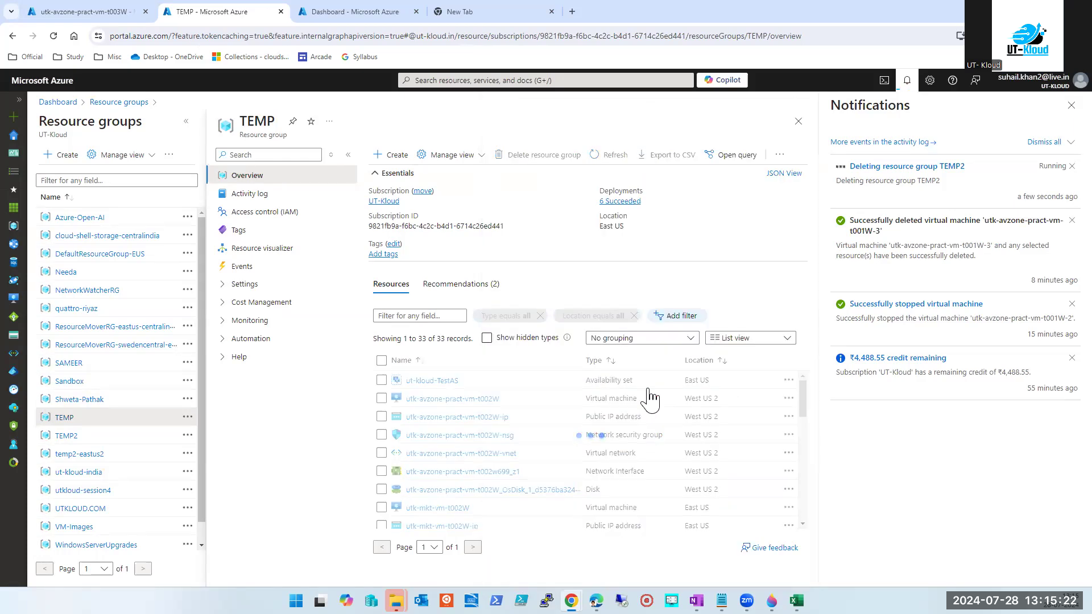